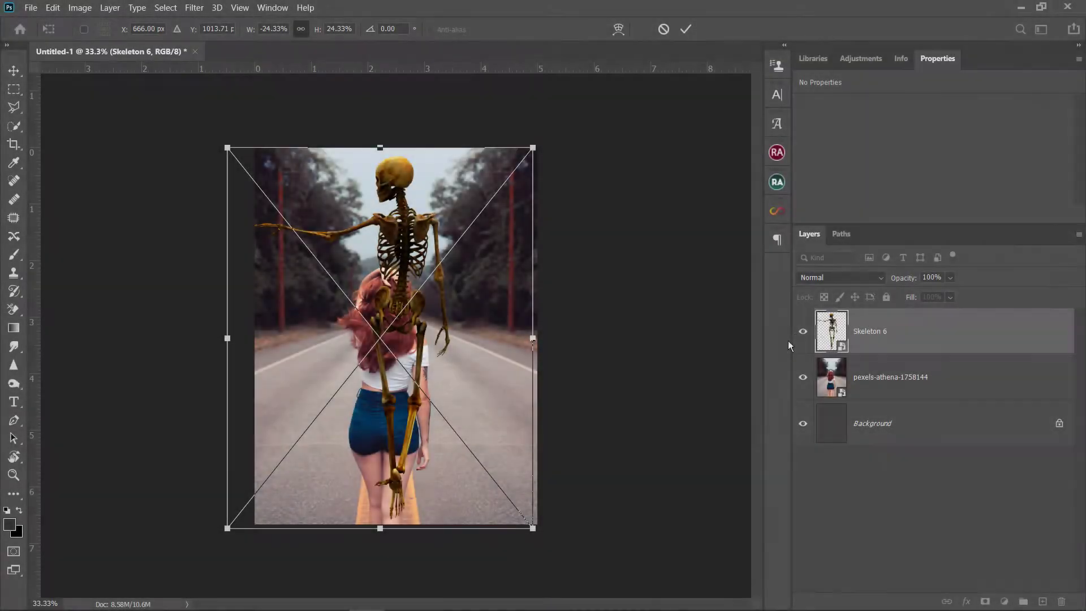
Hide Skeleton 6 and make a hidden duplicate of the pexels-athena photo layer, keeping the original selected.
left_click(802, 335)
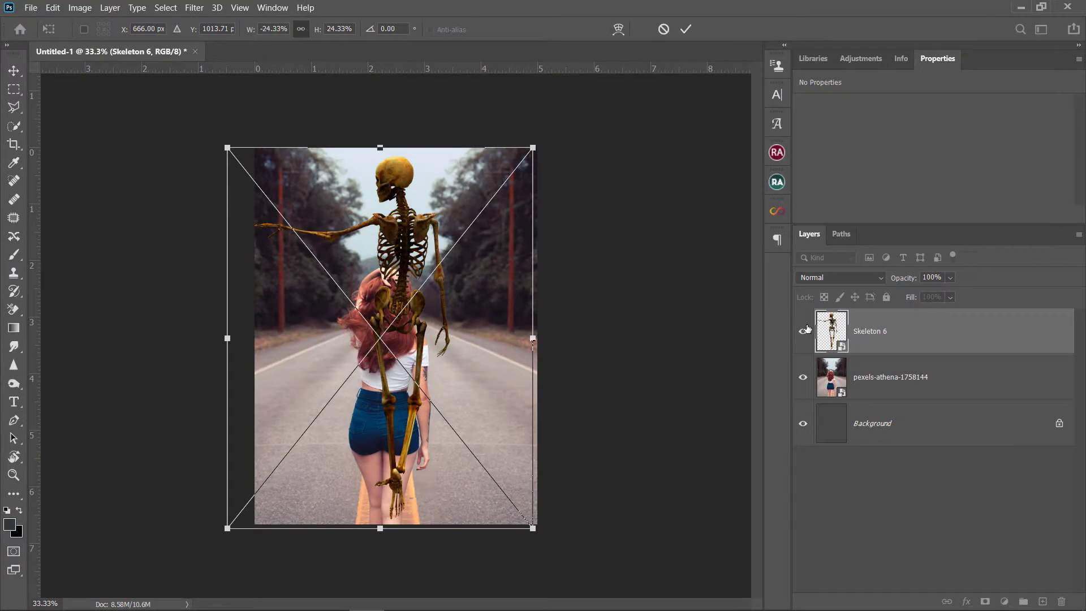
left_click(868, 376)
key("ctrl+j")
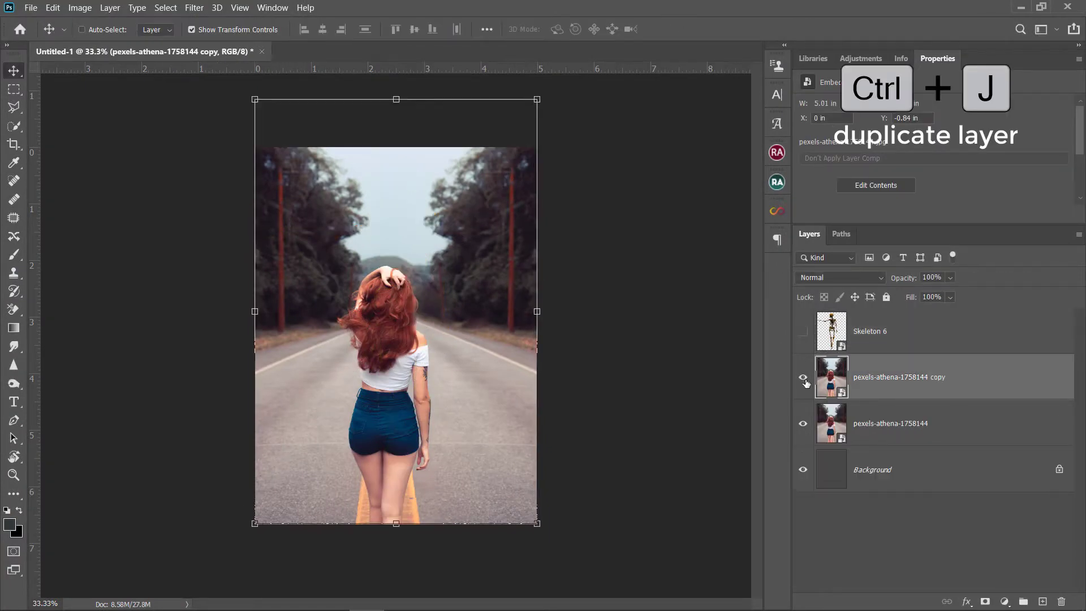
left_click(806, 383)
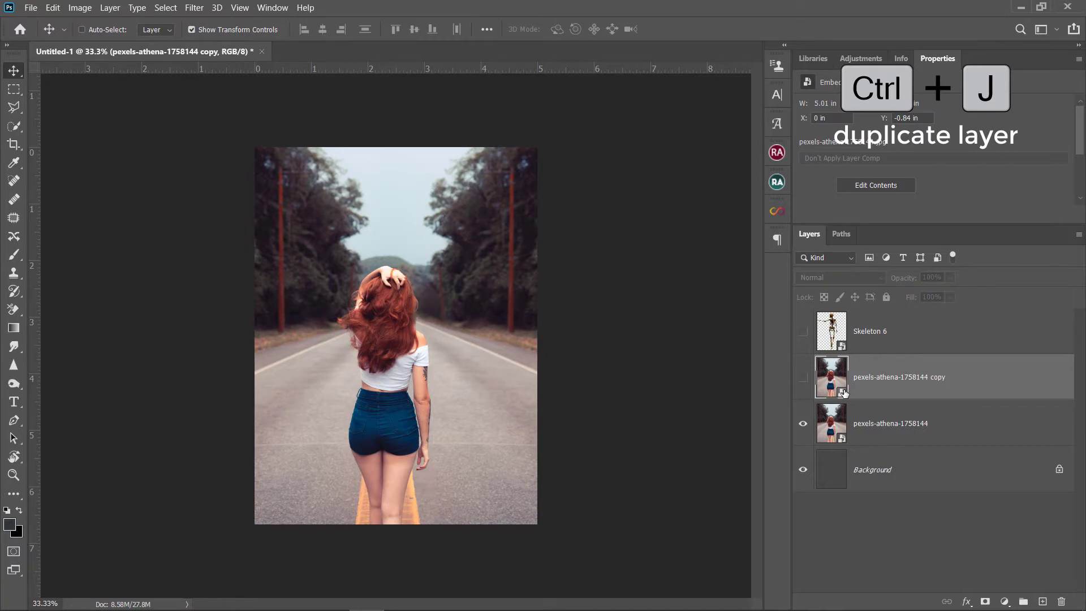
key("ctrl+1")
mouse_move(619, 404)
left_mouse_down()
mouse_move(606, 292)
mouse_move(628, 265)
left_mouse_up()
left_click(910, 435)
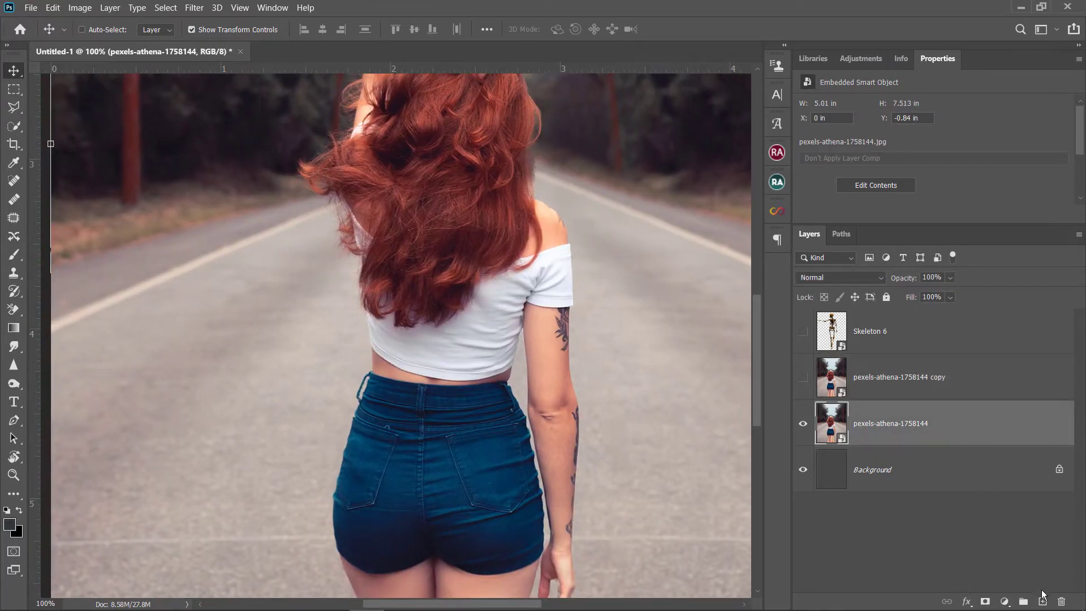
Add a blank layer mask to the photo layer and start a Pen path at the hair's edge.
left_click(984, 601)
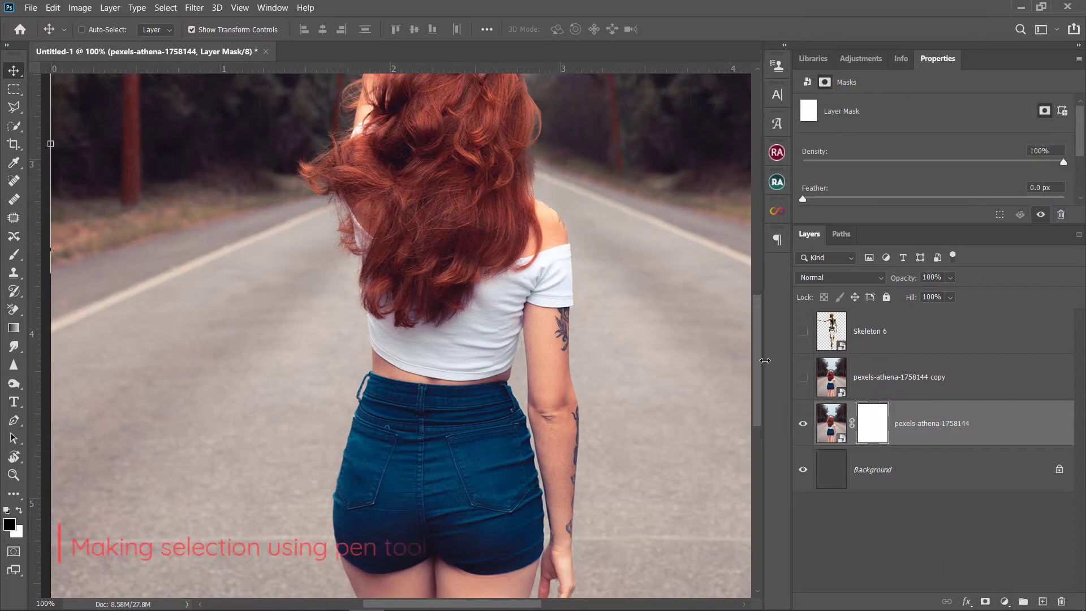
key("ctrl+plus")
left_click_drag(462, 286, 433, 331)
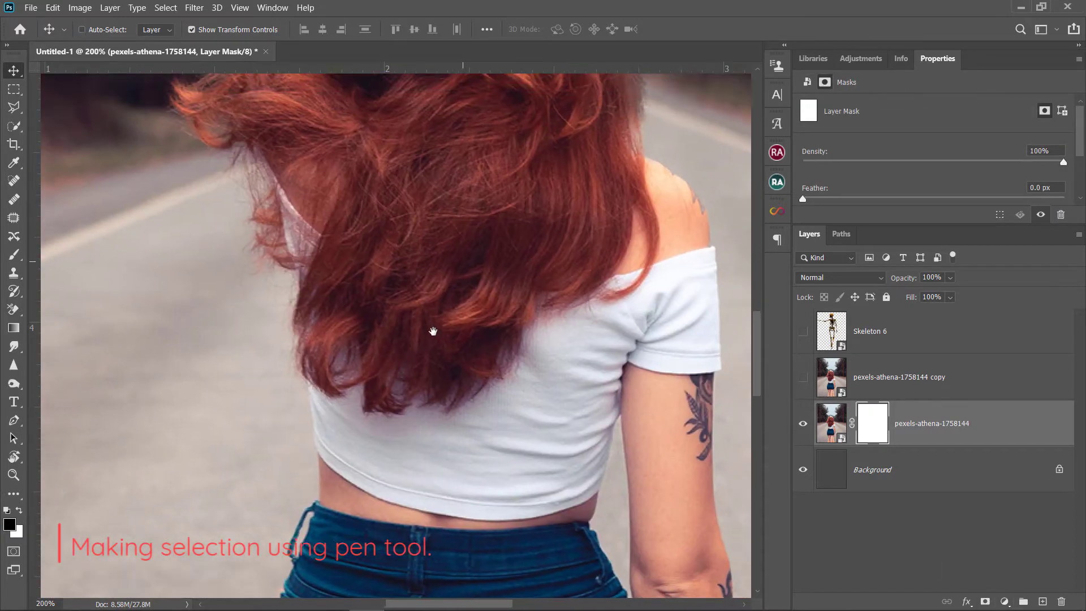
left_click(14, 420)
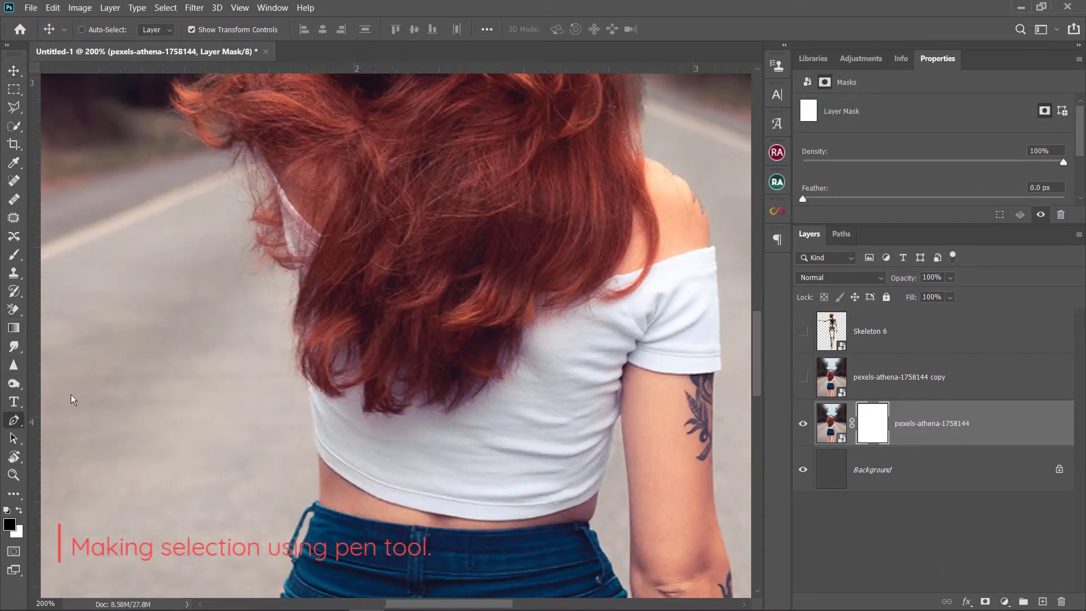
left_click(320, 237)
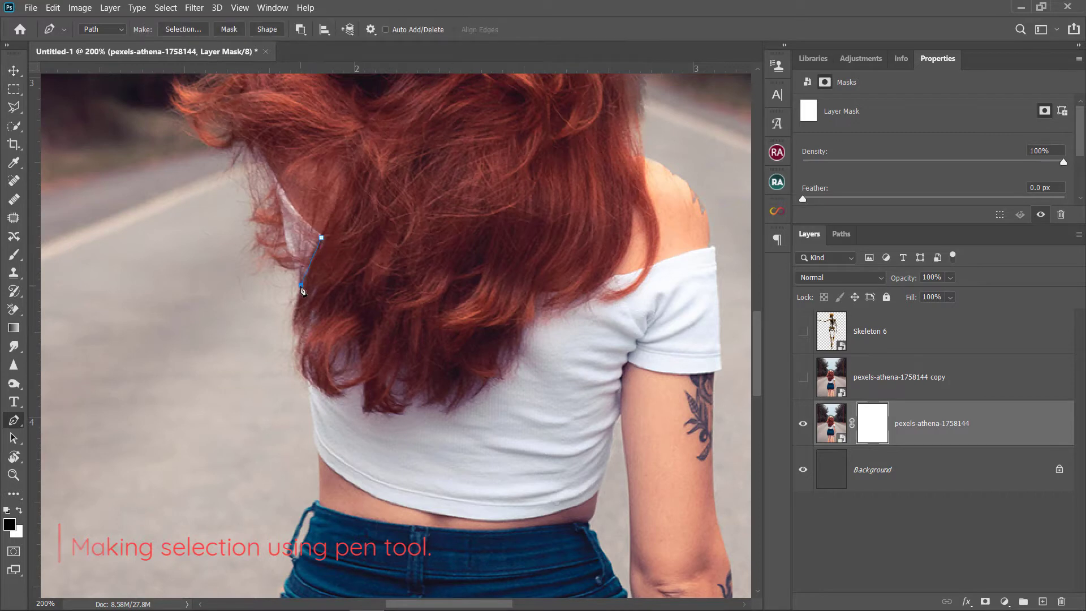
left_click_drag(297, 331, 310, 343)
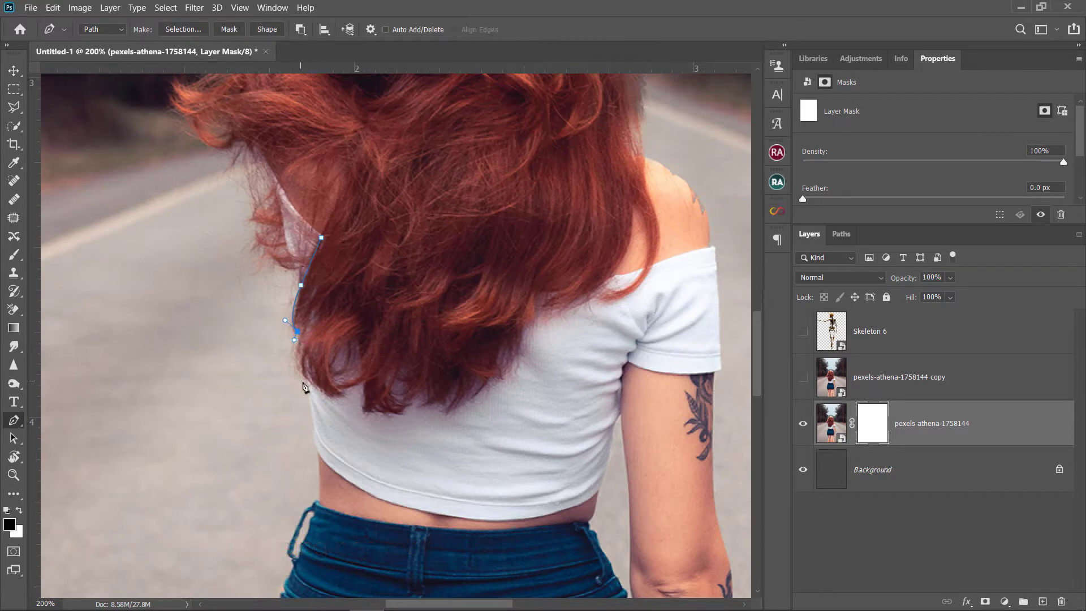
Continue the pen outline around the hair and raised arm until the path is closed.
scroll(352, 390, "up", 1)
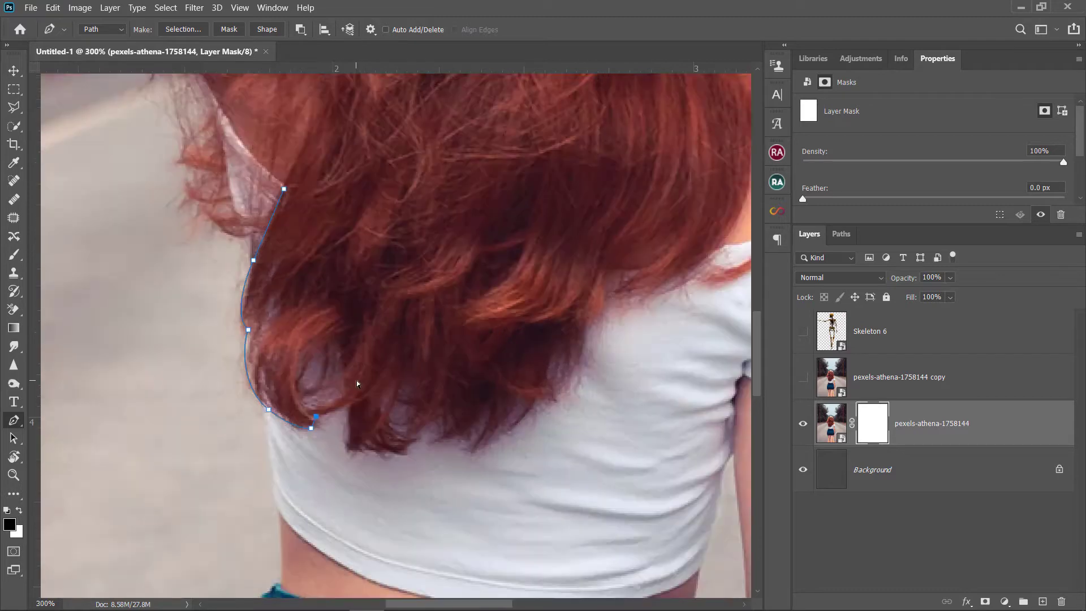
scroll(356, 373, "up", 1)
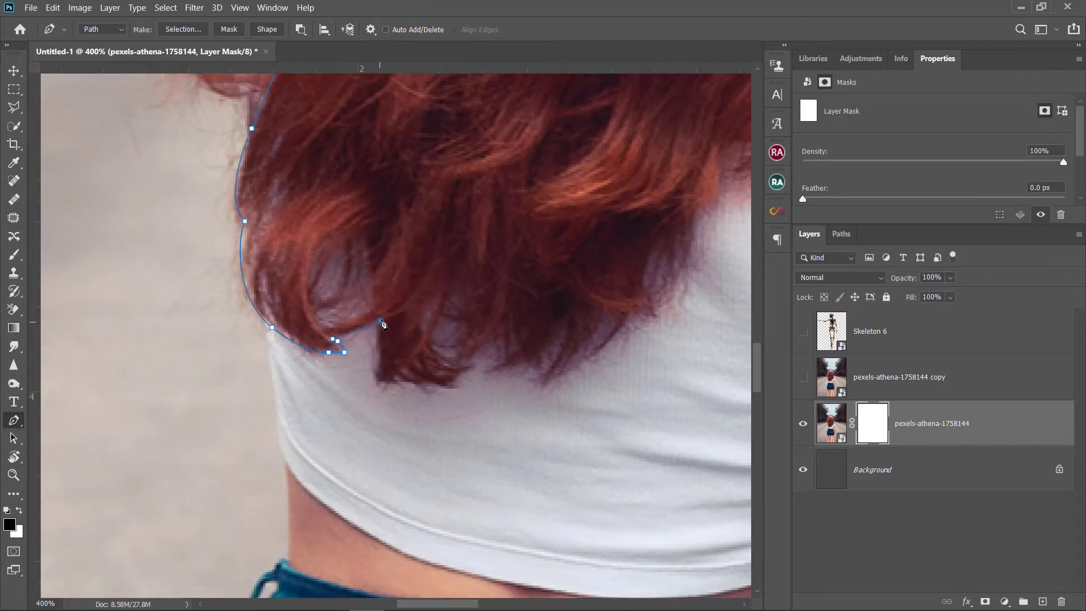
scroll(378, 334, "down", 3)
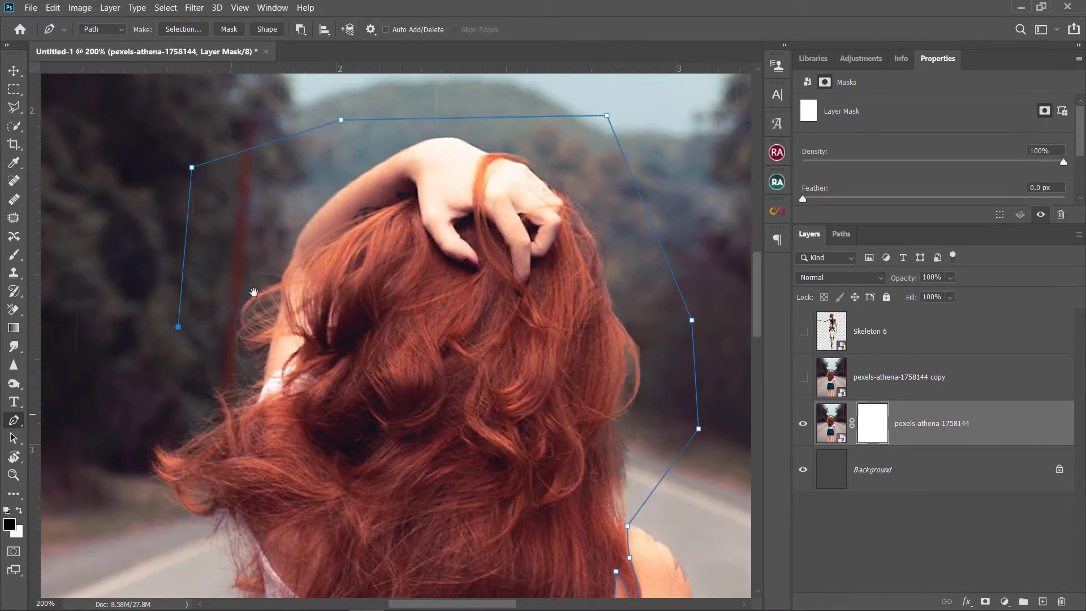
scroll(278, 207, "up", 1)
scroll(278, 207, "up", 2)
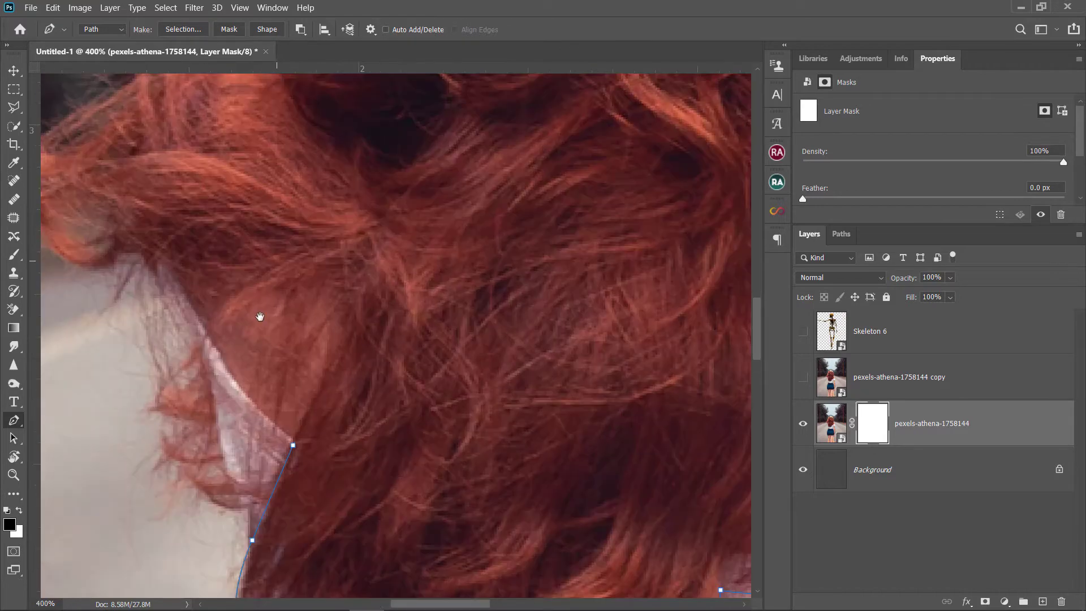
left_click_drag(260, 315, 416, 425)
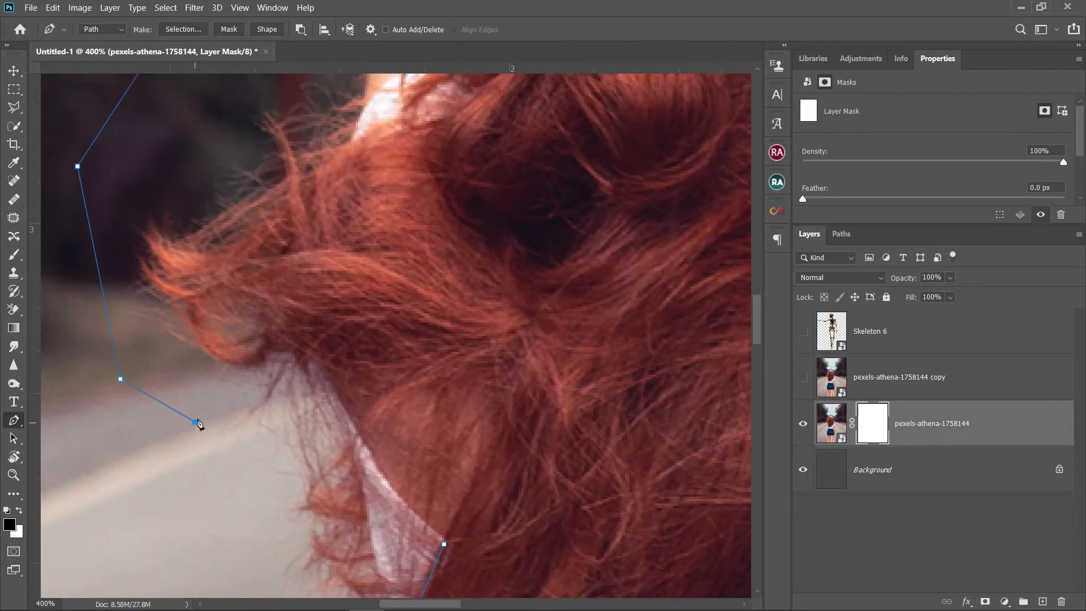
left_click_drag(324, 447, 354, 238)
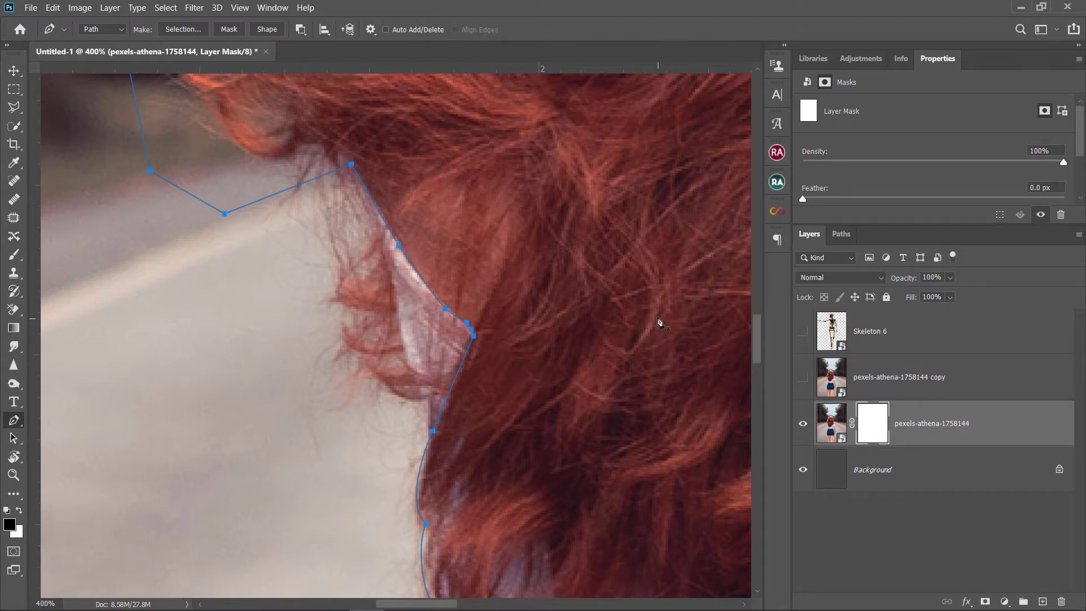
key("ctrl+minus")
key("ctrl+minus")
key("ctrl+minus")
key("ctrl+minus")
key("ctrl+minus")
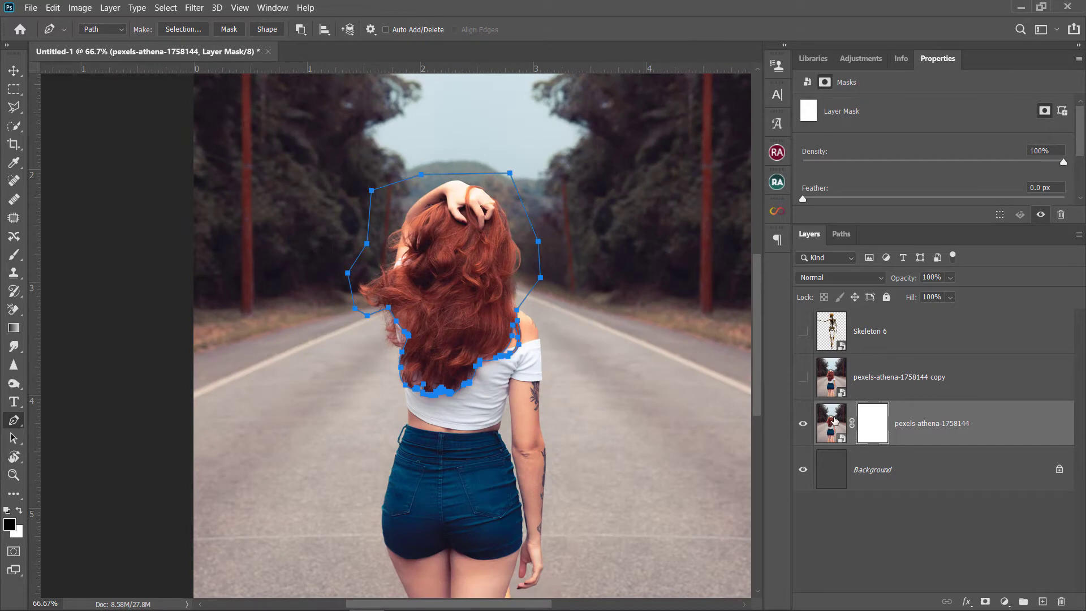
right_click(835, 421)
Turn the traced hair path into a selection with Make Selection.
right_click(475, 261)
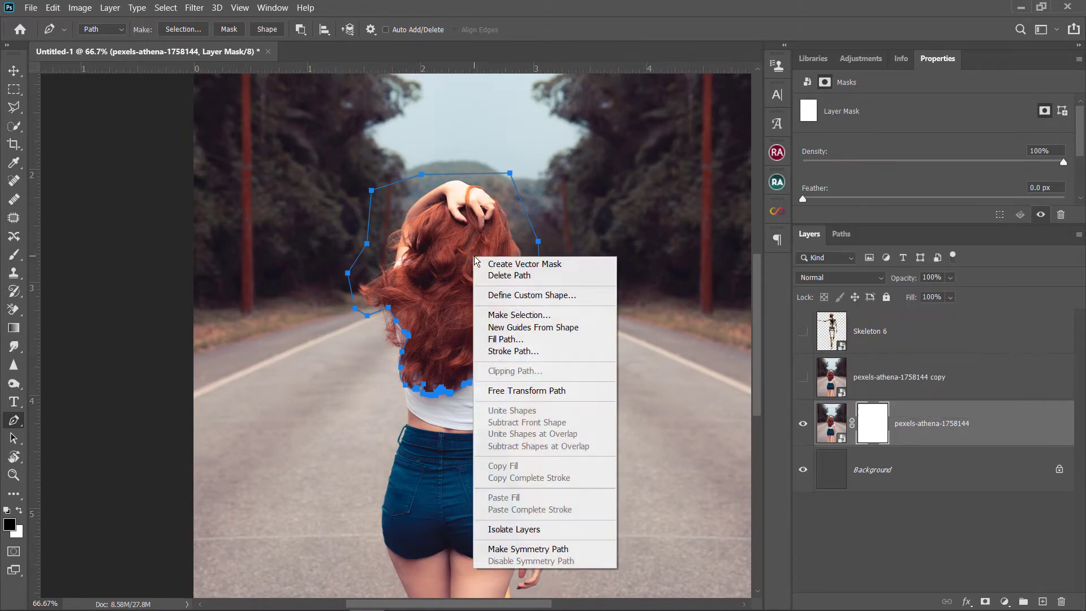
left_click(518, 315)
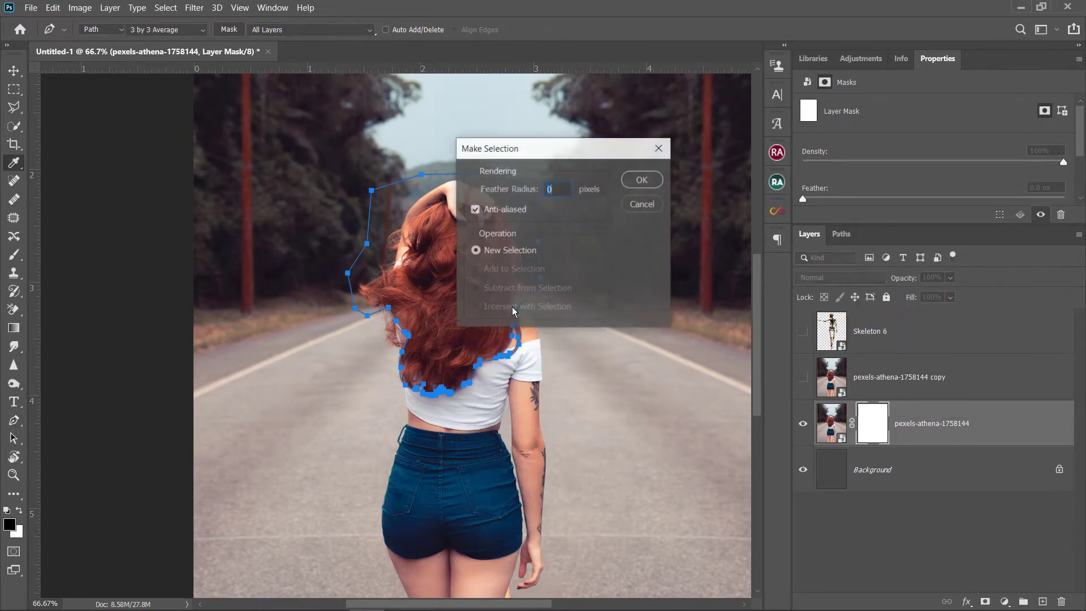
key("Return")
Delete the blank mask and add a new mask that hides the selected hair area.
right_click(889, 424)
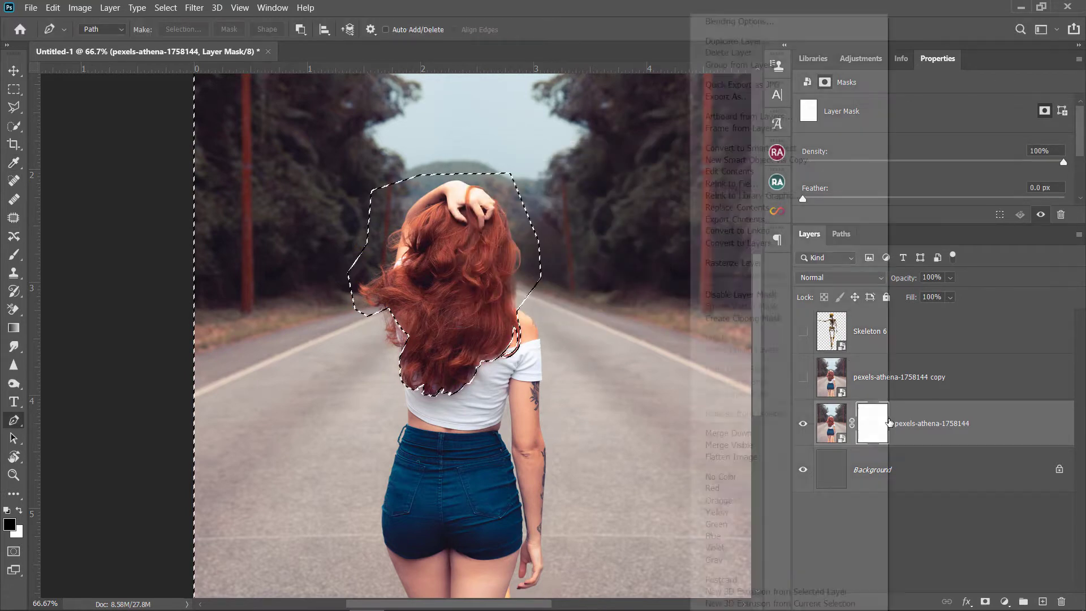
left_click(937, 432)
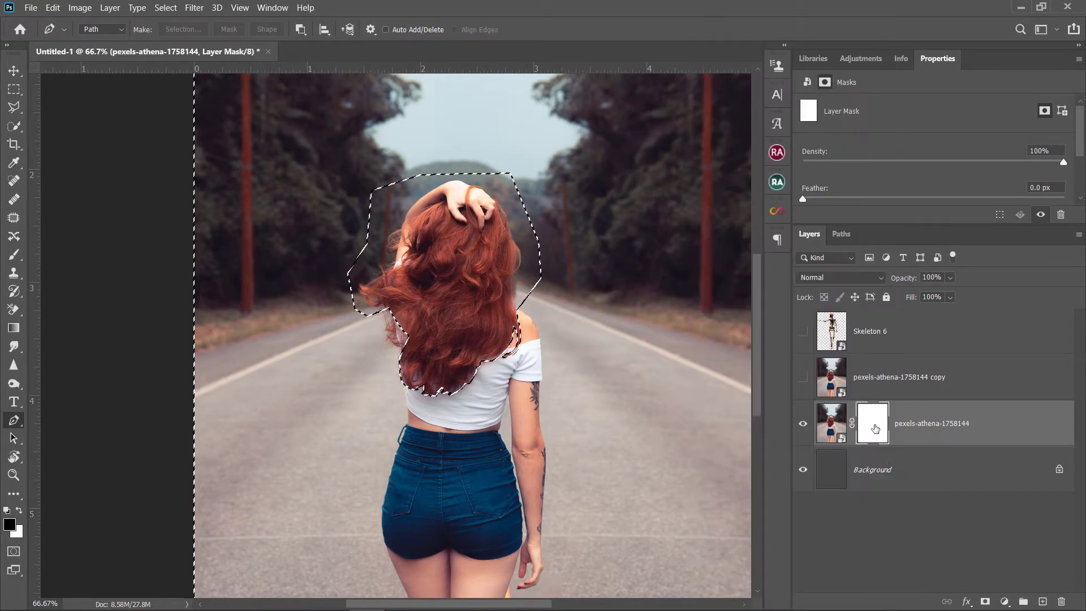
right_click(860, 433)
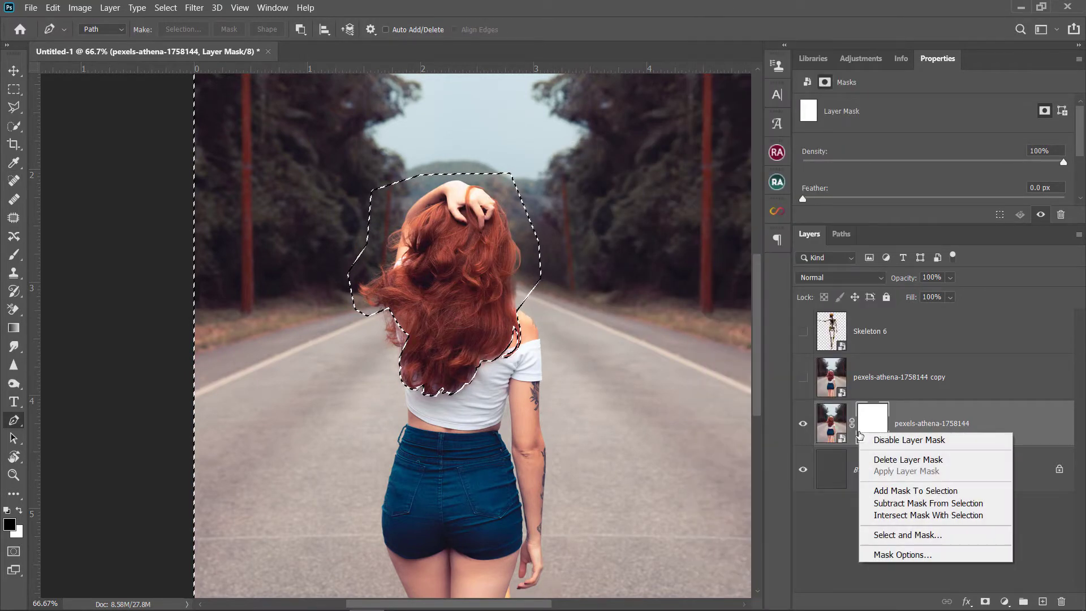
left_click(917, 459)
left_click(985, 602, "alt")
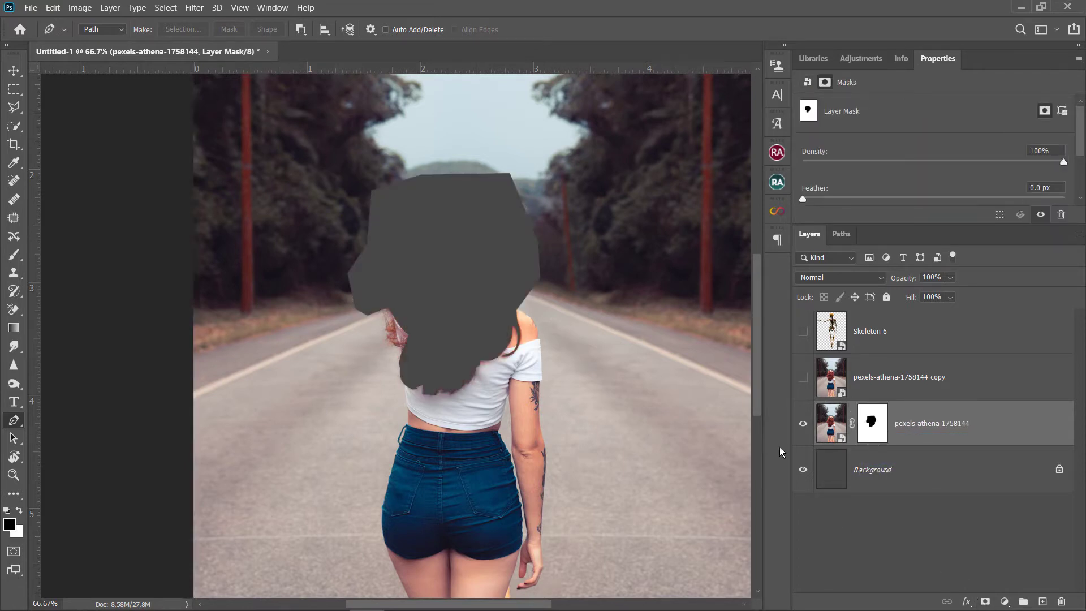
Trace a closed pen outline from the waist around the shorts and legs below the image bottom.
key("ctrl+plus")
key("ctrl+plus")
key("ctrl+plus")
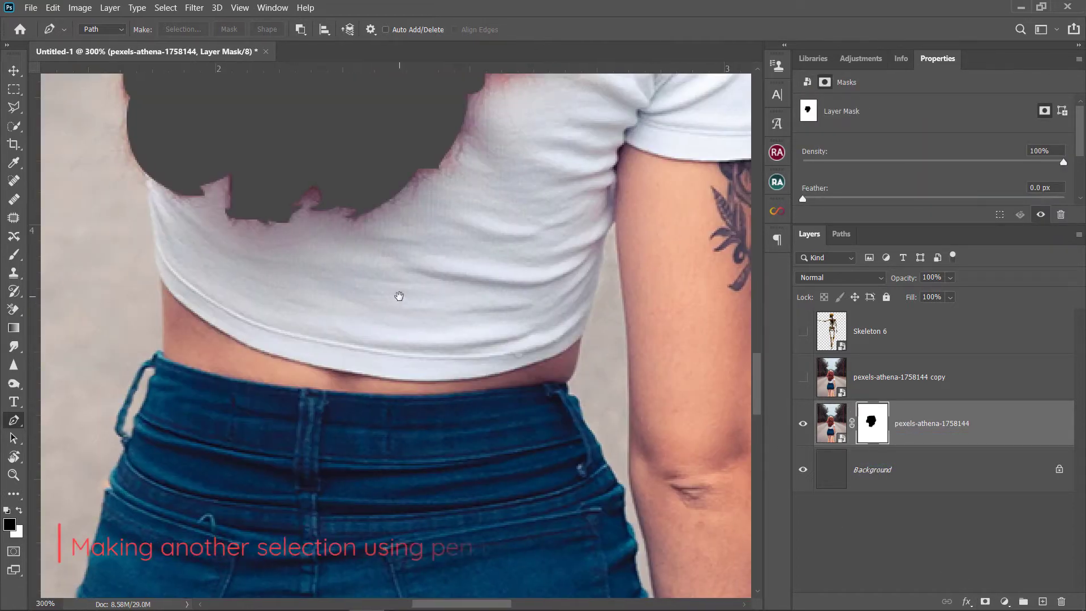
key("ctrl+plus")
key("ctrl+plus")
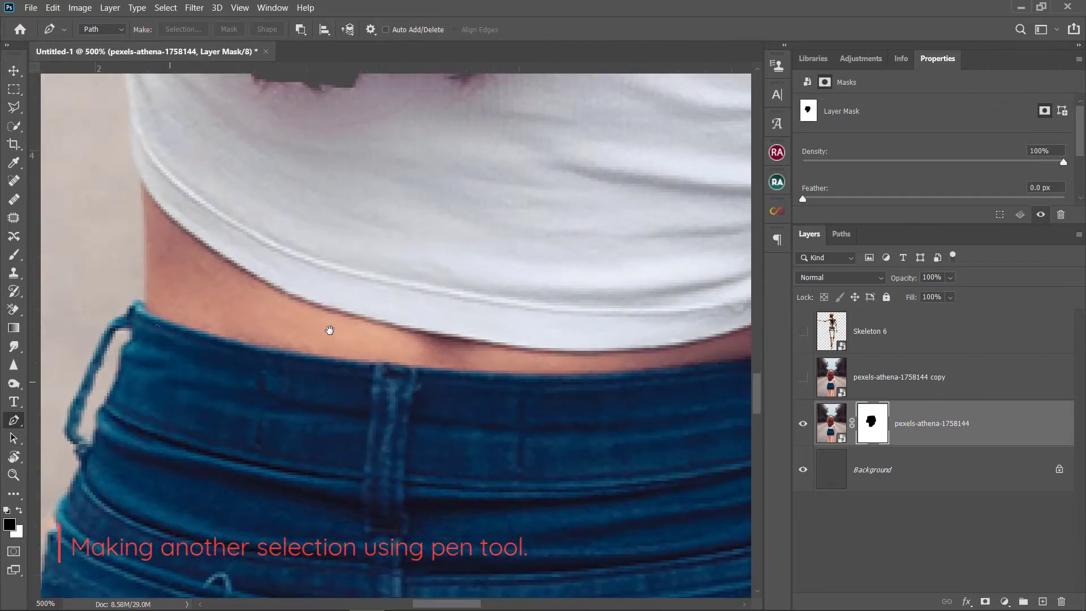
left_click(181, 311)
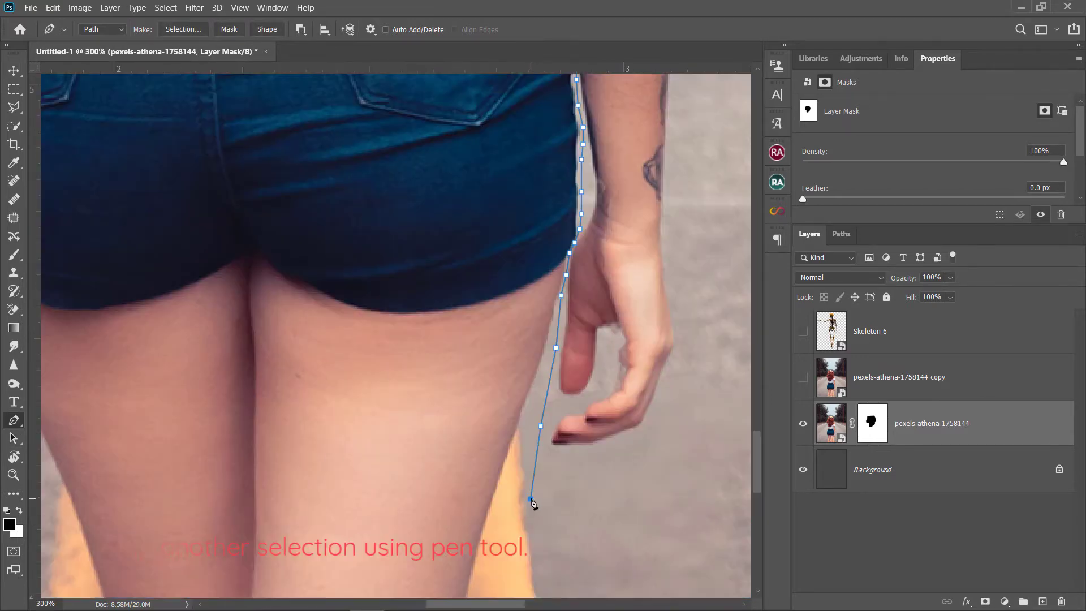
key("ctrl+minus")
key("ctrl+minus")
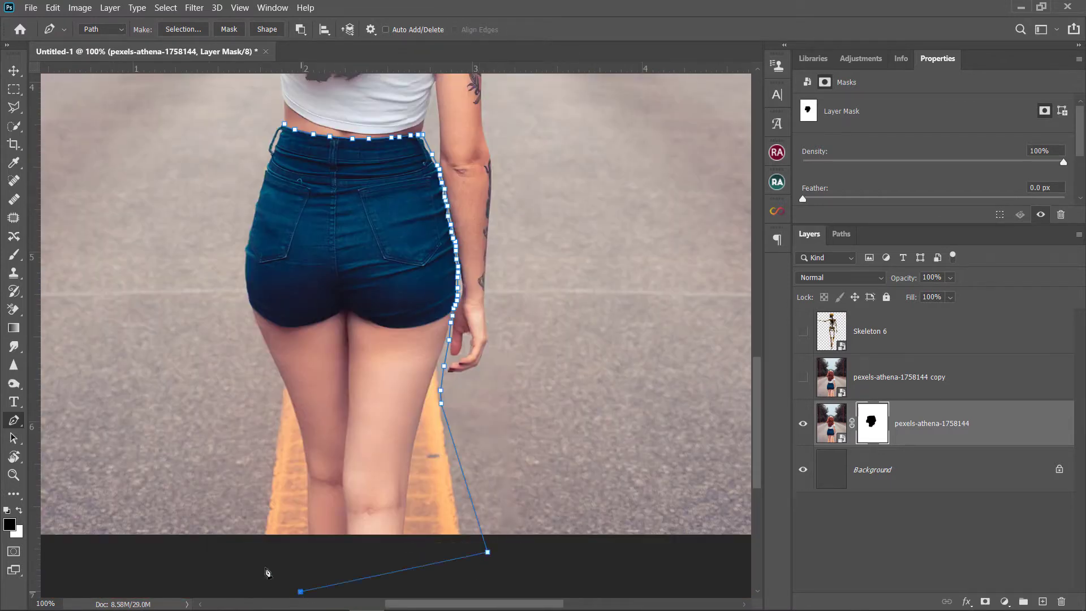
left_click(248, 493)
left_click(192, 248)
left_click(284, 124)
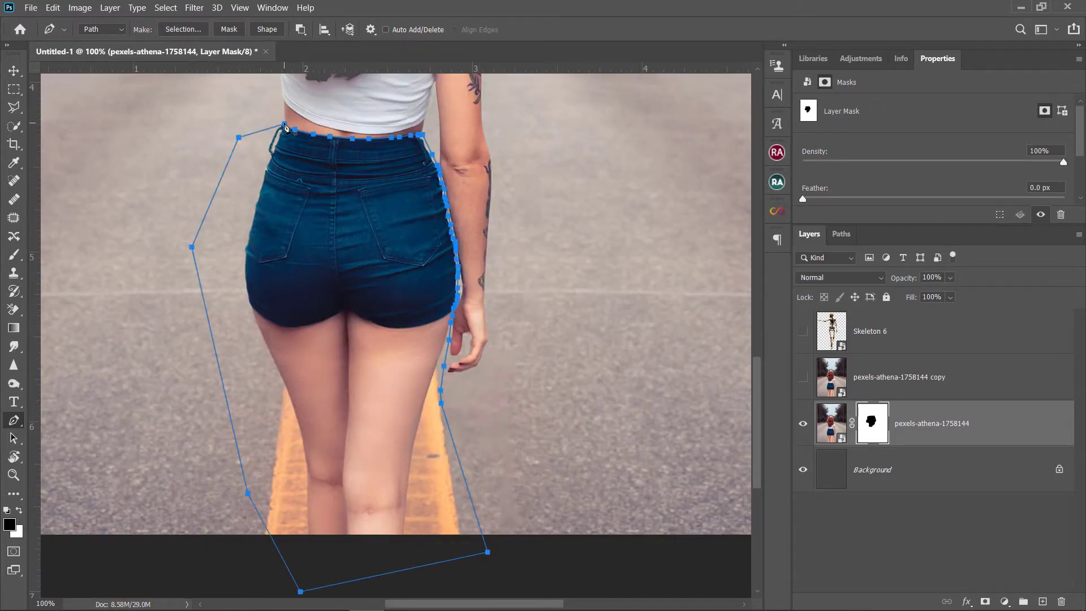
Convert the shorts-and-legs outline into an active selection with Make Selection.
right_click(339, 241)
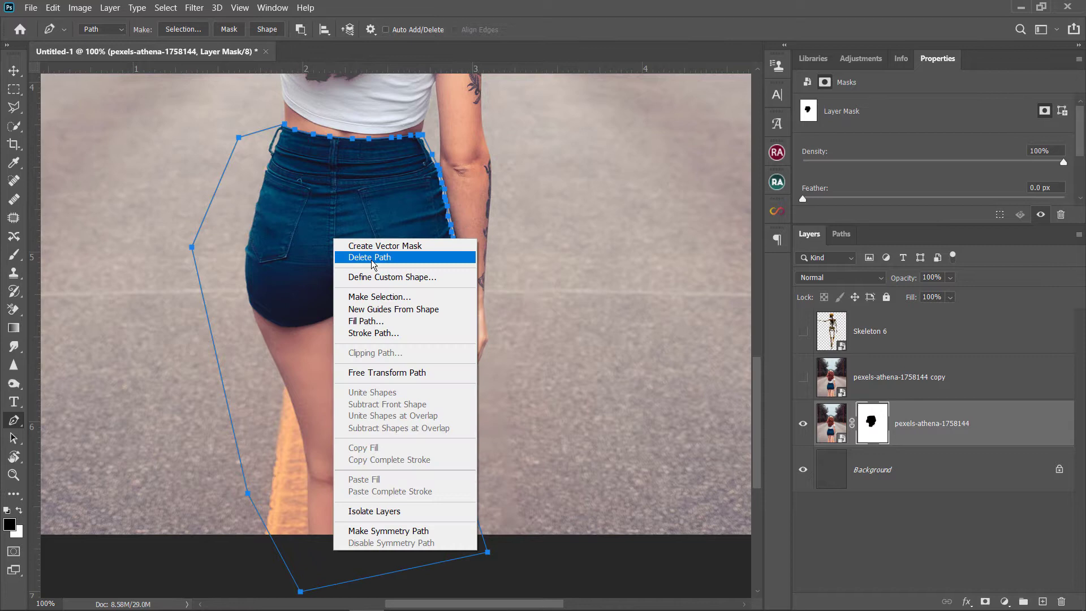
left_click(386, 296)
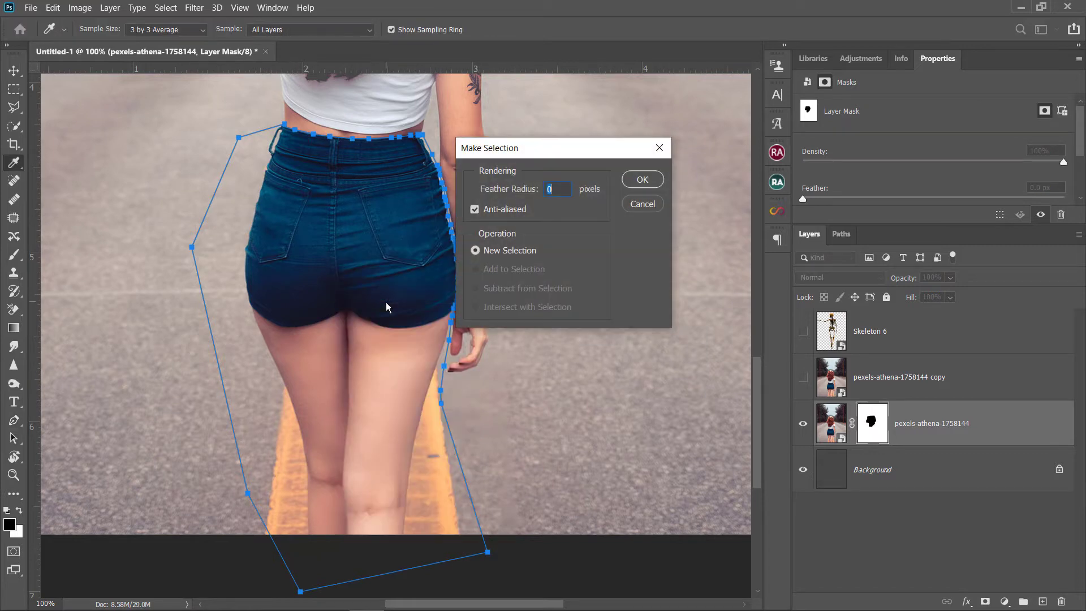
left_click(642, 180)
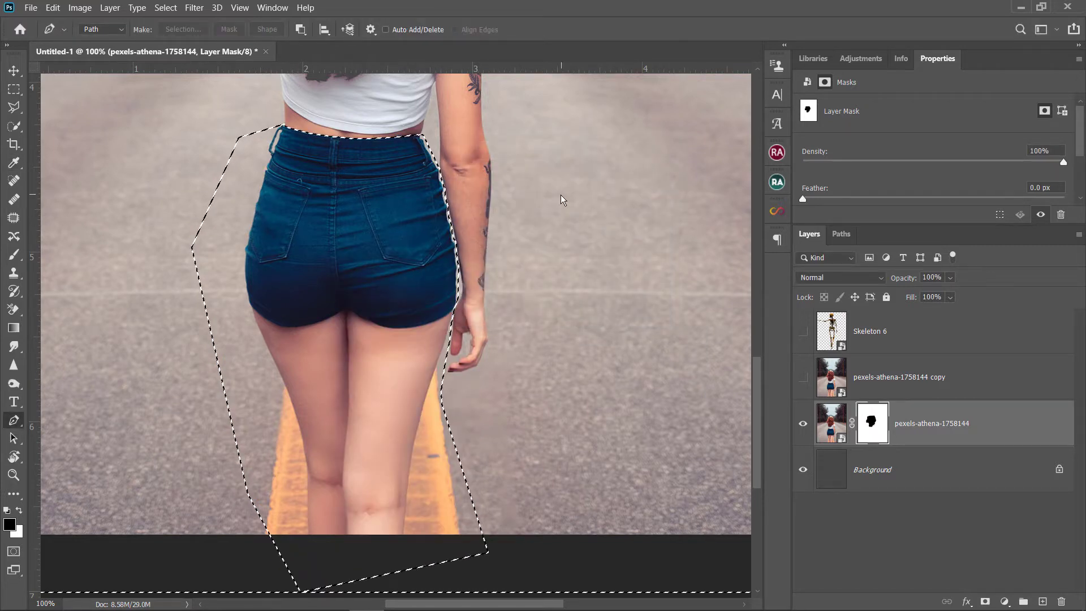
Paint the waistband and shorts out of the mask, enlarging the brush to 130.
left_click(15, 253)
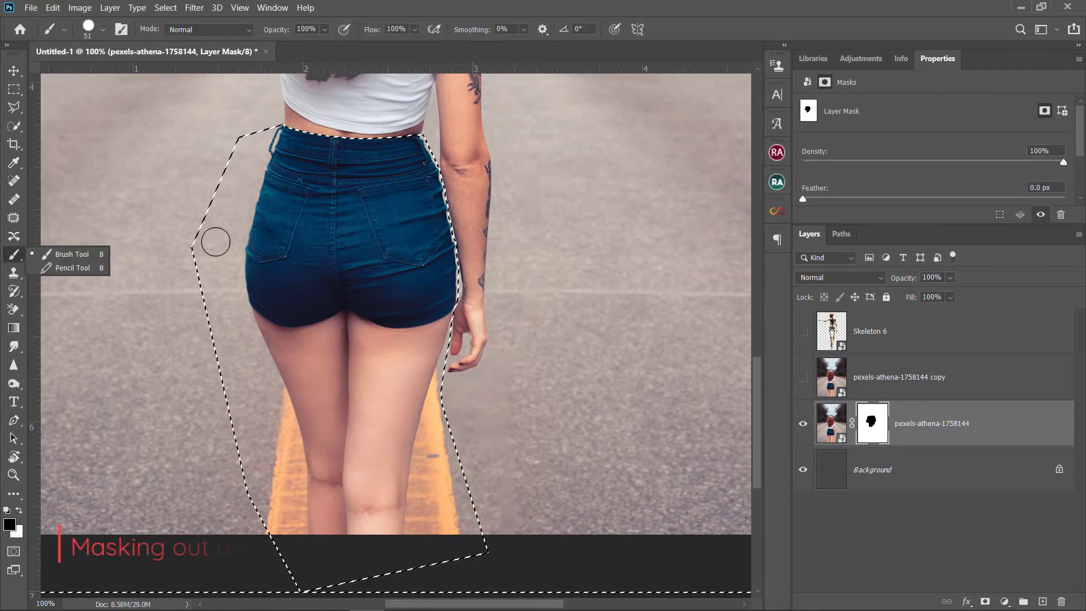
key("ctrl+i")
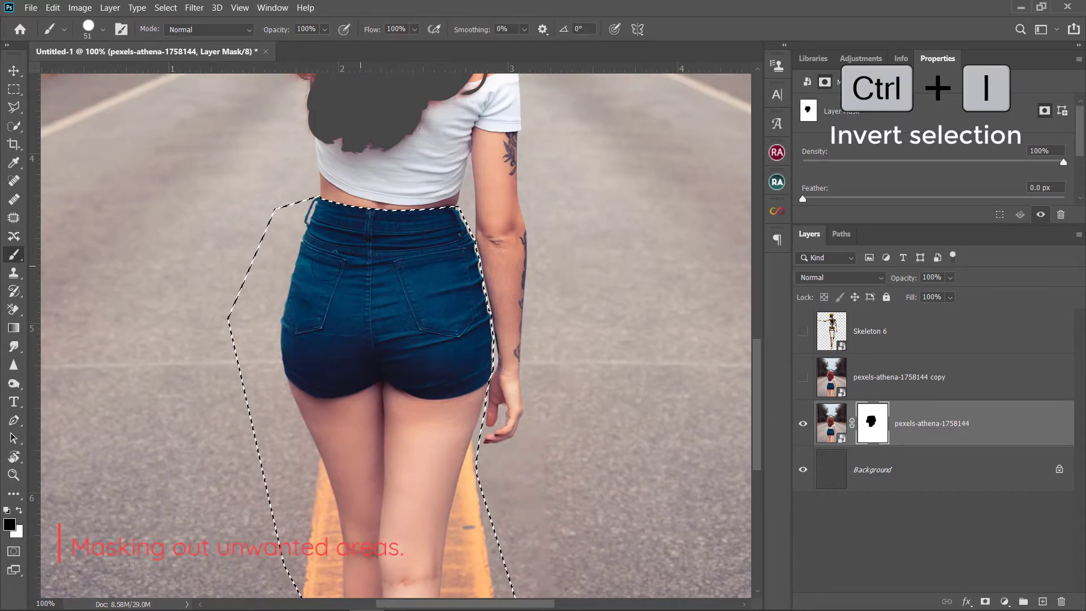
left_click_drag(327, 267, 299, 226)
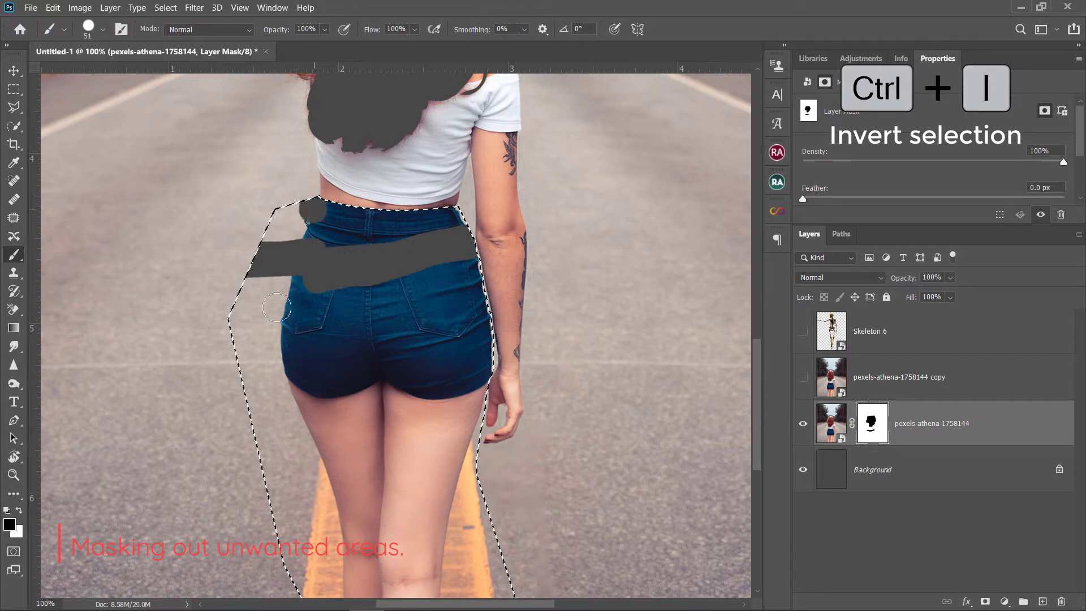
left_click_drag(308, 283, 246, 294)
right_click(325, 243)
type("130")
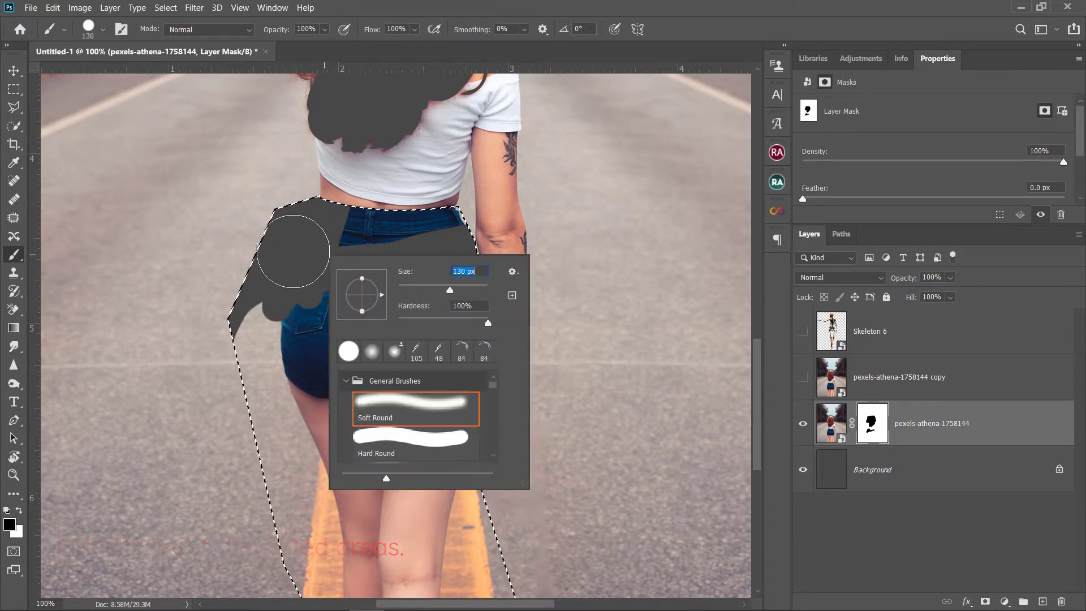
key("Return")
mouse_move(327, 243)
left_mouse_down()
mouse_move(122, 415)
mouse_move(359, 485)
mouse_move(487, 481)
left_mouse_up()
scroll(302, 478, "down", 3)
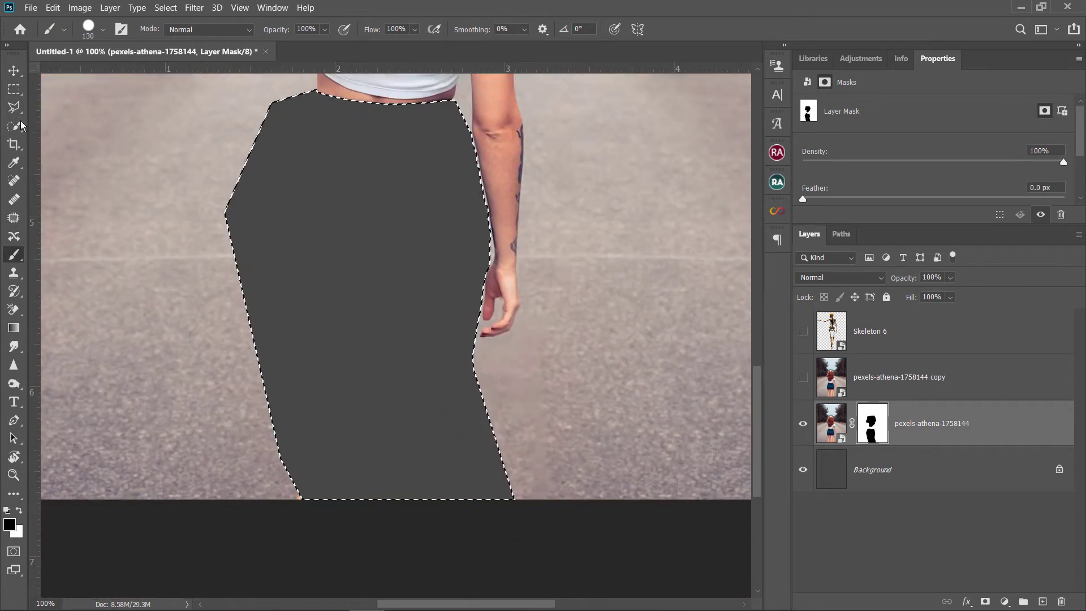
Deselect, zoom out to the whole figure, and invert the layer mask.
left_click(14, 89)
key("ctrl+d")
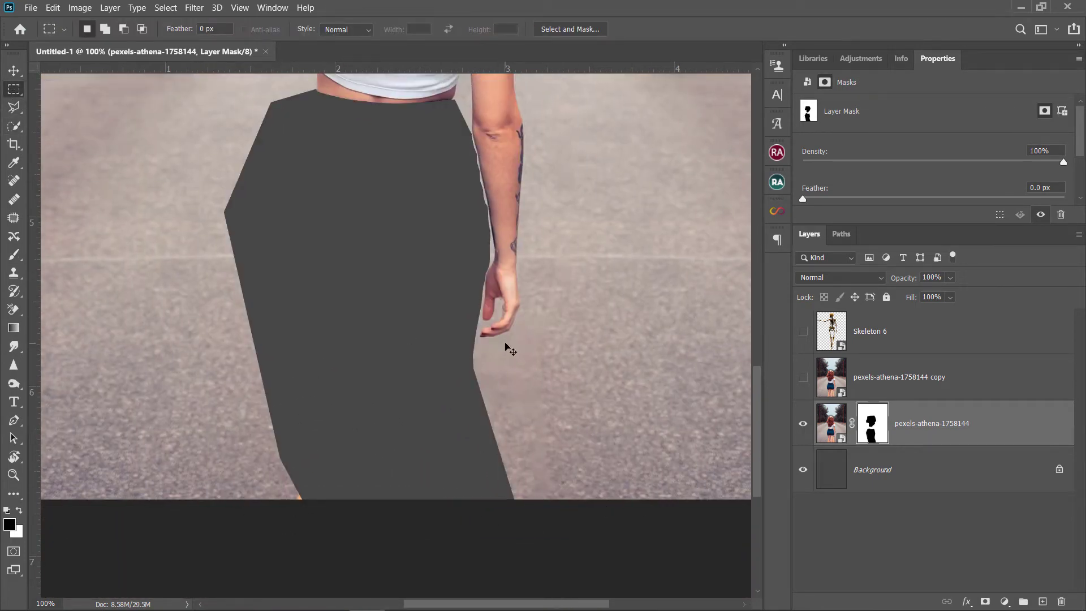
key("ctrl+minus")
scroll(356, 339, "up", 1)
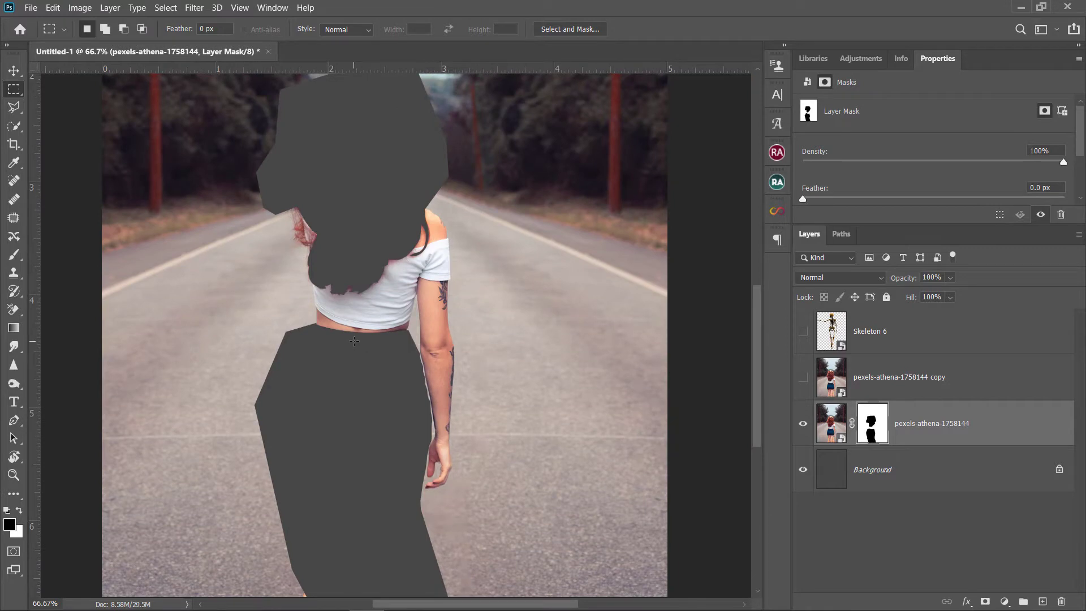
key("ctrl+i")
key("ctrl+i")
With a smaller brush, paint mask strips down the woman's arm.
key("ctrl+bracketright")
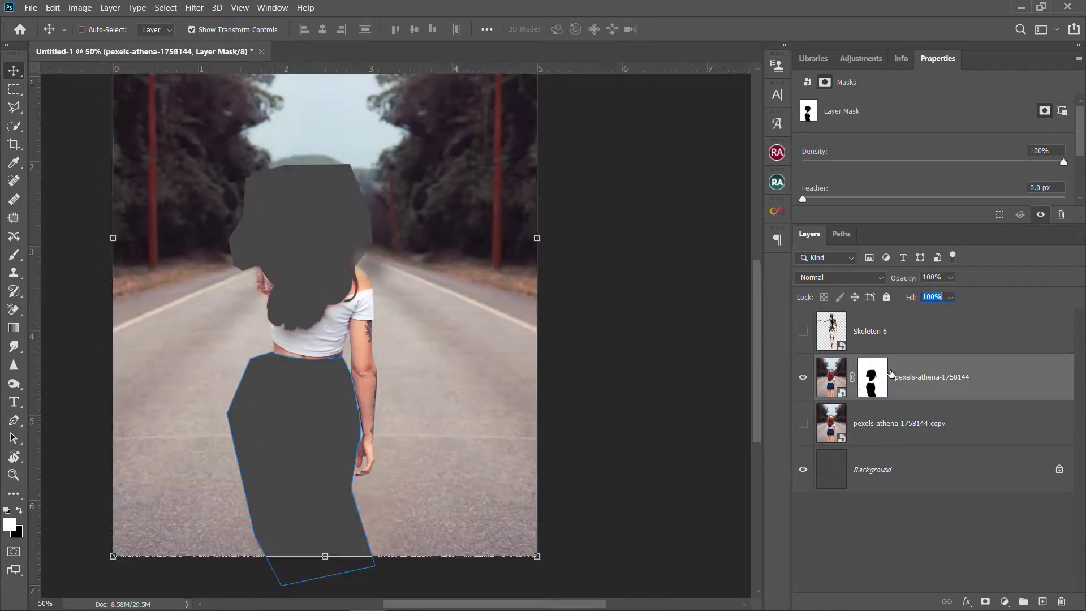
key("ctrl+plus")
key("ctrl+plus")
key("b")
scroll(447, 243, "down", 3)
right_click(609, 270)
key("Return")
left_click_drag(470, 291, 470, 376)
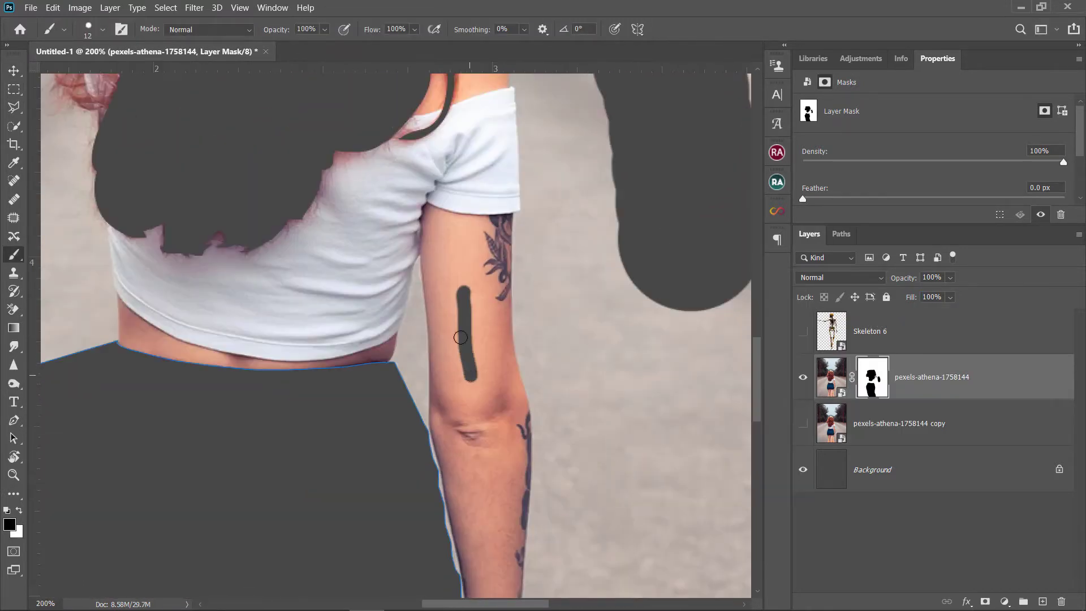
left_click_drag(445, 265, 456, 416)
left_click_drag(422, 266, 418, 401)
Mask along the arm edges, sleeve edge, and the right shoulder up to its top.
key("ctrl+plus")
key("ctrl+plus")
key("ctrl+plus")
left_click_drag(326, 150, 289, 306)
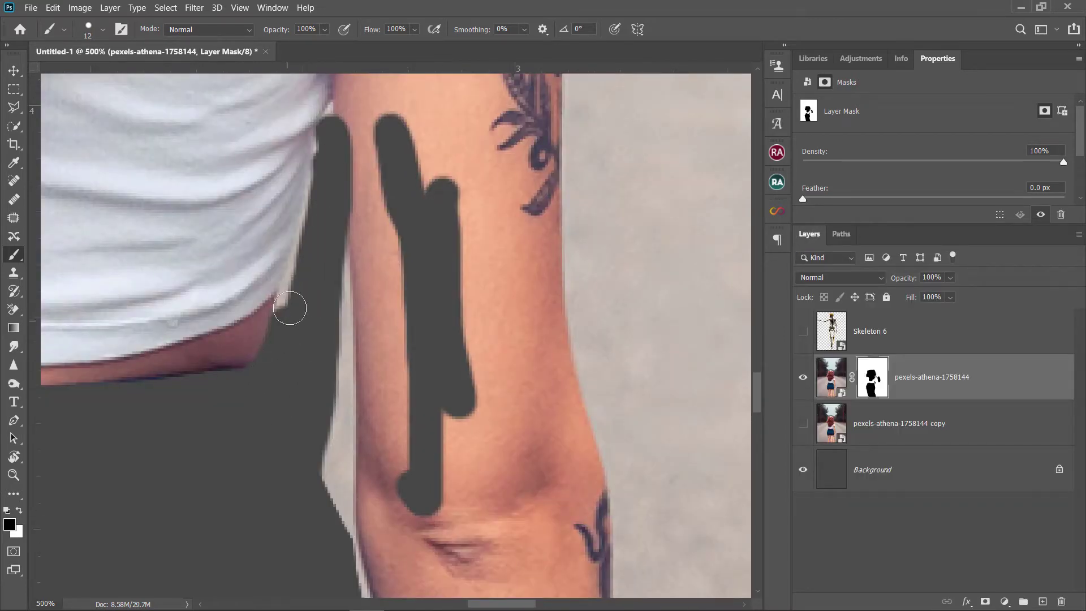
left_click_drag(326, 96, 317, 322)
left_click_drag(317, 170, 308, 413)
mouse_move(362, 227)
left_mouse_down()
mouse_move(341, 409)
mouse_move(562, 444)
left_mouse_up()
key("ctrl+minus")
key("ctrl+minus")
key("ctrl+minus")
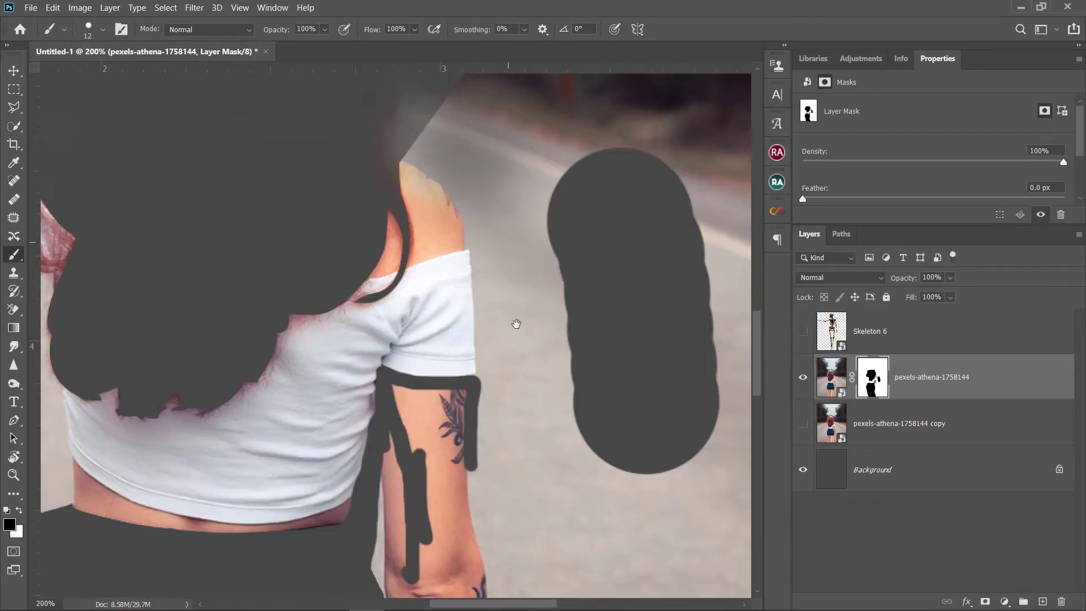
left_click_drag(390, 150, 492, 342)
key("ctrl+plus")
key("ctrl+plus")
key("ctrl+plus")
left_click_drag(541, 236, 468, 389)
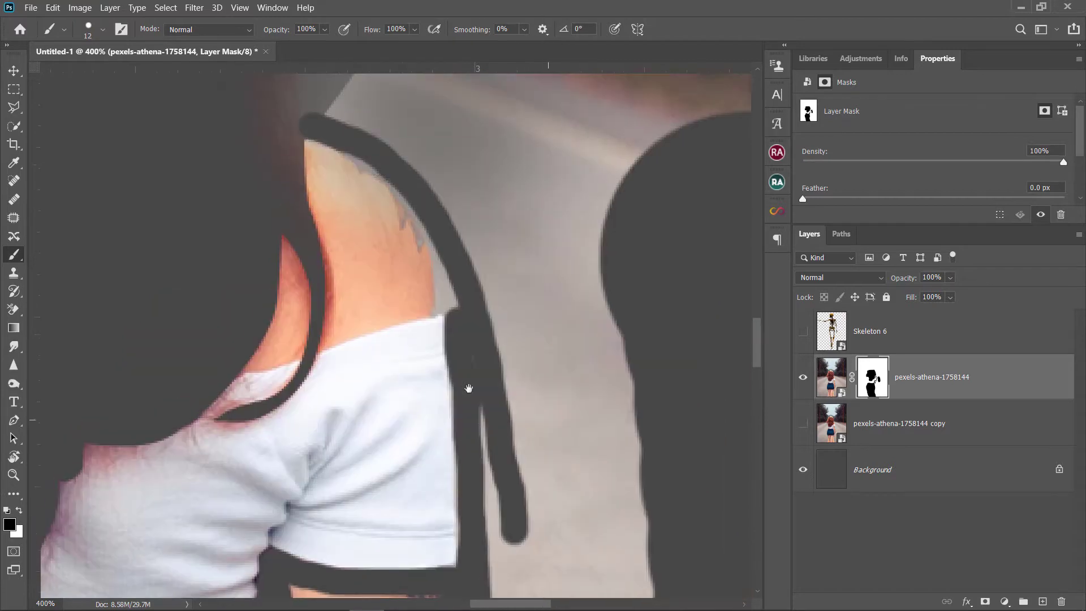
left_click_drag(309, 121, 447, 249)
Paint white to restore shoulder skin, then black with a larger brush over the shoulder edge.
key("x")
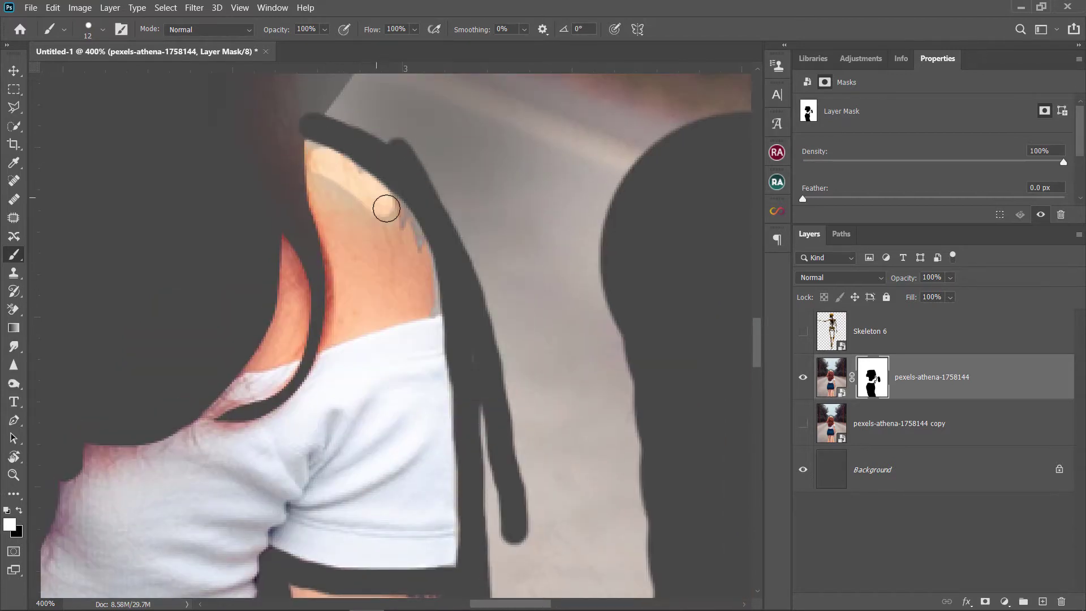
left_click_drag(383, 206, 447, 340)
left_click_drag(312, 176, 385, 313)
key("ctrl+minus")
key("ctrl+minus")
right_click(526, 238)
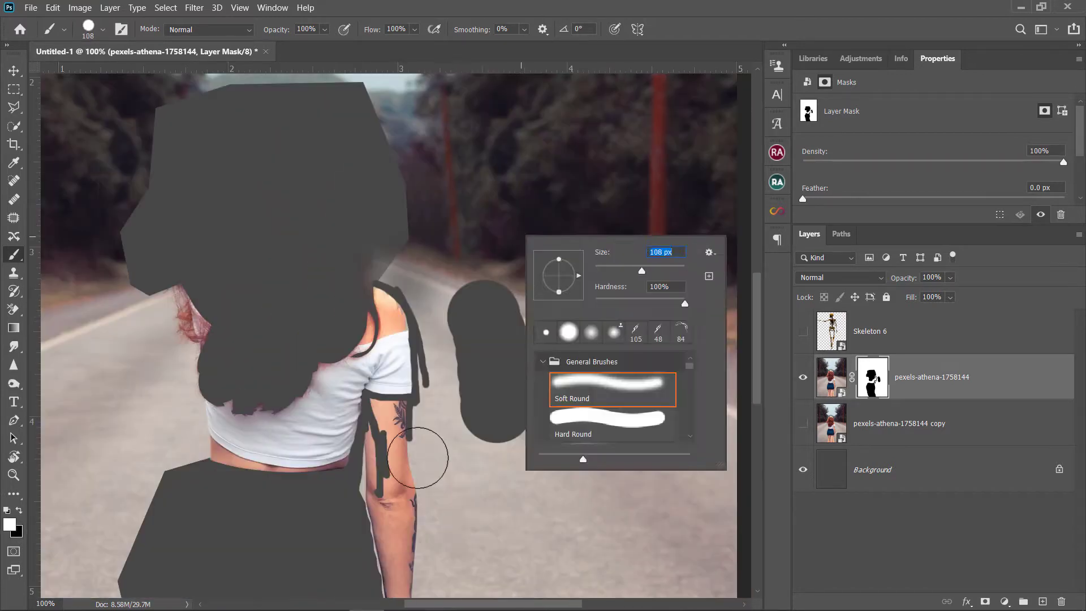
left_click(583, 396)
key("x")
left_click_drag(407, 441, 475, 257)
Enlarge the brush greatly, invert the mask, and mask out the remaining left-side areas.
key("ctrl+plus")
key("ctrl+minus")
key("ctrl+minus")
key("ctrl+minus")
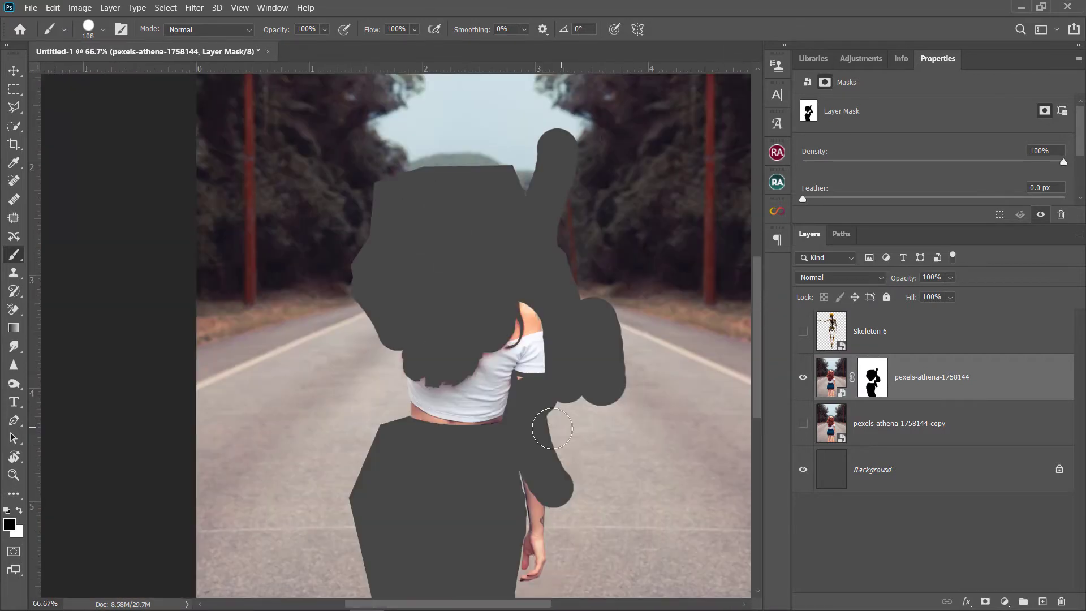
key("ctrl+plus")
key("ctrl+plus")
key("ctrl+minus")
key("ctrl+minus")
right_click(390, 310)
left_click(406, 343)
key("Return")
key("ctrl+minus")
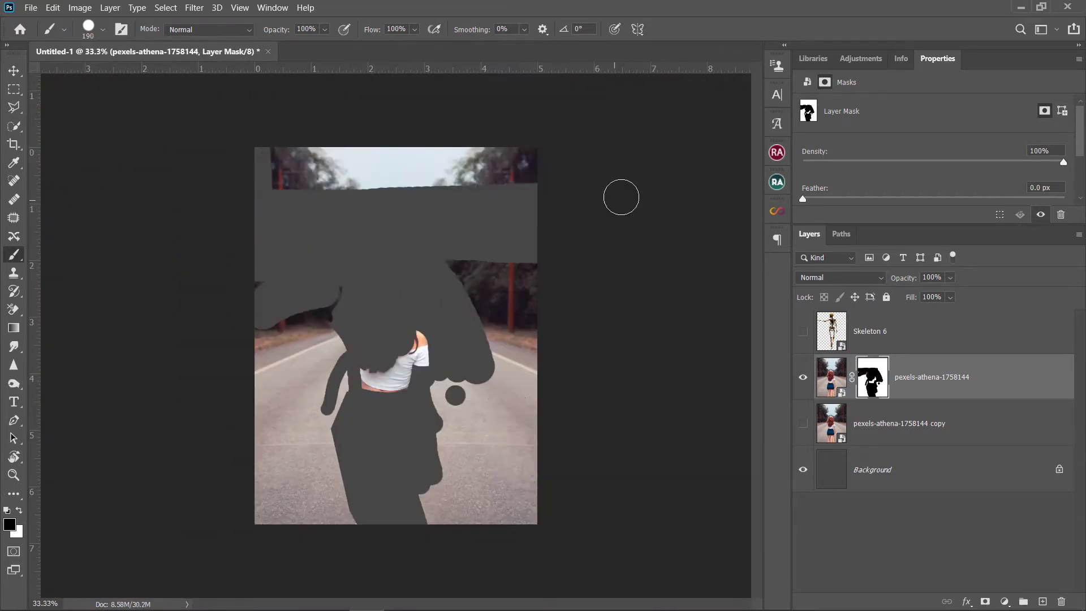
key("ctrl+i")
left_click_drag(485, 521, 260, 531)
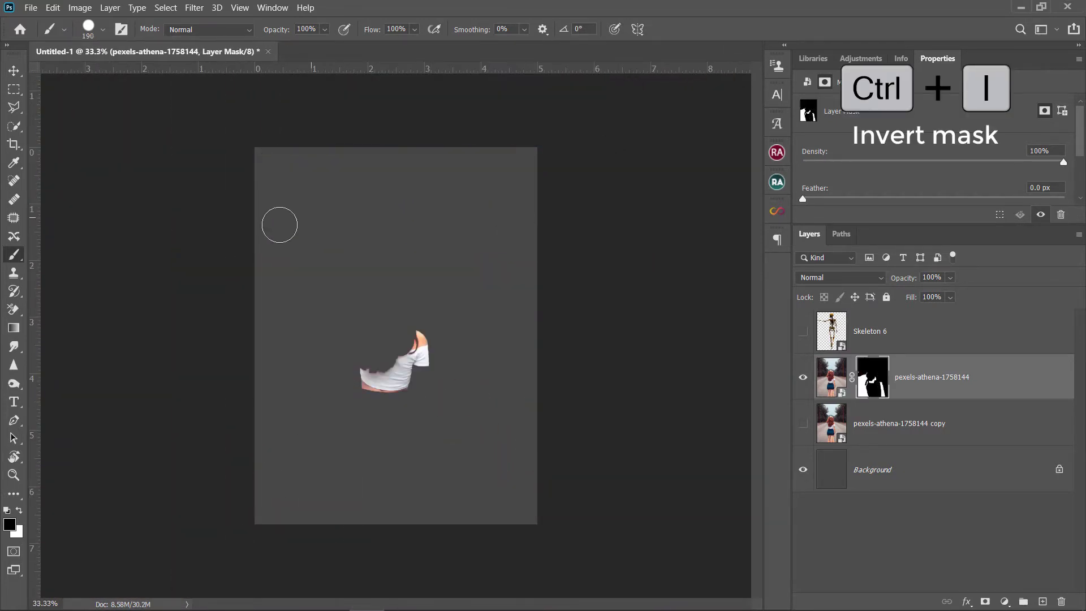
Invert the mask to hide the shirt, duplicate the layer hidden, and add empty Layer 1 above the copy.
key("ctrl+i")
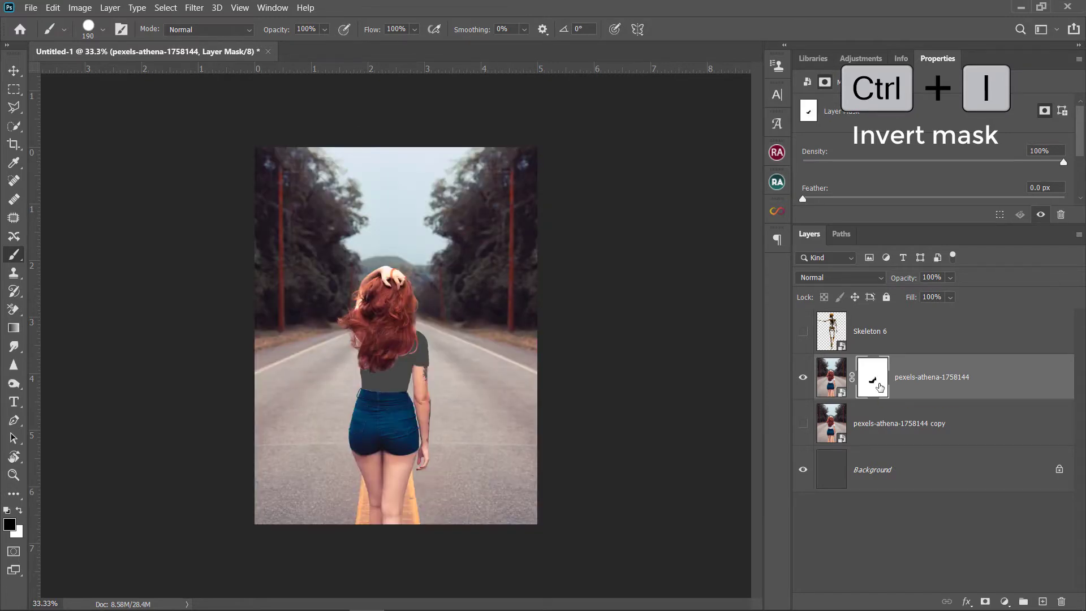
scroll(654, 375, "up", 3)
scroll(654, 375, "down", 2)
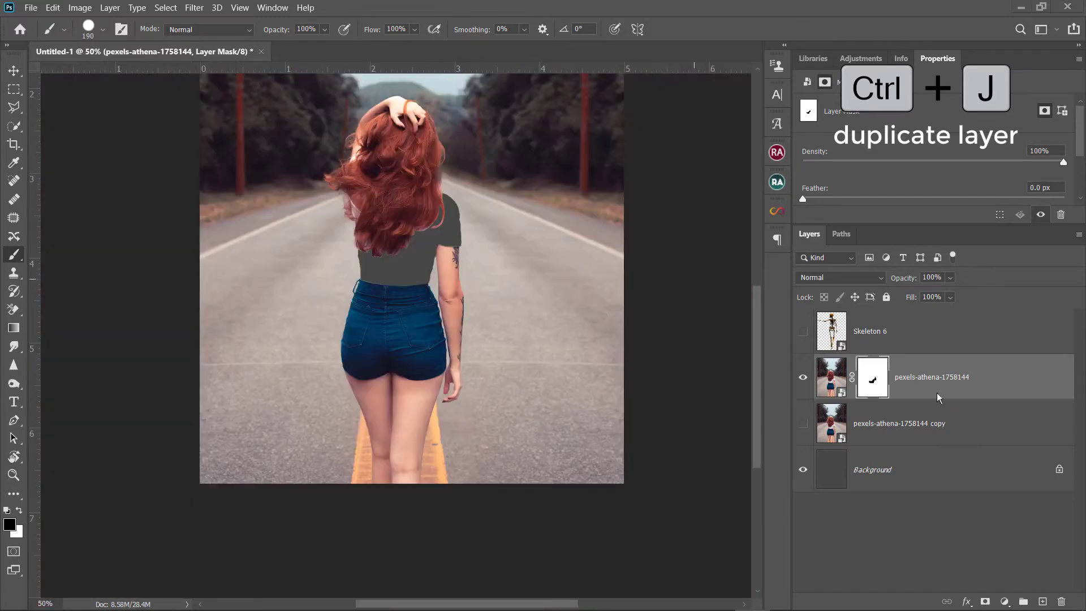
key("ctrl+j")
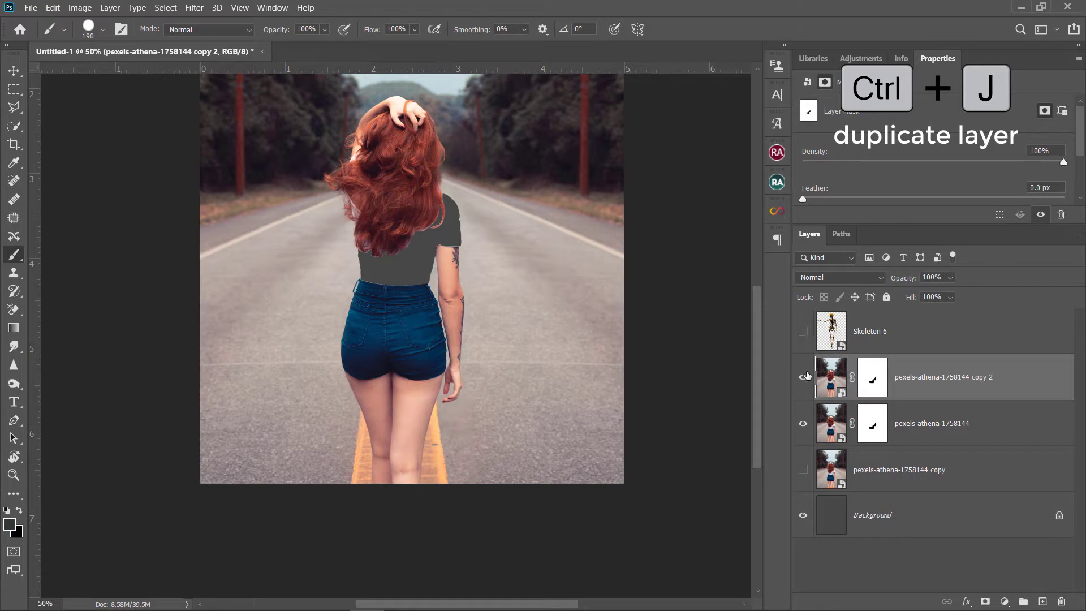
left_click(805, 377)
left_click(933, 470)
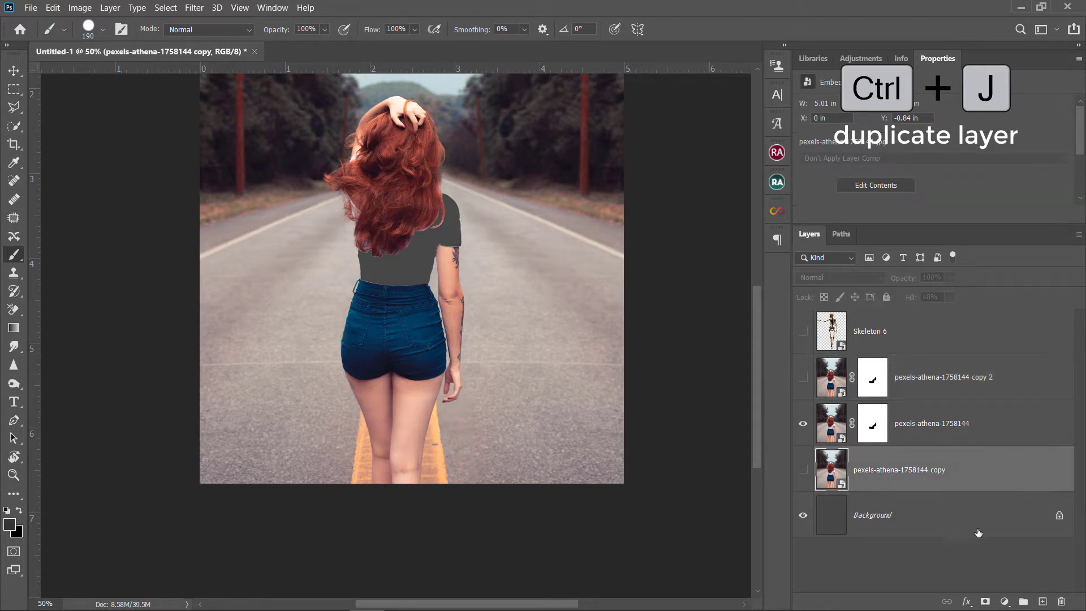
left_click(1043, 601)
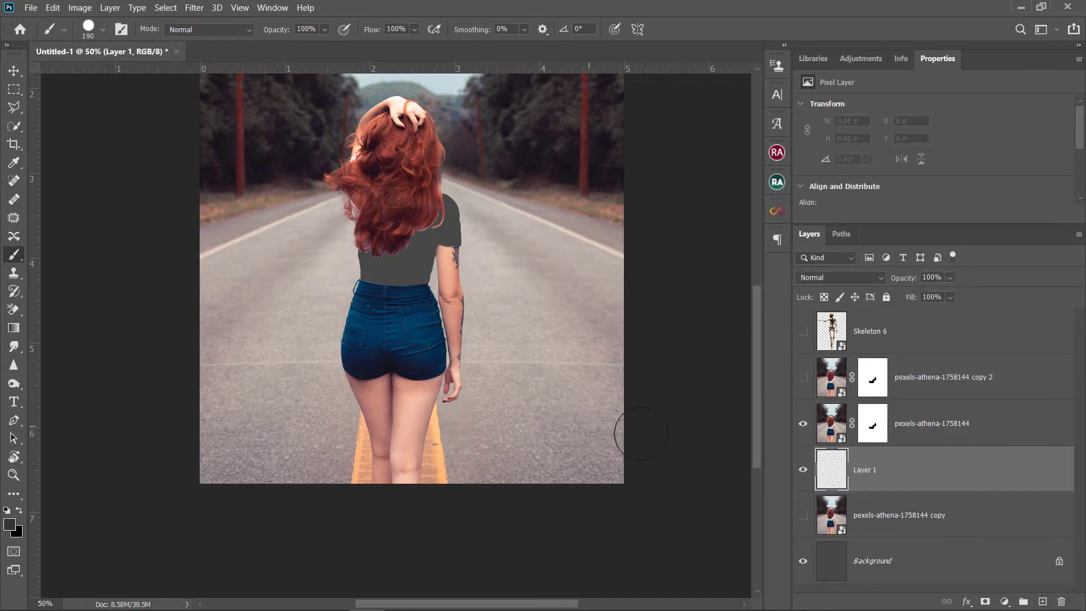
On the masked photo layer, draw a polygonal selection around the yellow road strip.
left_click(933, 423)
left_click(14, 107)
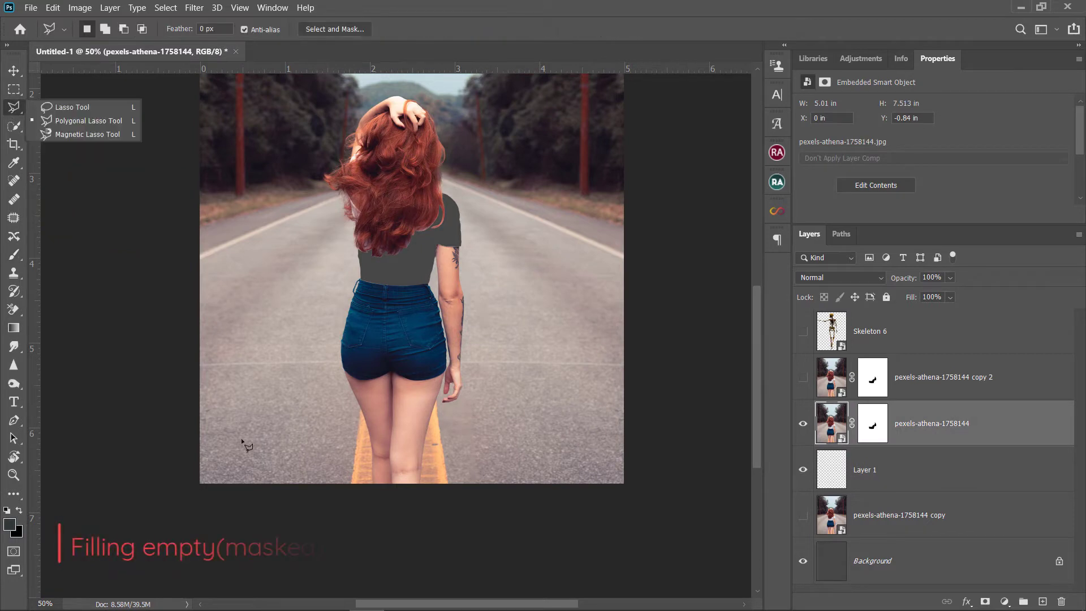
left_click(351, 484)
scroll(365, 399, "up", 2)
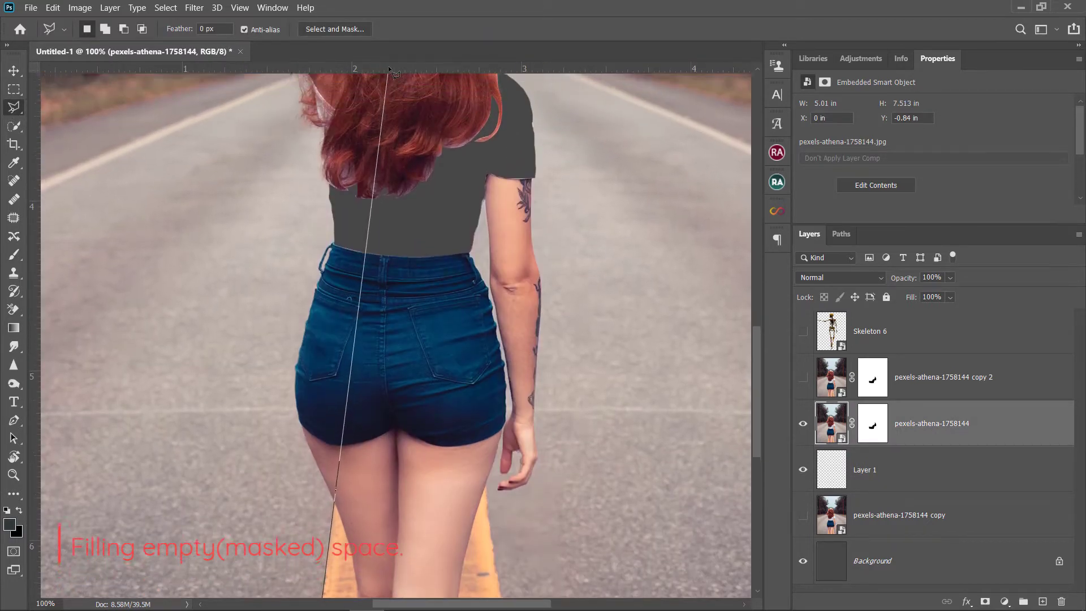
left_click(425, 101)
scroll(496, 548, "down", 3)
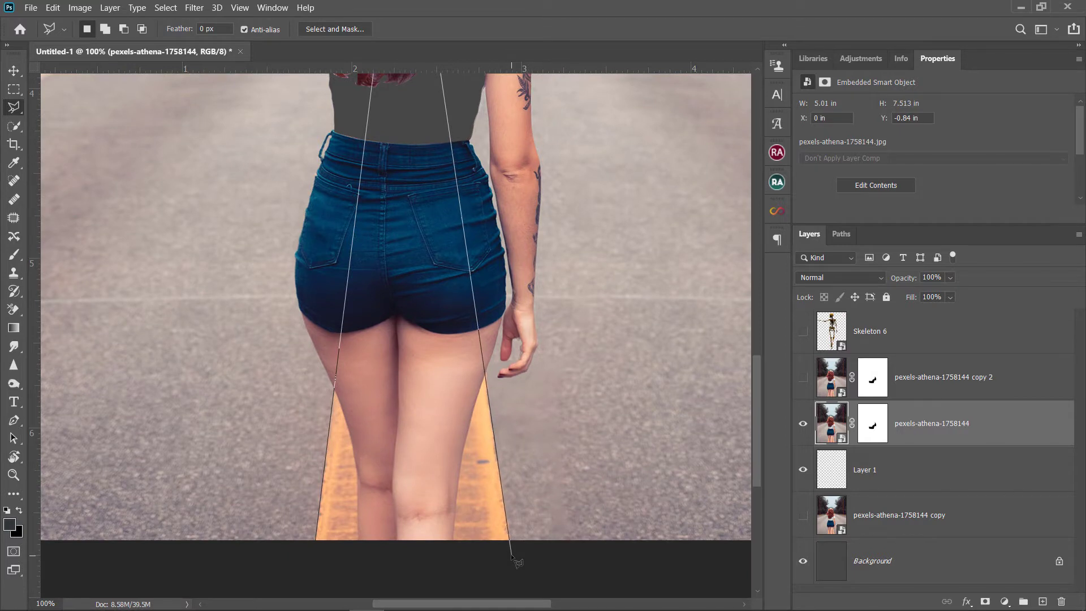
left_click(317, 542)
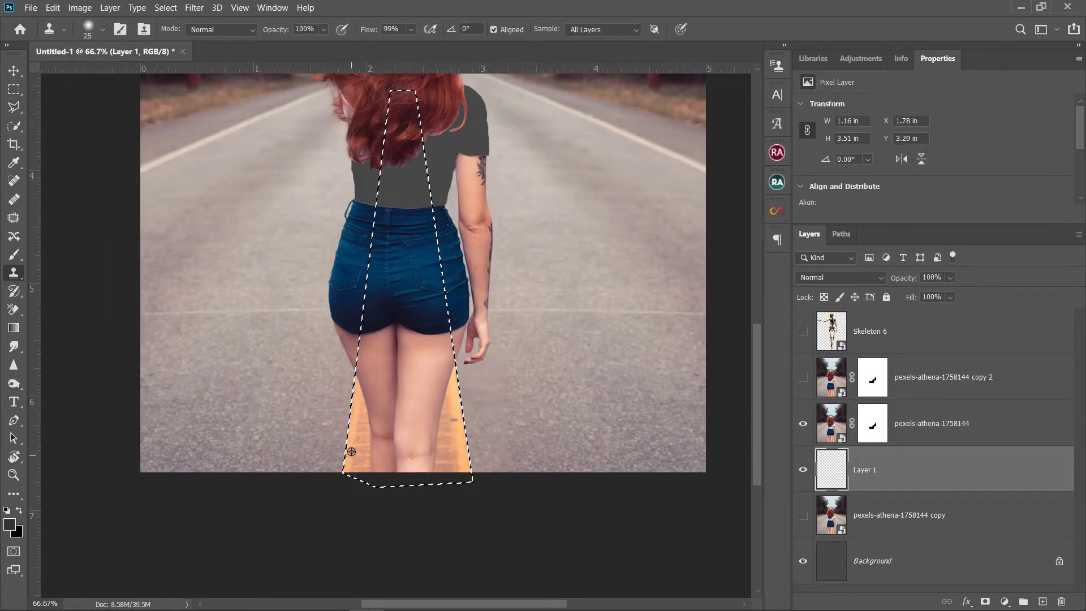
Clone road texture over the dark upper back and shirt patch, inverting the selection.
left_click(383, 167)
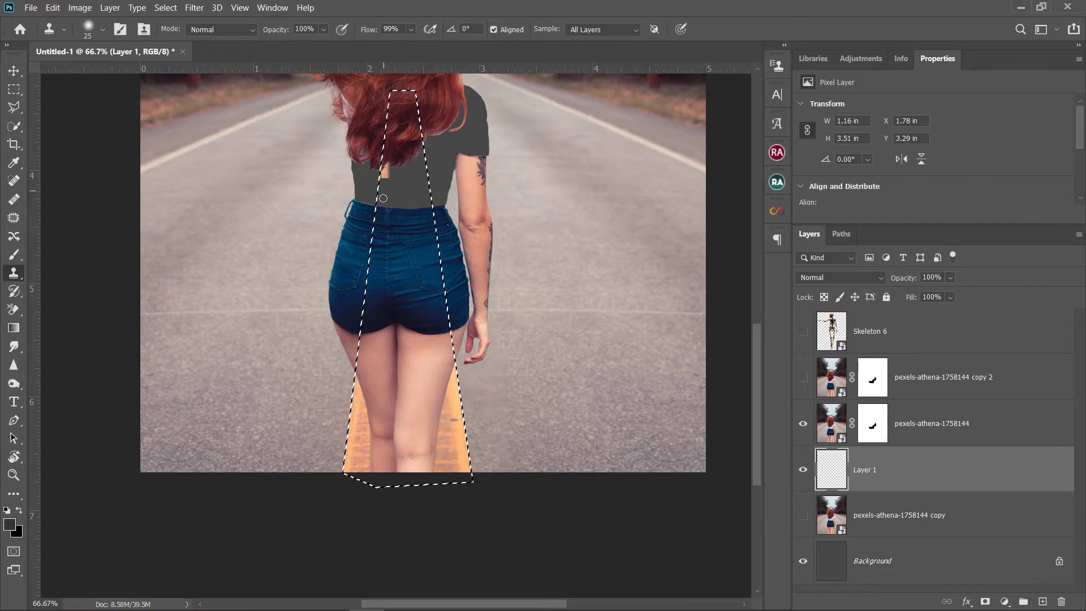
left_click_drag(382, 184, 421, 169)
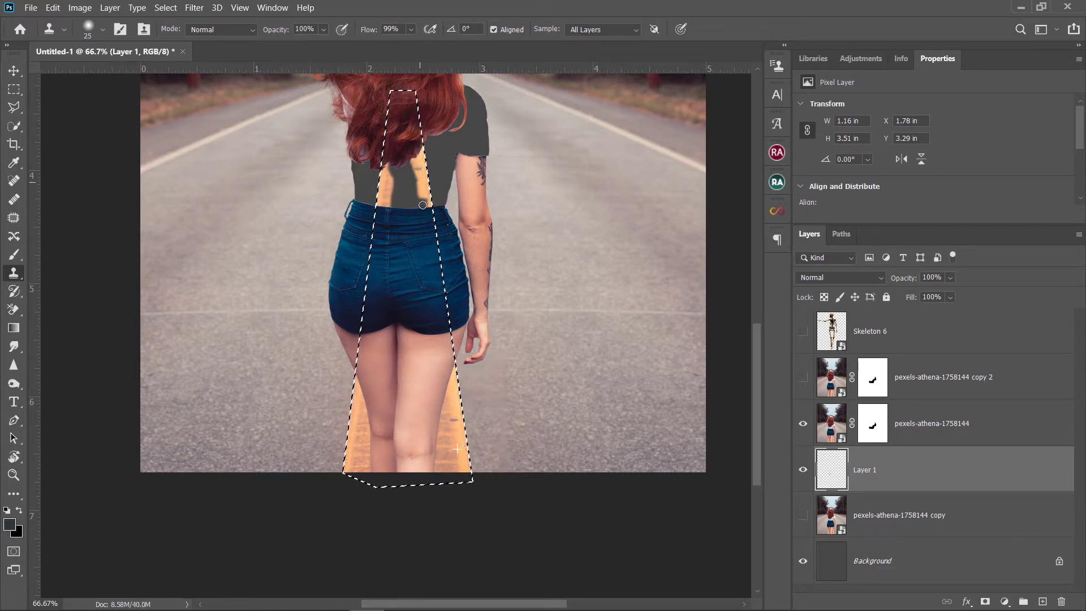
left_click_drag(369, 31, 359, 31)
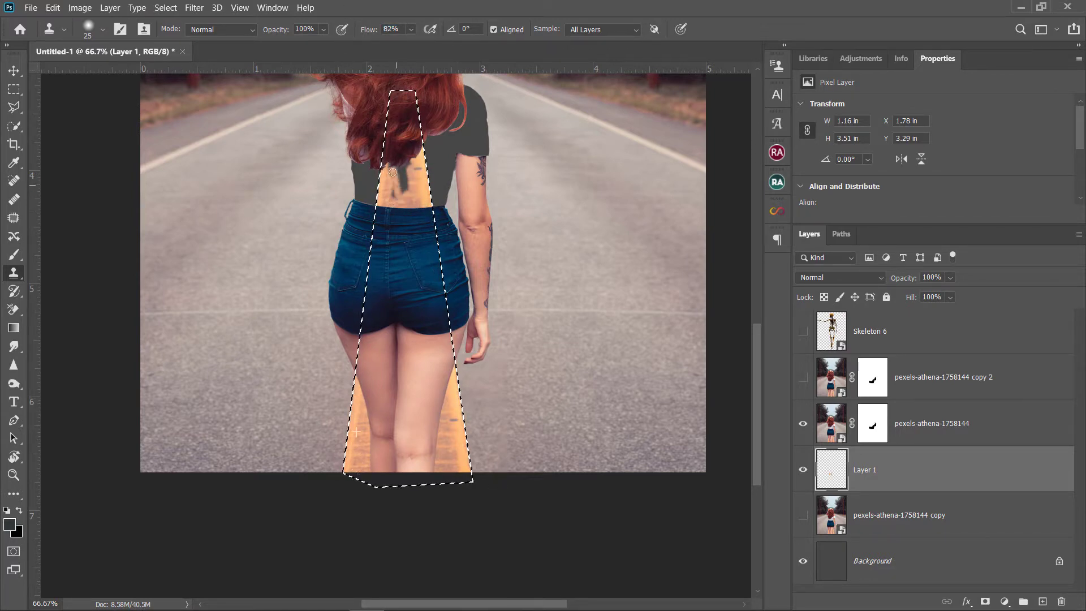
left_click_drag(403, 157, 410, 189)
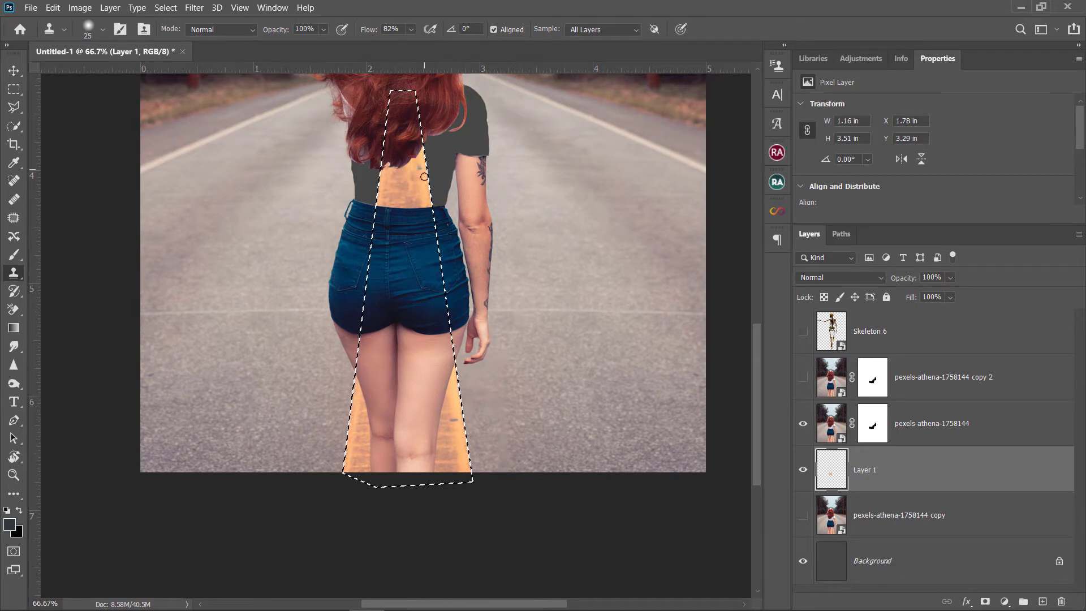
key("shift+ctrl+i")
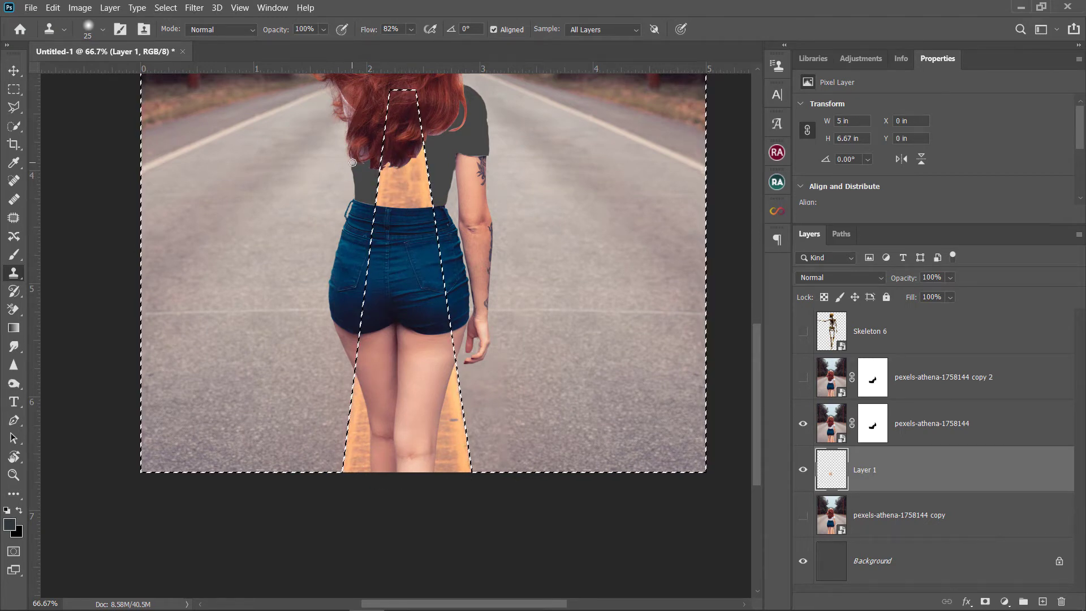
left_click_drag(358, 184, 366, 167)
Lower the Clone Stamp opacity to about 53%, adjust its flow, and zoom out.
key("7")
key("2")
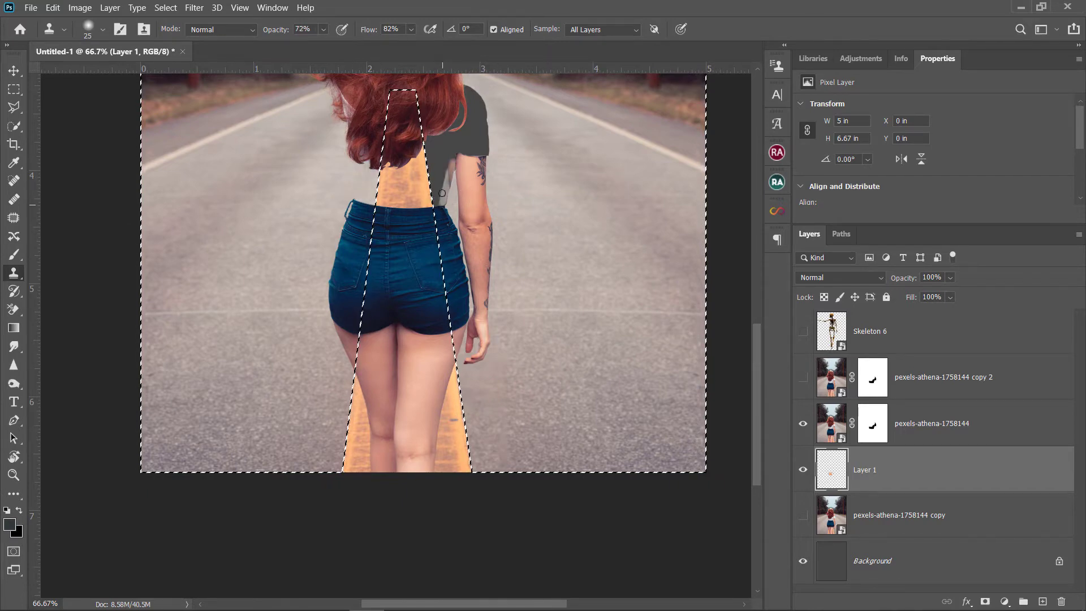
scroll(542, 130, "up", 2)
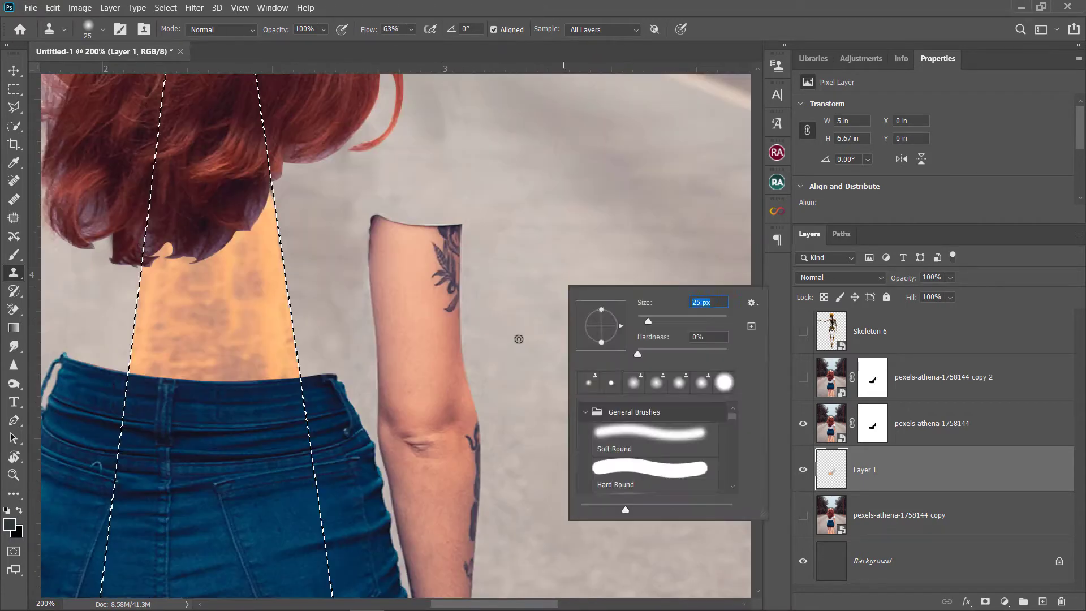
key("Return")
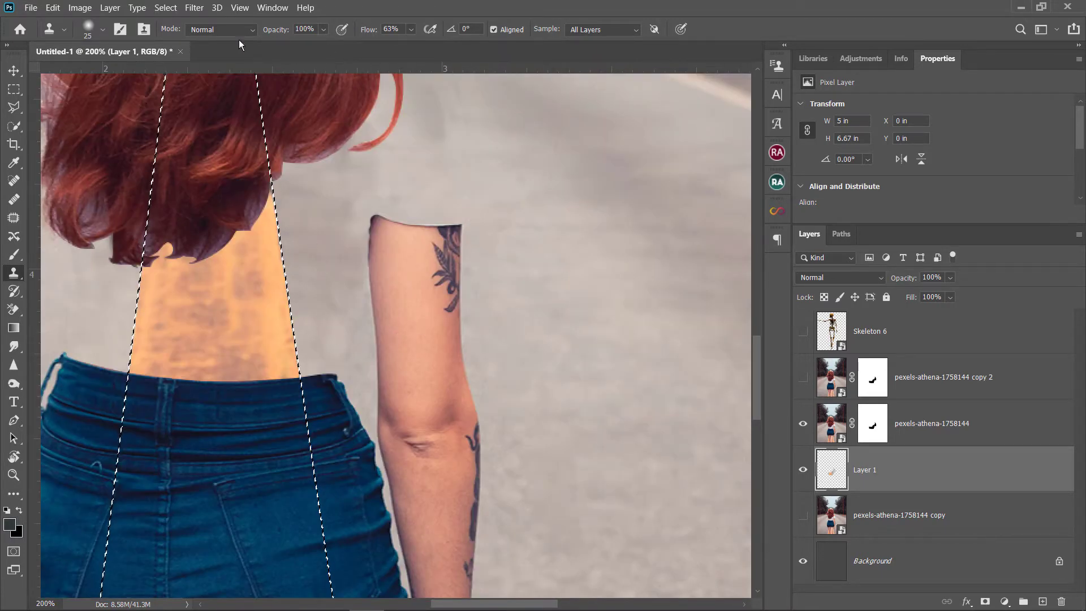
left_click_drag(275, 30, 249, 30)
left_click_drag(357, 30, 359, 29)
scroll(545, 328, "up", 3)
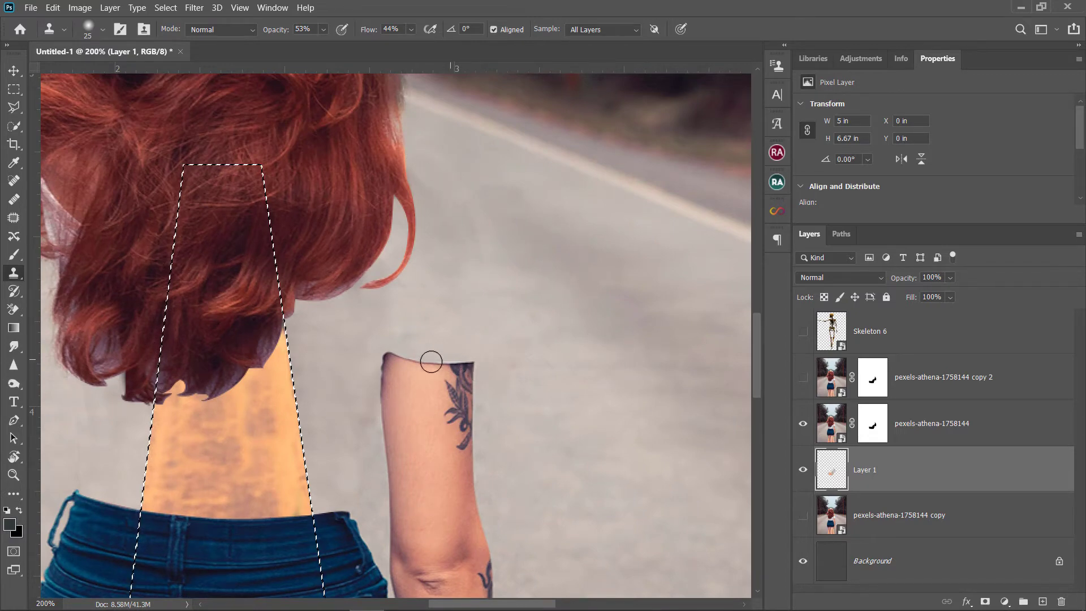
key("ctrl+minus")
key("ctrl+minus")
key("ctrl+minus")
key("ctrl+minus")
Show Skeleton 6 and move it onto the woman's body, then show copy 2 with its mask disabled.
key("m")
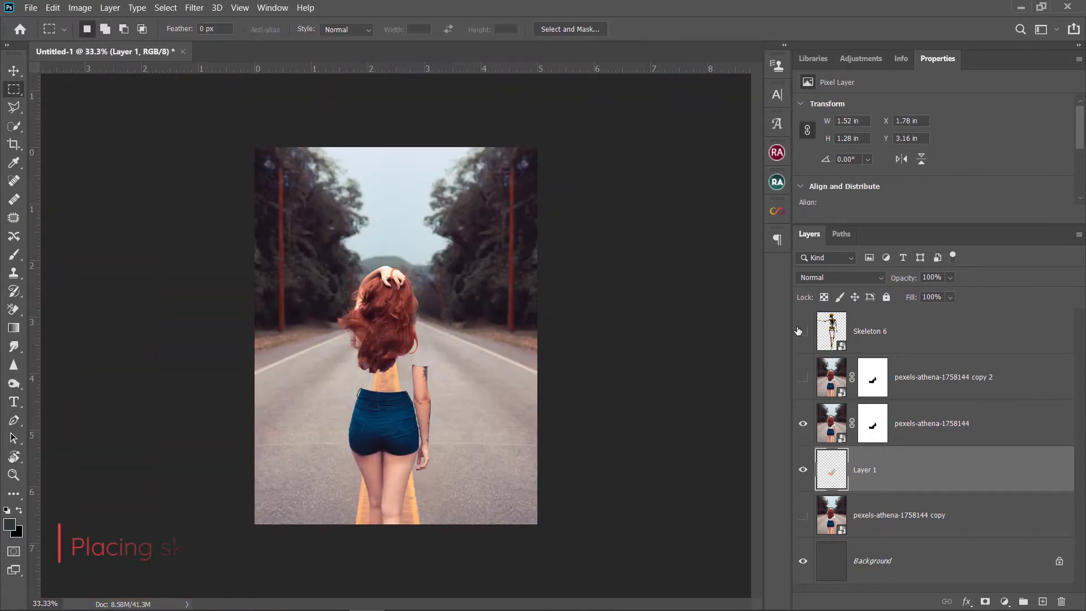
left_click(802, 330)
key("v")
left_click(394, 225, "ctrl")
left_click_drag(394, 224, 379, 342)
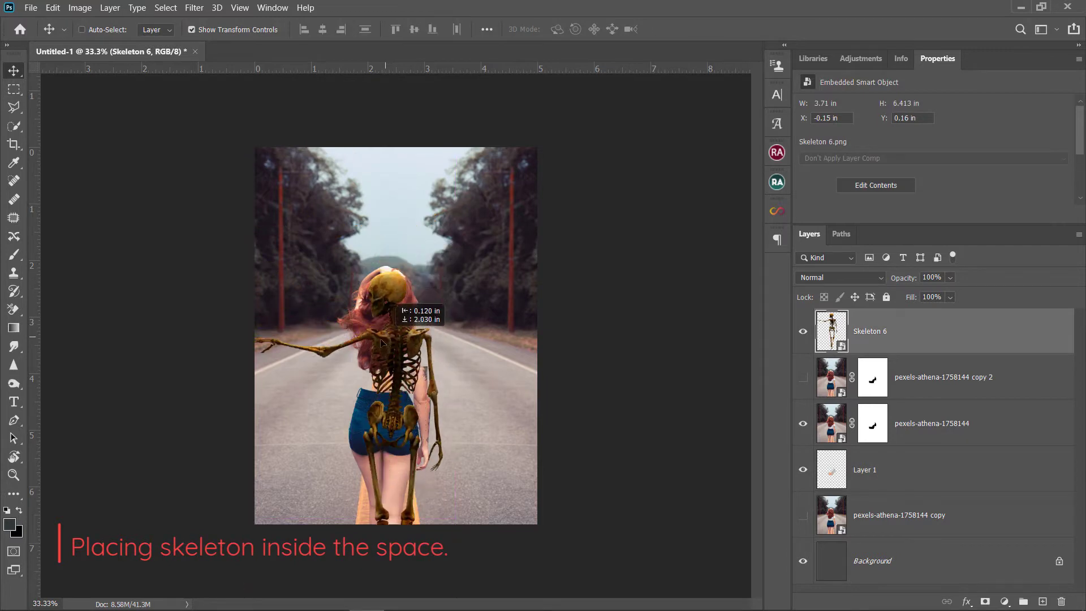
left_click(802, 377)
right_click(867, 384)
left_click(882, 390)
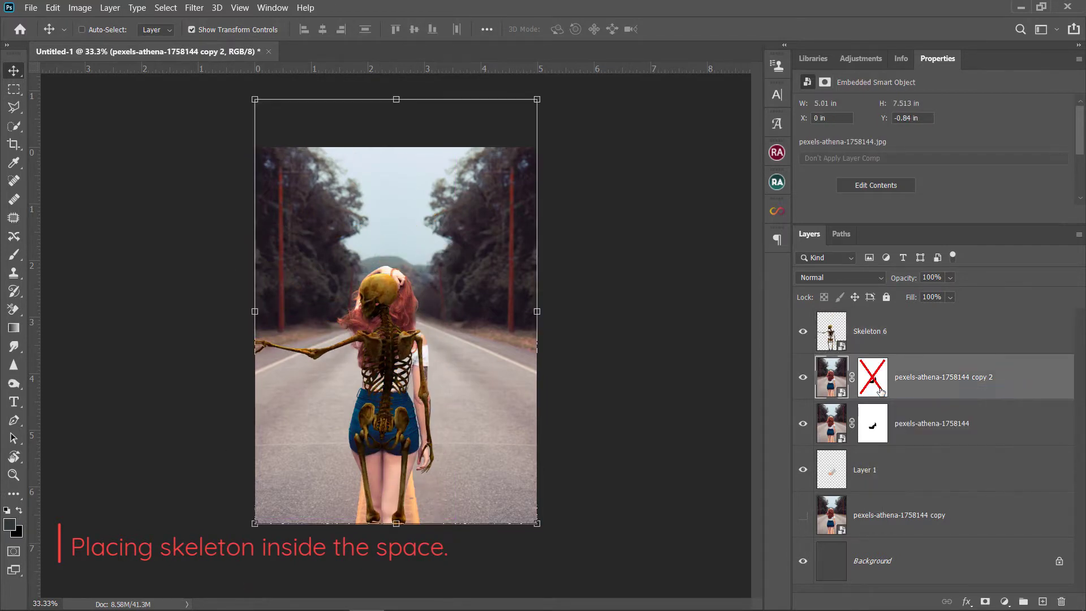
Nudge the skeleton onto her back, move Skeleton 6 below the photo layers, and hide copy 2.
key("ctrl+plus")
key("ctrl+plus")
left_click(107, 352, "ctrl")
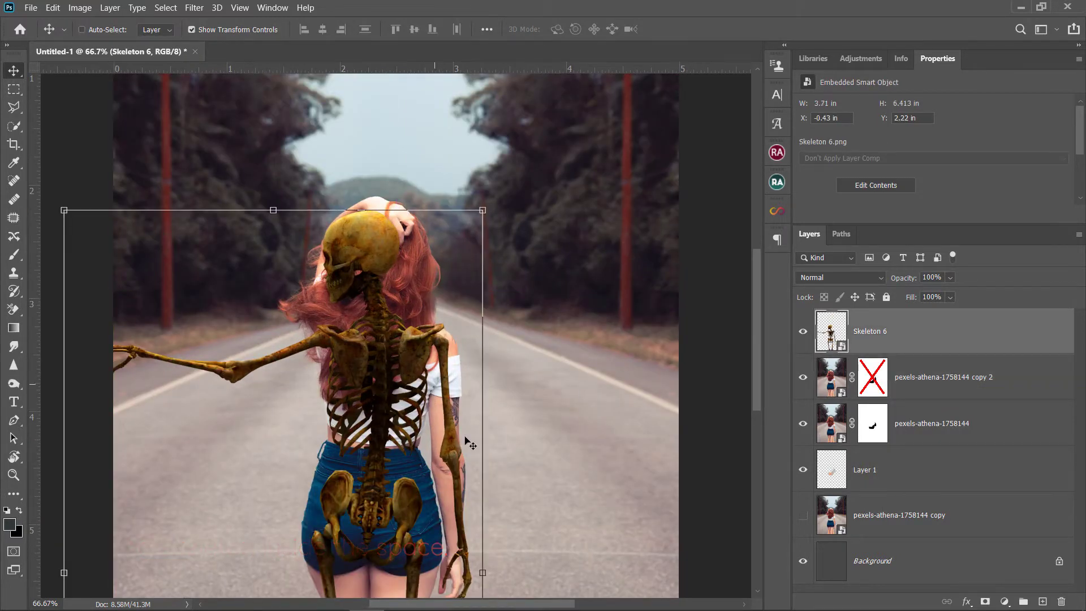
key("ctrl+t")
mouse_move(483, 569)
left_mouse_down()
mouse_move(473, 571)
mouse_move(501, 569)
left_mouse_up()
key("Return")
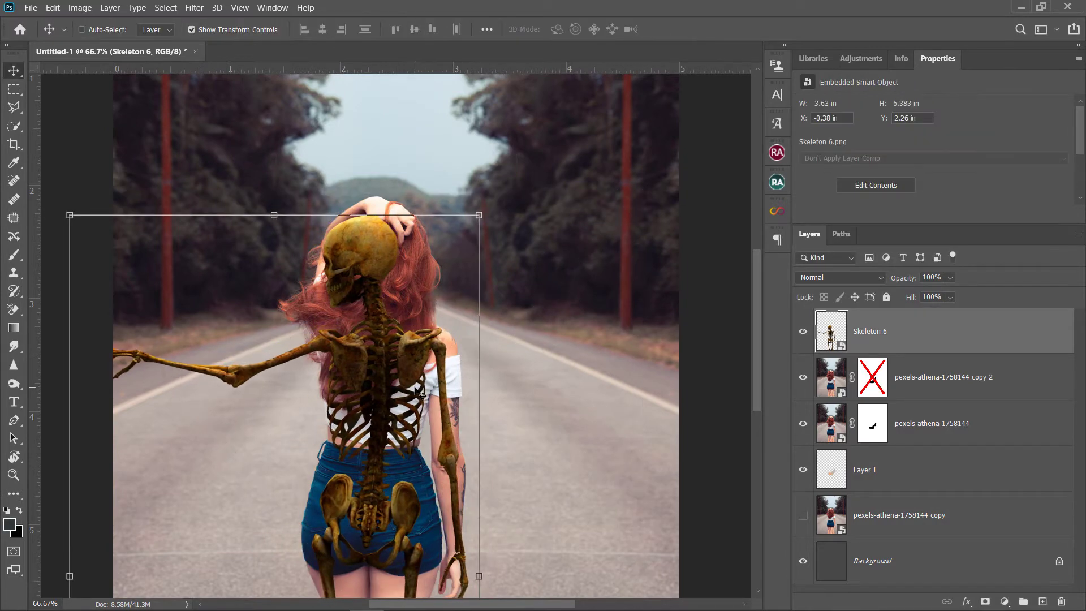
left_click_drag(882, 349, 876, 455)
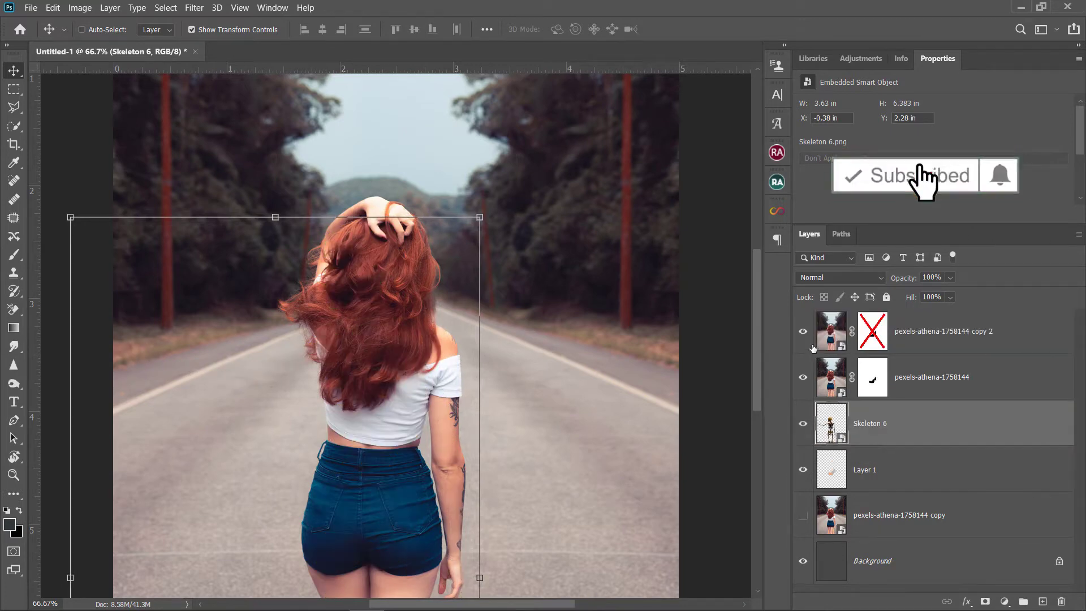
left_click(804, 335)
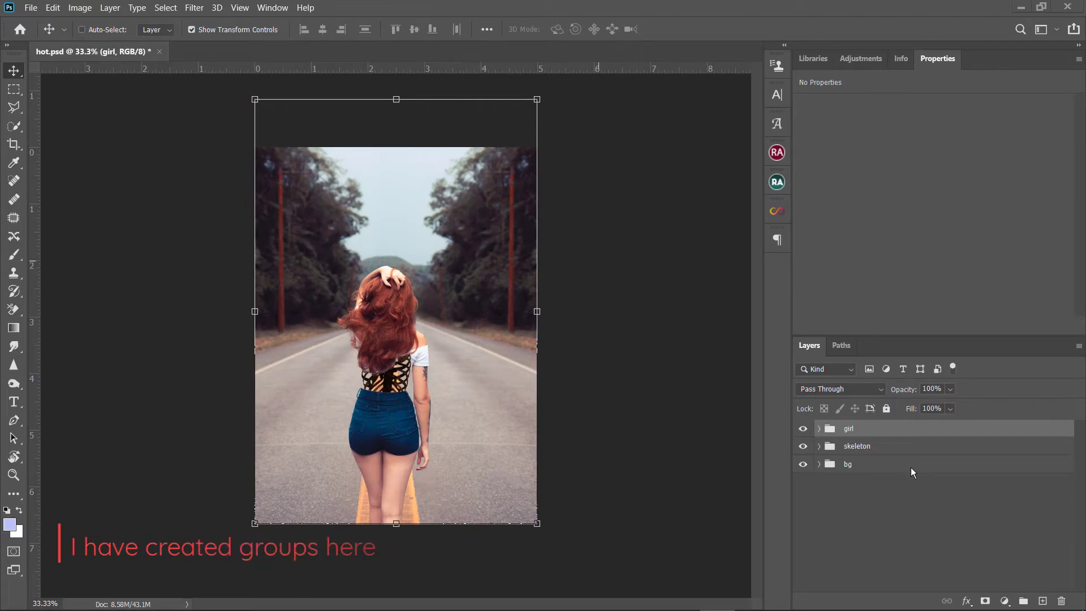
Add an Exposure adjustment at -1.66 above the bg group to darken the background.
left_click(911, 468)
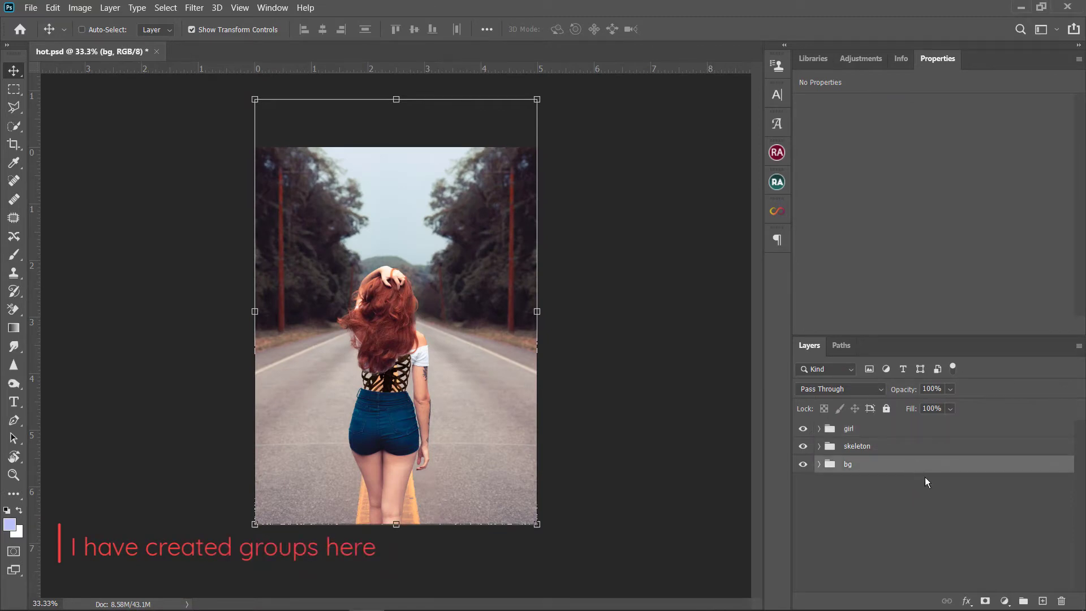
left_click(1005, 600)
left_click(984, 435)
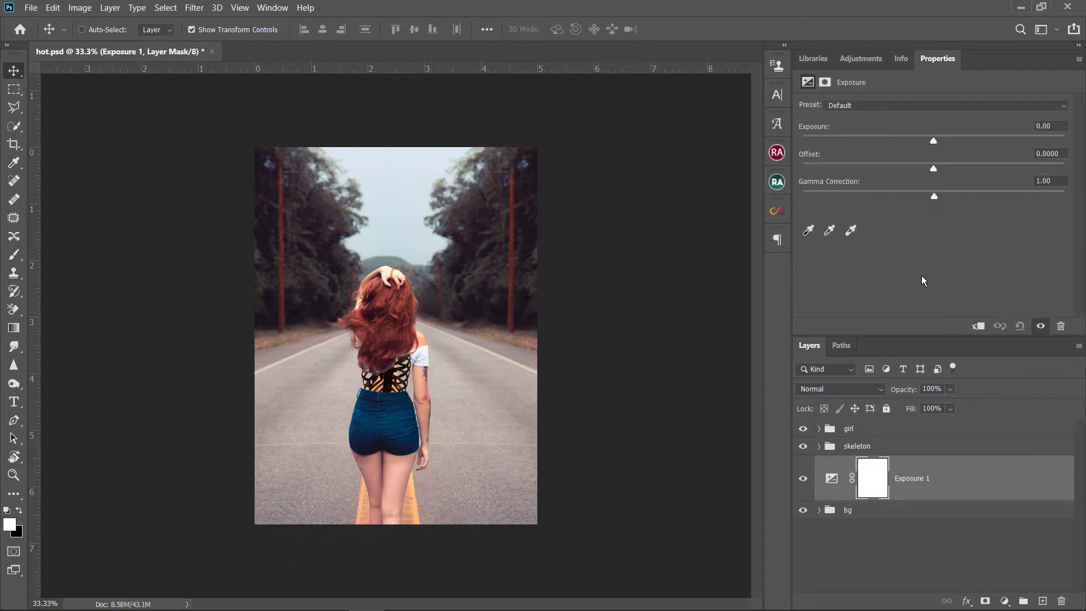
left_click_drag(965, 146, 903, 152)
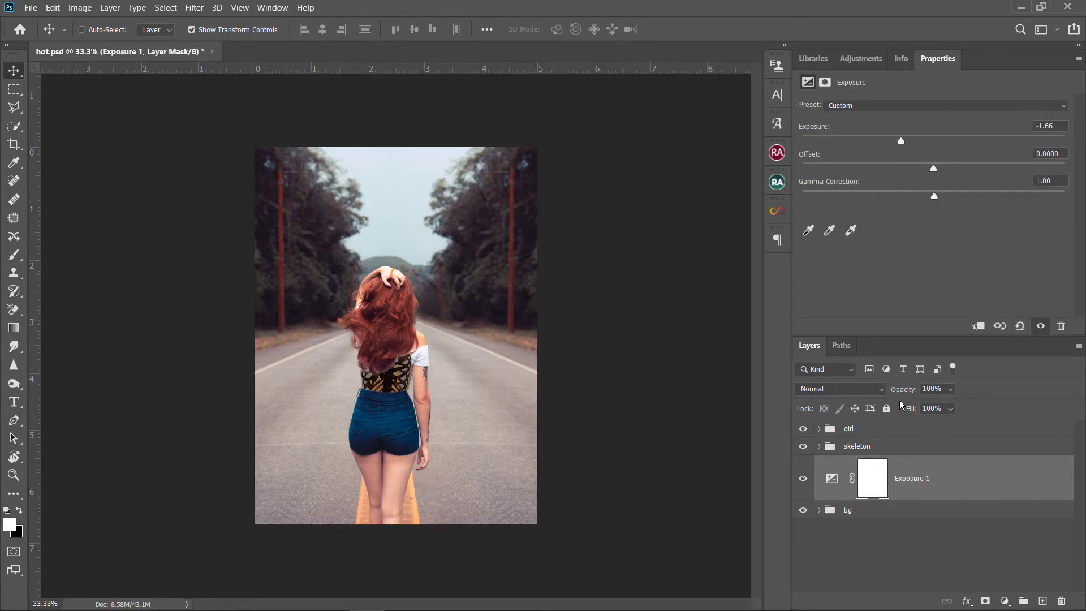
Duplicate the Exposure adjustment, clip the copy to the girl group, and compare by toggling group visibility.
key("ctrl+j")
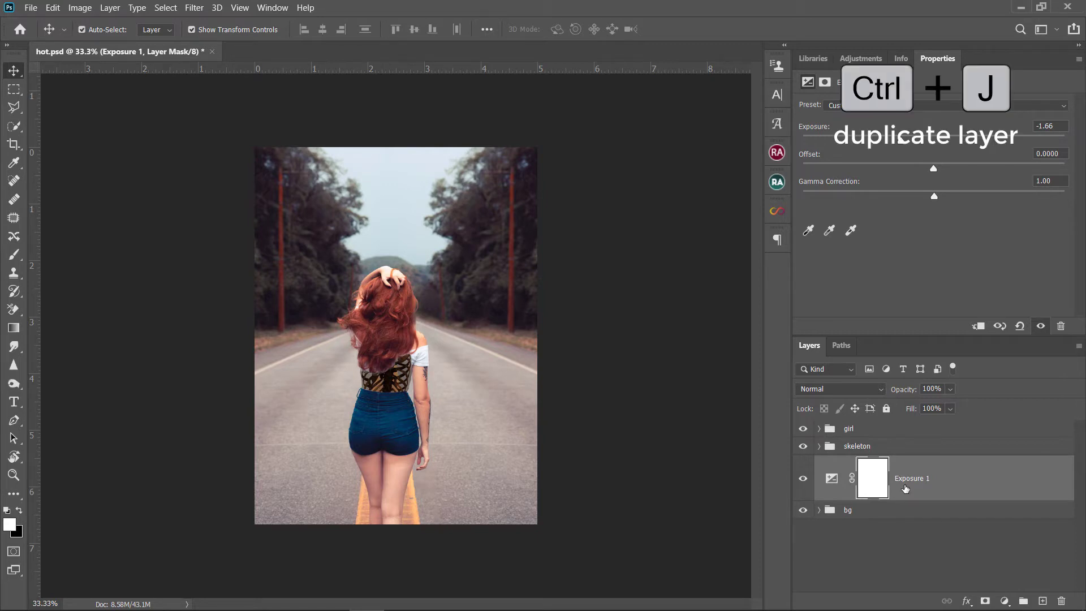
key("ctrl+j")
mouse_move(905, 489)
left_mouse_down()
mouse_move(904, 412)
mouse_move(905, 423)
left_mouse_up()
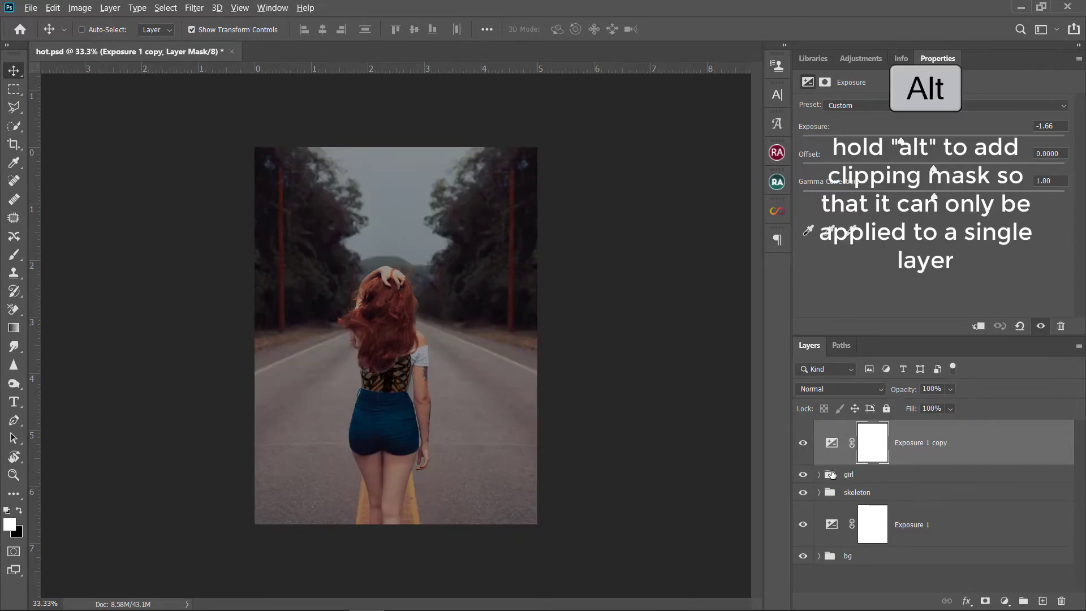
left_click(832, 464, "alt")
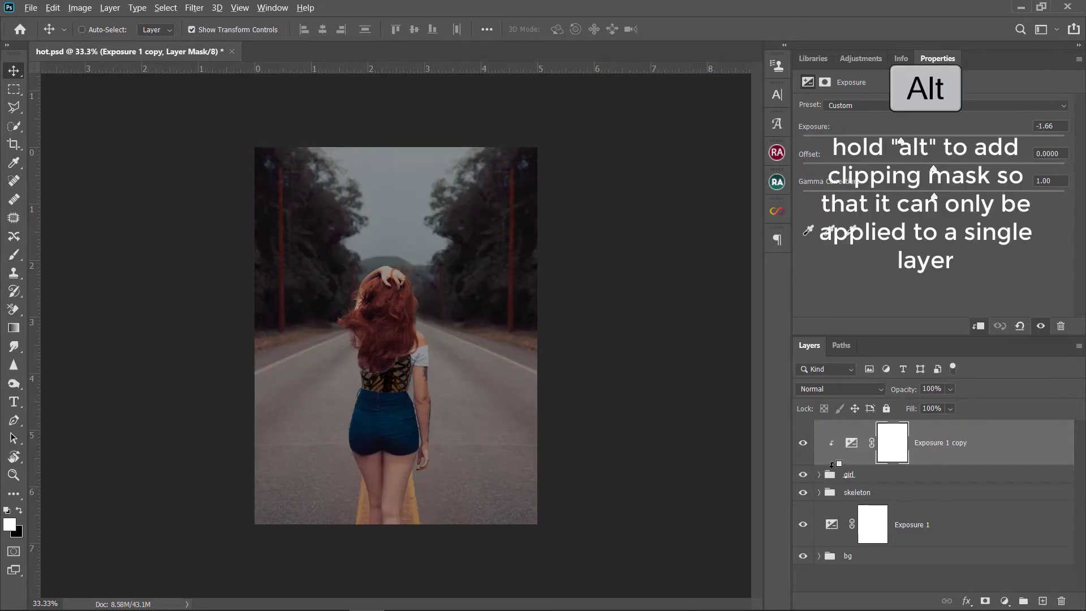
left_click(804, 475)
left_click(806, 478)
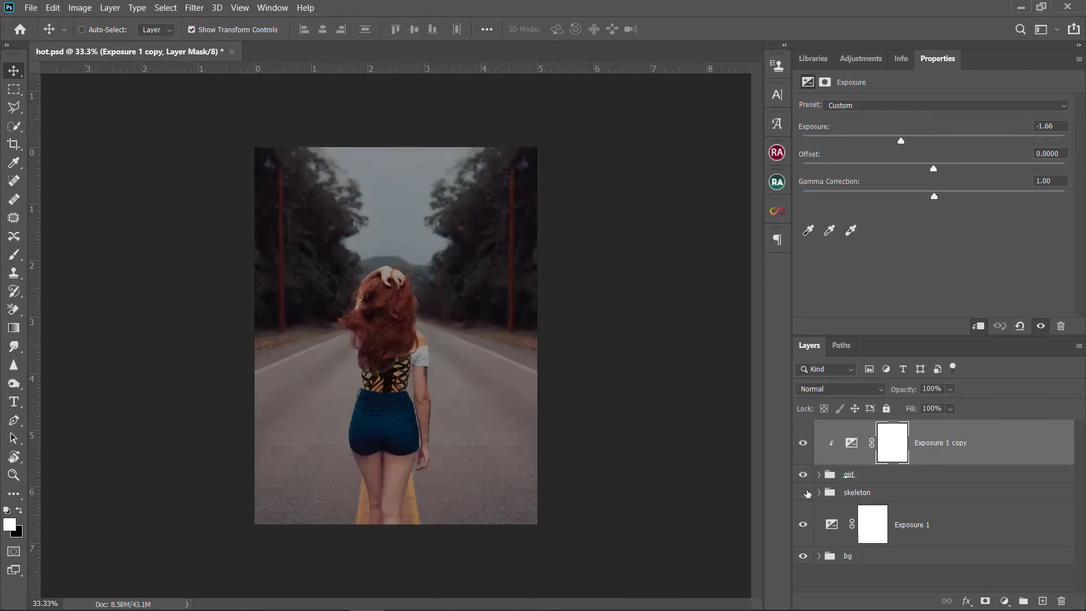
left_click(805, 493)
left_click(806, 492)
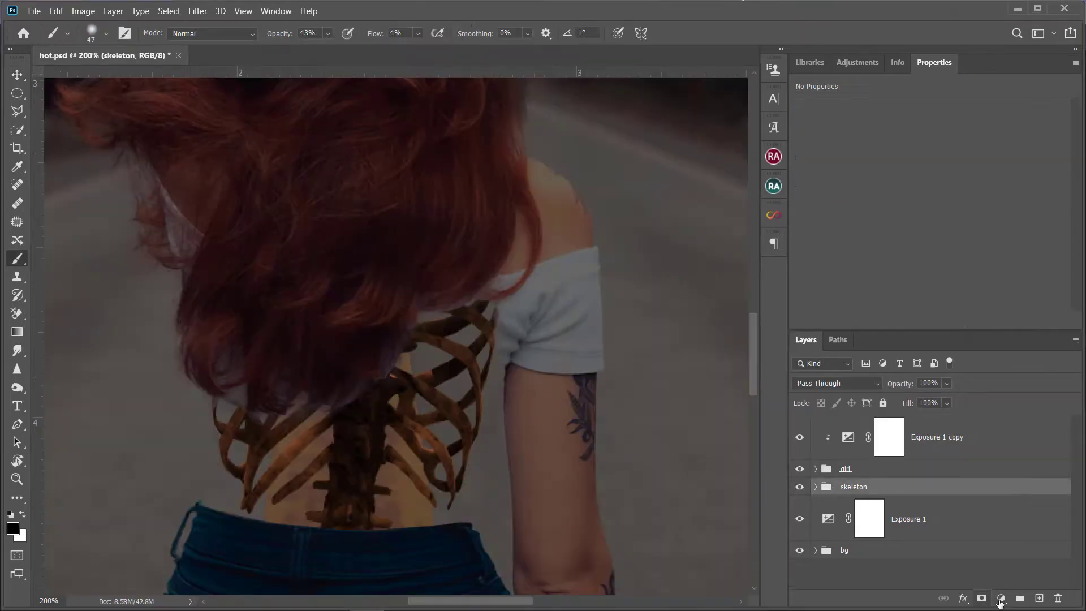
Add a light orange Color Fill layer clipped to the skeleton group, set to Overlay.
left_click(1001, 600)
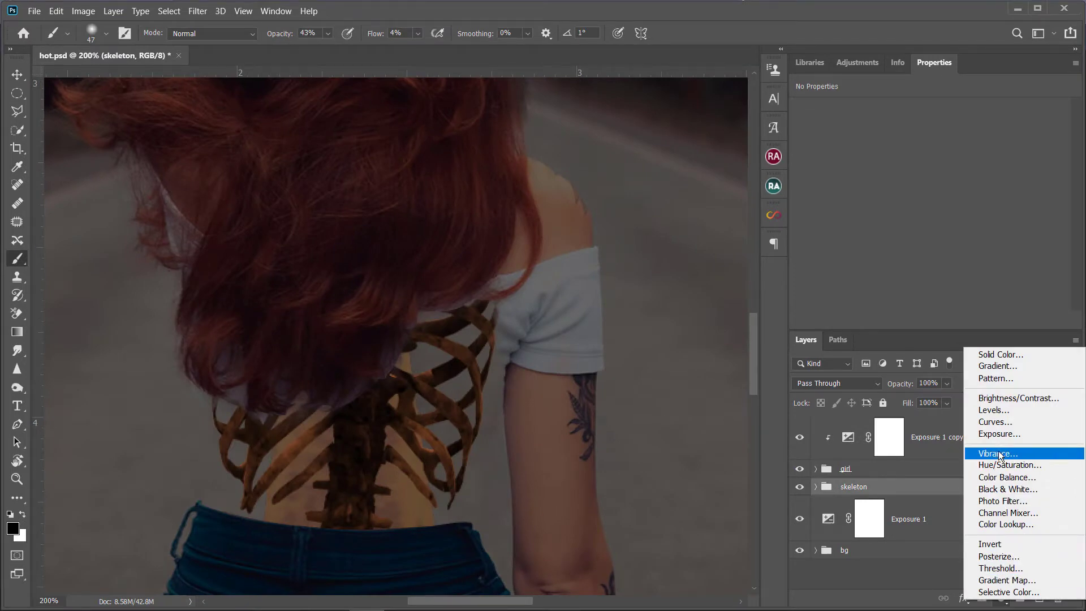
left_click(1001, 354)
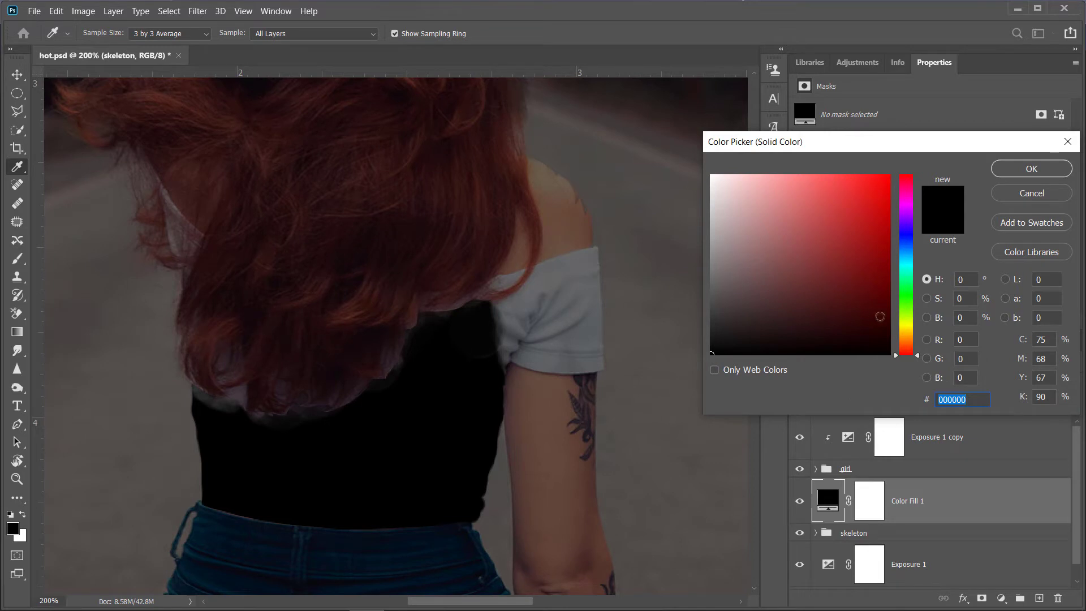
left_click_drag(841, 180, 823, 176)
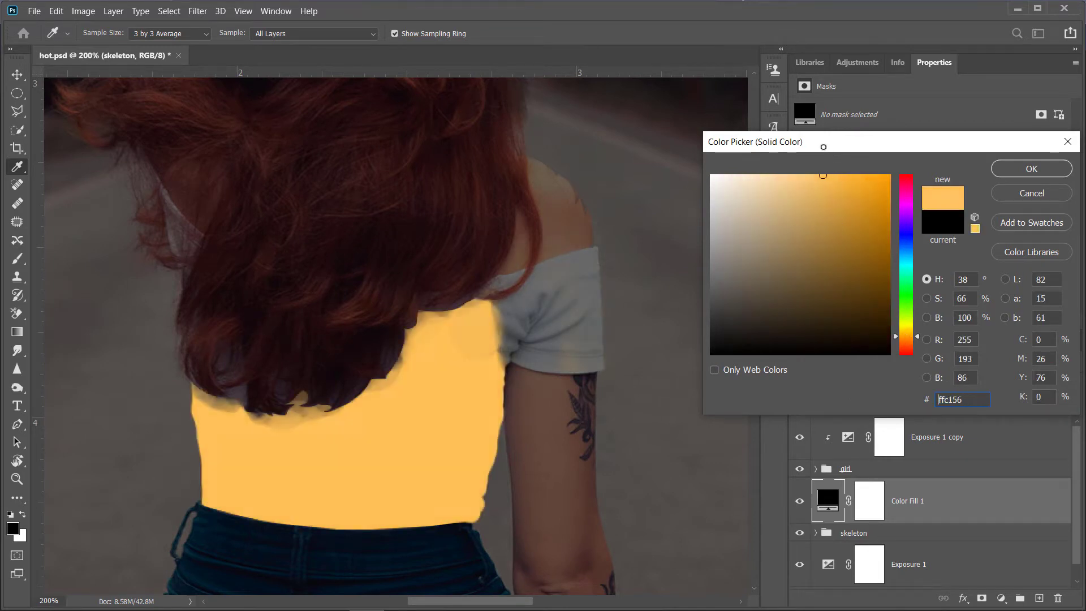
left_click(1018, 169)
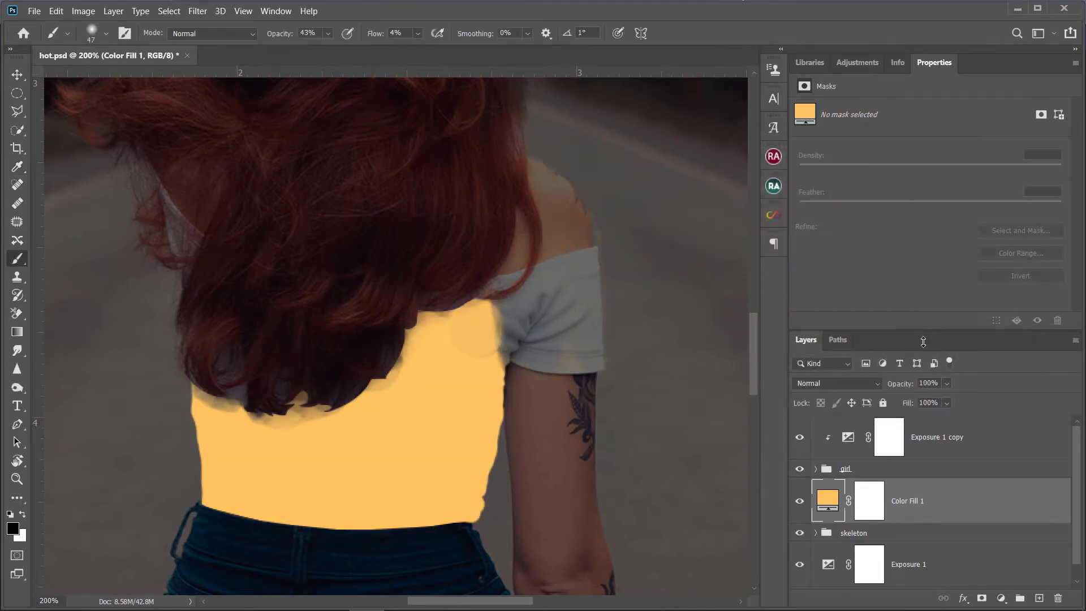
left_click(860, 385)
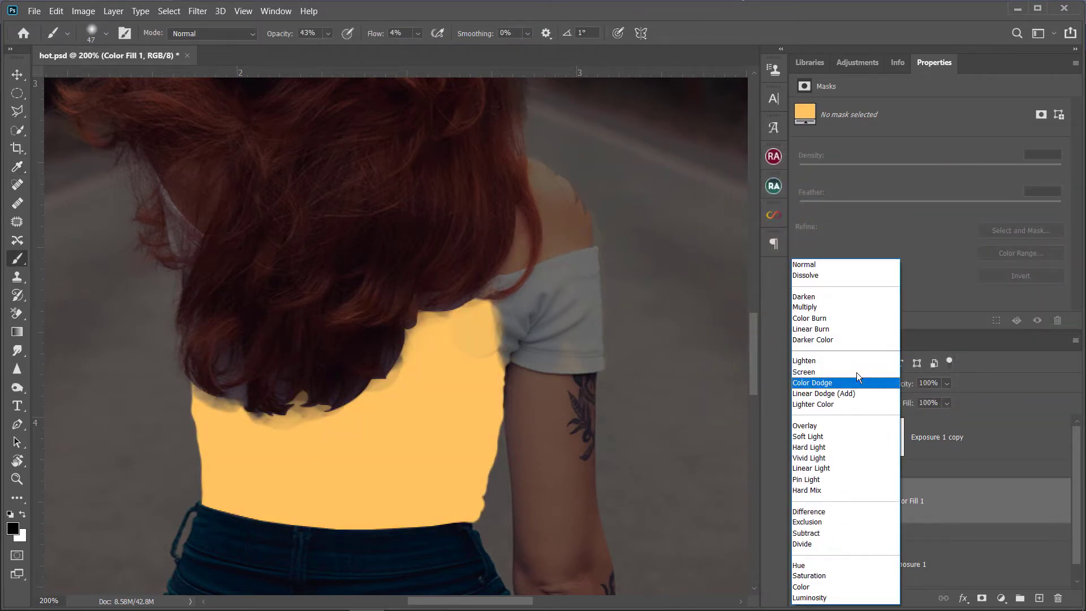
left_click(843, 435)
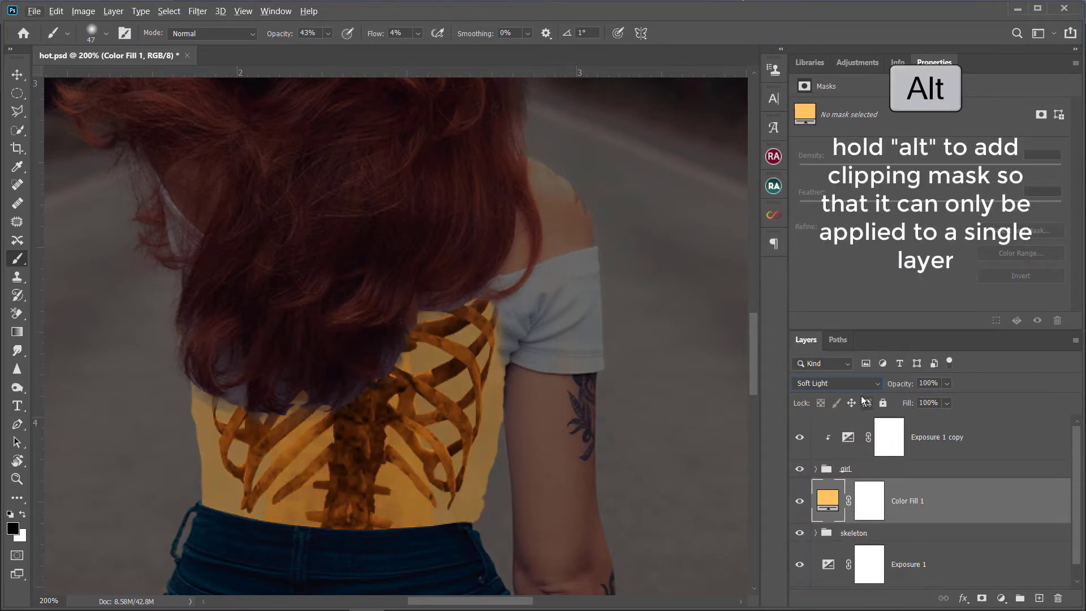
left_click(829, 518, "alt")
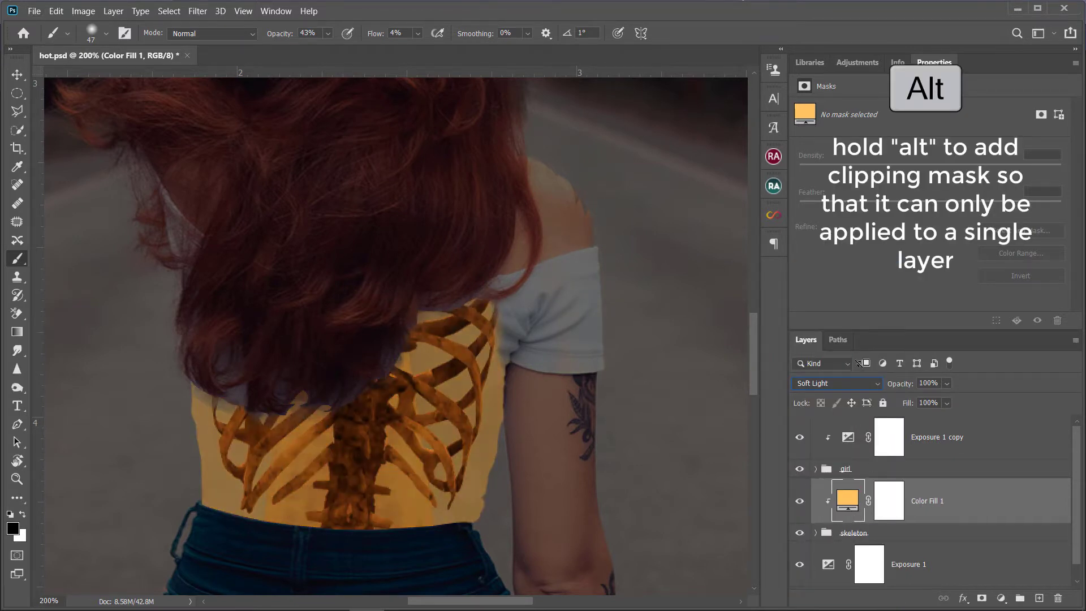
left_click(840, 385)
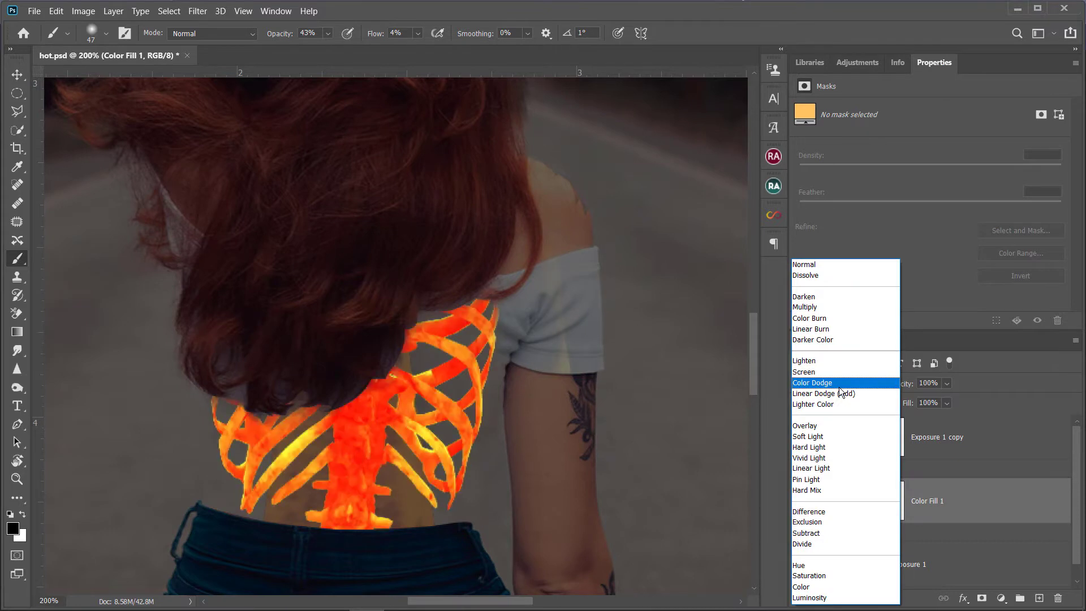
left_click(830, 426)
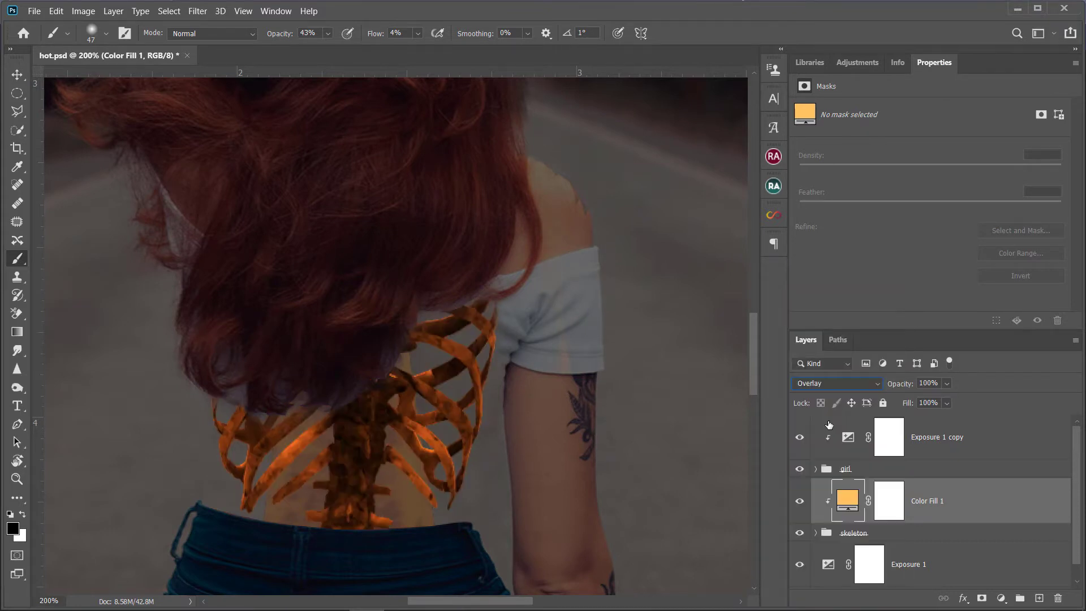
Invert the orange fill's mask to hide it and set a white 7 px brush.
left_click(889, 500)
key("ctrl+i")
key("x")
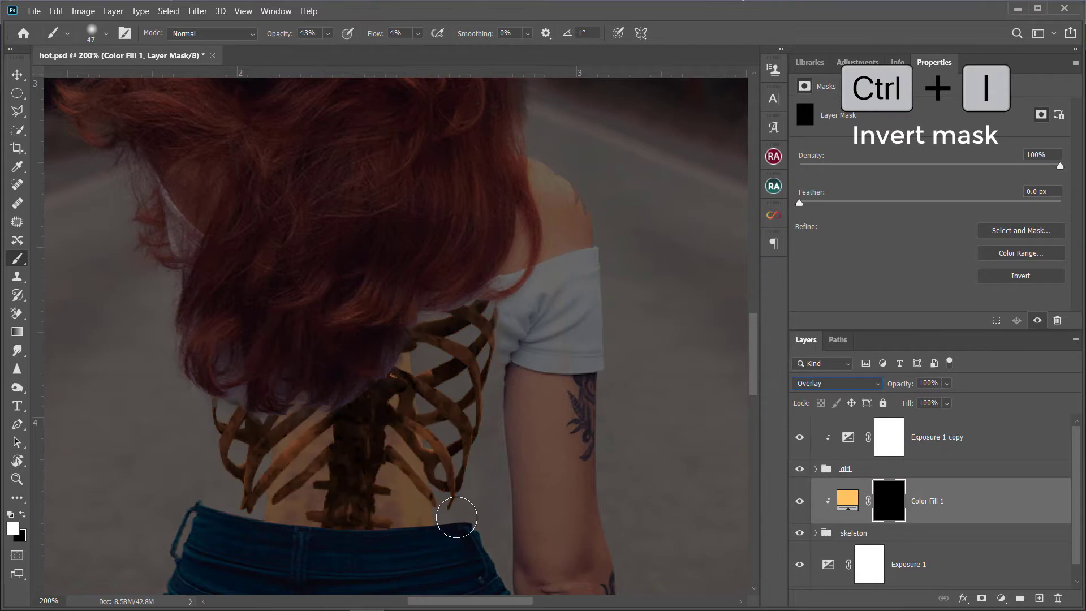
right_click(318, 455)
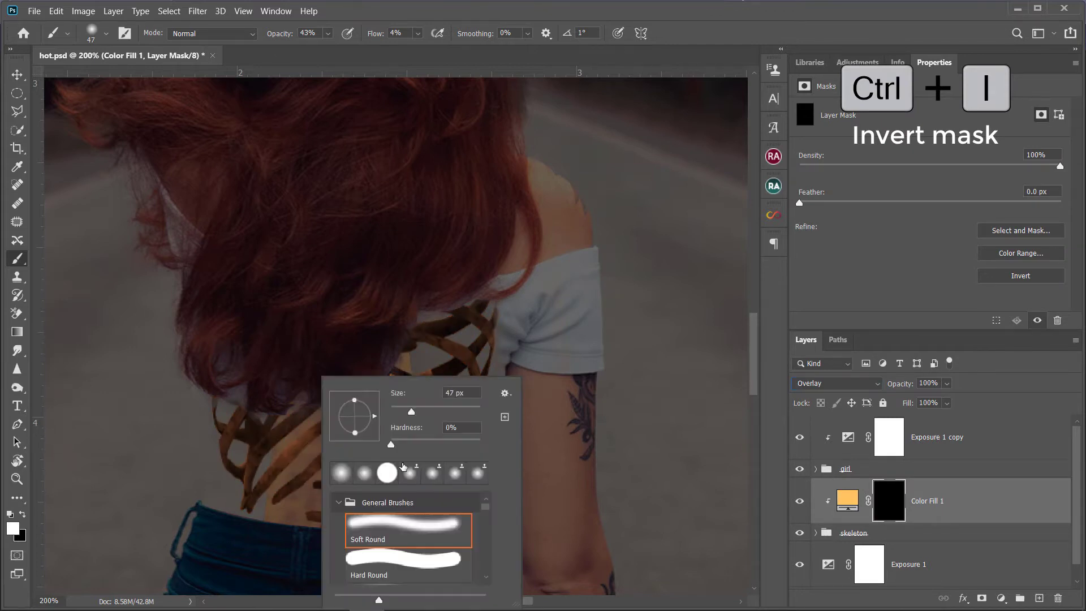
left_click(400, 407)
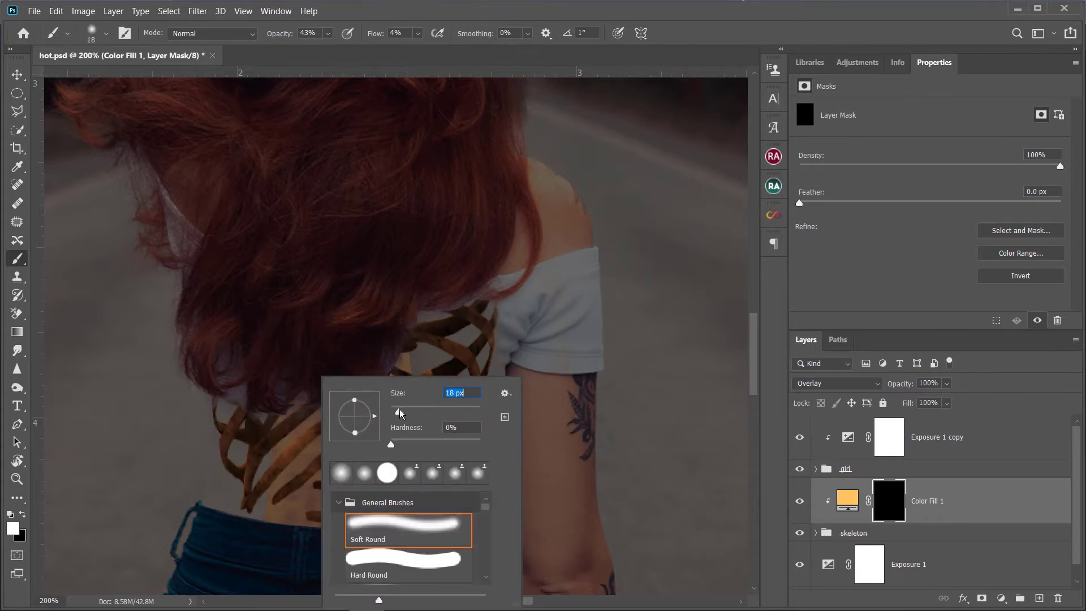
left_click_drag(399, 412, 395, 412)
left_click(185, 402)
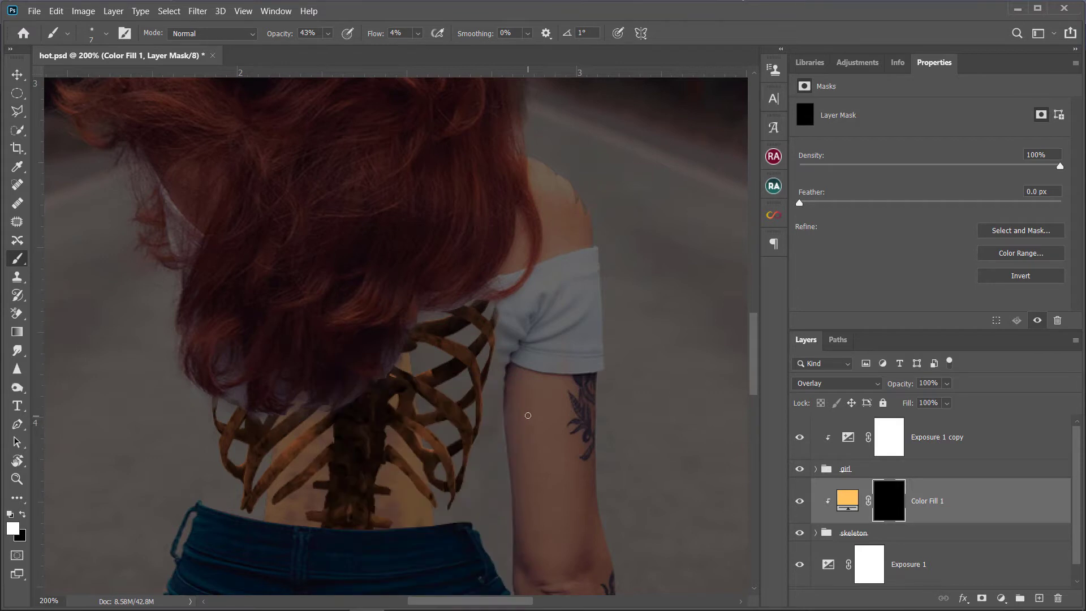
Zoom in on the ribcage, set a 37 px brush, raise Flow, then shrink the brush.
key("ctrl+plus")
left_click_drag(490, 436, 504, 367)
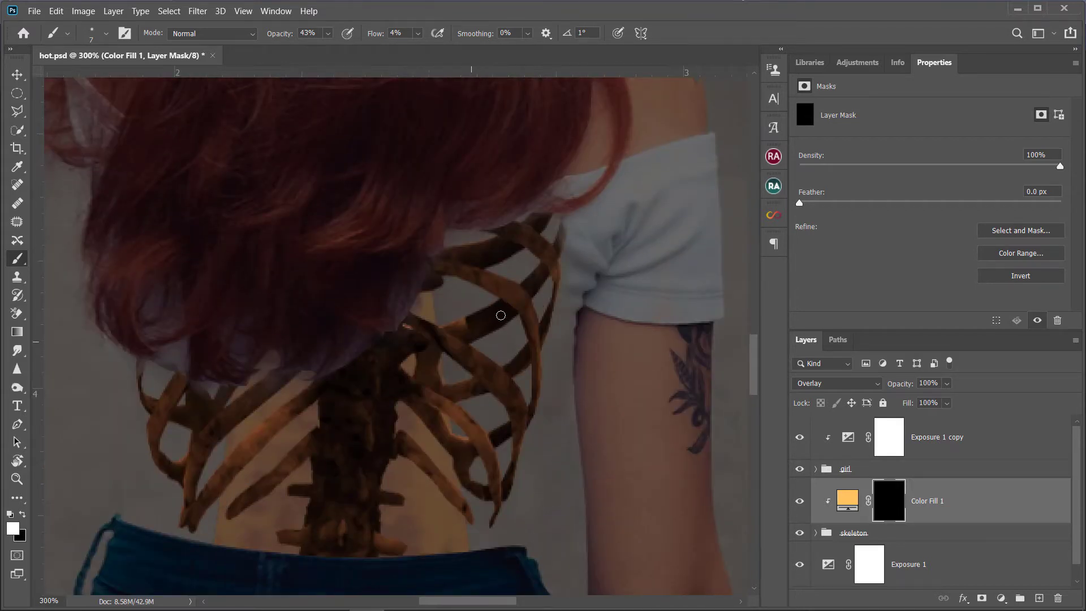
right_click(483, 329)
left_click(559, 357)
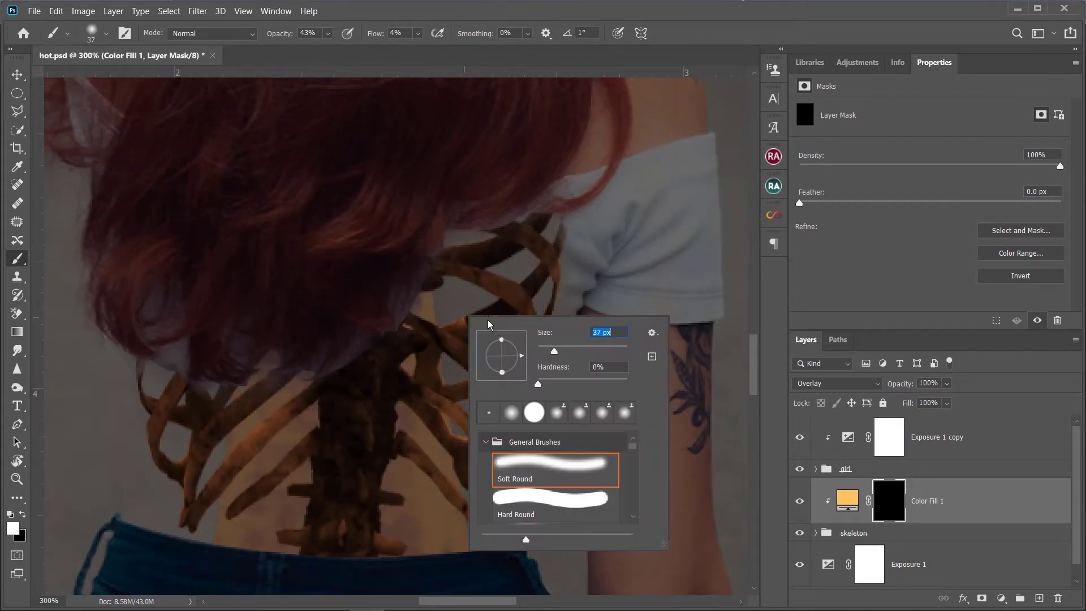
left_click(473, 311)
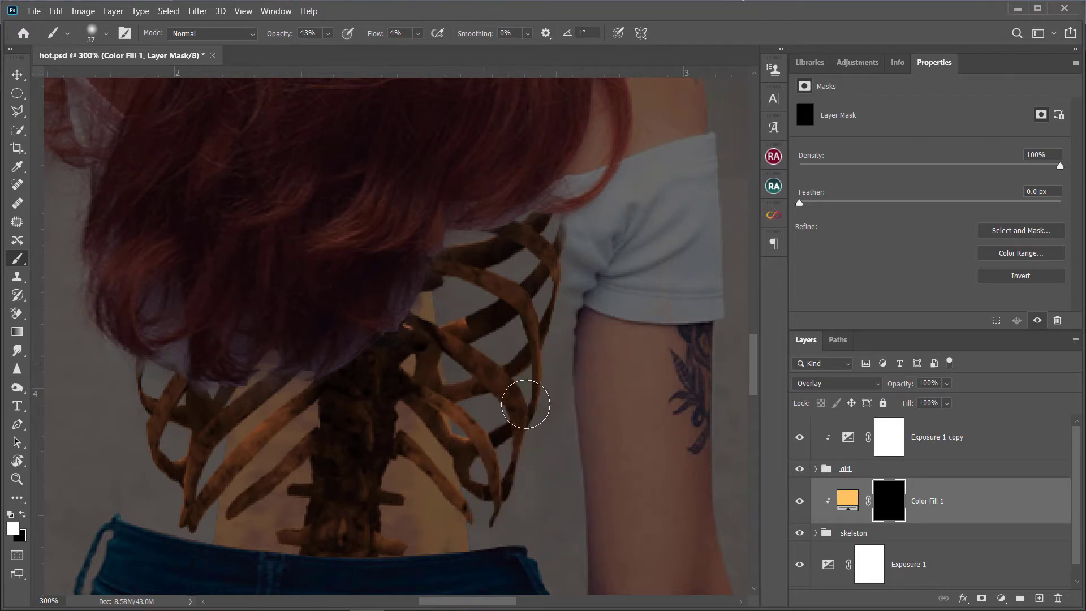
left_click_drag(371, 33, 390, 33)
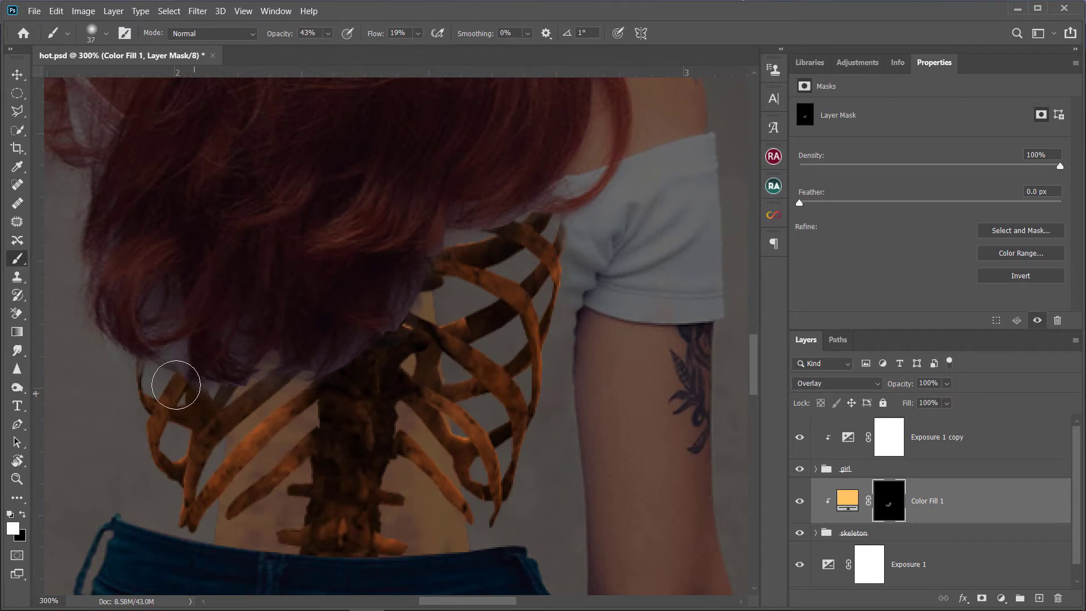
key("bracketleft")
key("bracketleft")
Duplicate Color Fill 1, remove the extra copy, clip the copy and delete its mask.
key("j")
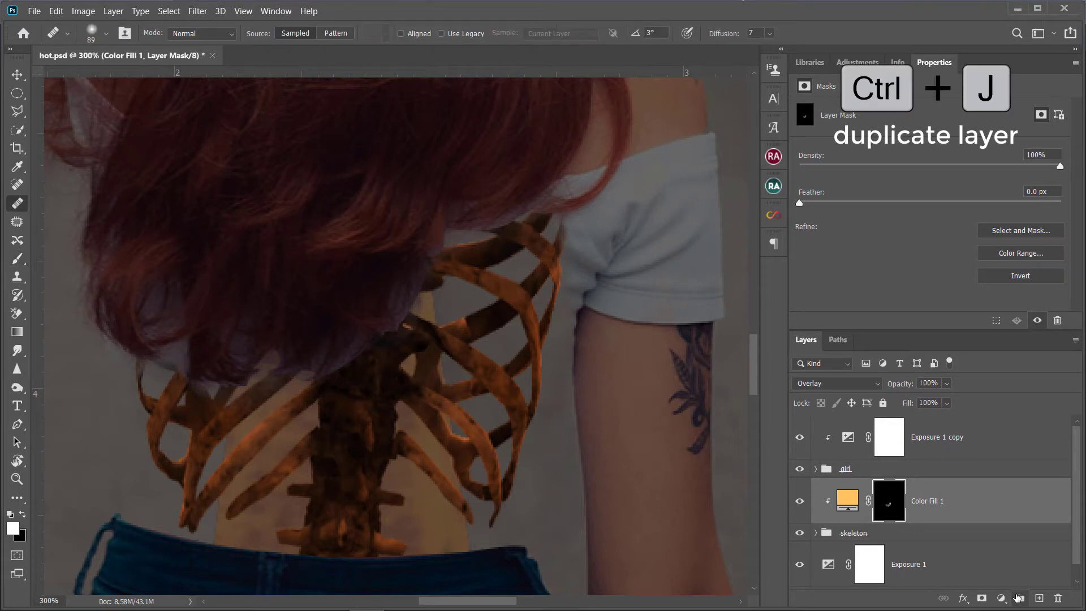
key("ctrl+j")
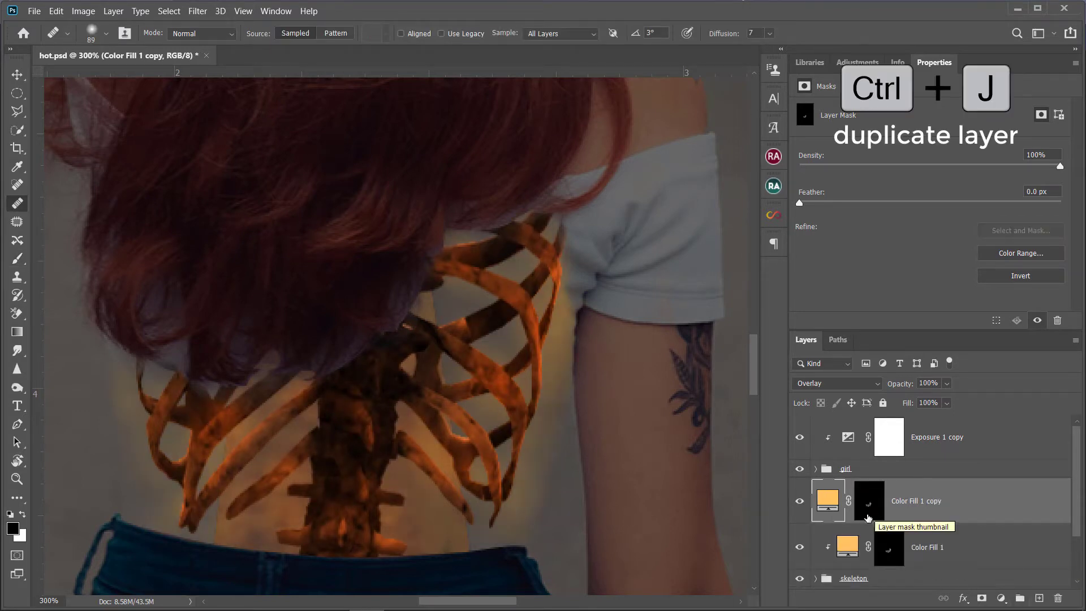
key("ctrl+j")
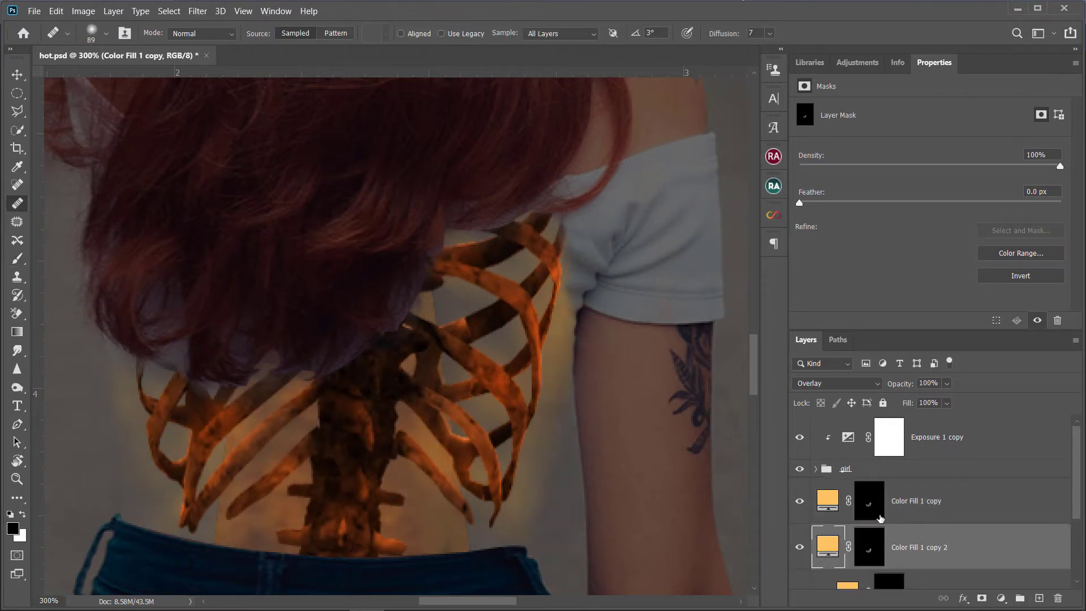
left_click(923, 507)
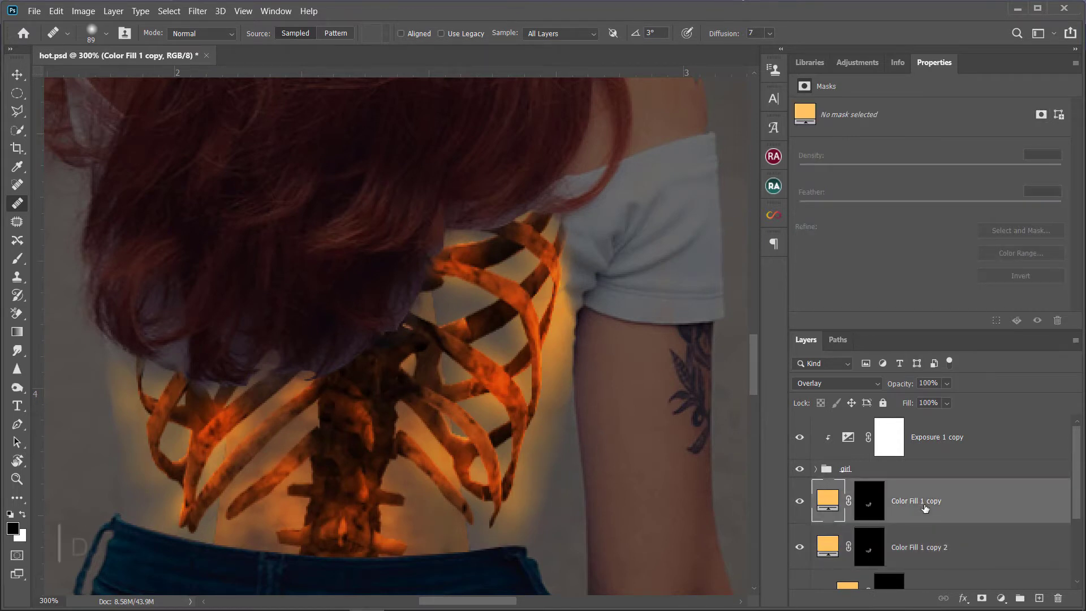
key("Delete")
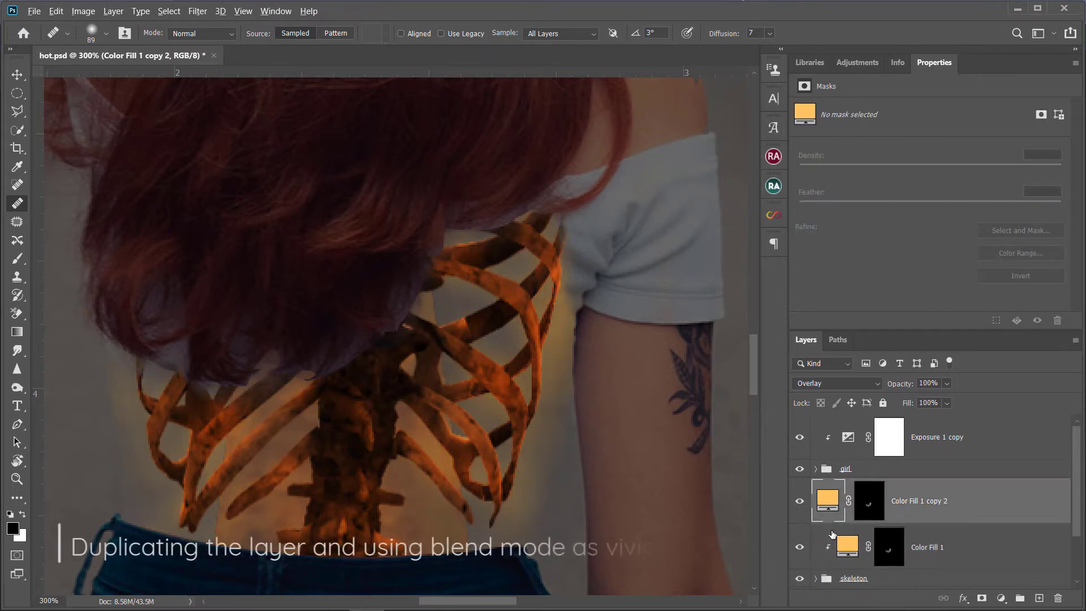
left_click(832, 534, "alt")
left_click(889, 501)
right_click(894, 506)
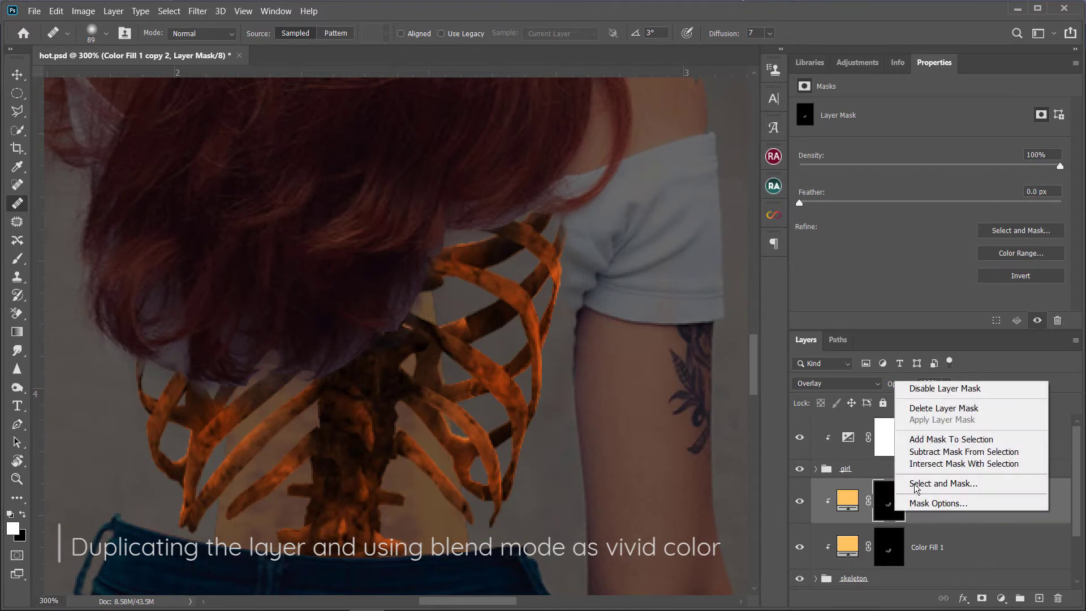
left_click(944, 408)
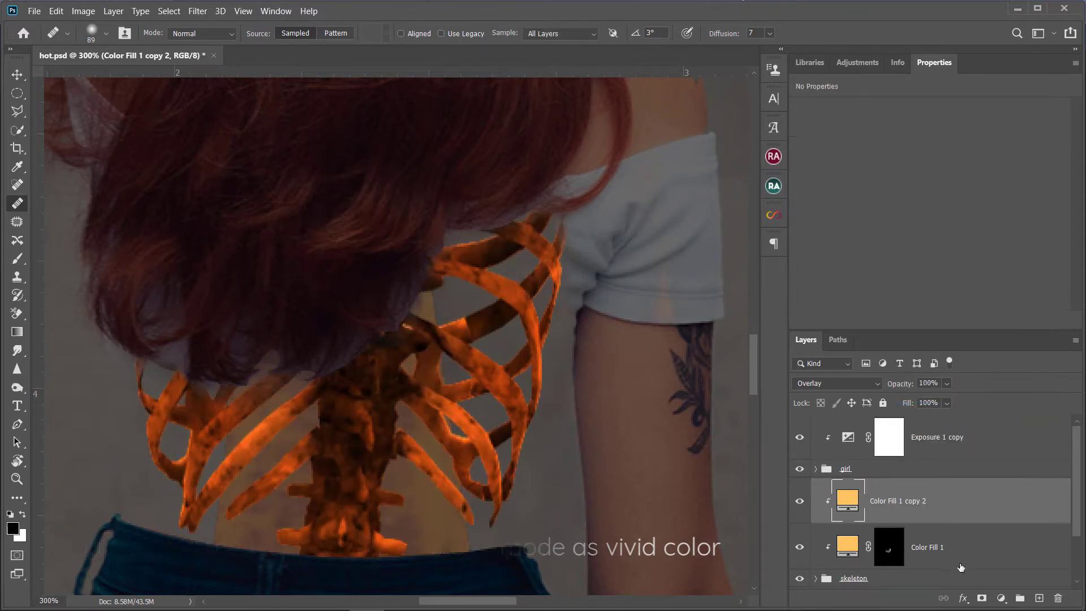
Give the copy a fresh white mask and change its fill to a deeper orange.
left_click(983, 600)
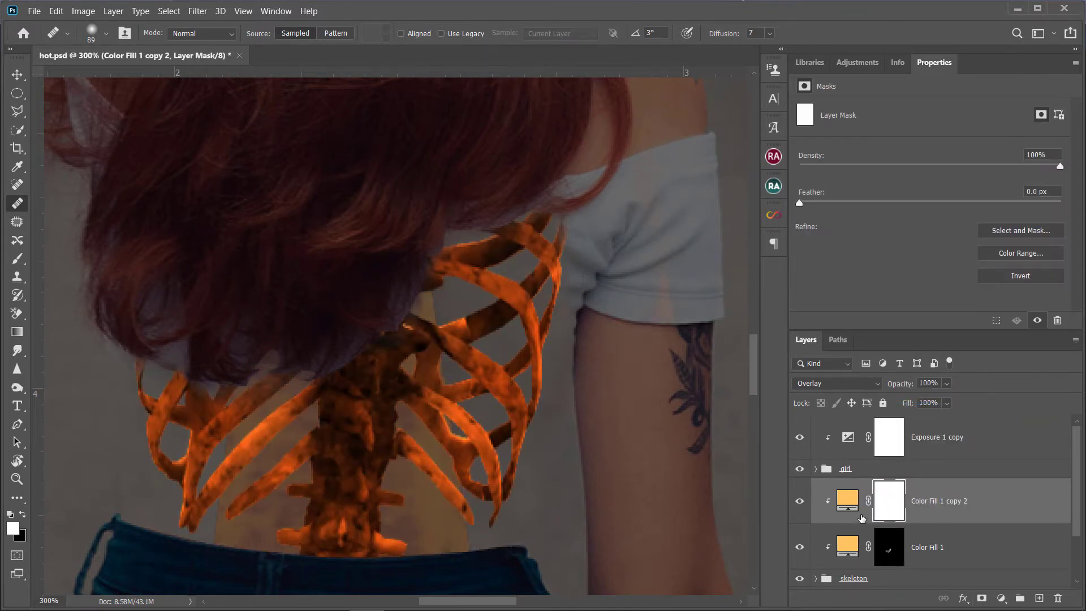
right_click(853, 500)
key("Escape")
double_click(847, 500)
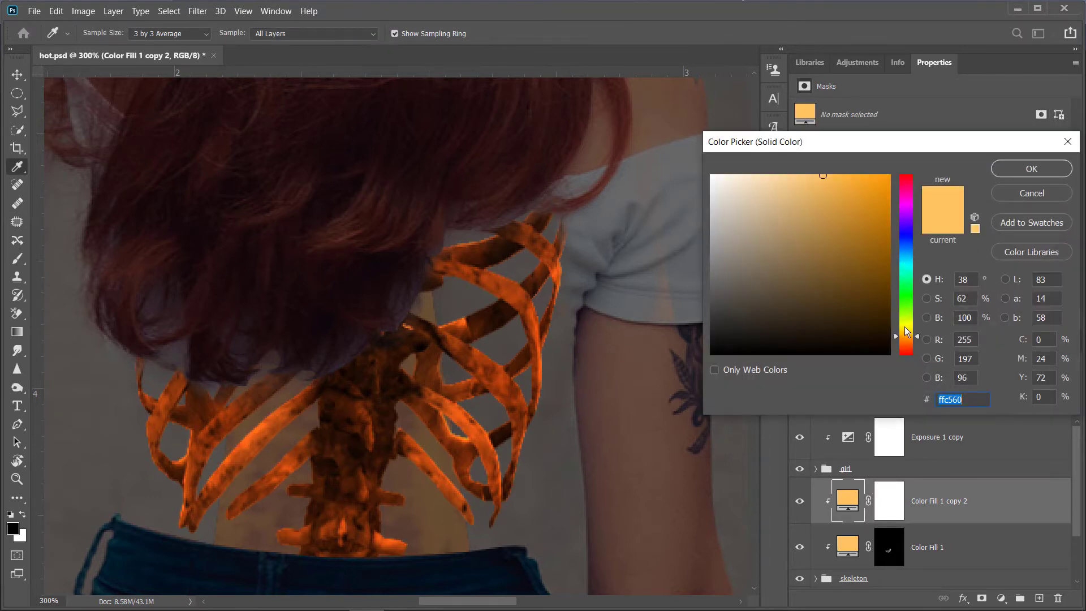
left_click_drag(905, 328, 905, 336)
left_click(1020, 175)
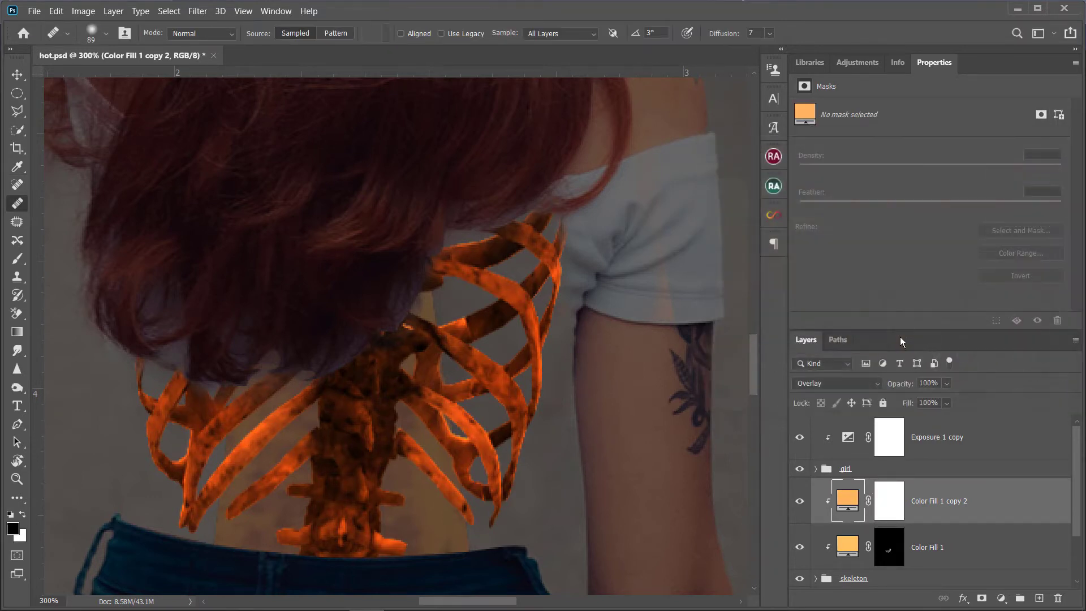
Set the copy to Vivid Light at 78% fill and invert its mask to hide it.
left_click(846, 383)
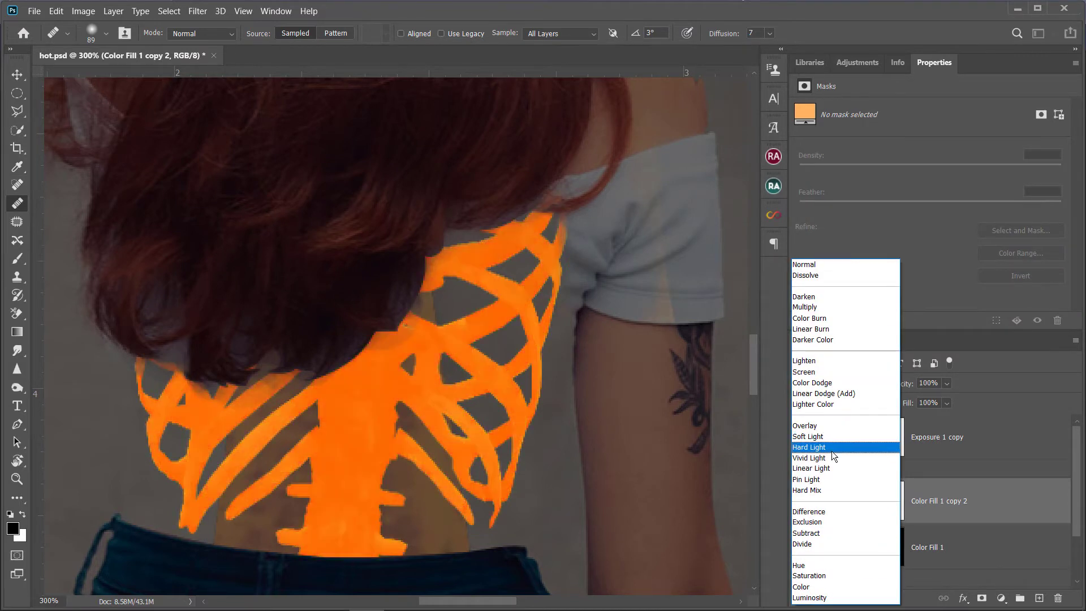
left_click(830, 458)
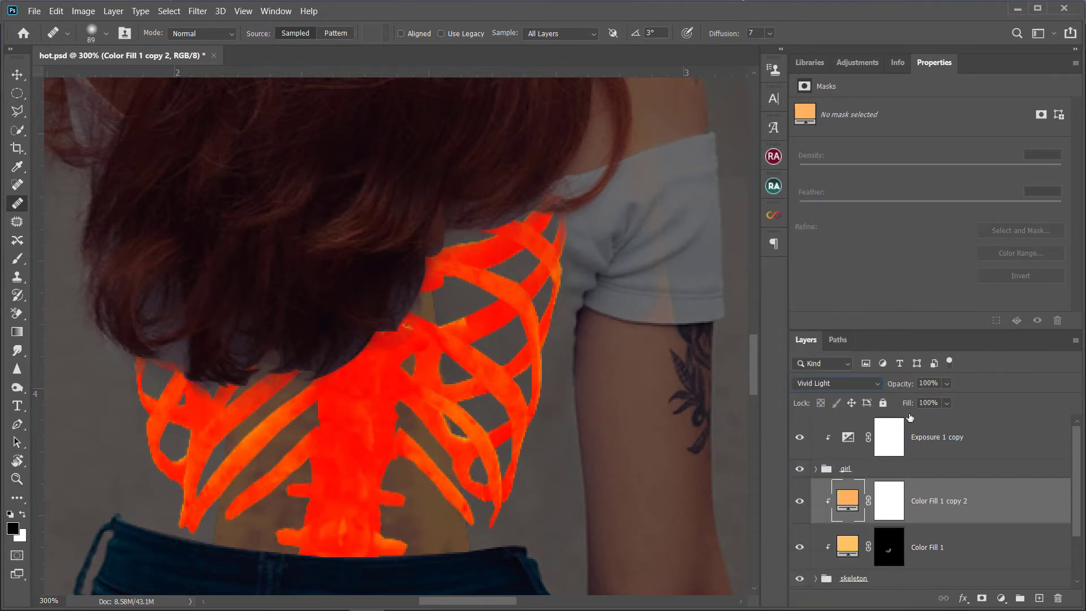
left_click_drag(896, 403, 893, 403)
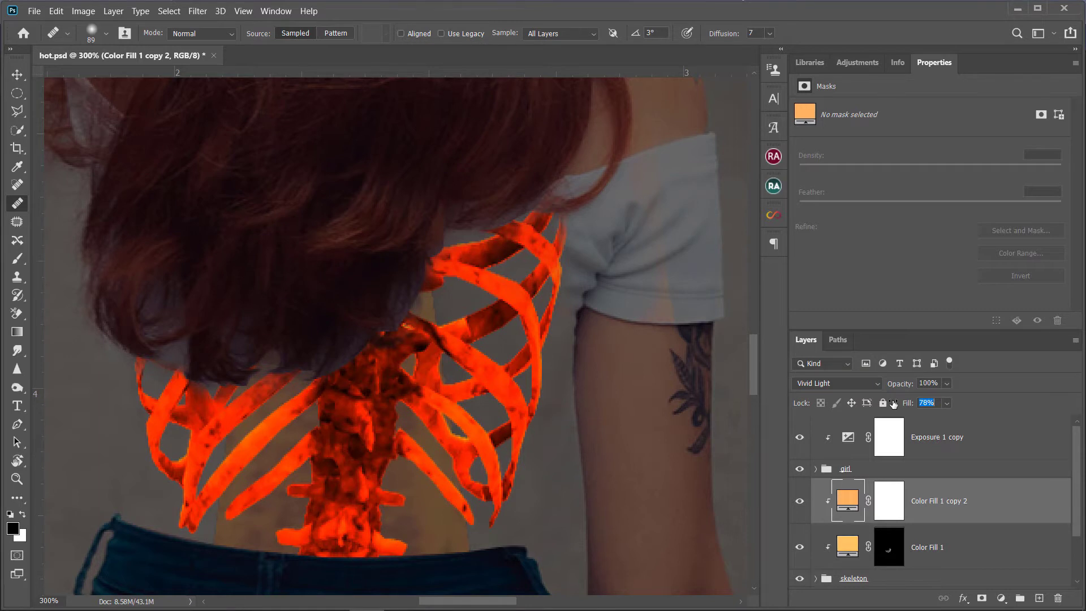
left_click(892, 503)
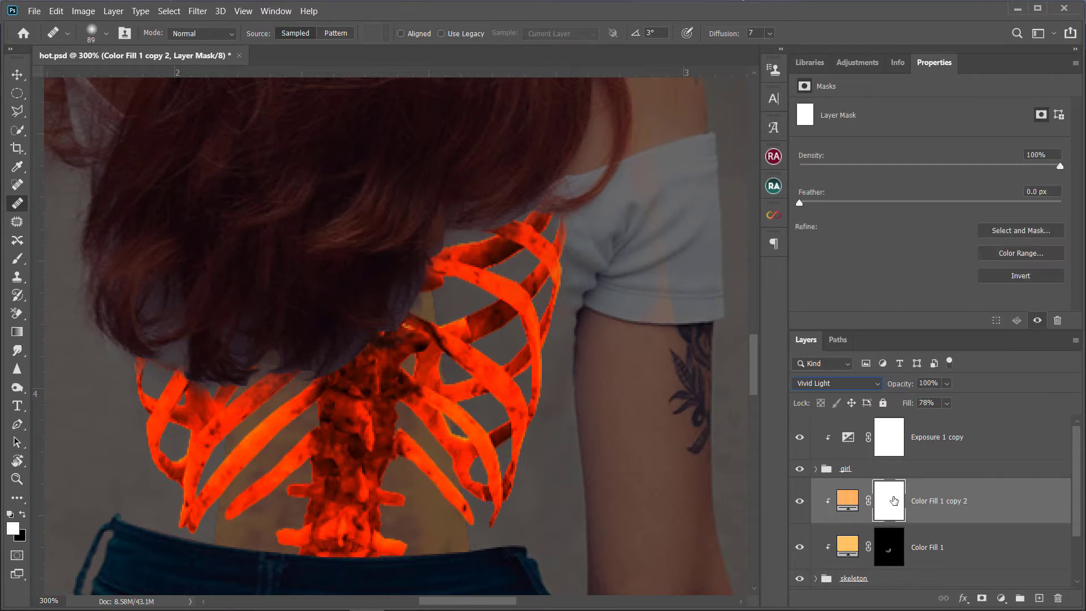
key("ctrl+i")
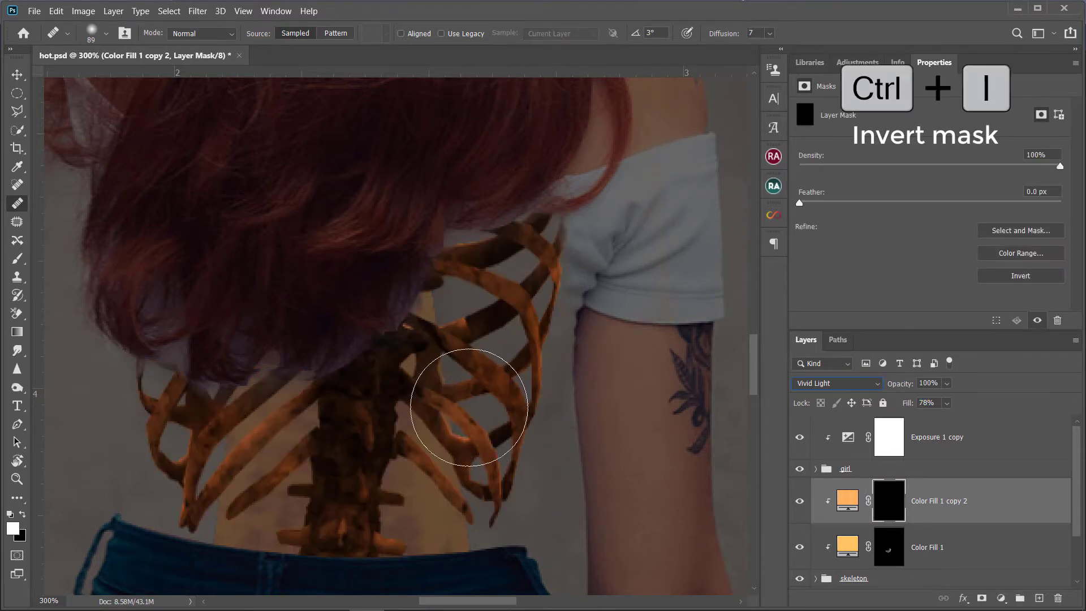
Dismiss the source-point error and set up an enlarged soft Brush tool.
left_click(348, 380)
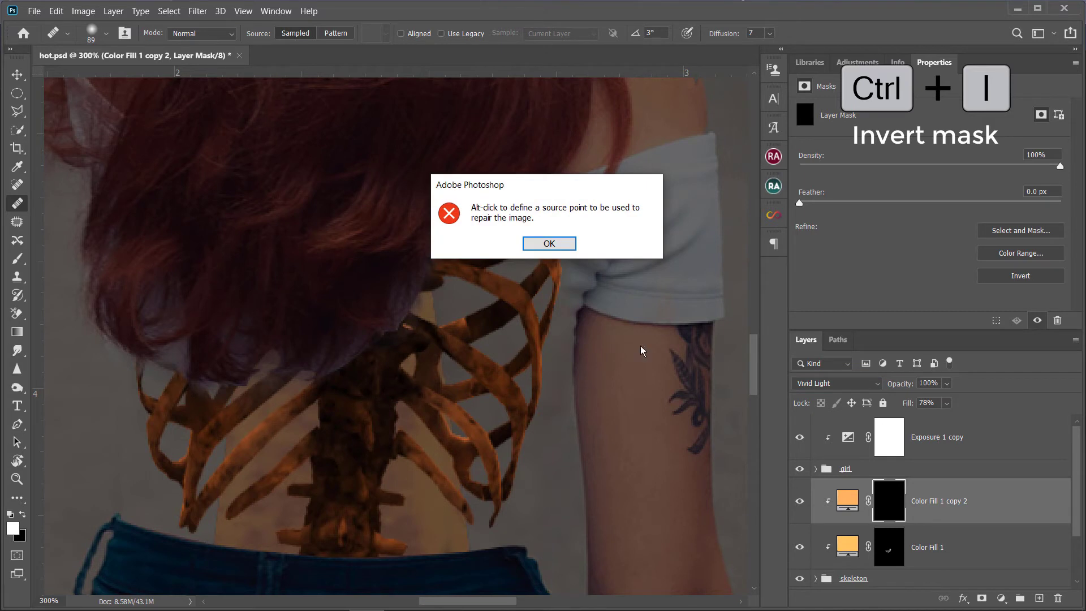
left_click(549, 244)
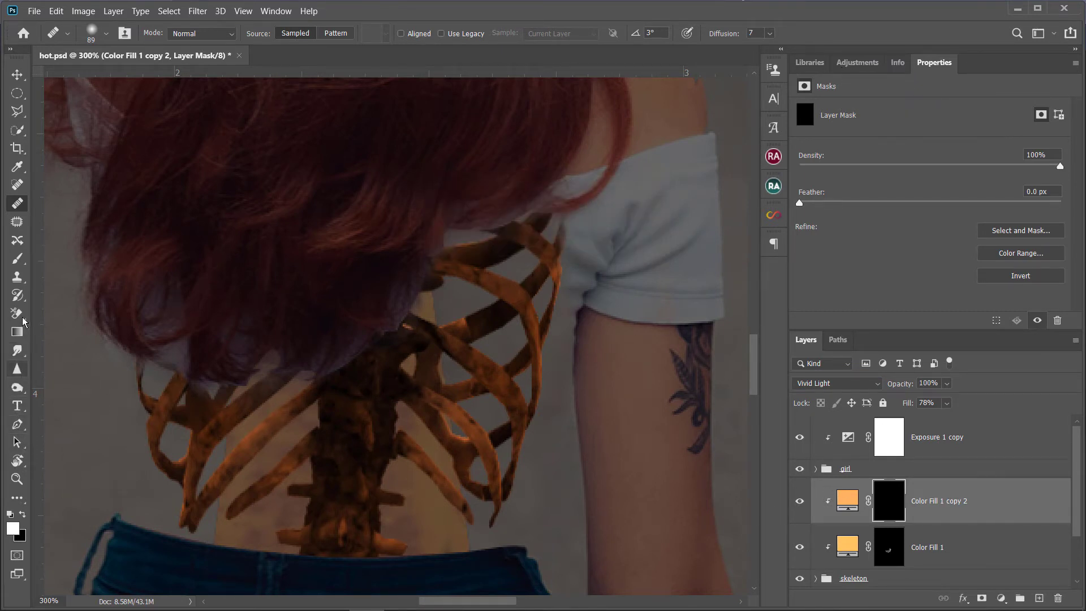
left_click(17, 258)
right_click(343, 501)
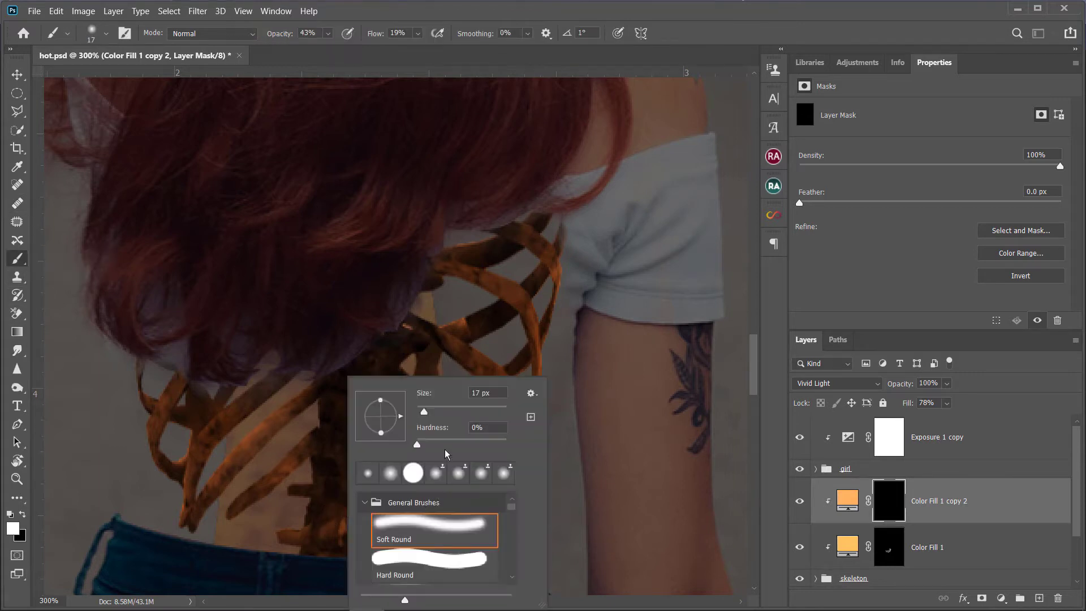
left_click_drag(444, 423, 442, 420)
key("Return")
Paint the vivid orange glow onto the spine, then shrink the brush slightly.
mouse_move(317, 513)
left_mouse_down()
mouse_move(347, 521)
mouse_move(342, 466)
mouse_move(356, 405)
mouse_move(345, 534)
mouse_move(342, 501)
mouse_move(332, 536)
mouse_move(255, 492)
mouse_move(268, 447)
mouse_move(206, 460)
mouse_move(151, 431)
mouse_move(531, 249)
left_mouse_up()
right_click(682, 396)
left_click_drag(773, 411, 768, 411)
key("Return")
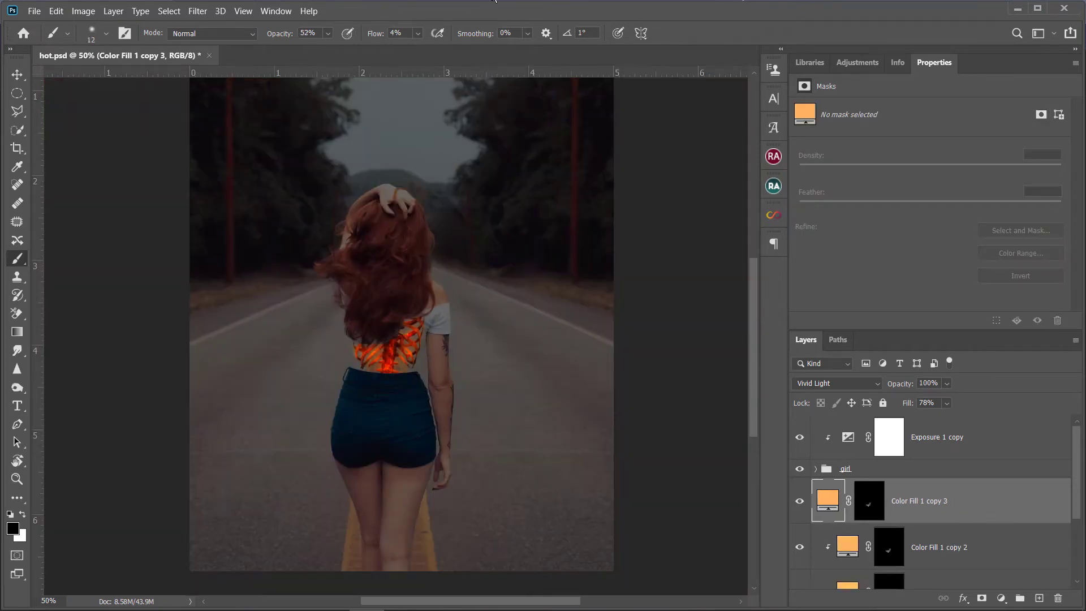
Clip Color Fill 1 copy 3 to the layers below and toggle it to compare.
left_click(829, 521, "alt")
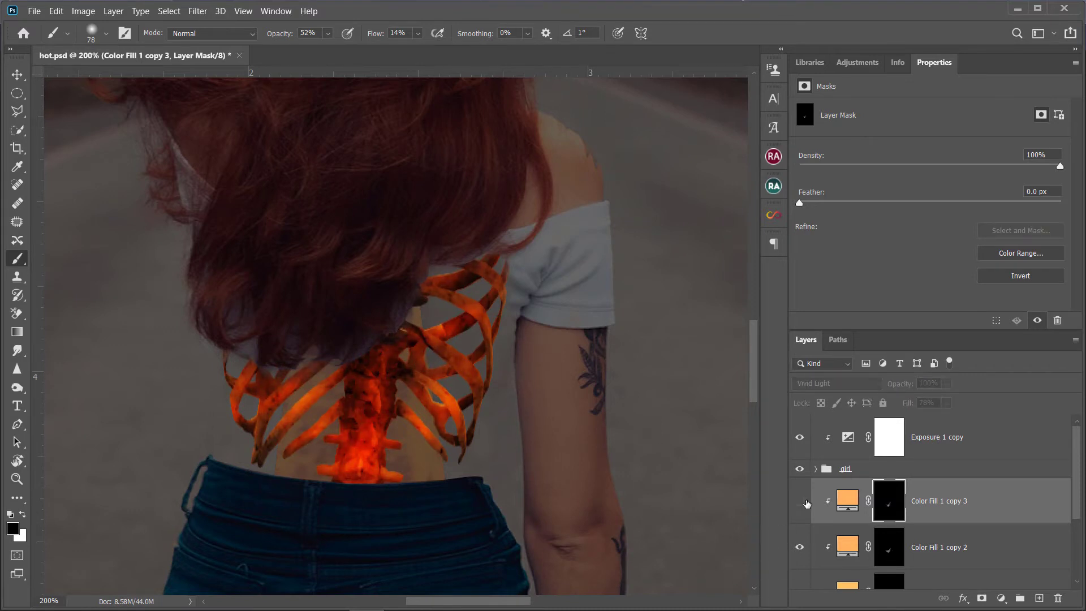
left_click(804, 502)
key("ctrl+minus")
key("ctrl+minus")
key("ctrl+minus")
key("ctrl+minus")
left_click(800, 502)
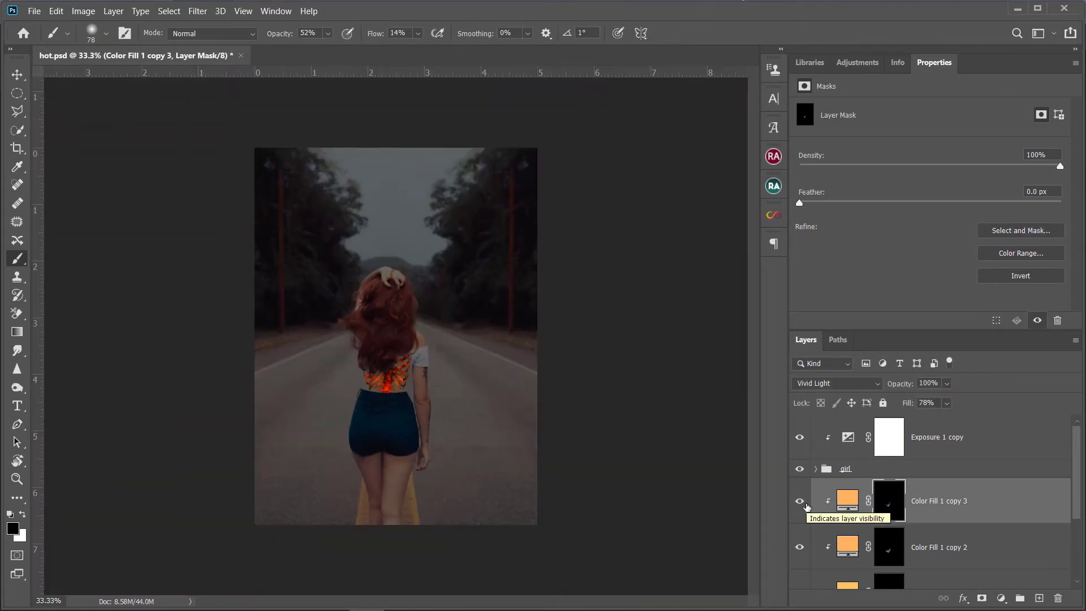
key("ctrl+plus")
key("ctrl+plus")
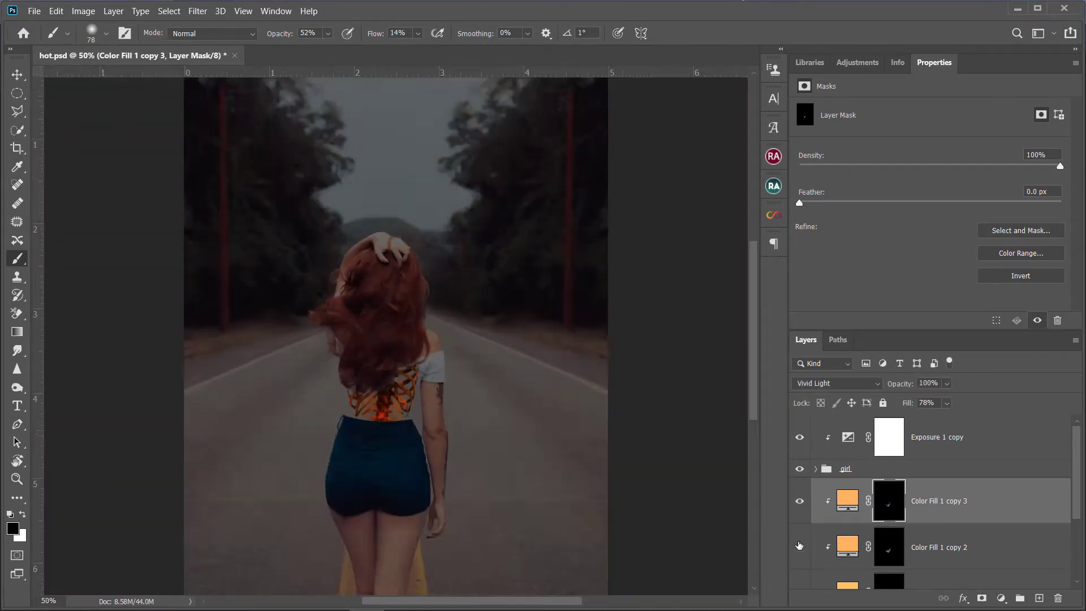
Lower copy 2's fill to about 72% and duplicate copy 3 into a fourth copy.
left_click(848, 547)
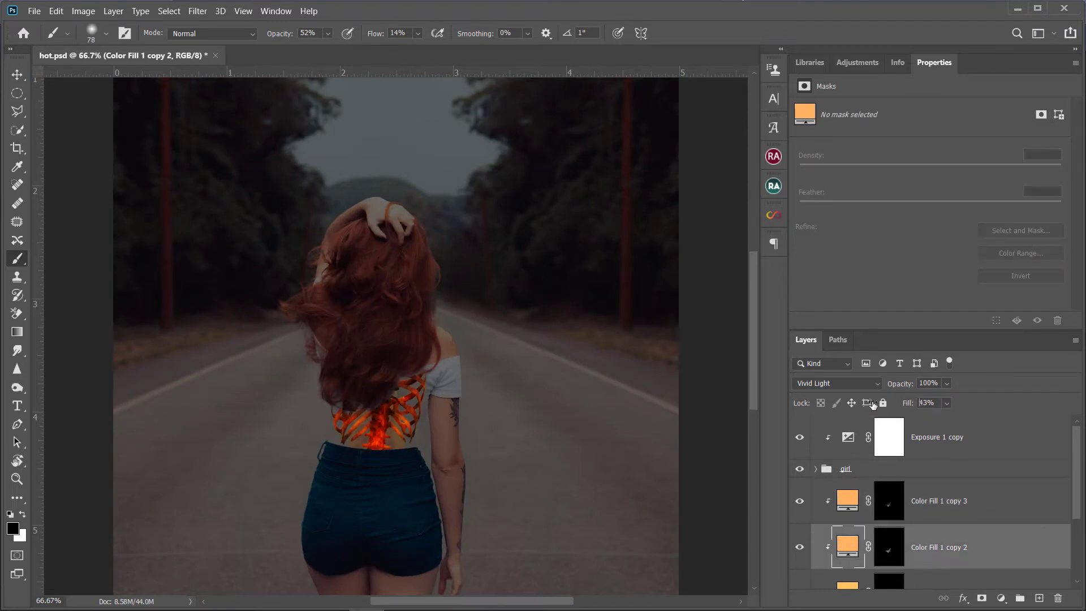
left_click_drag(873, 405, 868, 403)
type("72")
key("ctrl+minus")
key("ctrl+minus")
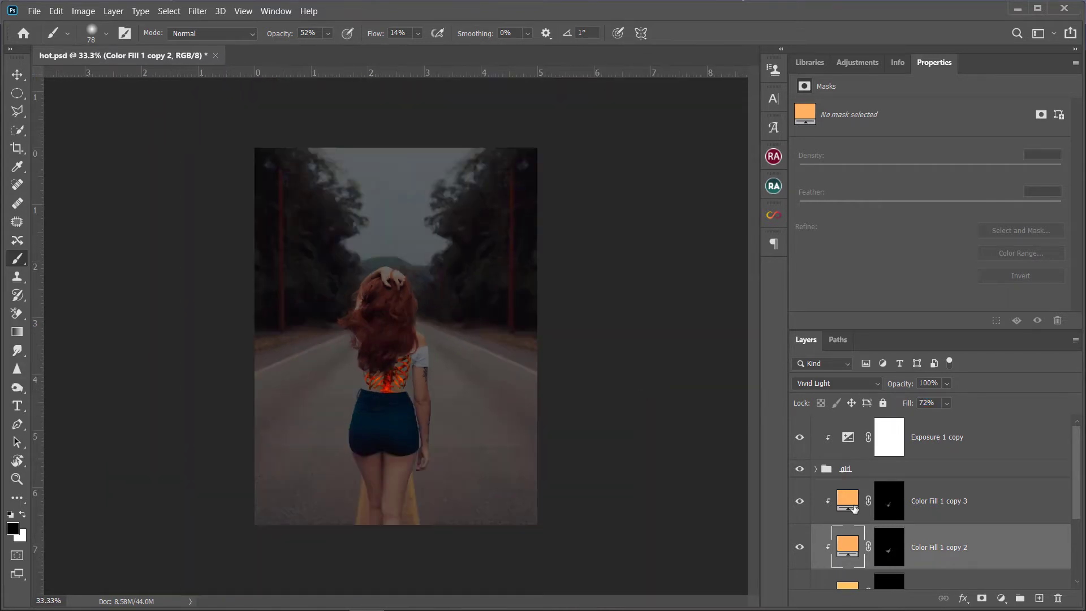
left_click(854, 508)
key("ctrl+plus")
key("ctrl+plus")
key("ctrl+j")
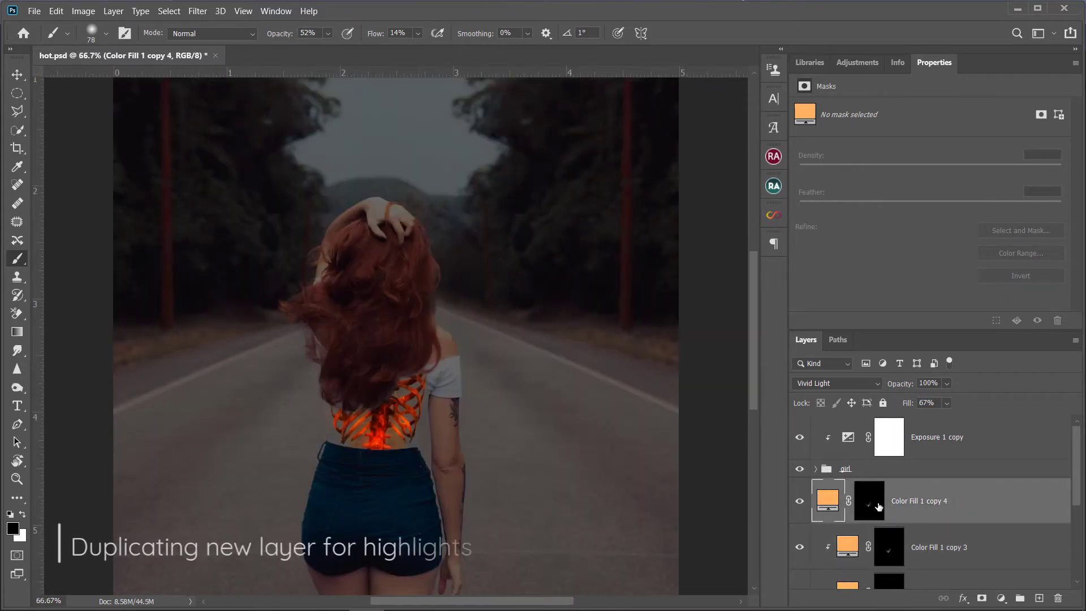
Clip the fourth fill copy, delete its layer mask, and set it to Overlay.
left_click(821, 521, "alt")
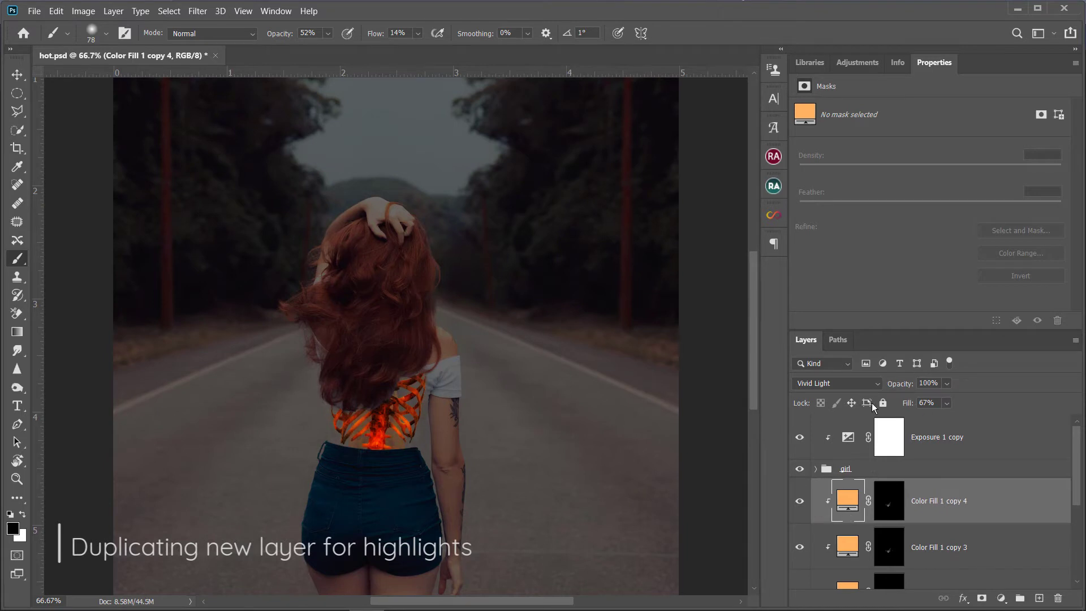
left_click(890, 500)
right_click(893, 500)
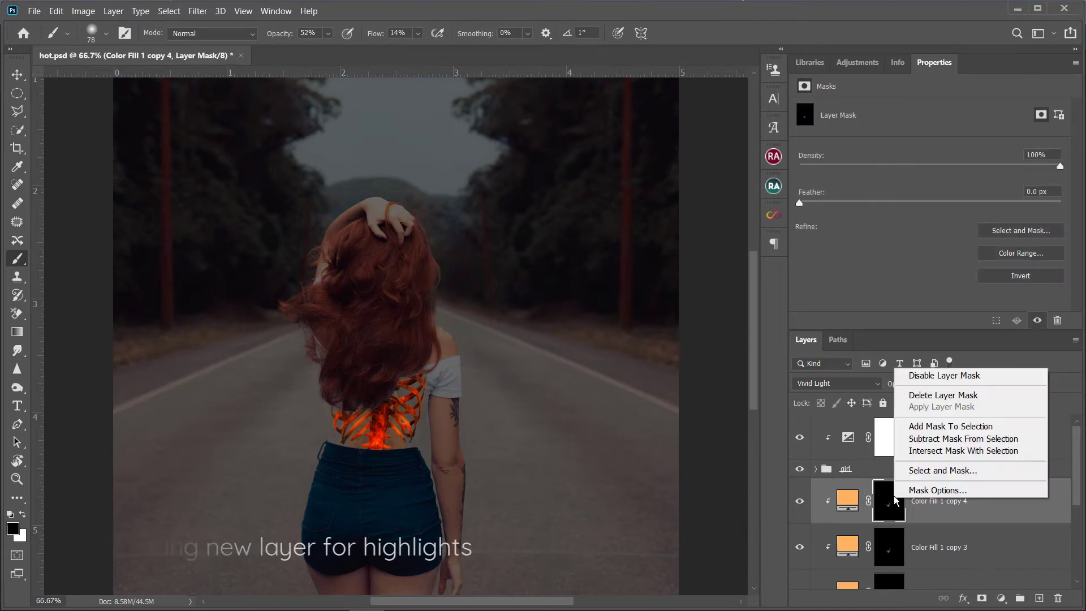
left_click(944, 395)
left_click(864, 384)
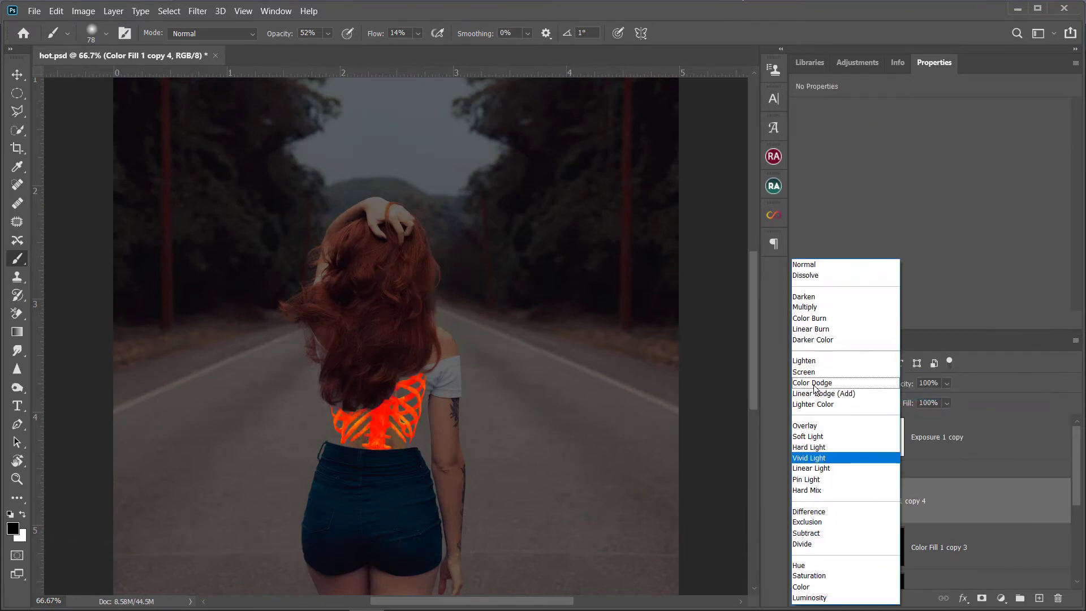
left_click(815, 427)
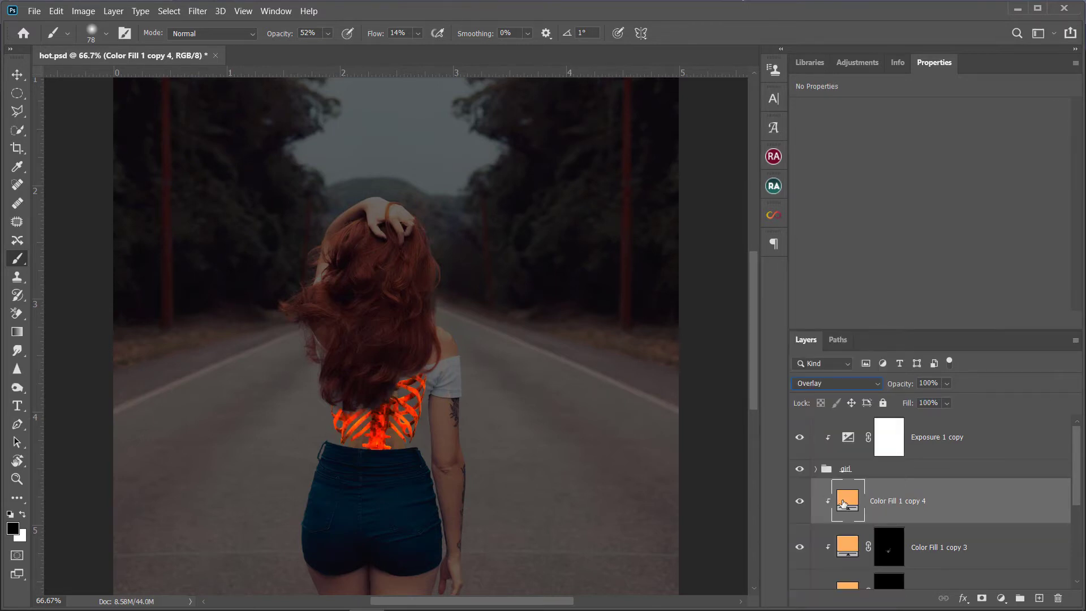
Change the fourth copy's colour to near-white fffbf6 and add a new layer mask.
double_click(850, 501)
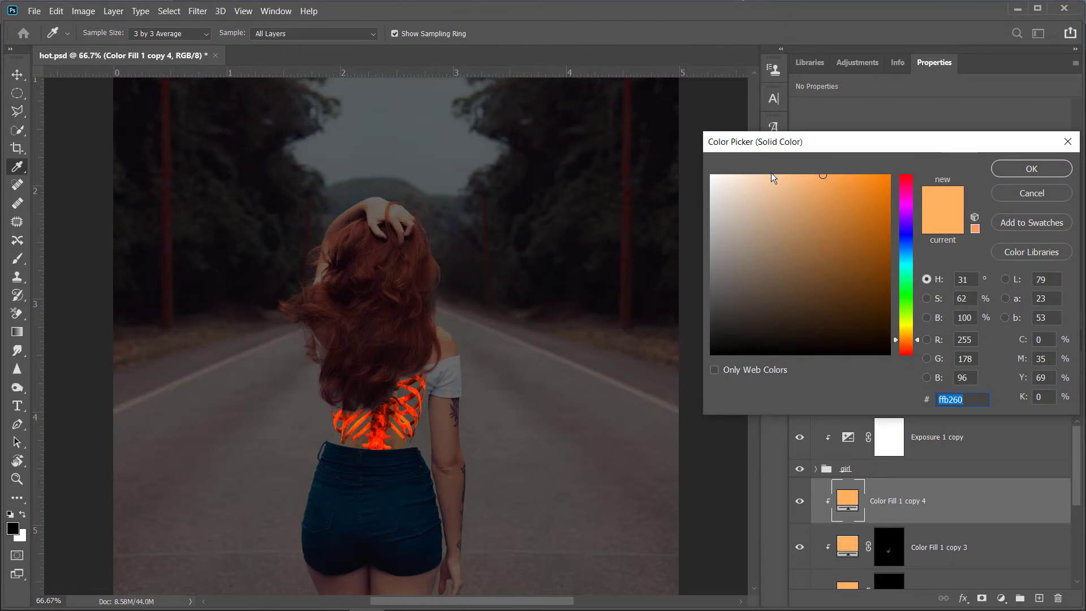
left_click_drag(773, 178, 712, 175)
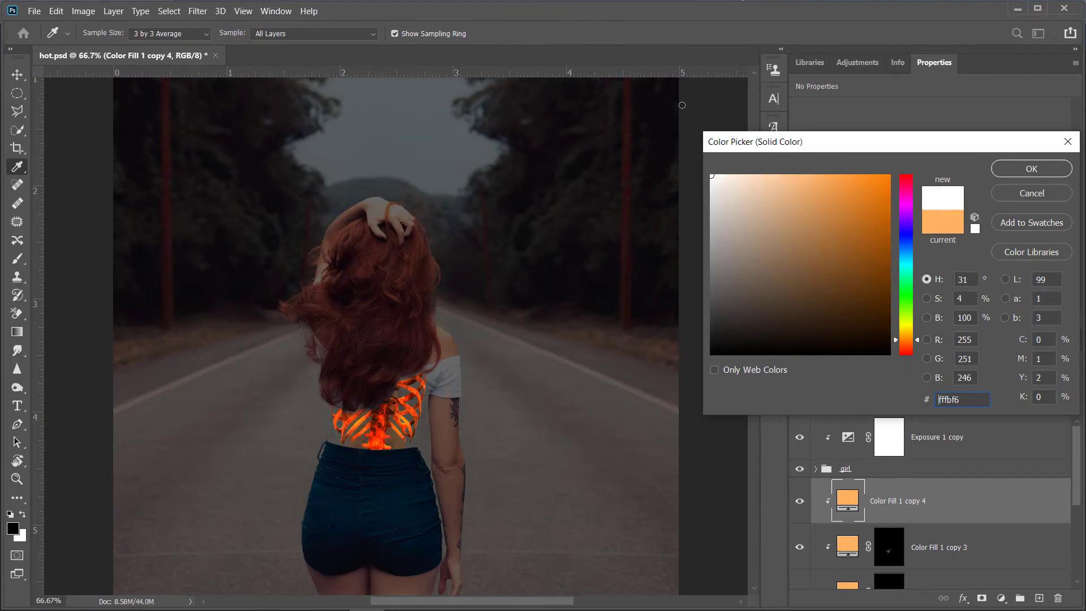
left_click(1010, 169)
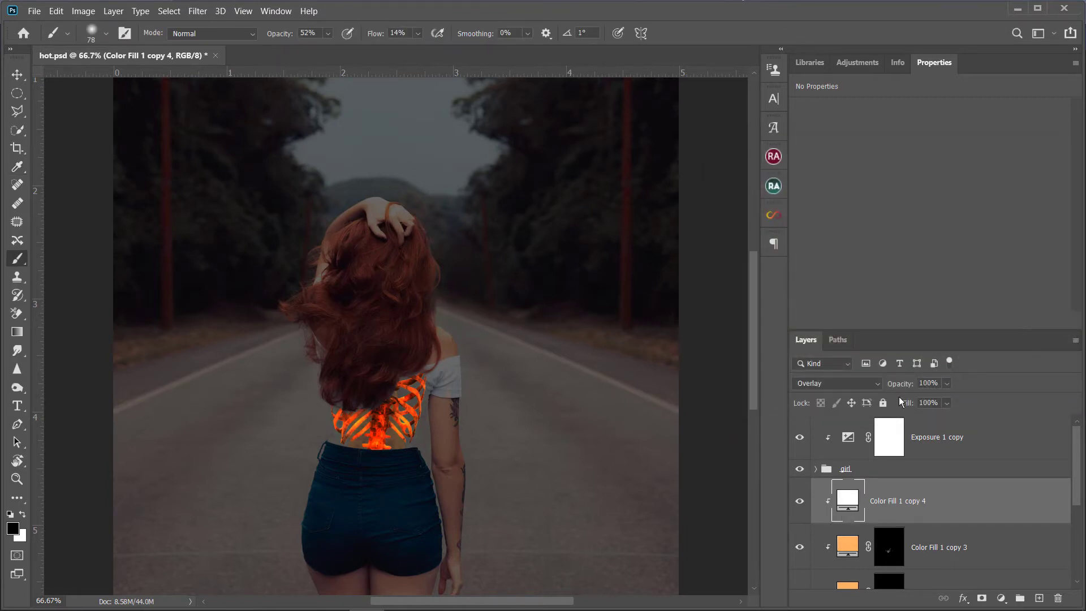
left_click(981, 594)
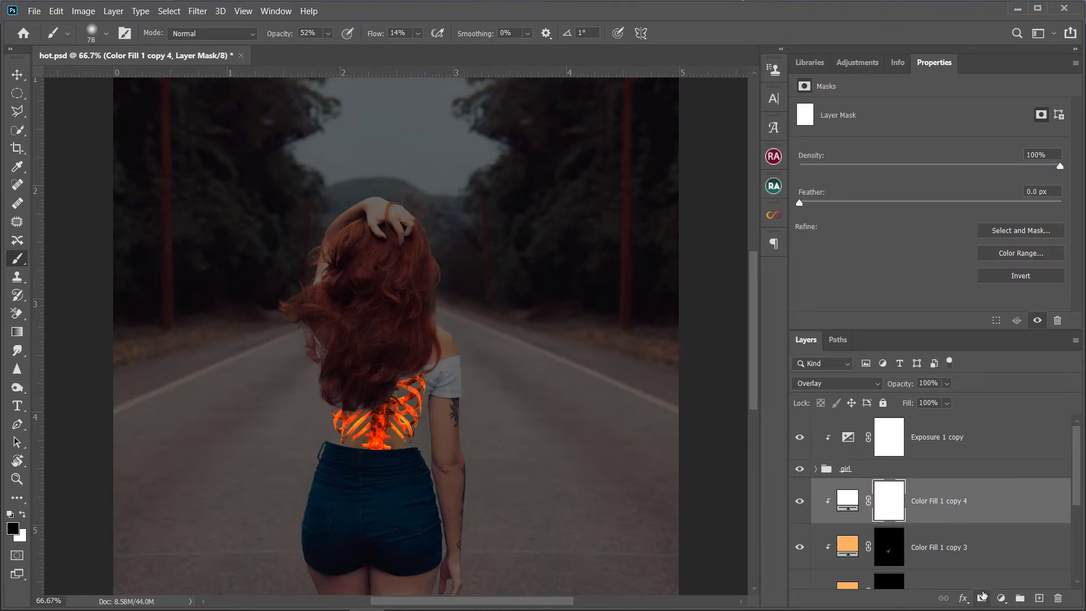
Invert the white fill's mask to hide it, zoom into the ribcage, and set a small brush.
key("ctrl+i")
key("ctrl+plus")
key("ctrl+plus")
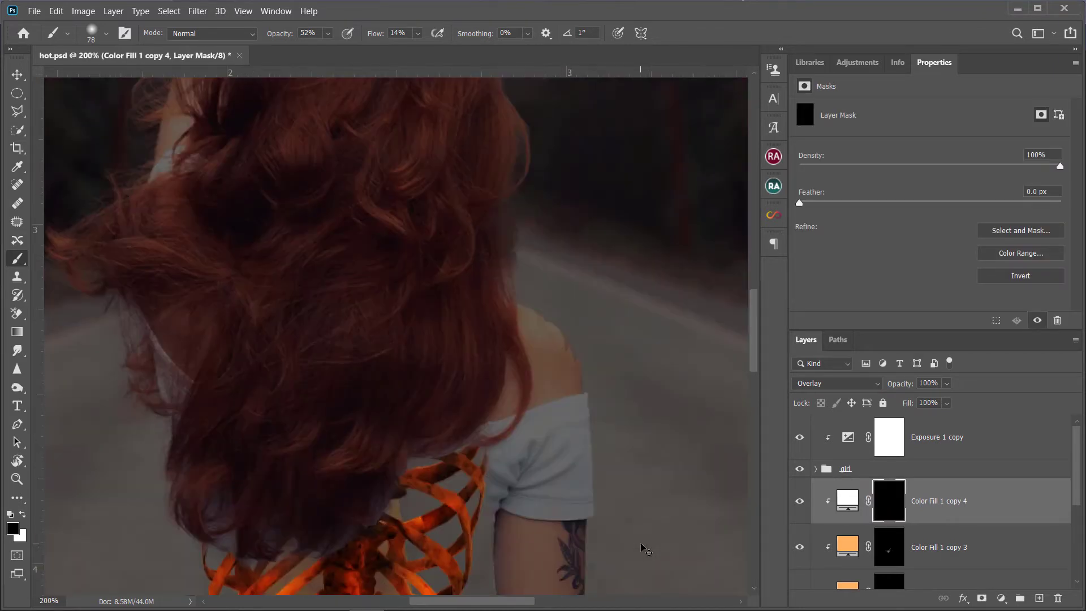
left_click_drag(642, 546, 674, 181)
key("ctrl+plus")
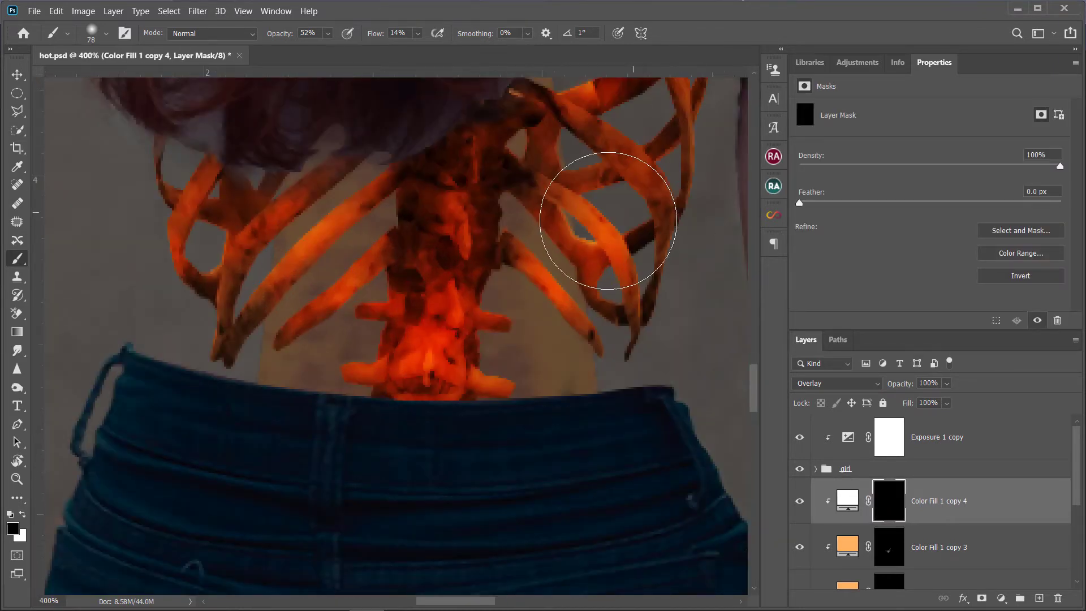
right_click(622, 226)
left_click_drag(730, 250, 684, 250)
key("Return")
key("z")
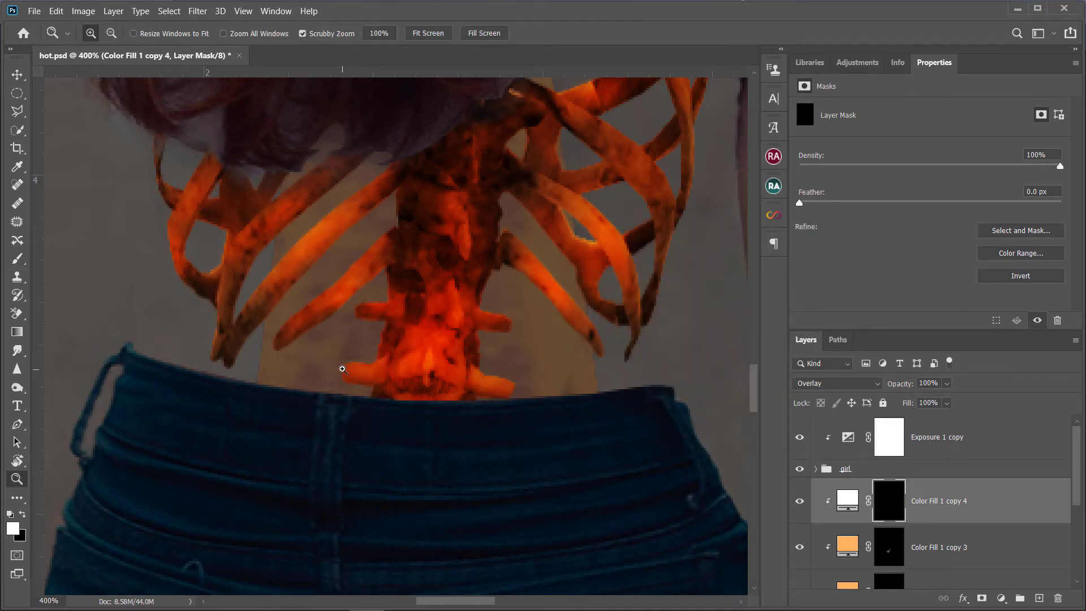
key("b")
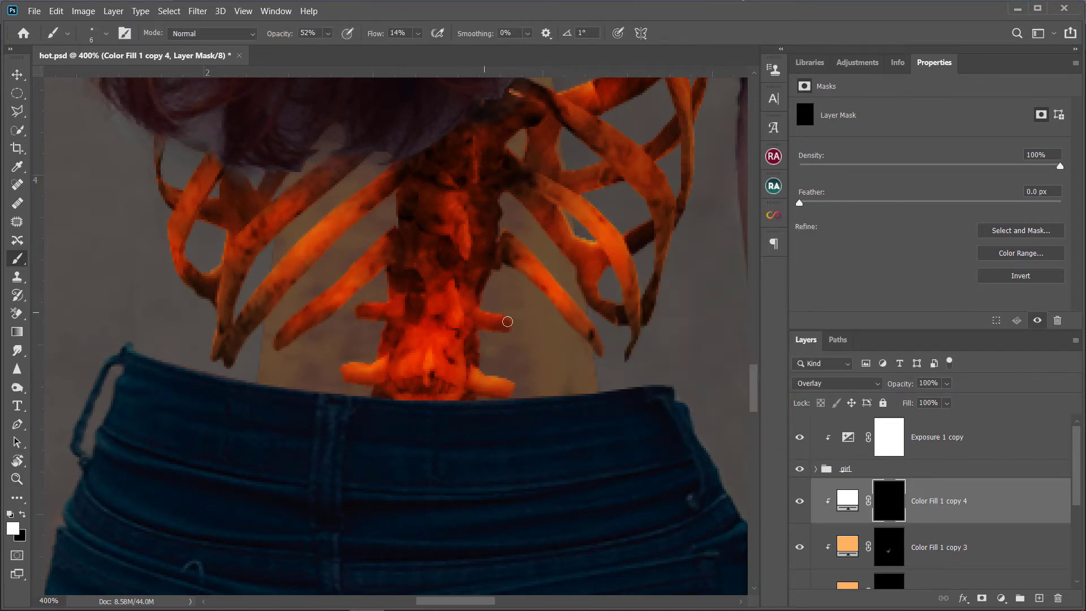
Paint white highlights over the right-side and upper ribs with a larger brush.
right_click(481, 330)
left_click(433, 385)
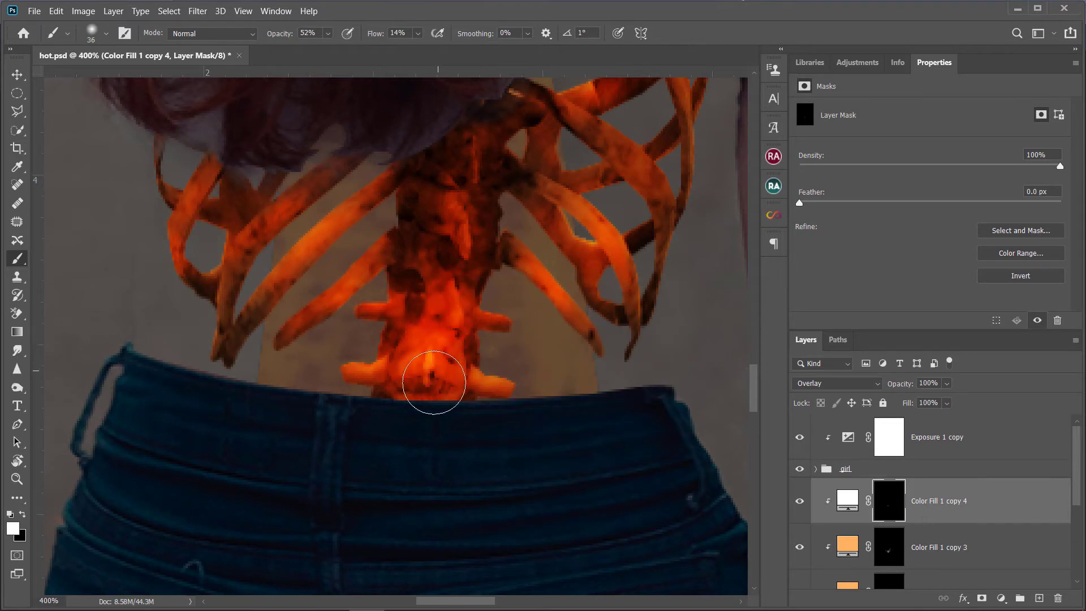
scroll(565, 407, "up", 2)
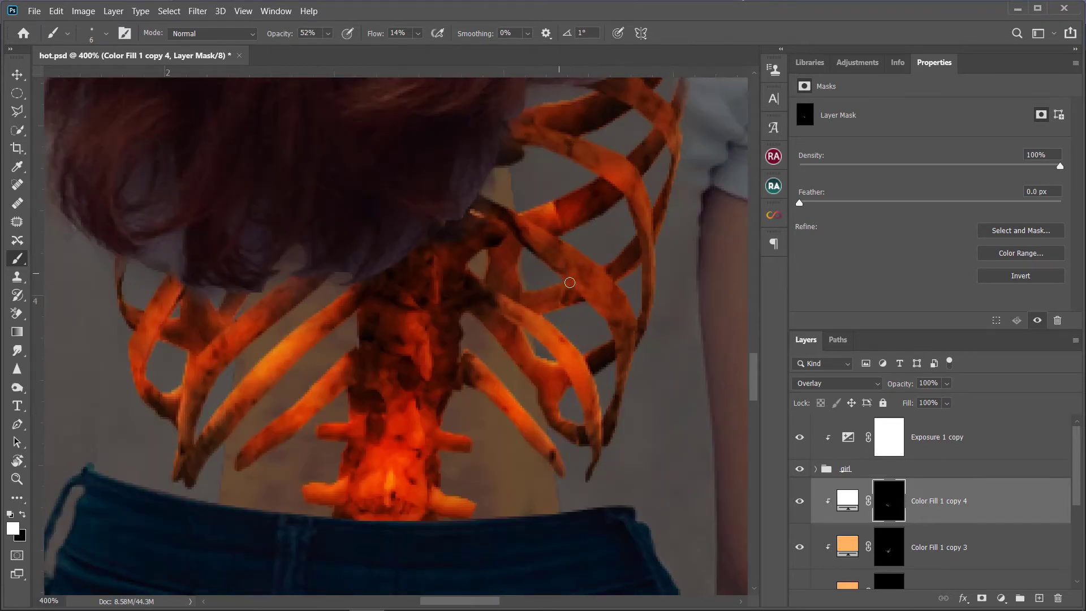
left_click_drag(535, 224, 625, 334)
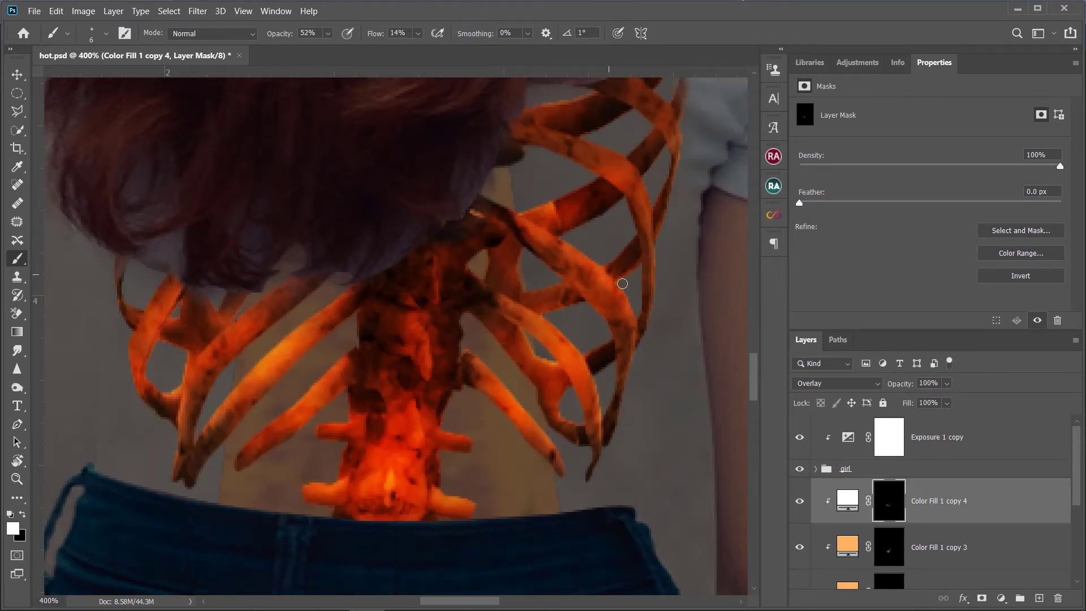
key("x")
left_click_drag(586, 181, 540, 213)
mouse_move(521, 109)
left_mouse_down()
mouse_move(594, 105)
mouse_move(630, 151)
mouse_move(655, 291)
left_mouse_up()
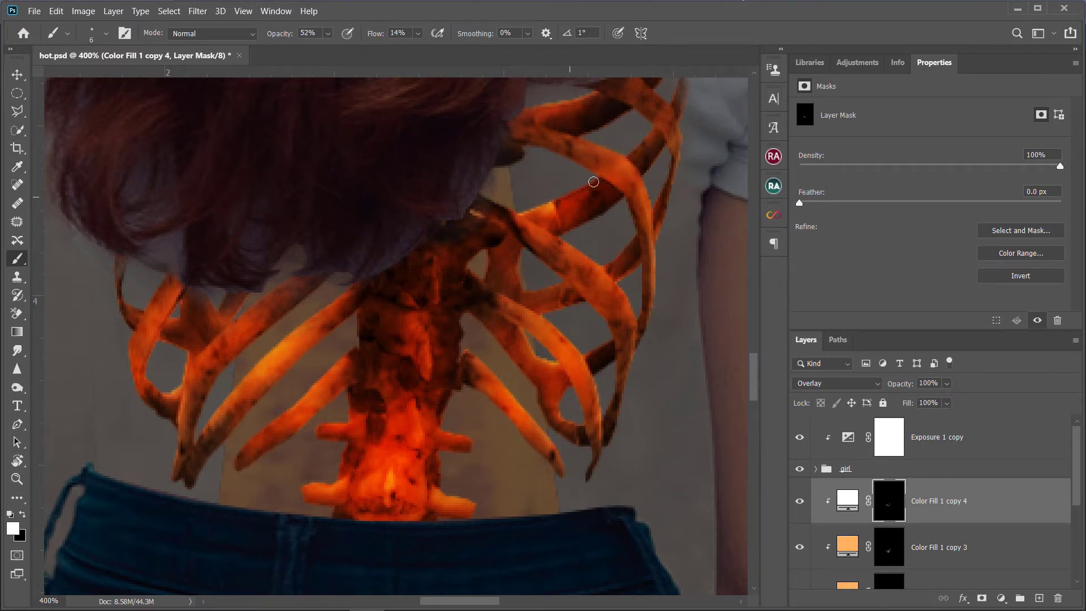
key("x")
key("alt+bracketleft")
key("alt+bracketleft")
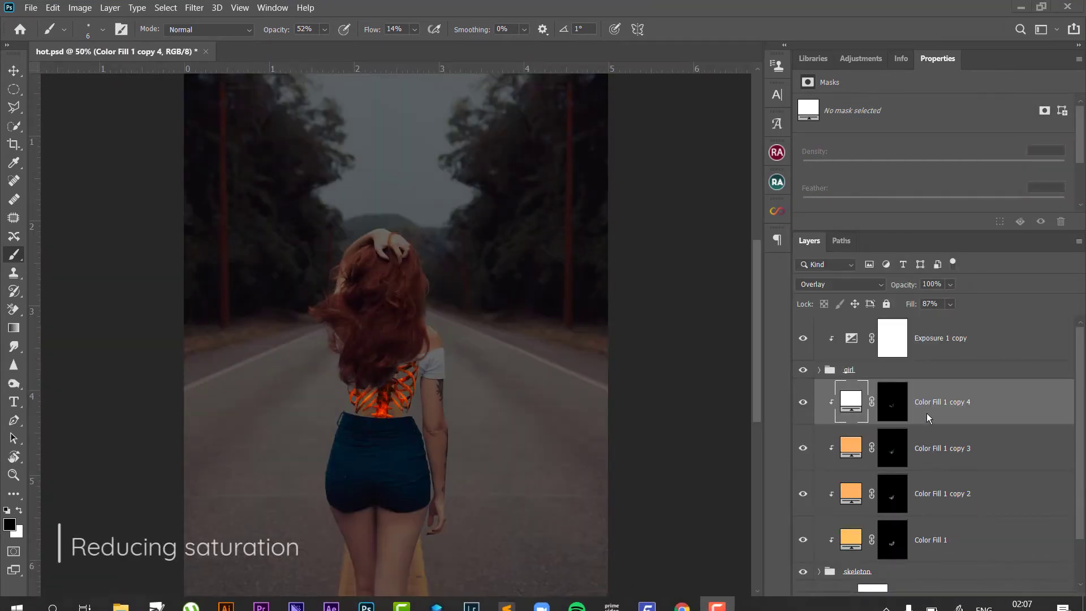
Add a Hue/Saturation adjustment clipped to the glow fills, with hue nudged up to about +2.
left_click(1005, 601)
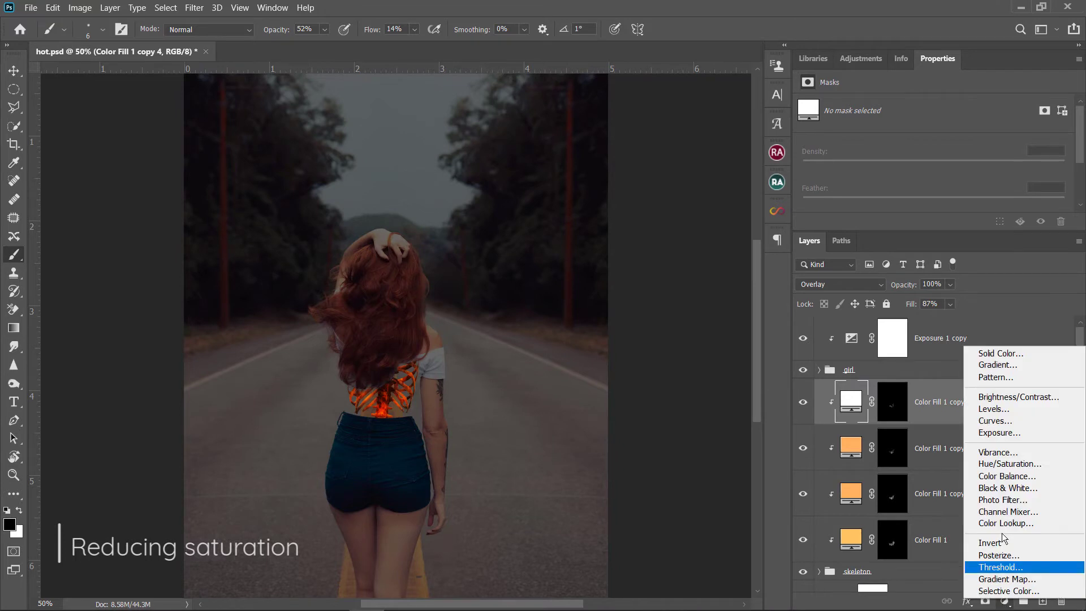
left_click(1009, 465)
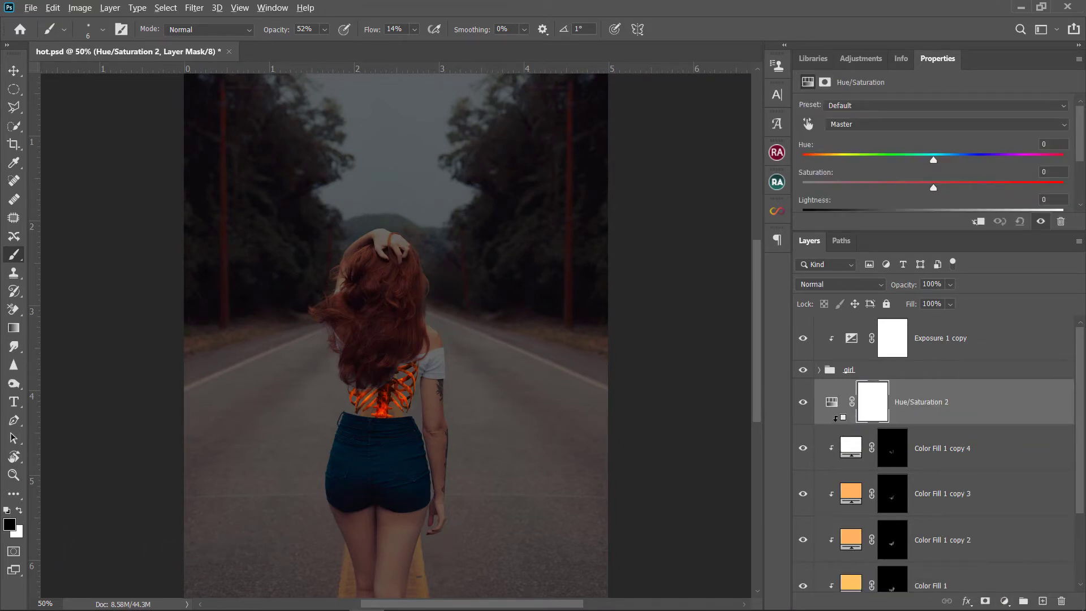
left_click(834, 422, "alt")
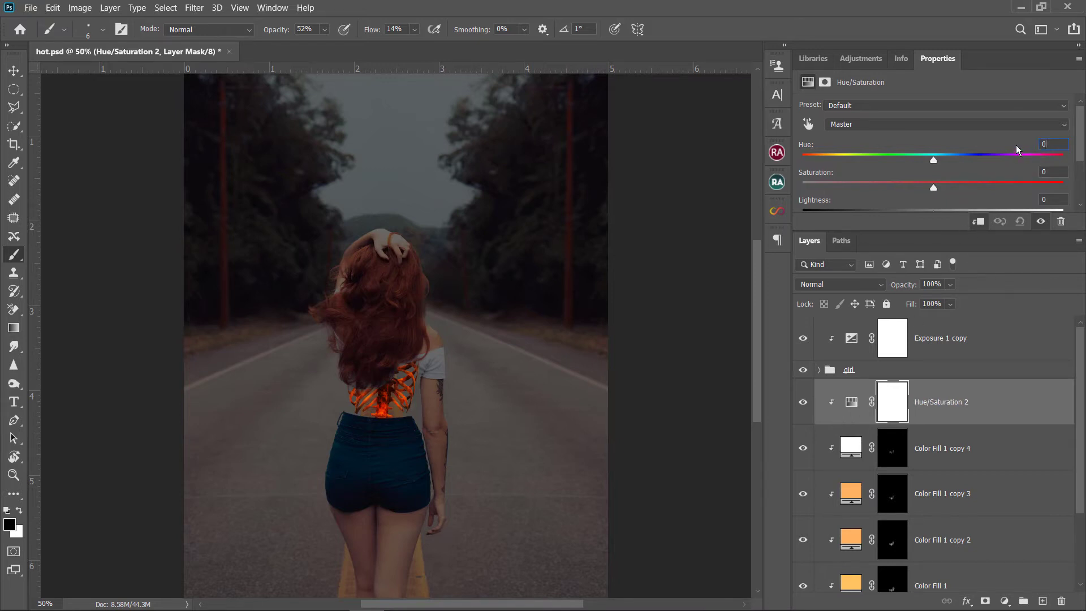
left_click_drag(934, 161, 937, 159)
left_click(1004, 601)
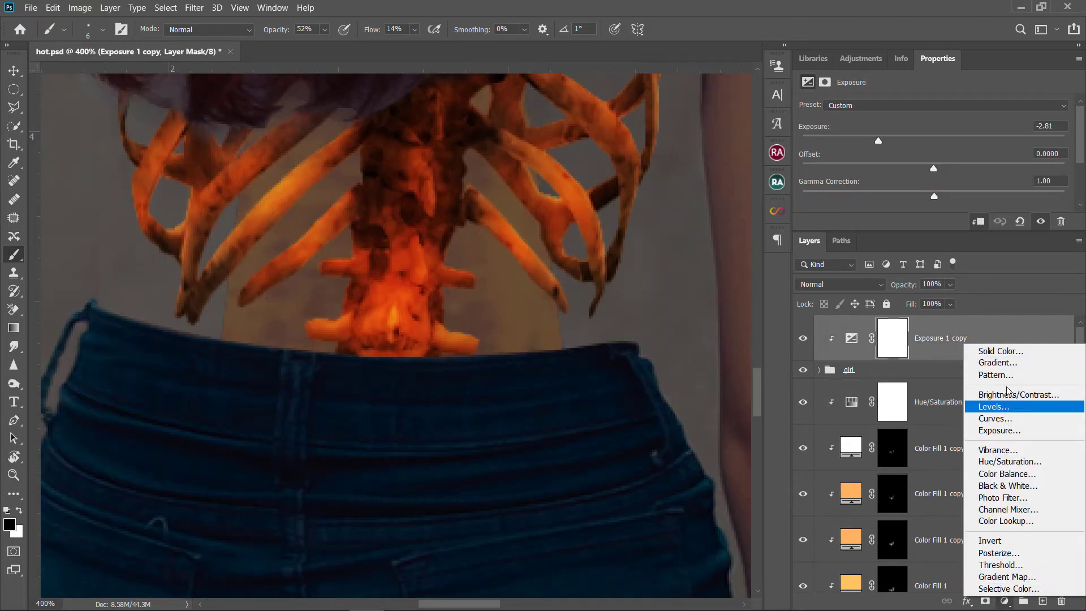
Add a light yellow Solid Color fill in Screen mode with its mask inverted to hide it.
left_click(1000, 351)
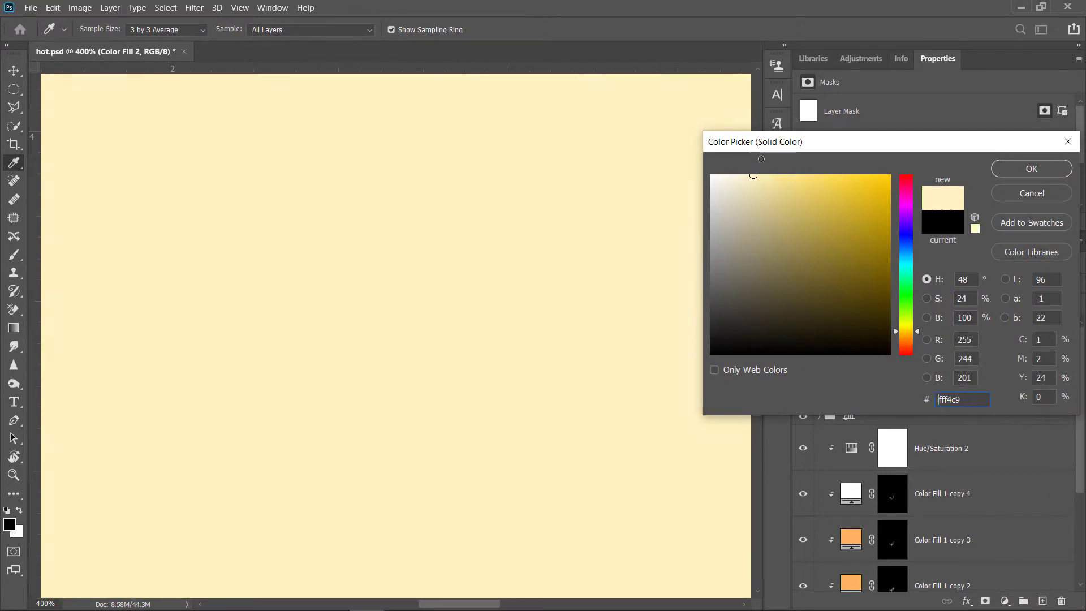
left_click_drag(766, 175, 781, 177)
key("Return")
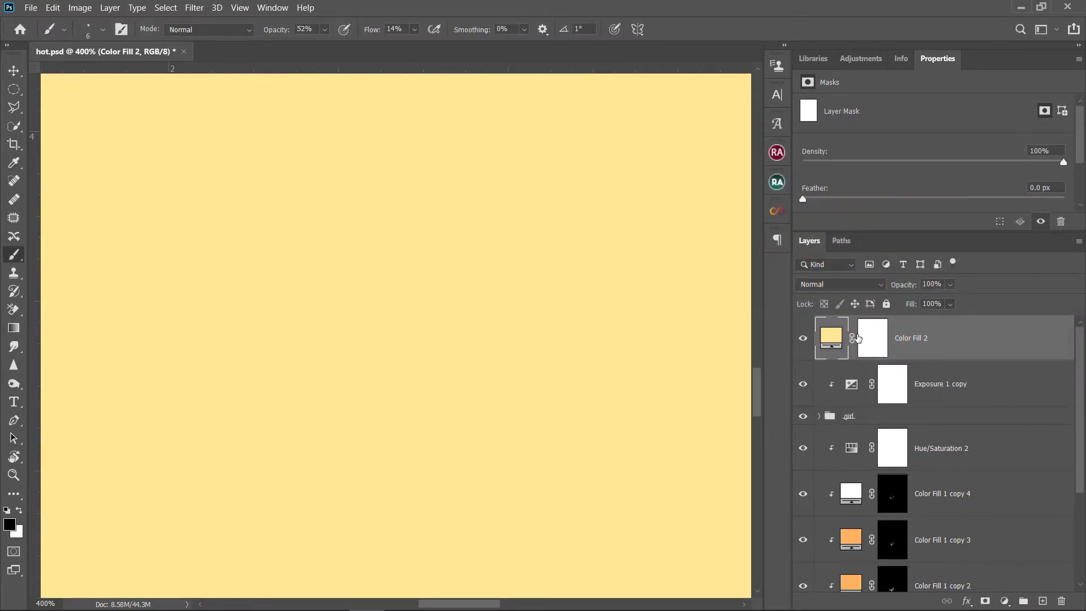
left_click(841, 284)
left_click(880, 370)
left_click(872, 337)
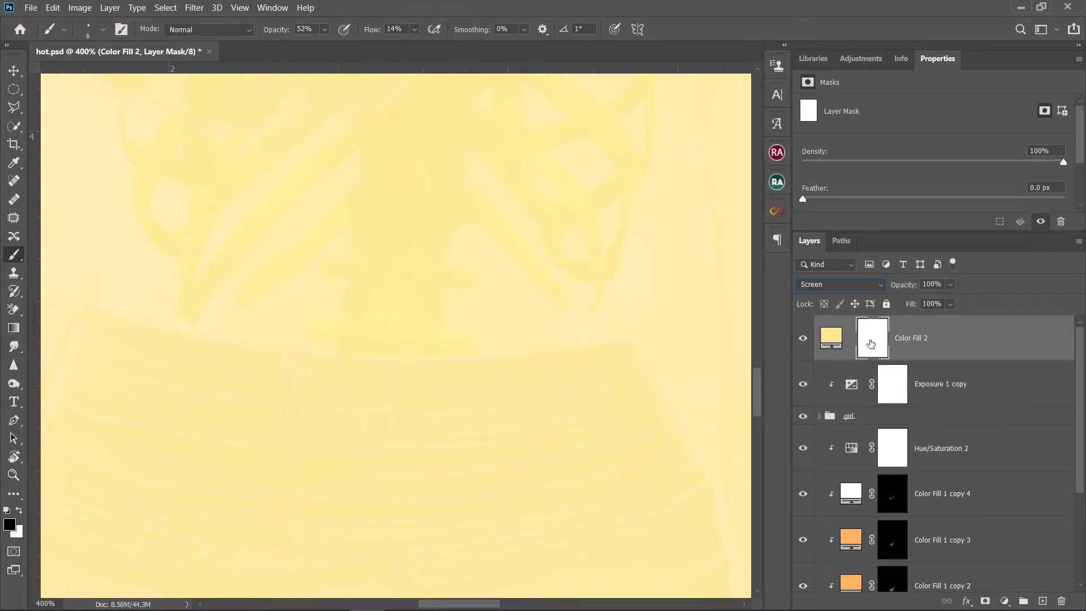
key("ctrl+i")
With a soft round brush, paint white glow onto the waistband and trim the excess with black.
right_click(286, 347)
double_click(340, 446)
key("x")
mouse_move(732, 352)
left_mouse_down()
mouse_move(380, 380)
mouse_move(320, 367)
mouse_move(375, 347)
mouse_move(654, 359)
mouse_move(582, 337)
left_mouse_up()
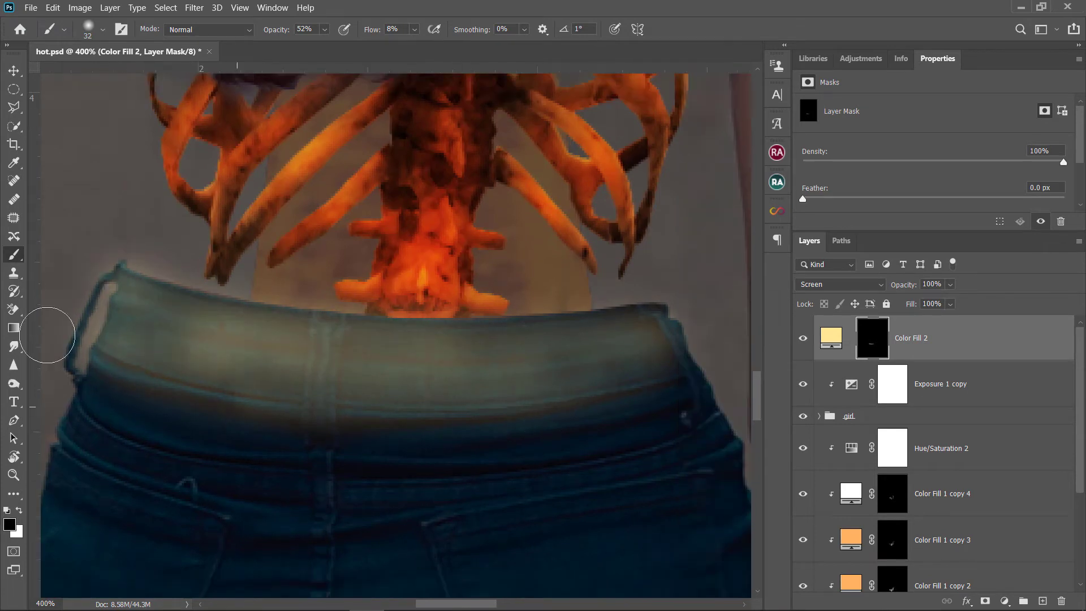
key("x")
mouse_move(117, 274)
left_mouse_down()
mouse_move(480, 315)
mouse_move(610, 264)
left_mouse_up()
key("x")
mouse_move(680, 360)
left_mouse_down()
mouse_move(456, 359)
mouse_move(79, 259)
left_mouse_up()
key("x")
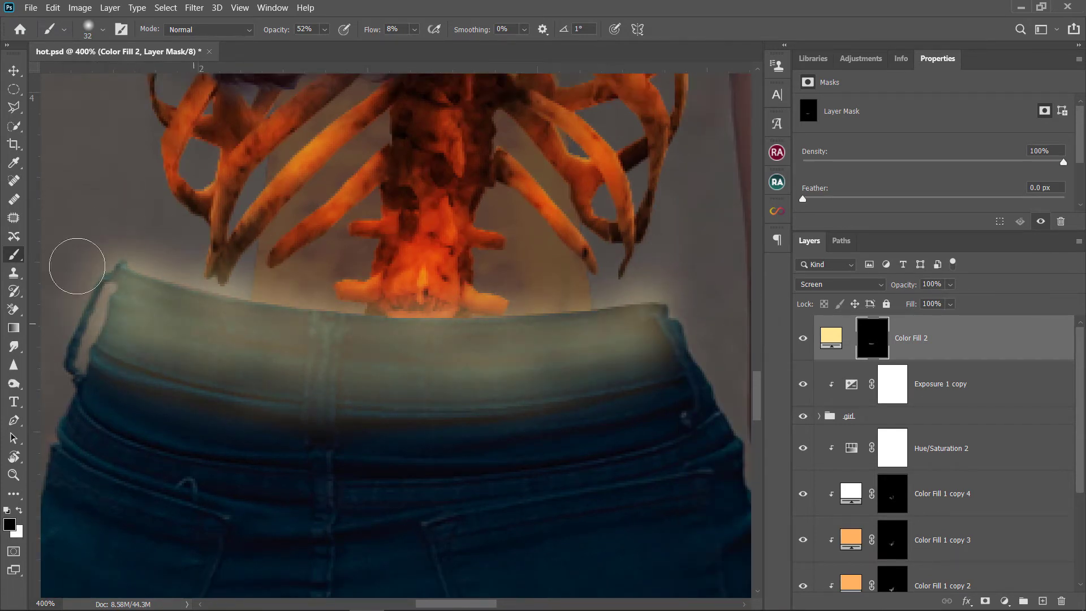
Refine the waistband glow using a smaller brush with lowered opacity and flow.
key("bracketleft")
key("bracketleft")
key("ctrl+plus")
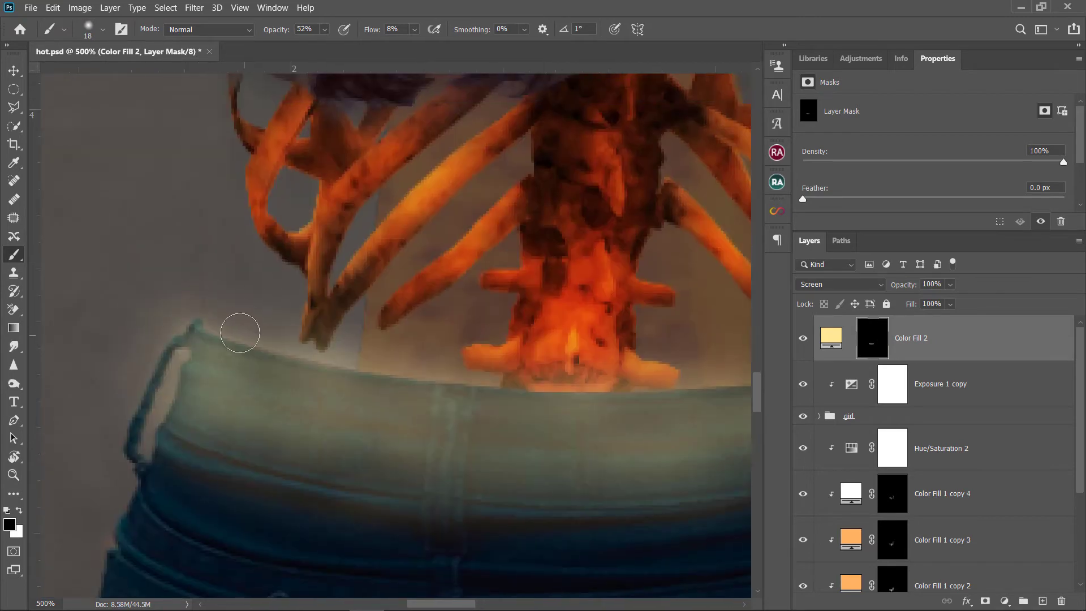
key("ctrl+minus")
key("ctrl+minus")
key("x")
key("3")
key("7")
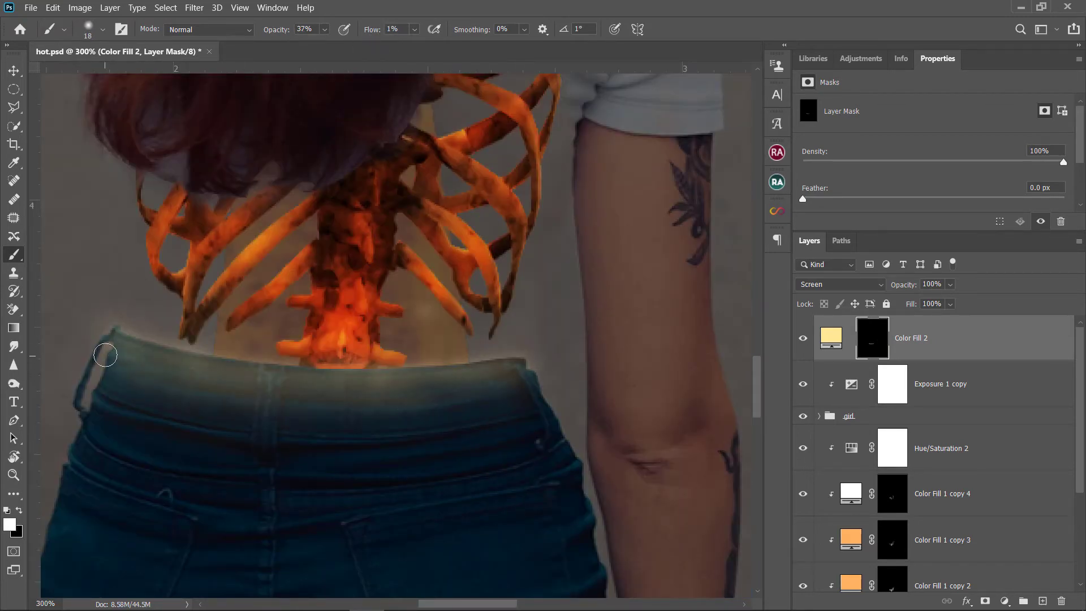
key("ctrl+minus")
key("ctrl+minus")
key("ctrl+plus")
key("ctrl+plus")
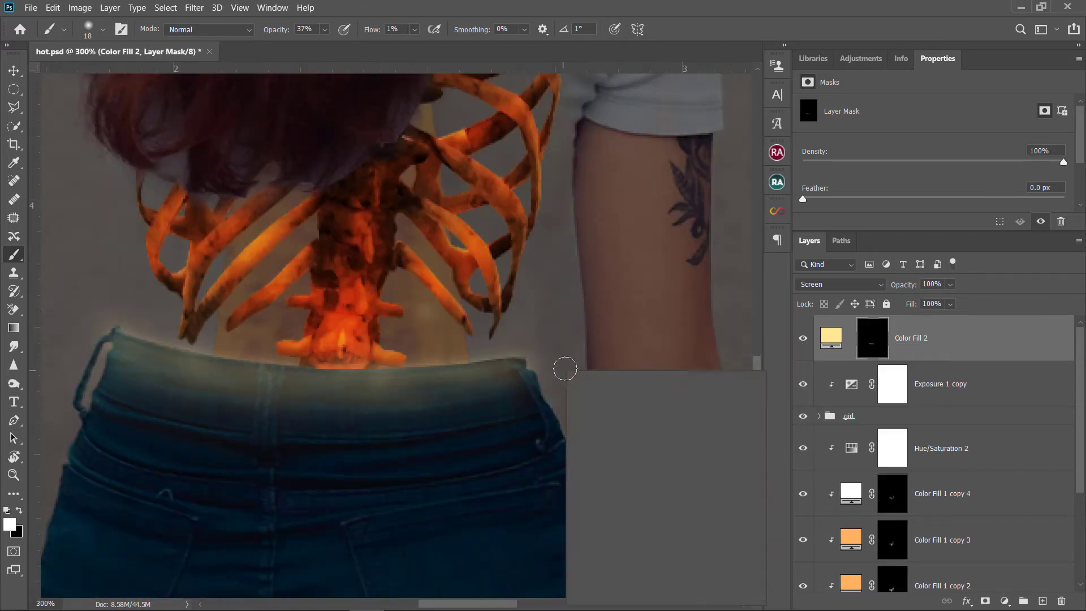
key("Escape")
key("x")
key("shift+1")
key("shift+1")
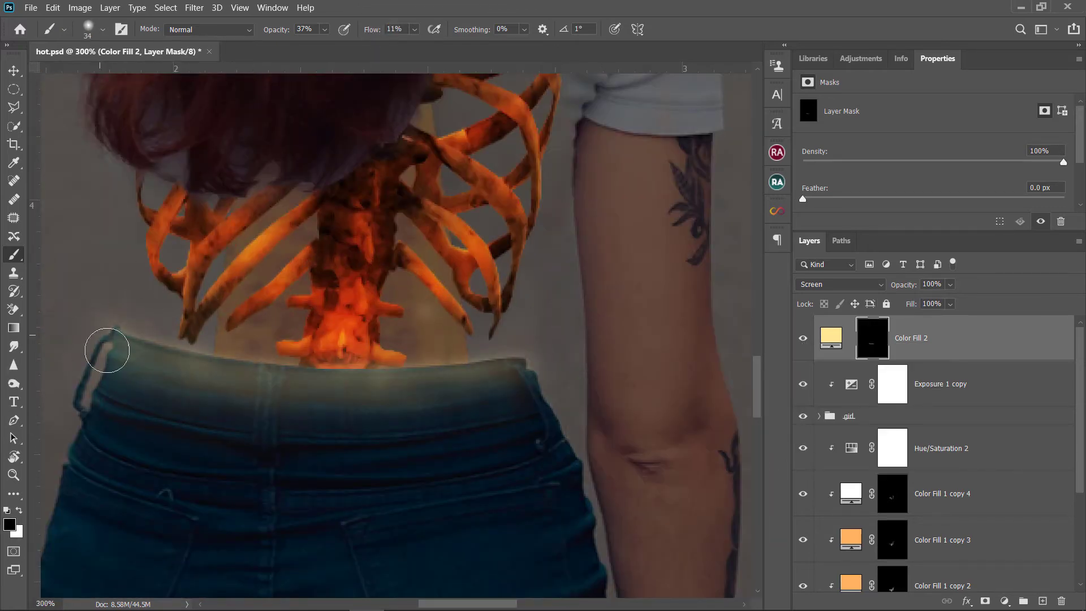
key("x")
key("shift+0")
key("shift+6")
key("bracketleft")
key("bracketleft")
key("ctrl+plus")
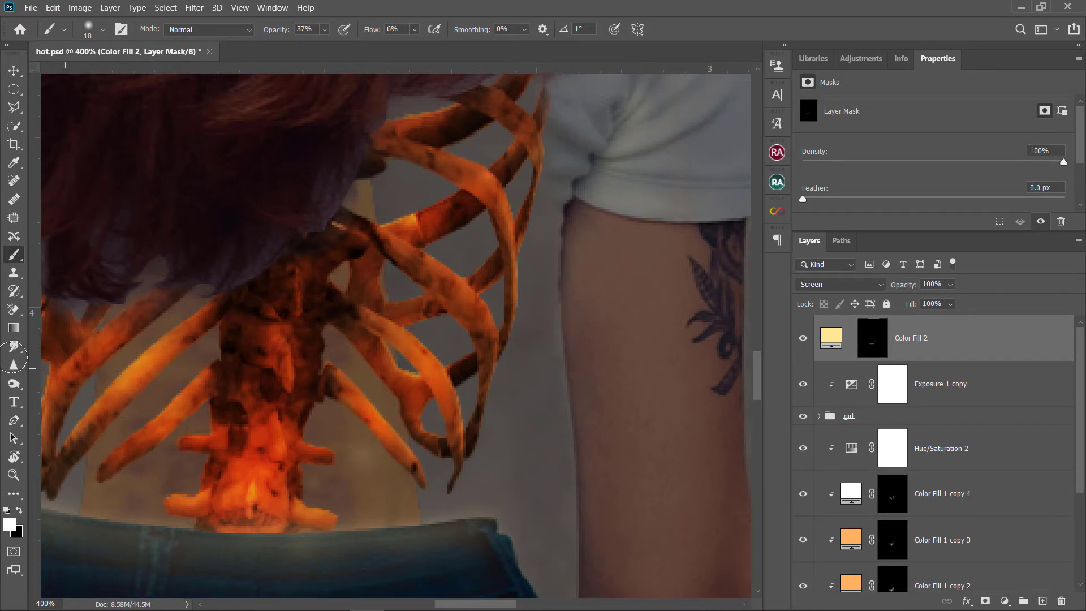
Trace a Pen path down the inner edge of the woman's right arm.
left_click(14, 420)
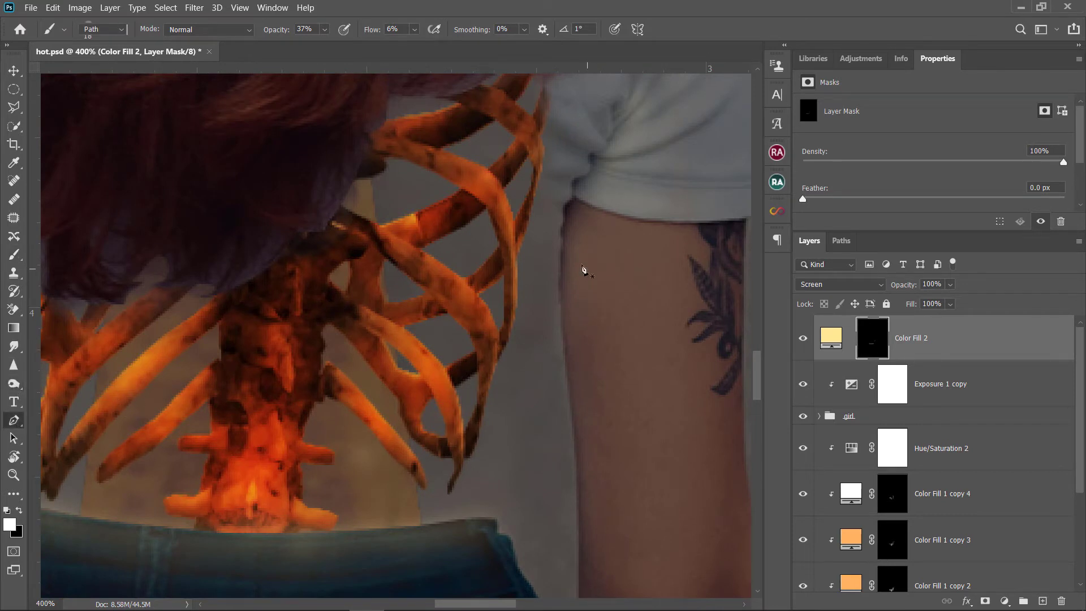
left_click(563, 225)
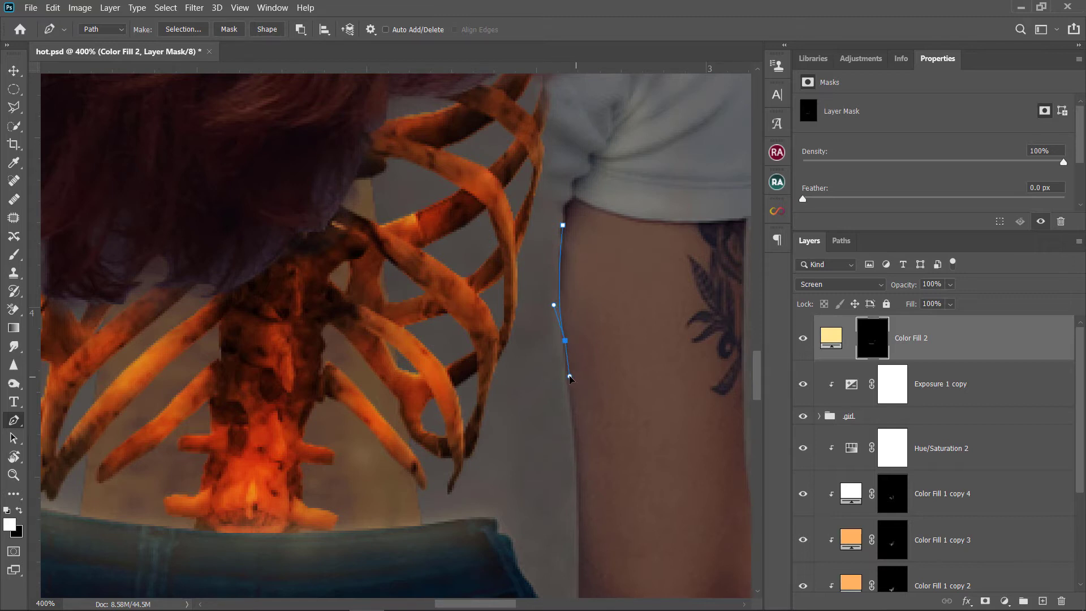
key("super+space")
key("ctrl+z")
key("ctrl+z")
key("ctrl+z")
left_click(575, 454)
scroll(574, 454, "down", 3)
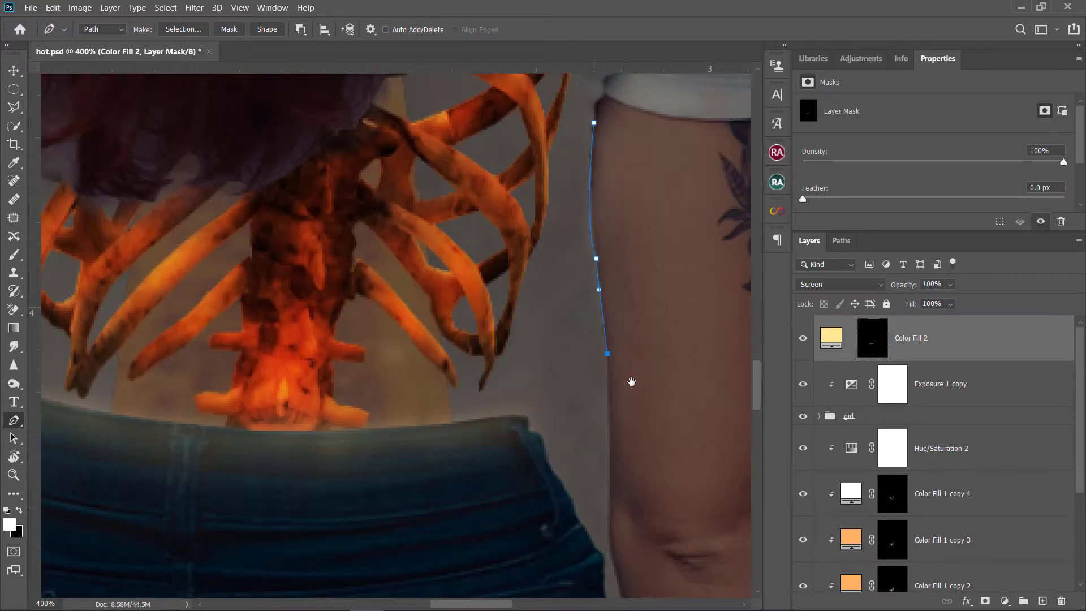
left_click(616, 381)
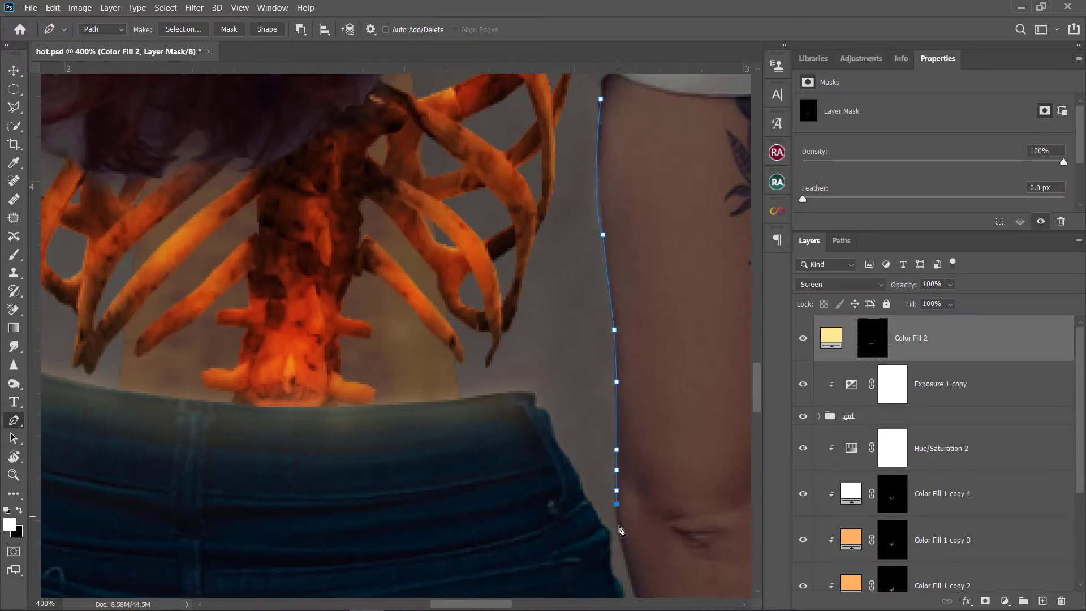
left_click_drag(688, 554, 558, 258)
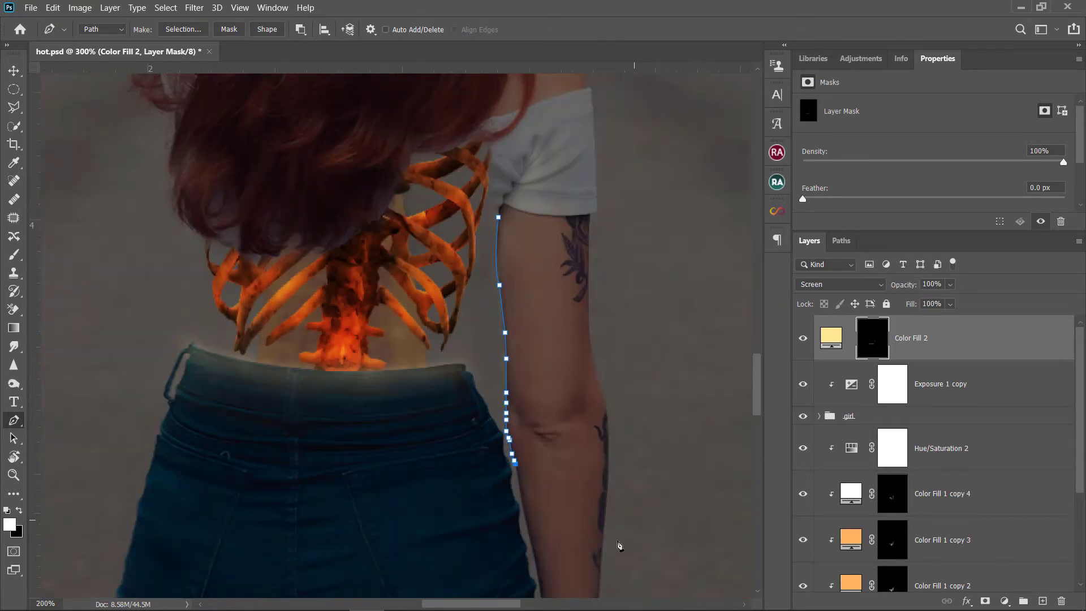
left_click(679, 496)
Continue the path up over the shoulder and across the hair to close it.
left_click_drag(721, 487, 594, 456)
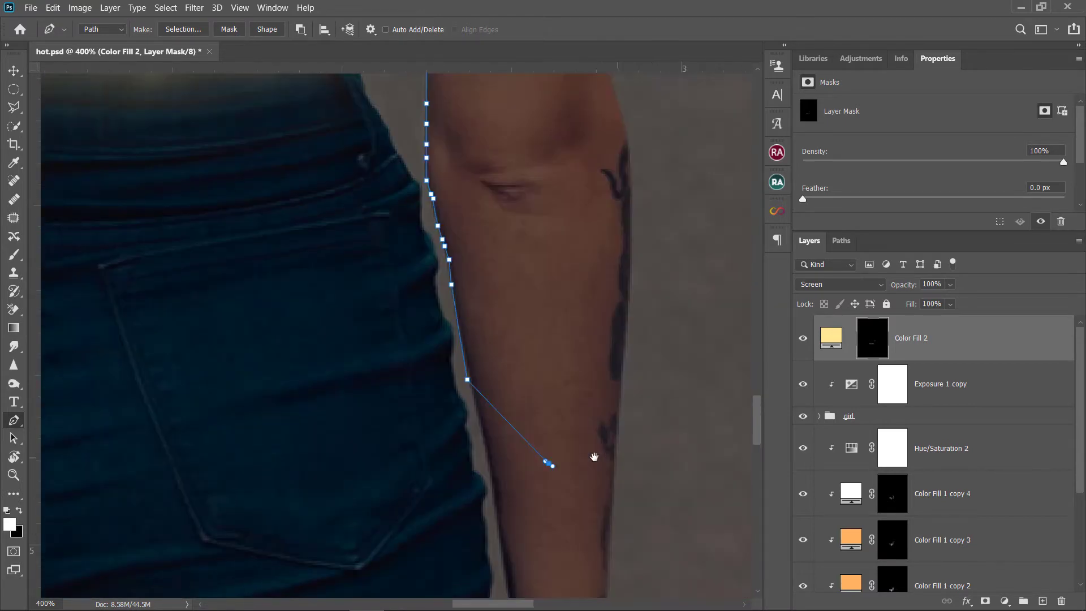
scroll(648, 138, "up", 5)
scroll(649, 144, "up", 1)
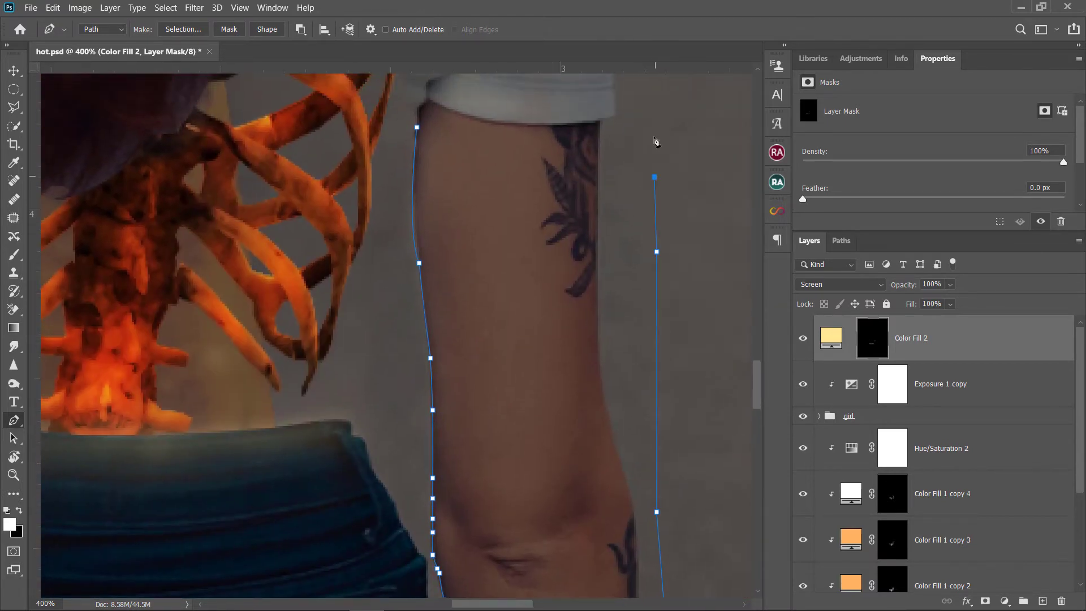
scroll(650, 150, "up", 4)
scroll(650, 154, "up", 2)
scroll(651, 155, "up", 5)
left_click(646, 154)
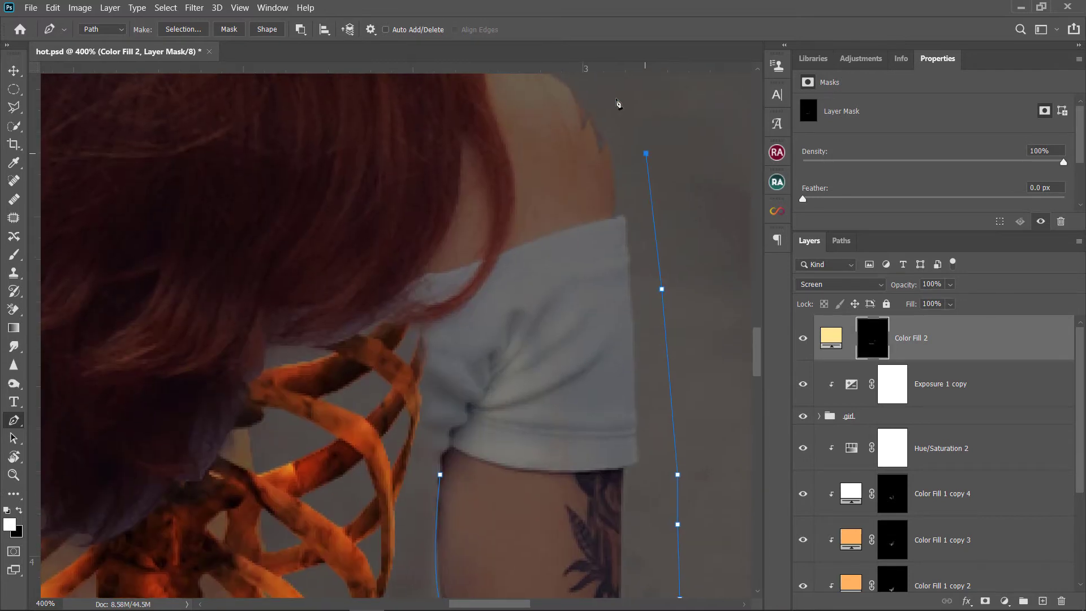
left_click(327, 123)
left_click(342, 295)
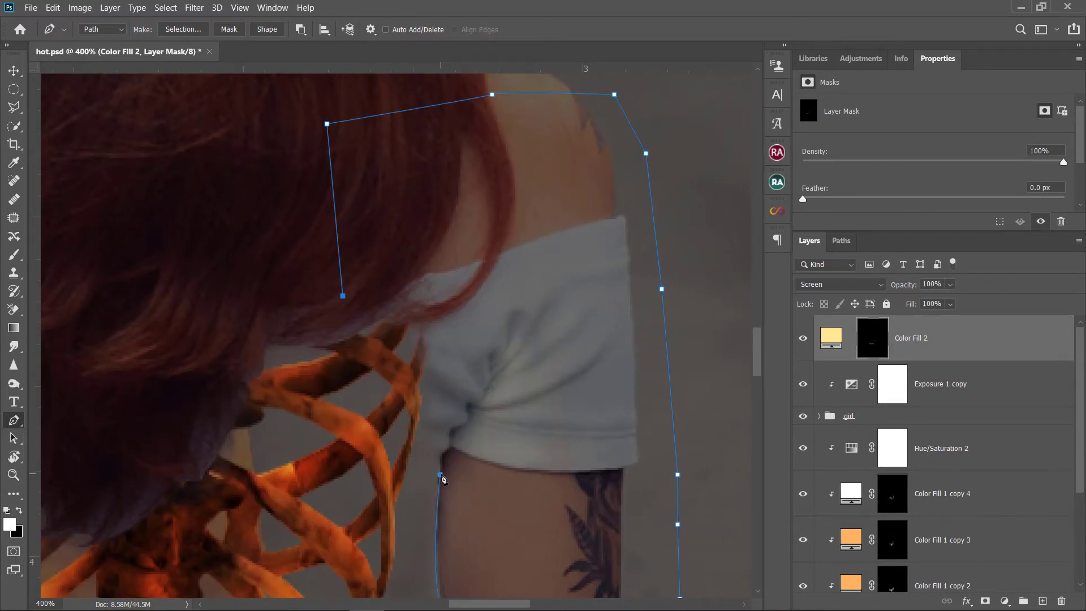
Turn the arm outline into a selection with no feathering.
right_click(478, 272)
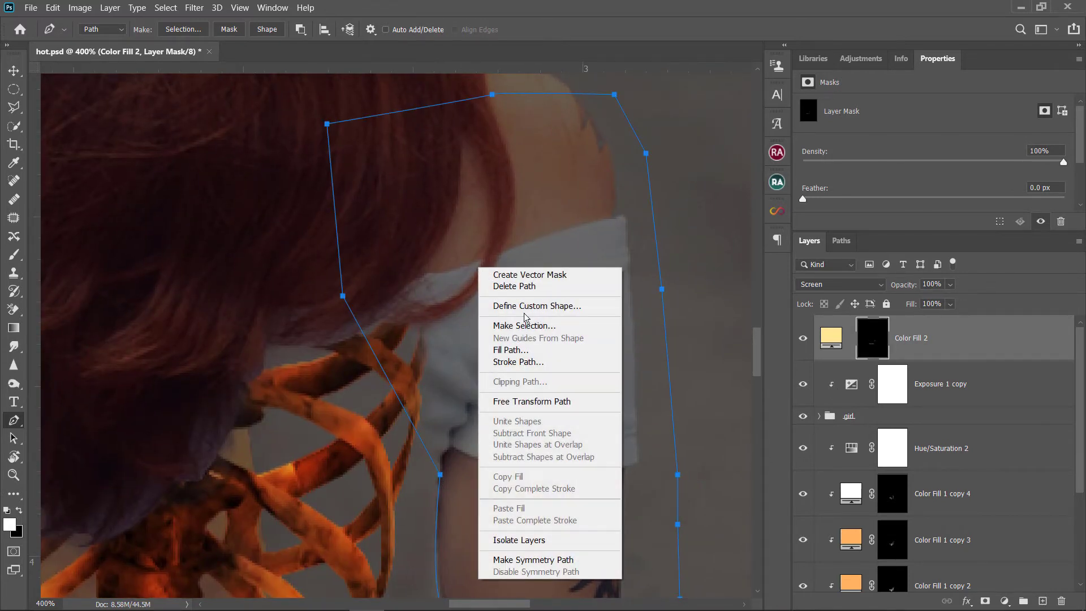
left_click(537, 323)
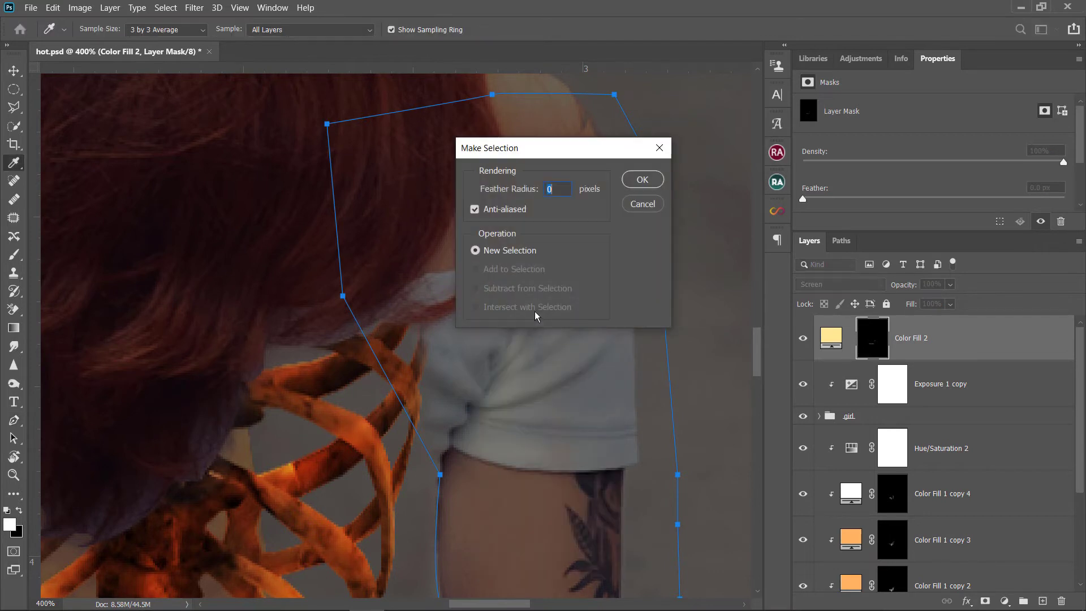
left_click(642, 180)
key("b")
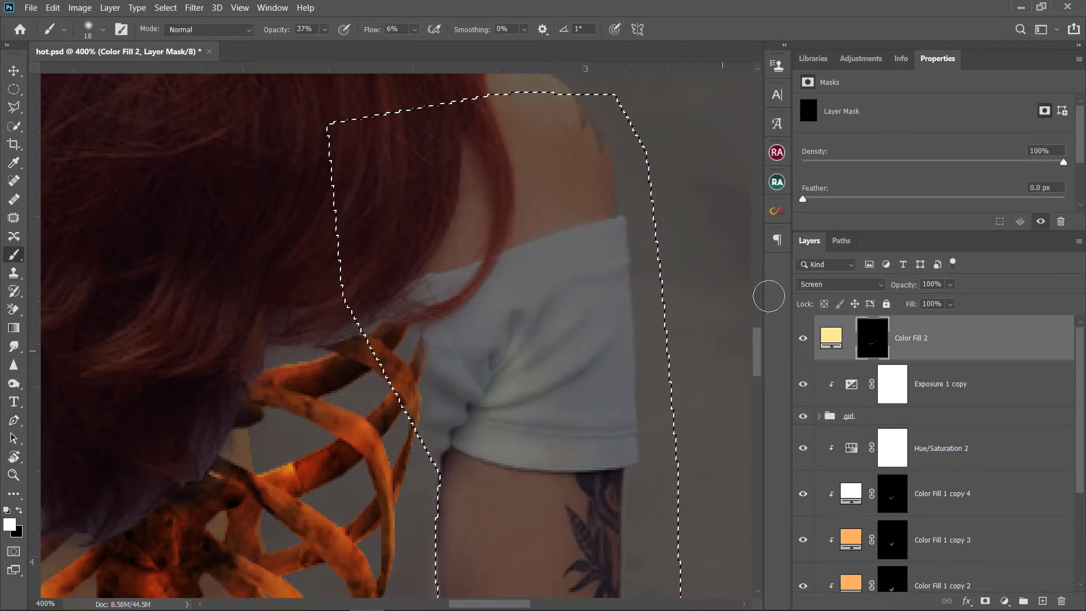
Save the Work Path under the name 'right hand'.
left_click(840, 241)
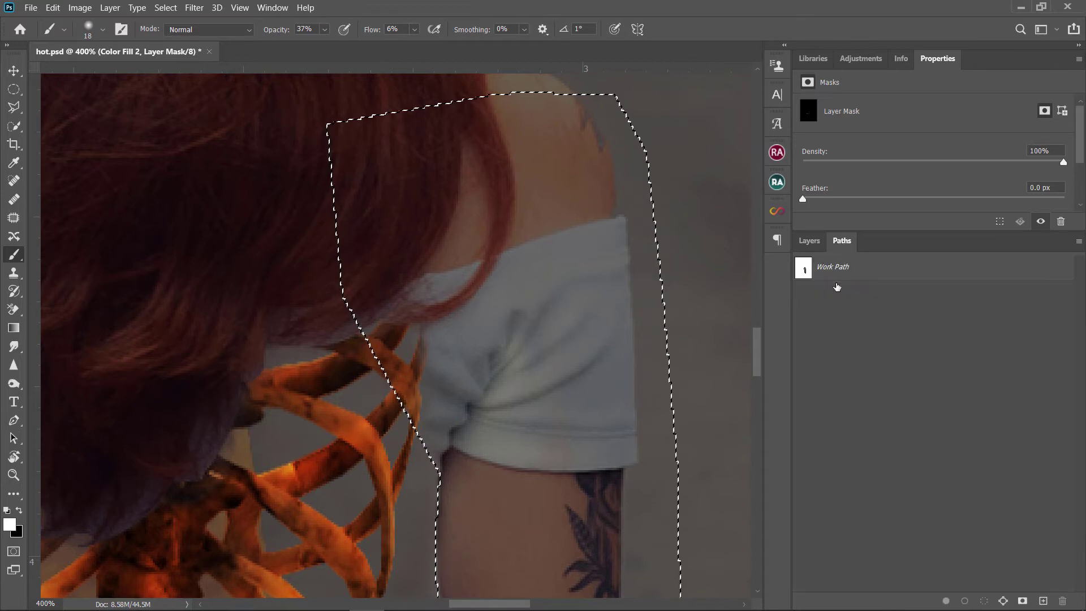
double_click(838, 268)
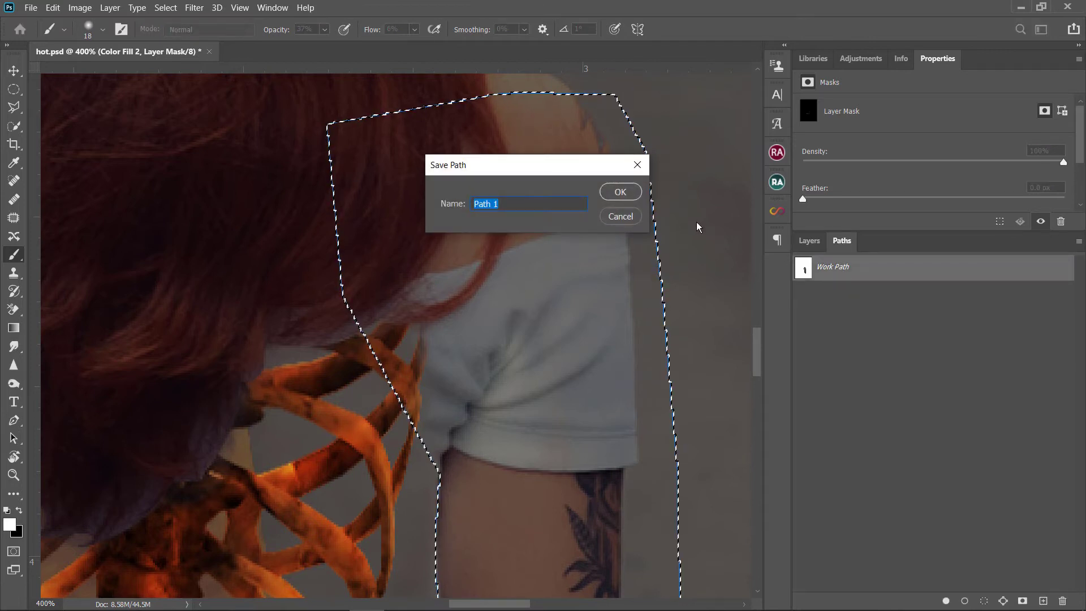
type("left")
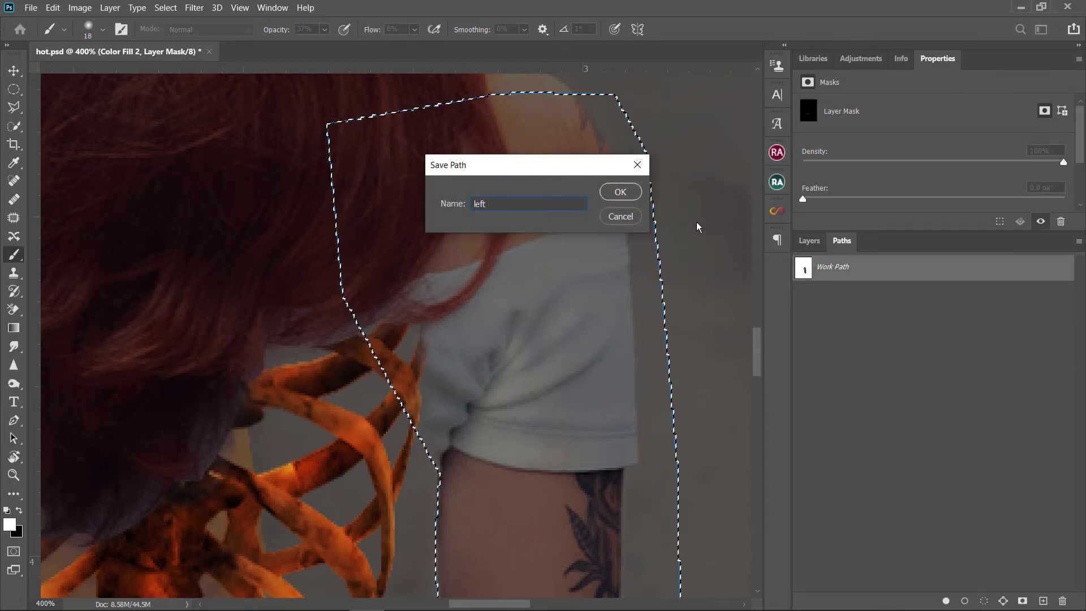
key("BackSpace")
key("BackSpace")
key("BackSpace")
type("ri")
type("ght hand")
key("Return")
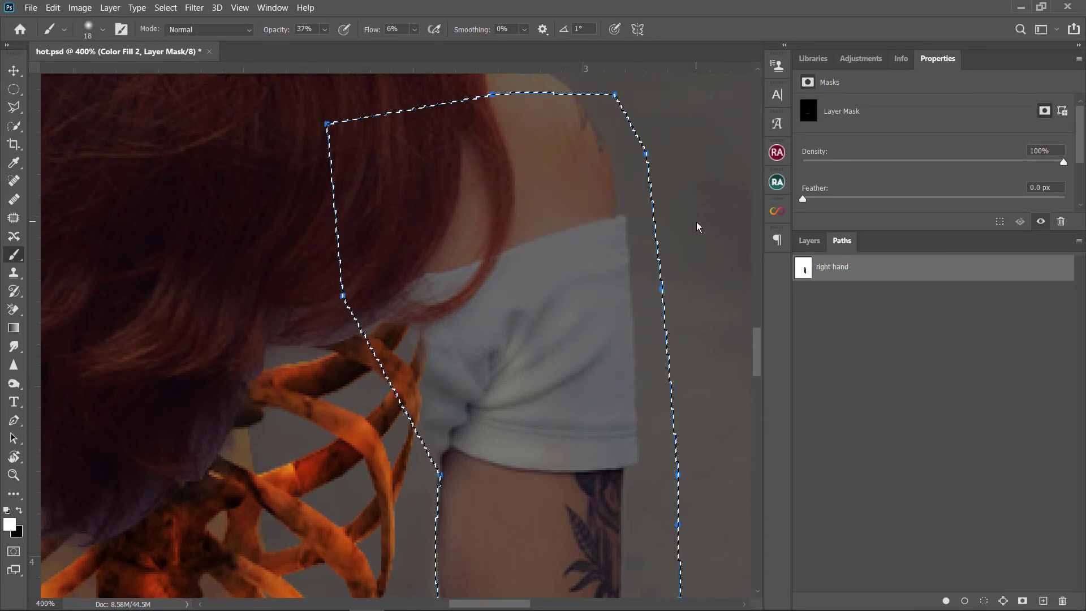
Return to the Layers list and invert the selection around the right arm.
left_click(822, 244)
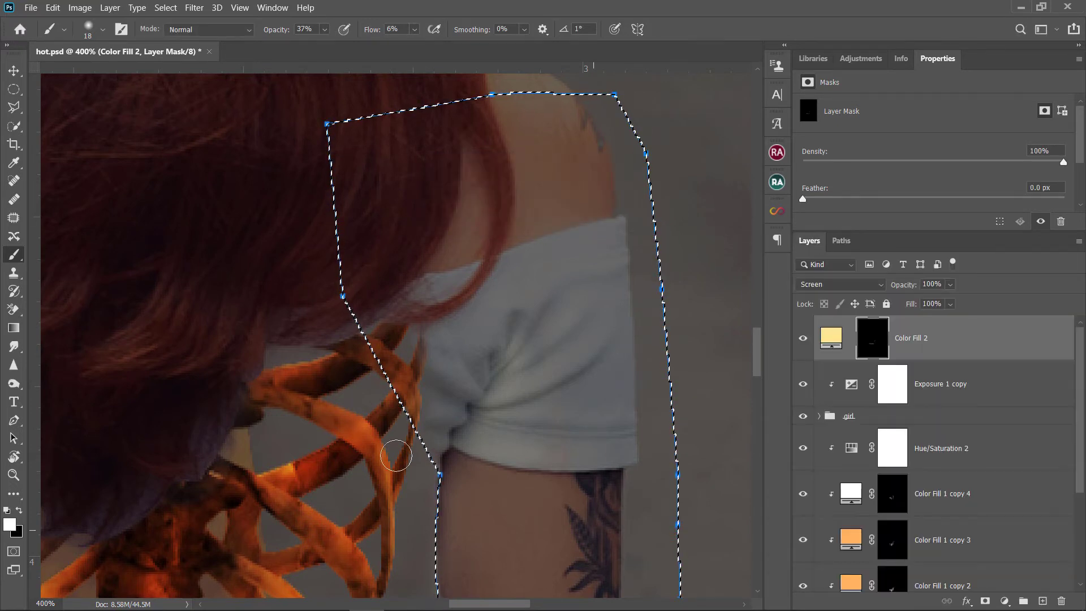
left_click_drag(533, 347, 583, 91)
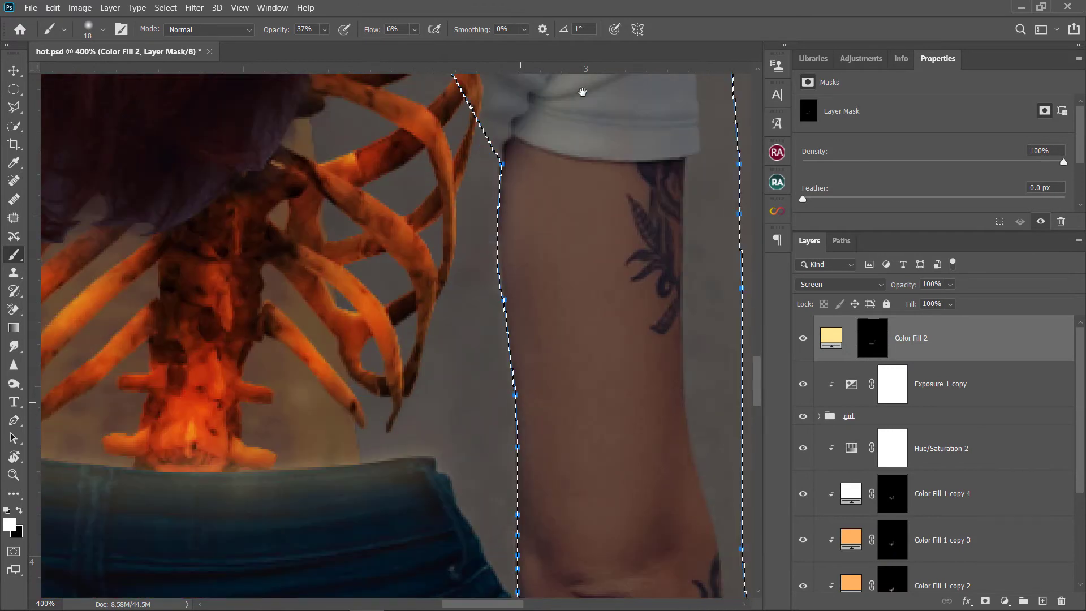
left_click(841, 241)
left_click(810, 241)
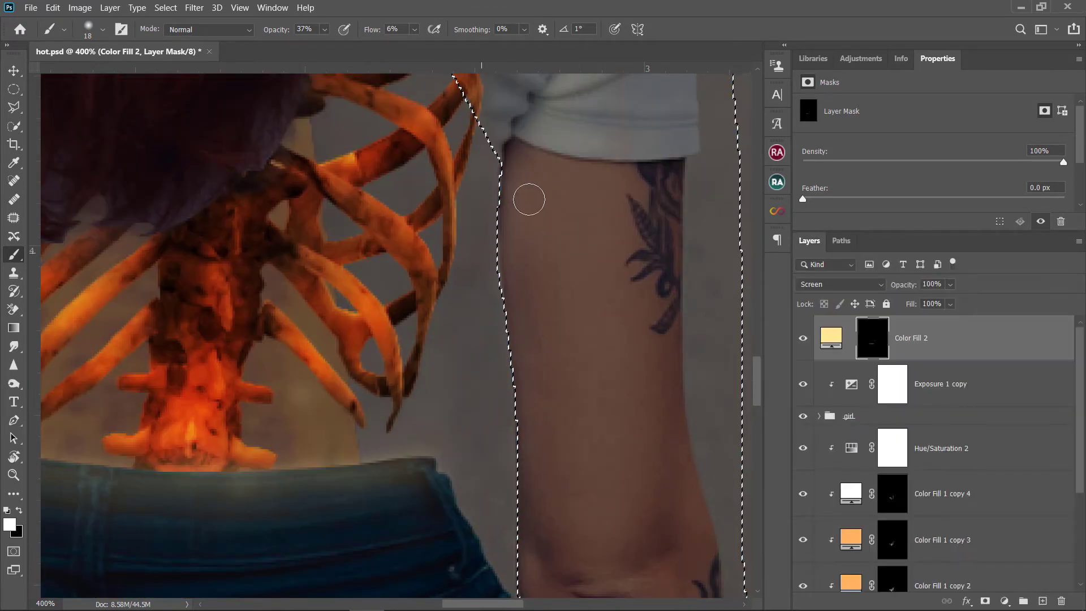
key("ctrl+shift+i")
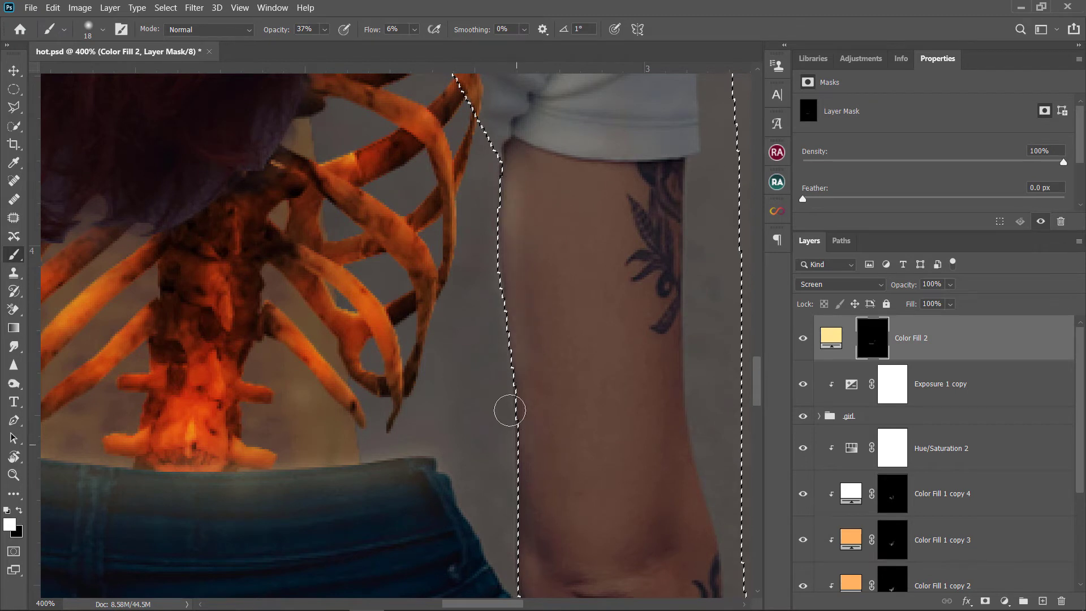
Paint the glow along the arm edge on the Color Fill 2 mask with a 40 px brush.
right_click(593, 429)
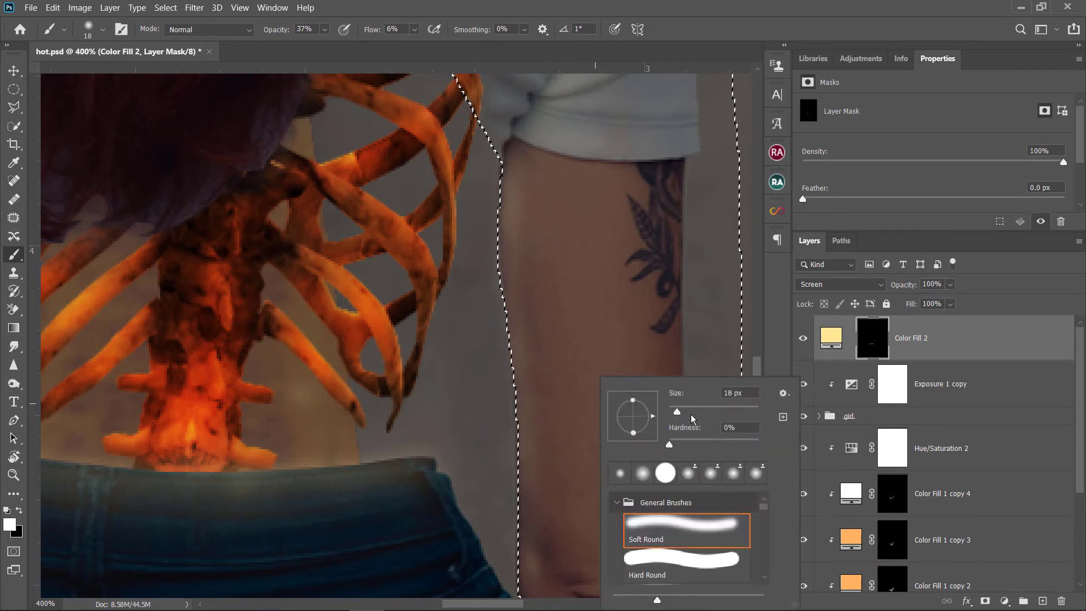
key("Return")
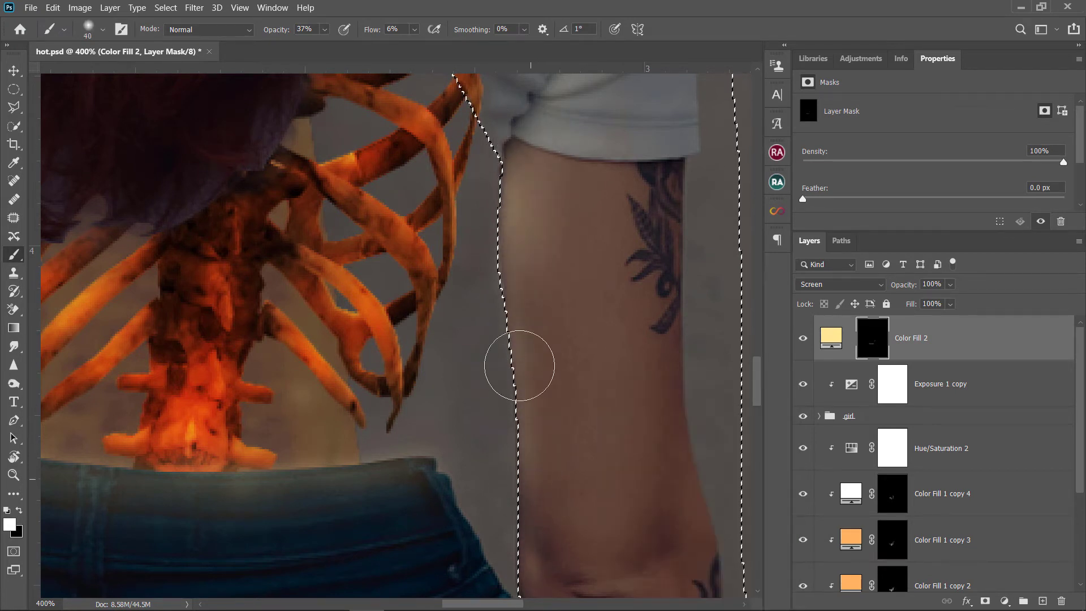
left_click_drag(564, 481, 604, 210)
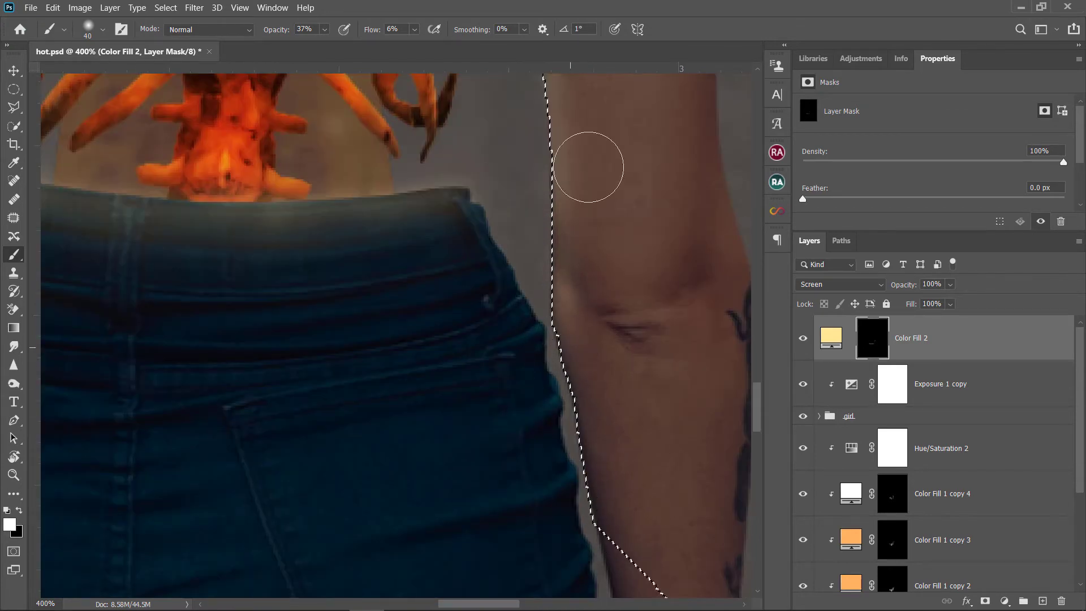
left_click_drag(616, 350, 577, 460)
key("x")
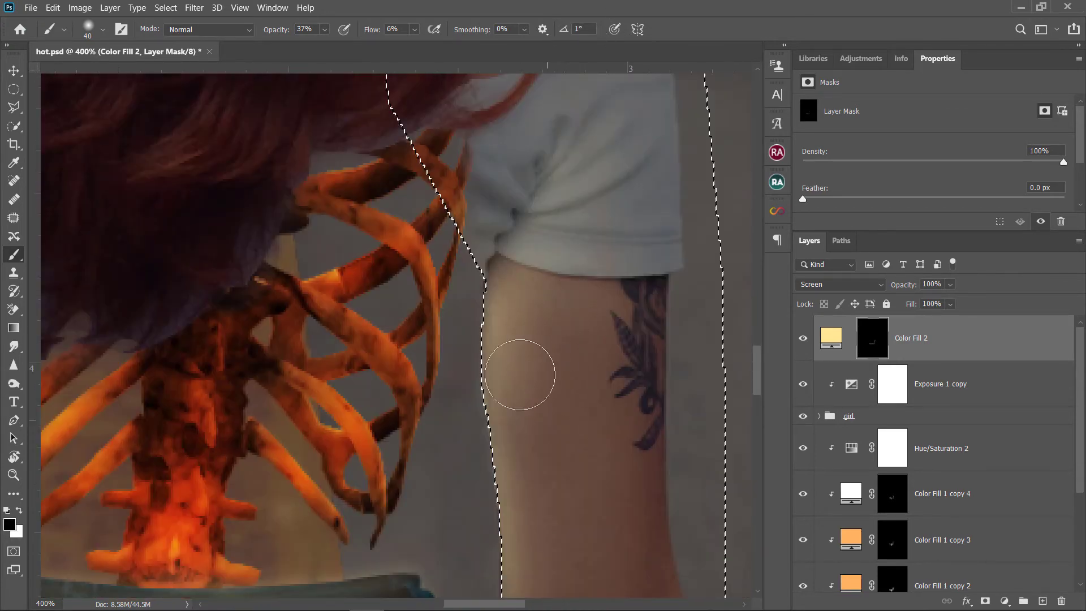
left_click_drag(567, 565, 618, 390)
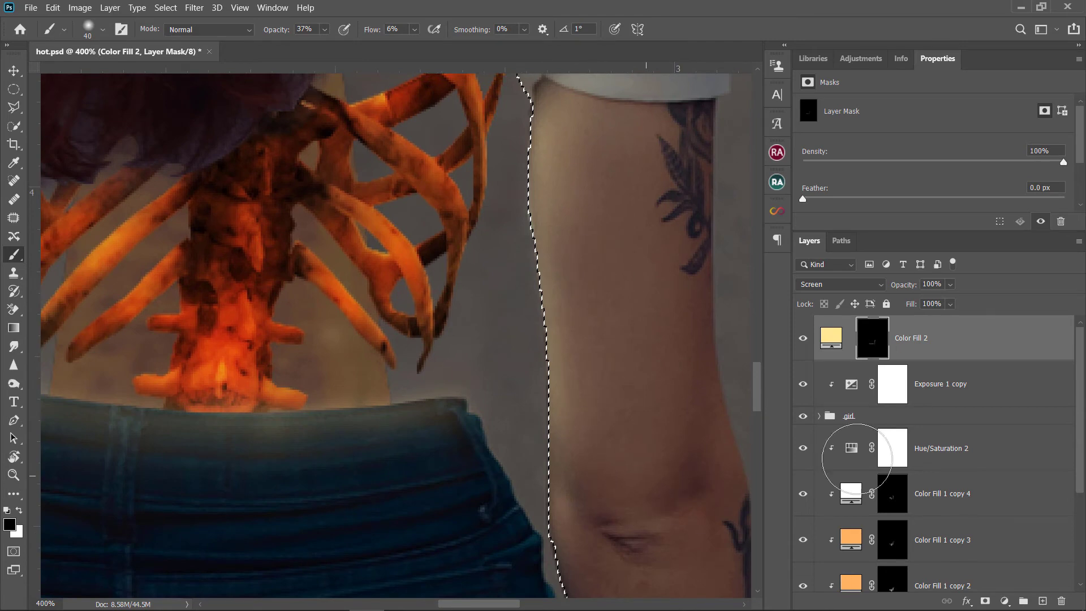
Deselect with an Elliptical Marquee click and go back to the brush.
left_click(9, 90)
left_click(600, 300)
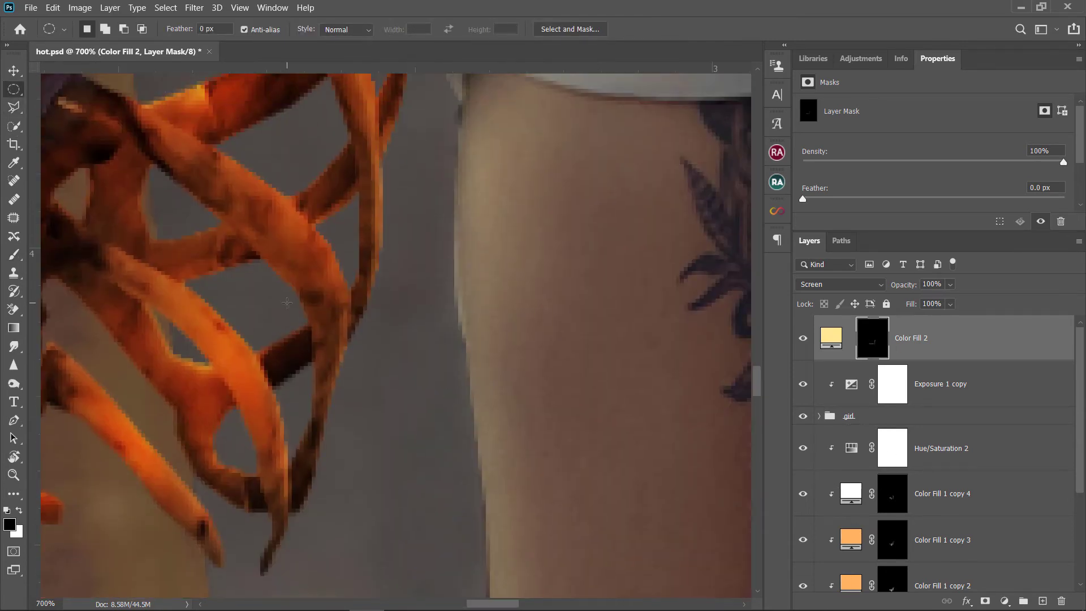
left_click(14, 254)
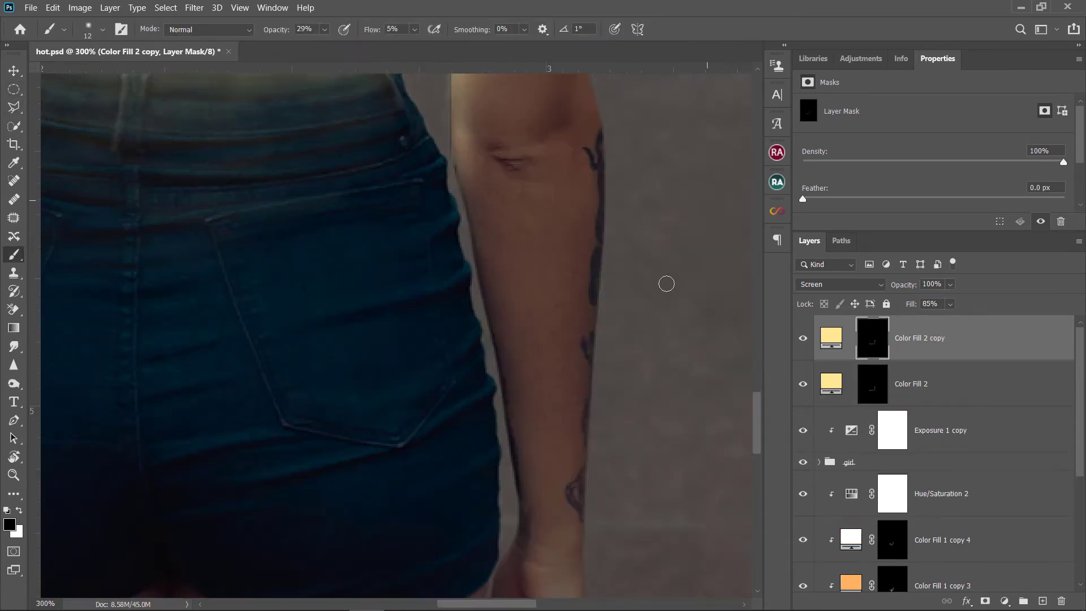
Zoom and pan over the forearm, waistband and hair to review the glow.
key("ctrl+plus")
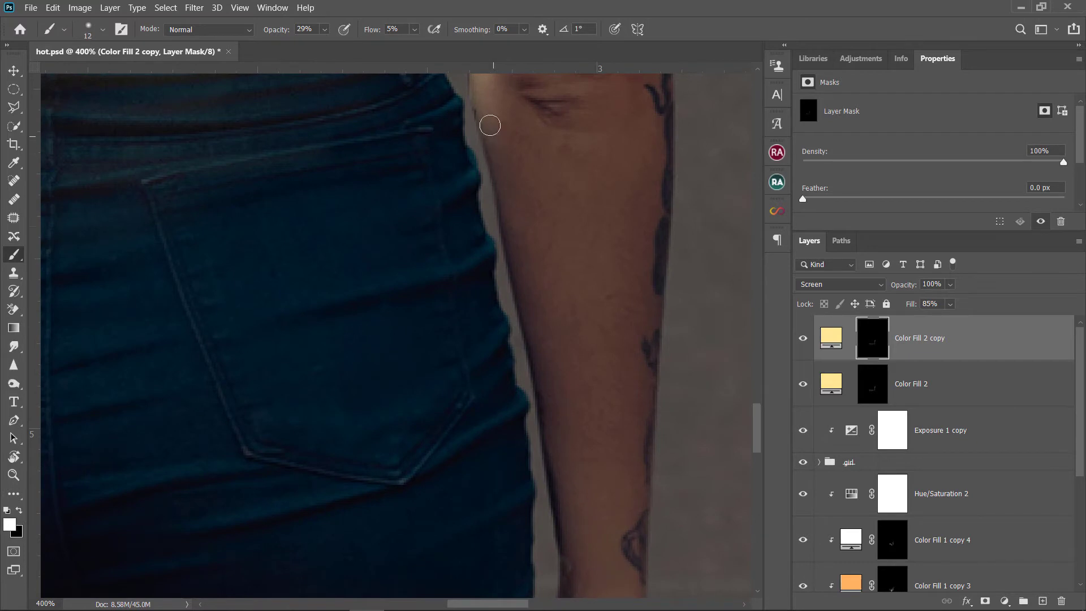
left_click_drag(570, 100, 519, 242)
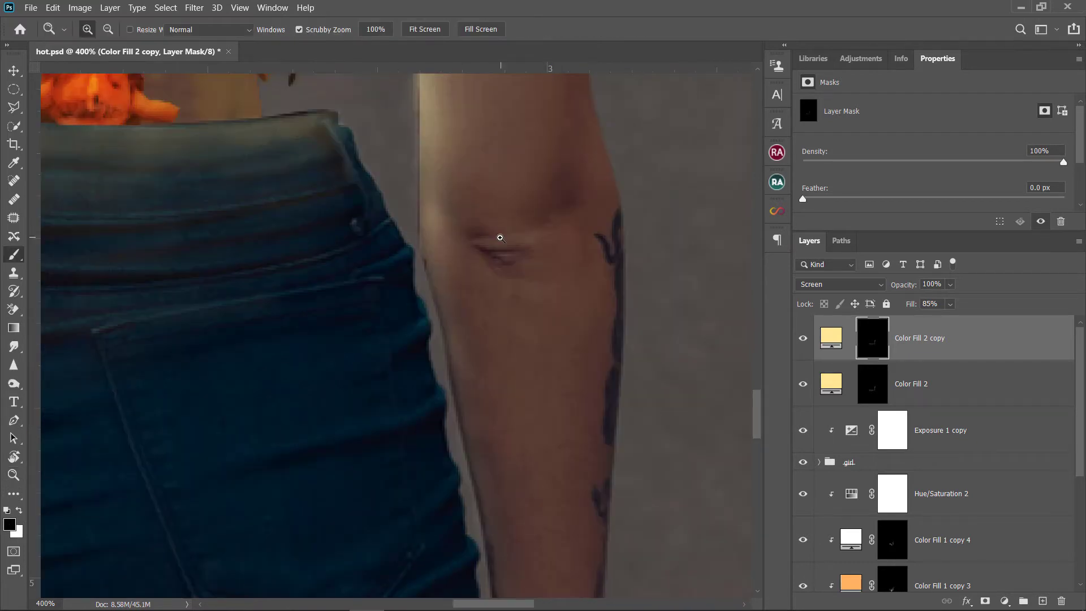
left_click_drag(546, 140, 529, 281)
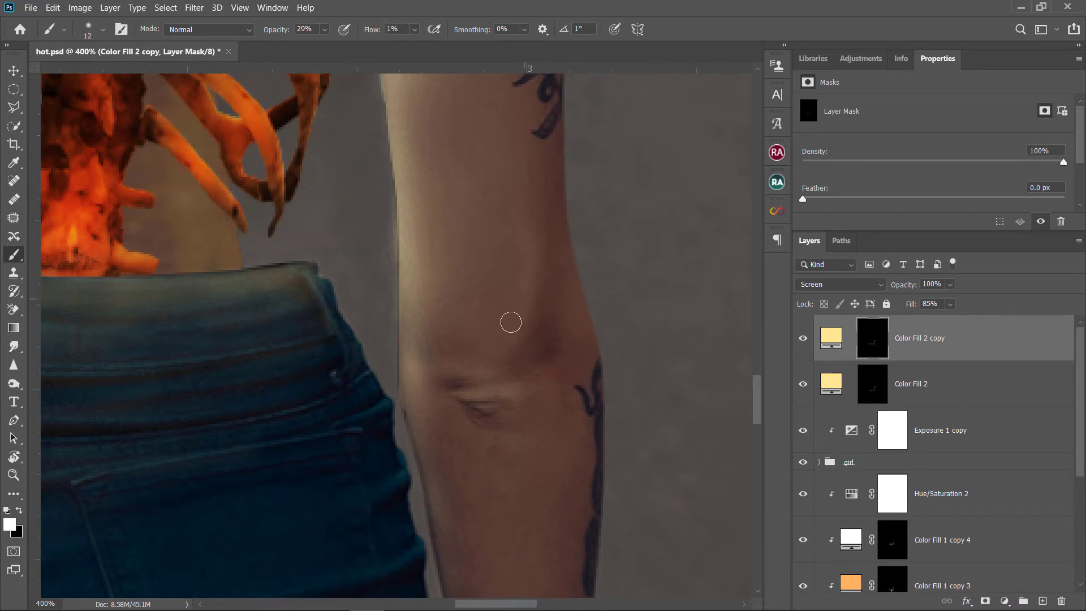
scroll(485, 206, "down", 2)
scroll(485, 206, "down", 1)
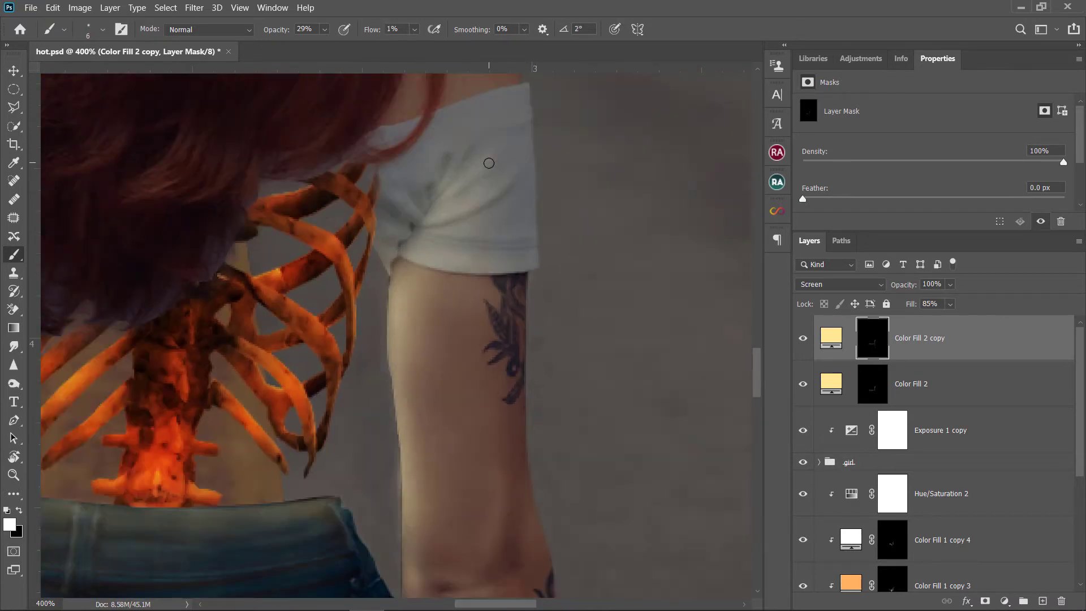
scroll(485, 206, "down", 3)
scroll(714, 366, "down", 1)
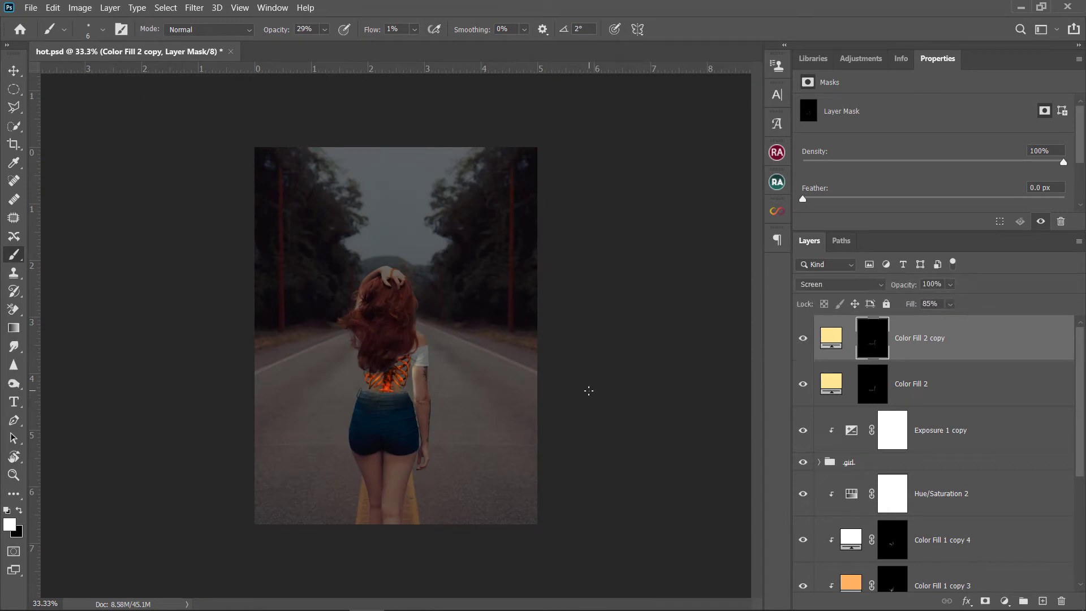
scroll(588, 390, "up", 1)
scroll(598, 419, "down", 2)
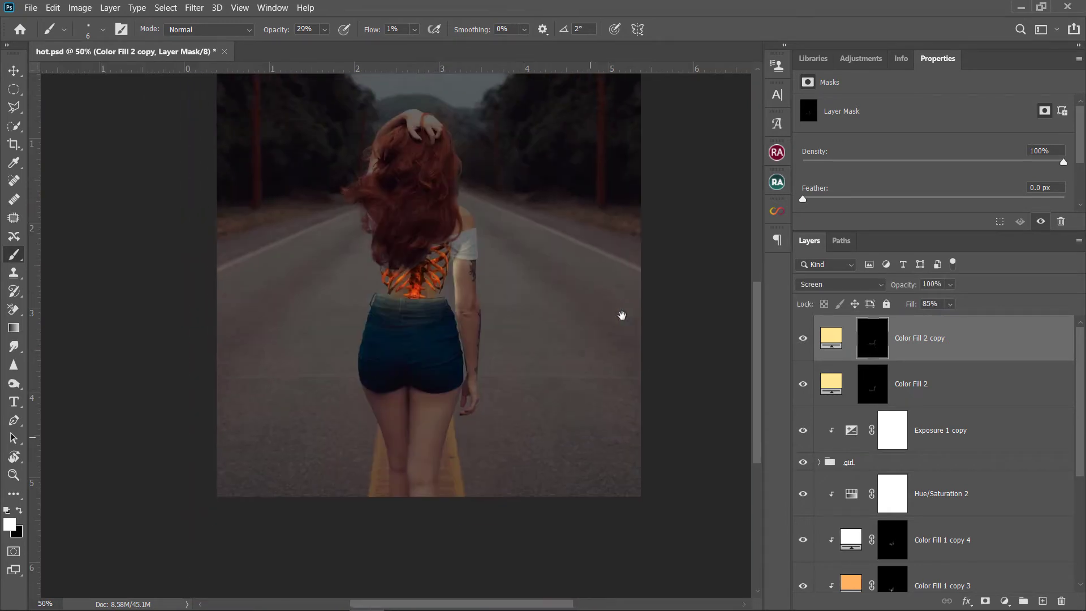
scroll(620, 315, "up", 1)
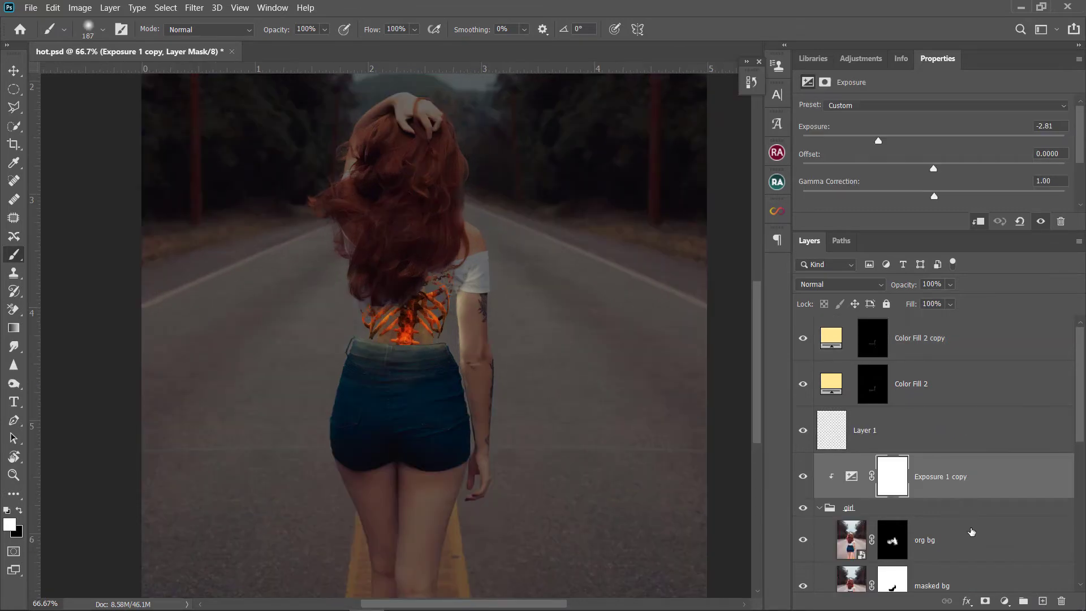
Select the Exposure 1 copy, then the empty Layer 2 in the girl group.
left_click(971, 529)
left_click(987, 538)
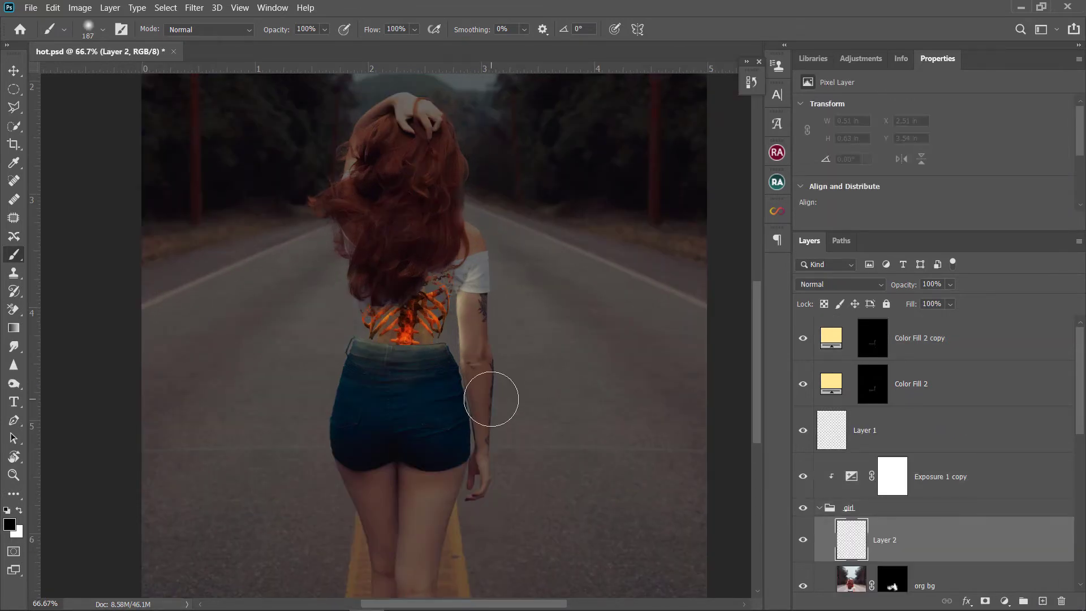
scroll(493, 382, "up", 1)
Choose the Dispersion 3 brush at 199 px.
scroll(494, 382, "up", 1)
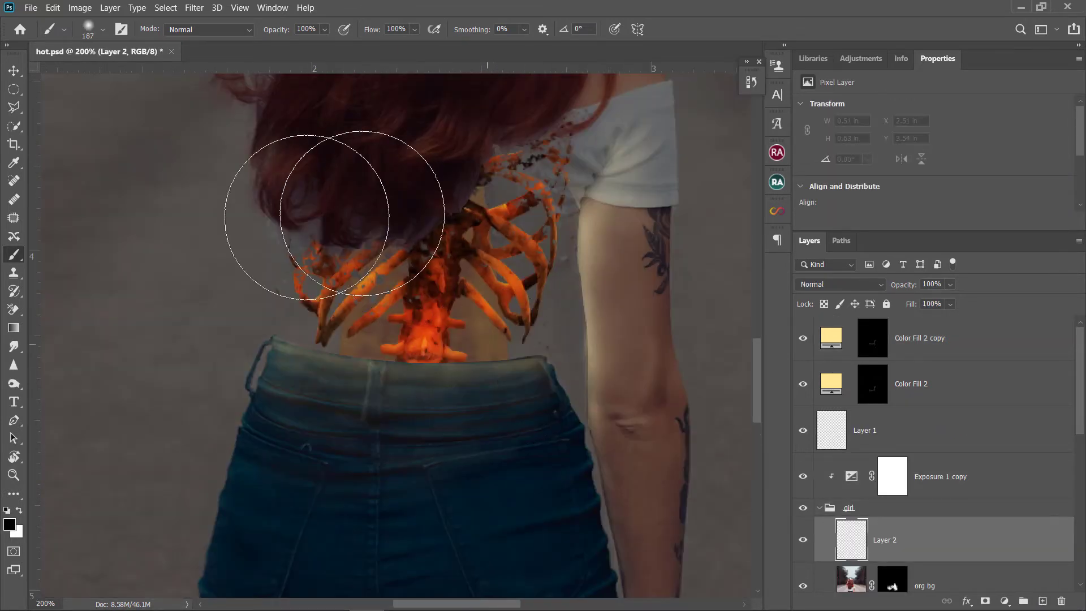
right_click(390, 238)
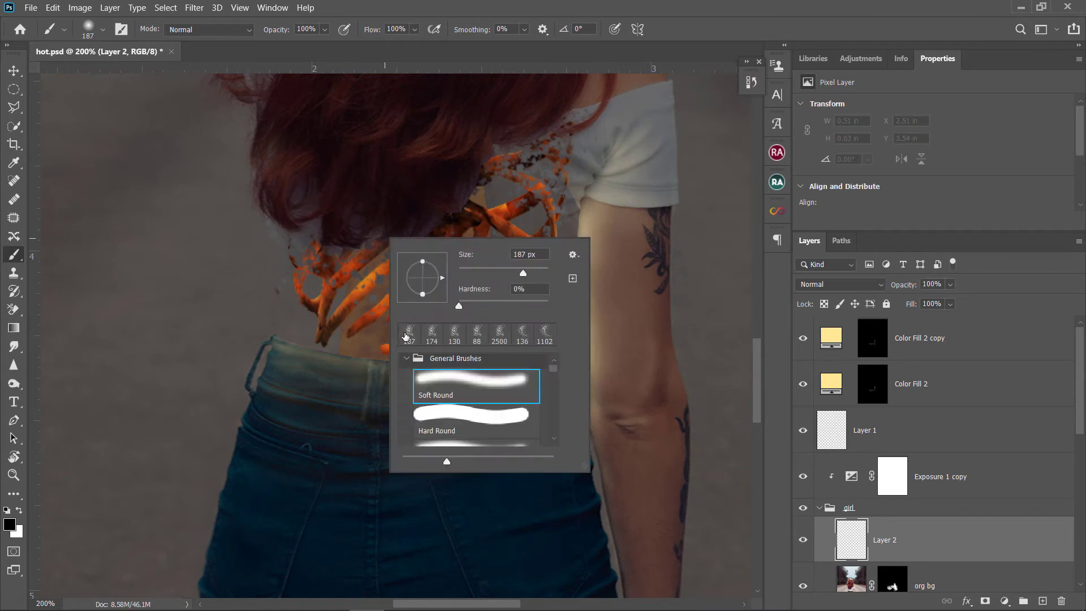
left_click_drag(554, 369, 554, 434)
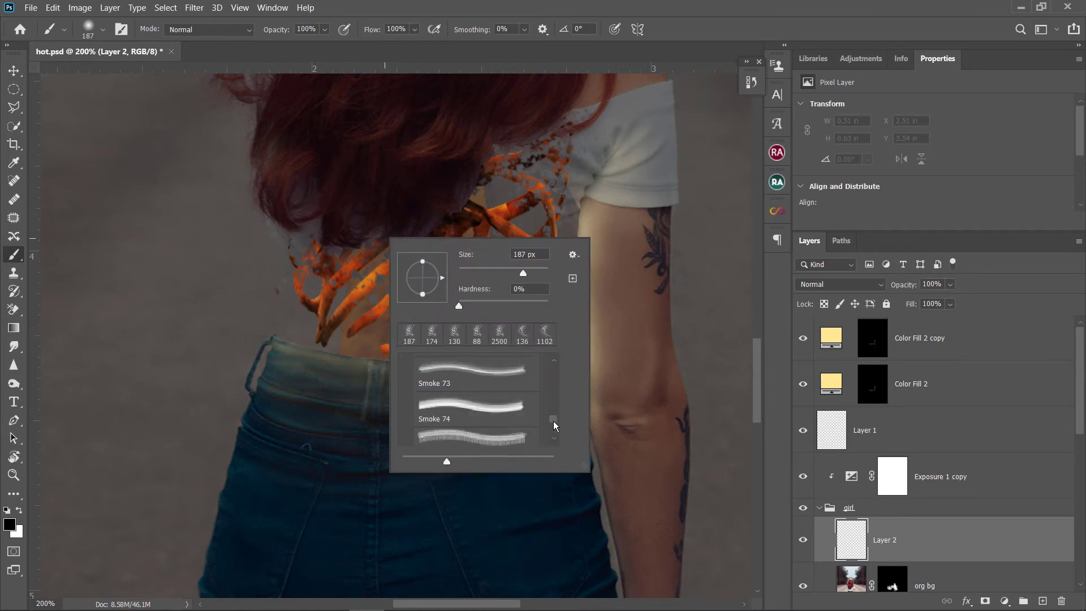
scroll(553, 432, "down", 2)
scroll(496, 411, "up", 2)
scroll(496, 407, "up", 2)
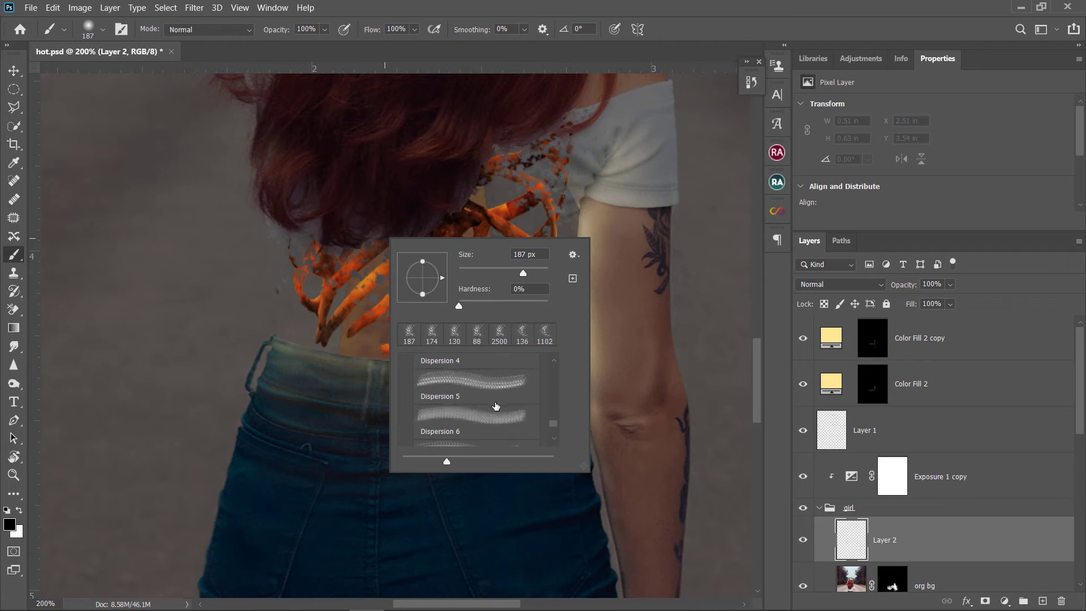
scroll(493, 399, "up", 1)
scroll(492, 398, "up", 1)
scroll(492, 396, "up", 1)
left_click(483, 380)
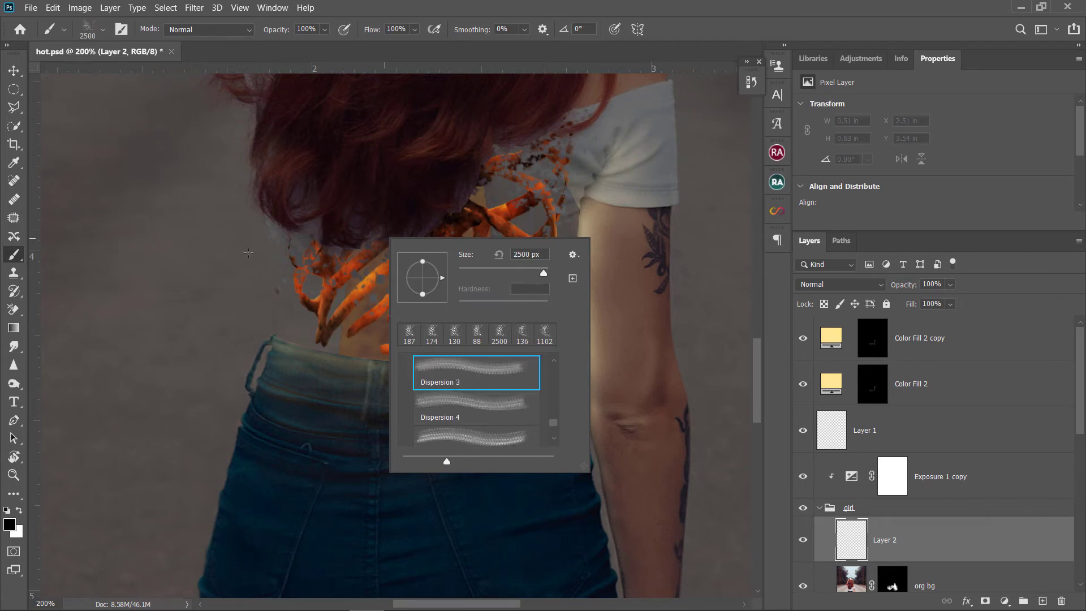
type("199")
key("Return")
Stamp dispersion dabs beside the ribcage and near the hair, shrinking the brush between them.
right_click(560, 259)
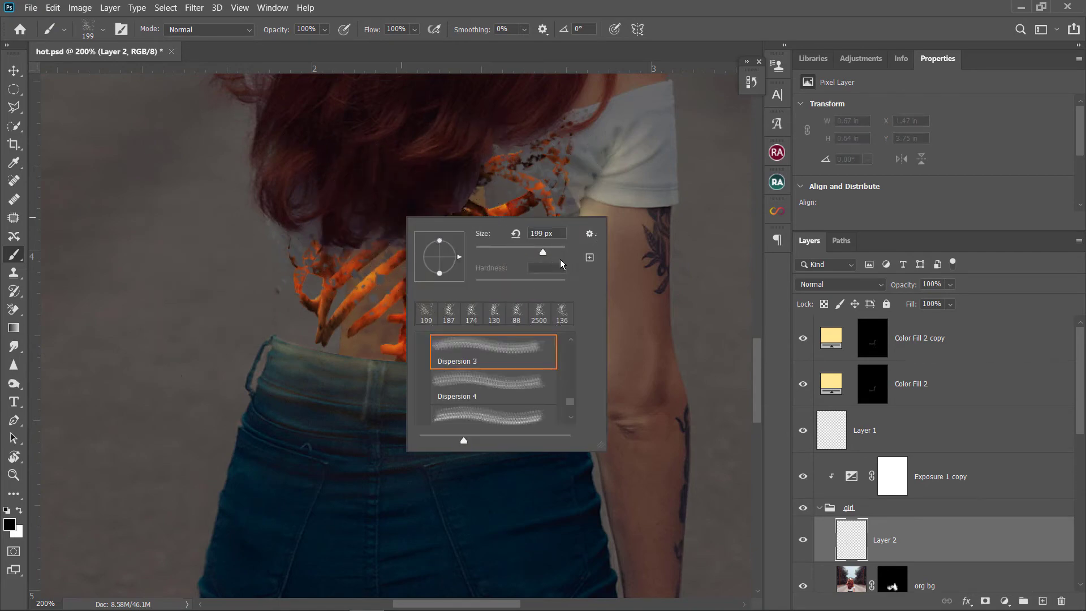
key("Return")
key("ctrl+minus")
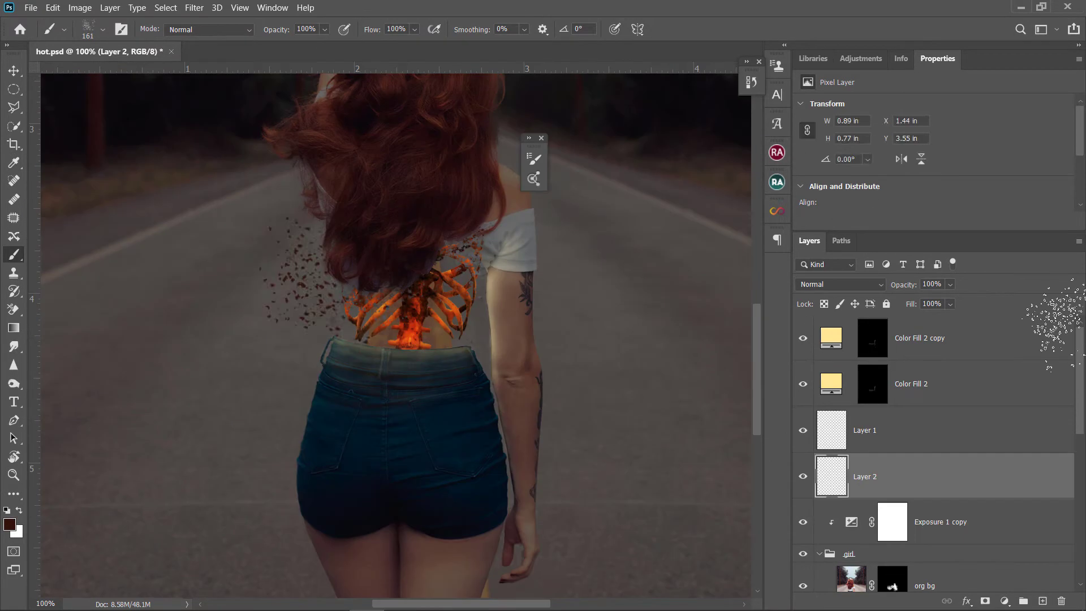
left_click(405, 311)
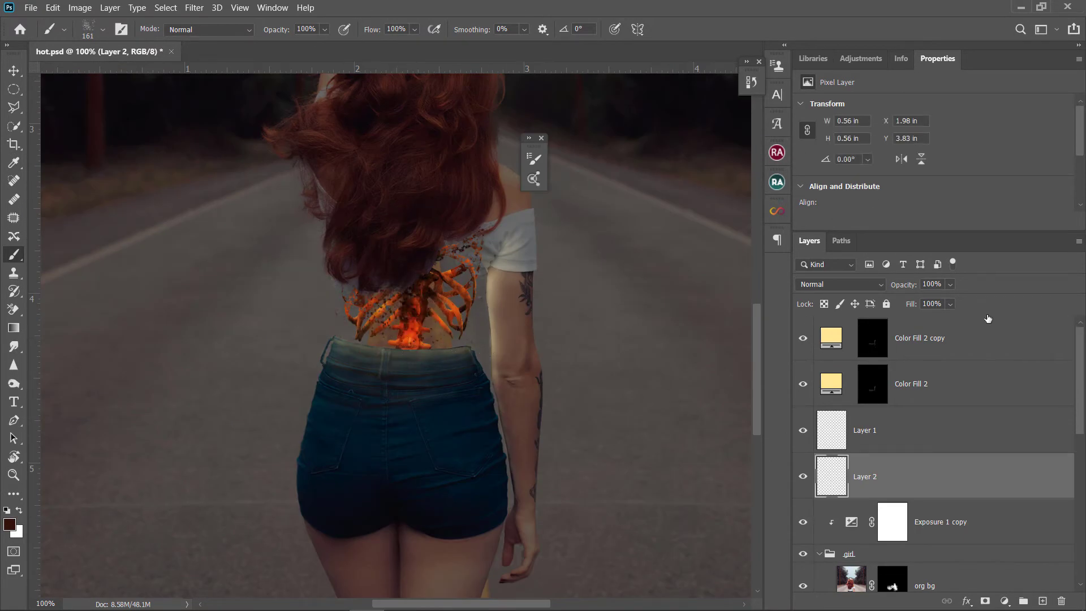
right_click(729, 328)
left_click(852, 350)
key("Return")
left_click(475, 246)
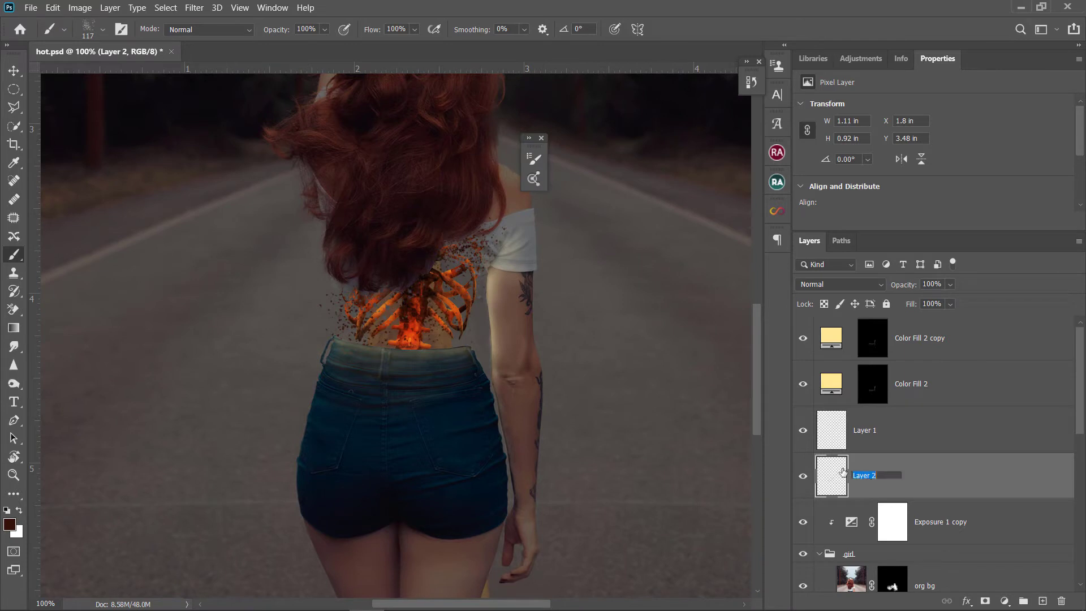
Rename Layer 2 to 'dark', then paint orange particles sampled from the spine on a new layer.
type("dark")
key("Return")
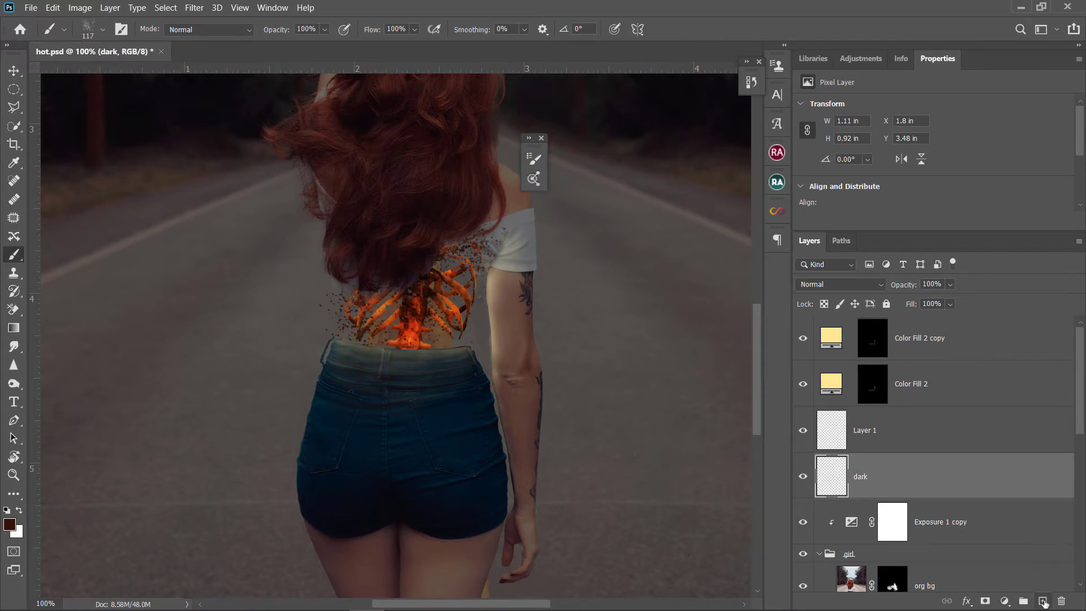
left_click(1044, 601)
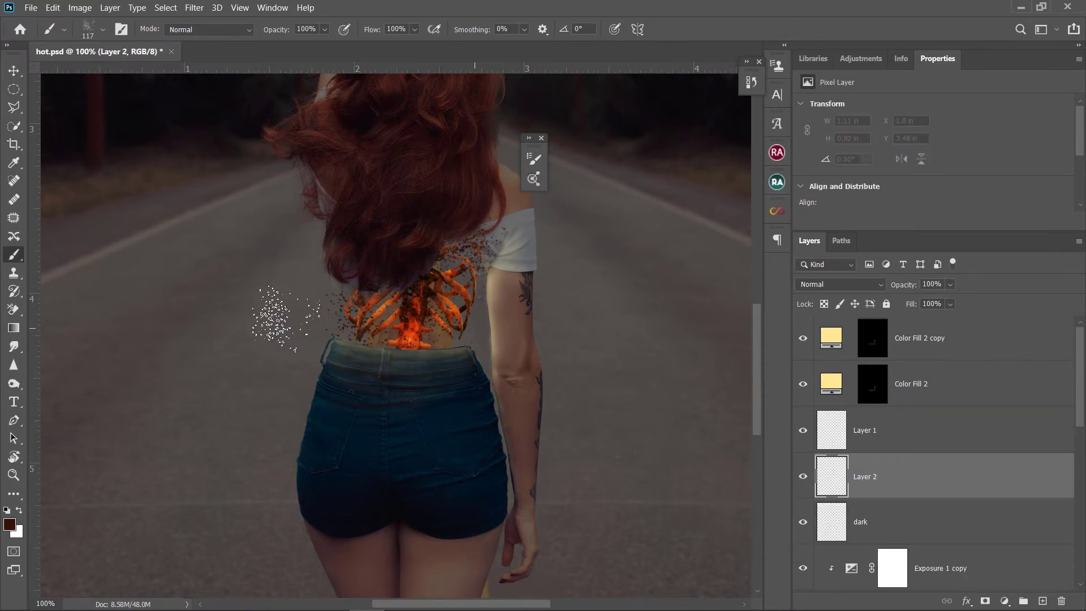
left_click(414, 331, "alt")
left_click(348, 287)
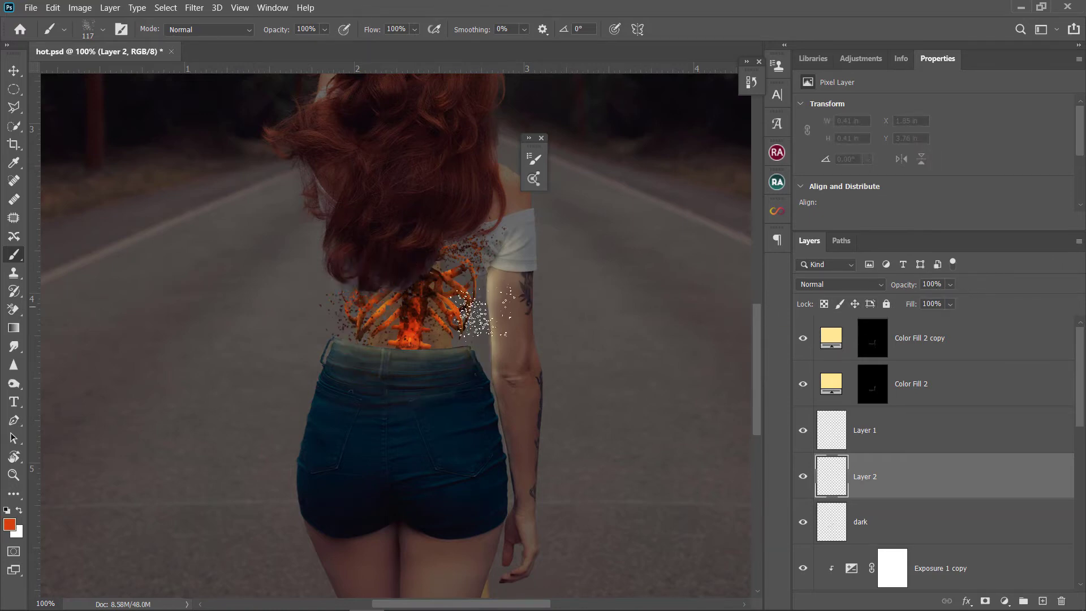
left_click(413, 305)
Set the particle layer to Color Dodge and paint more orange particles above the ribcage.
left_click(820, 284)
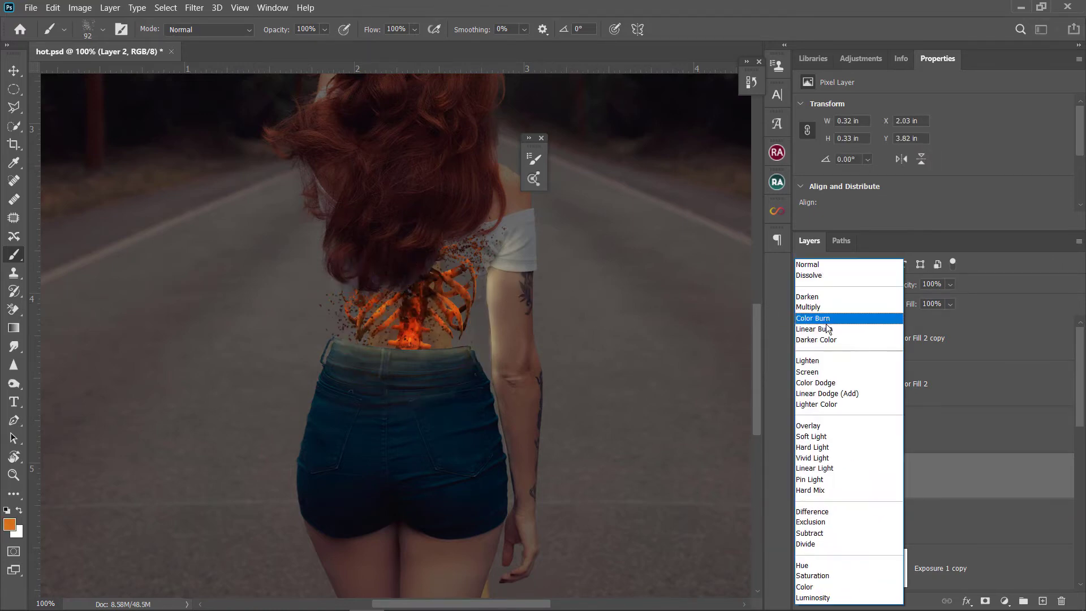
left_click(825, 384)
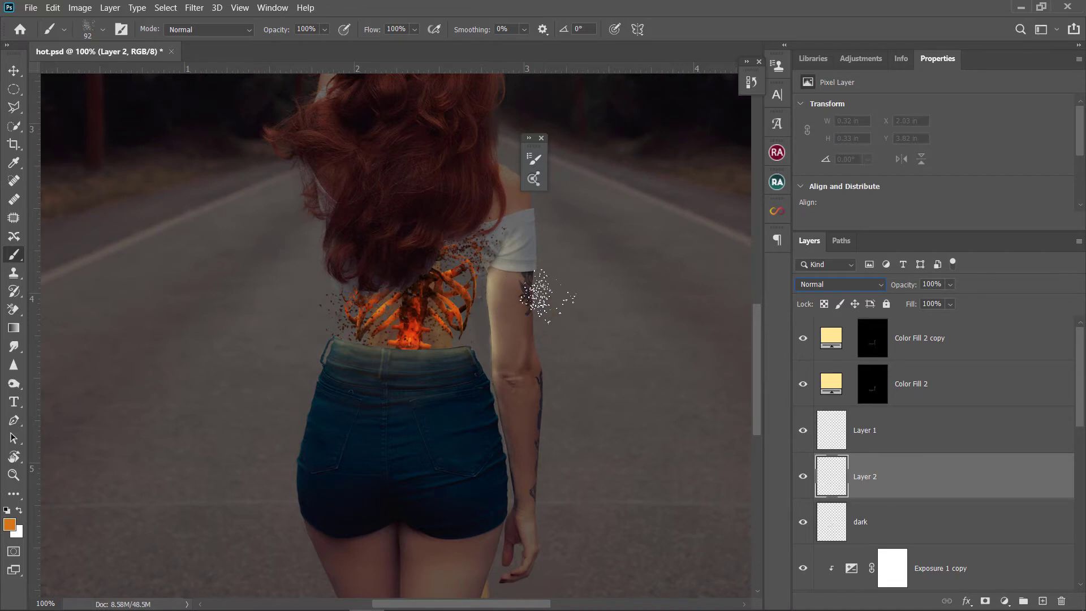
key("z")
key("b")
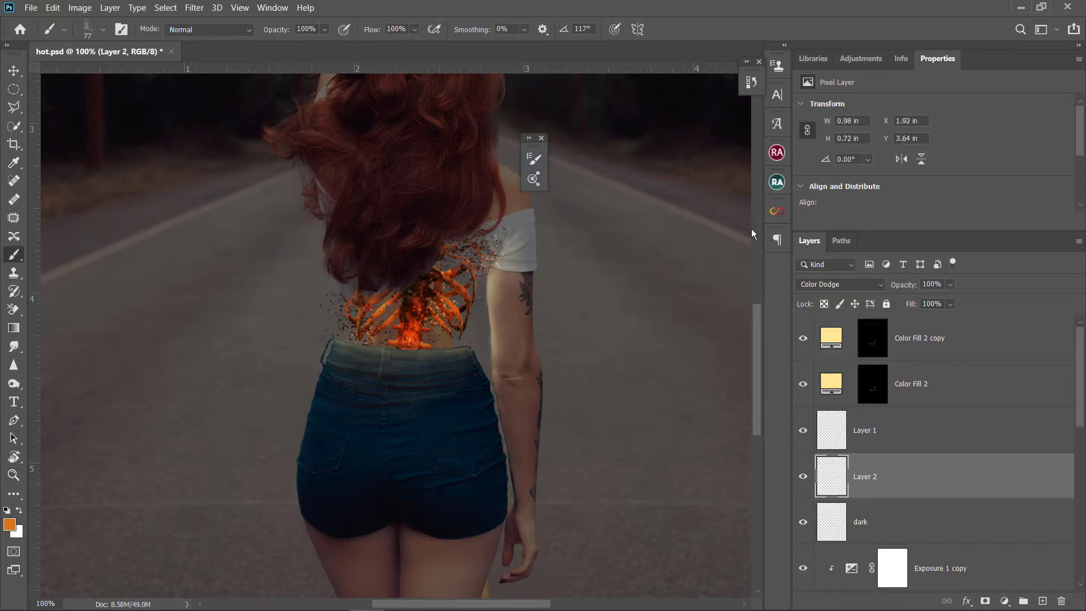
left_click_drag(470, 271, 464, 192)
key("ctrl+shift+j")
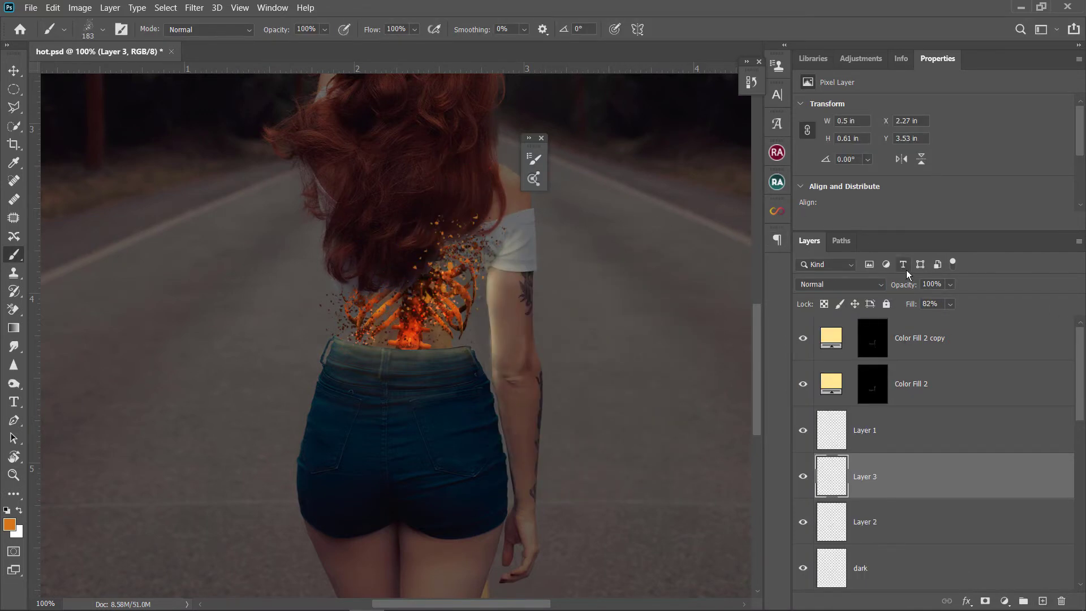
Paint orange sparks over the waistband, blended as Lighter Color at 96% fill.
type("100")
key("Return")
left_click(379, 291, "alt")
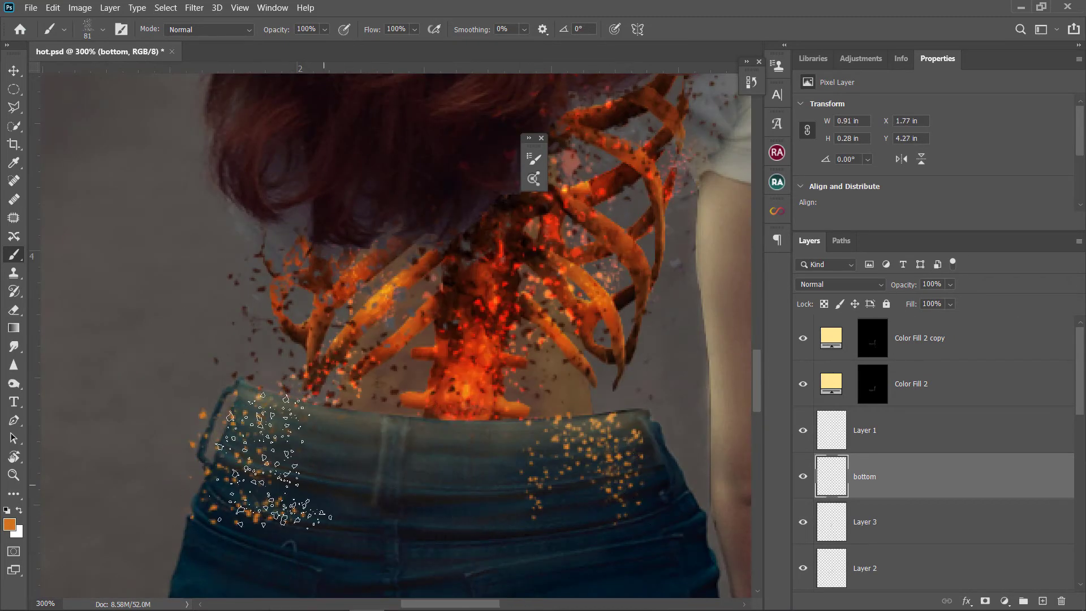
left_click(864, 287)
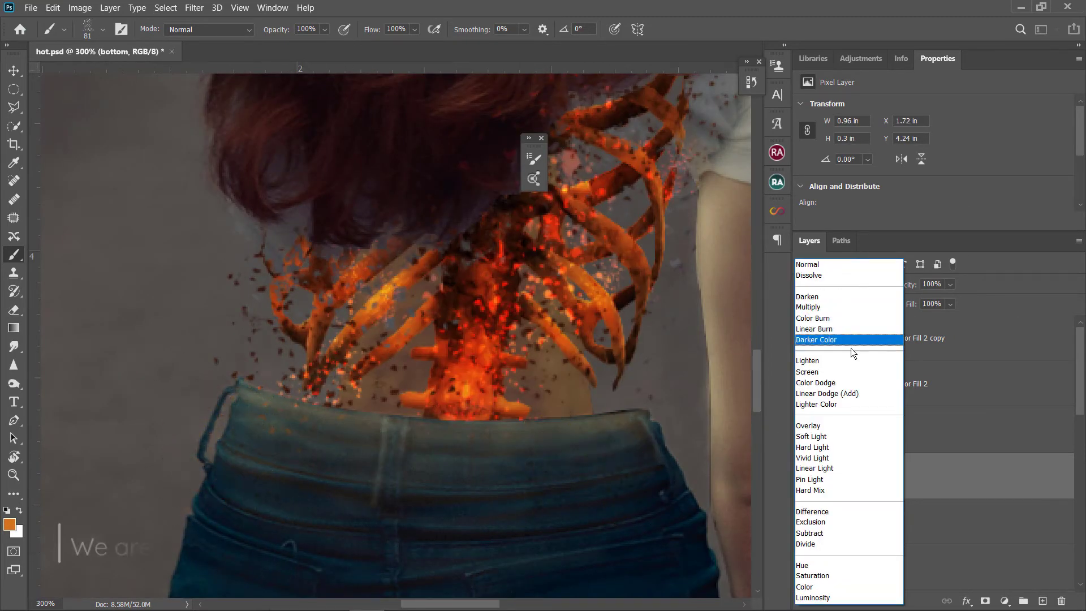
left_click(853, 399)
type("96")
key("Return")
Pick the plain Eraser on the bottom layer and fit the whole image in view.
key("e")
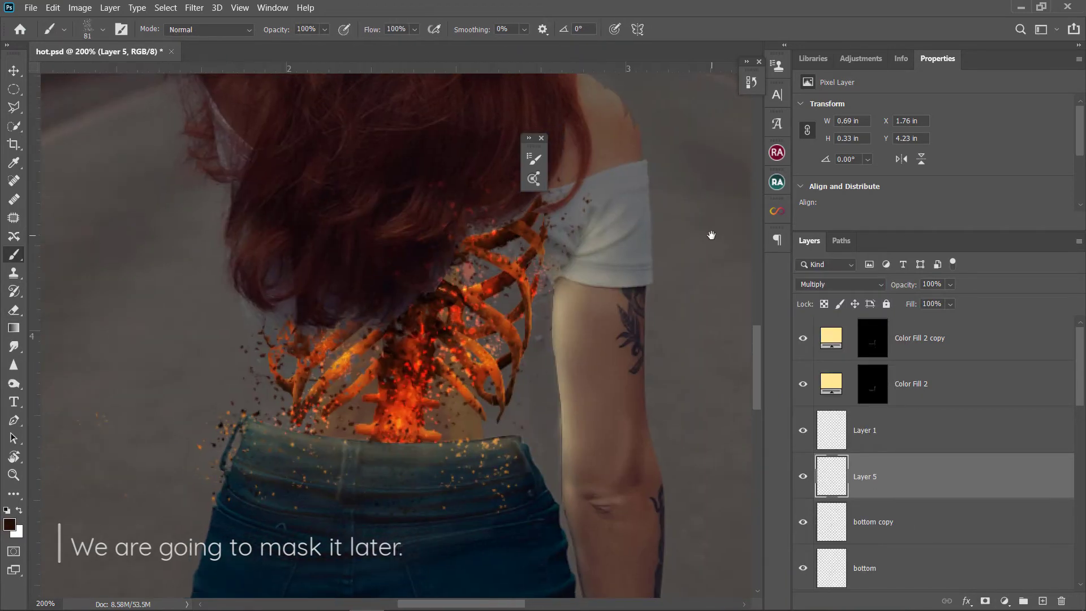
key("alt+bracketleft")
key("alt+bracketleft")
right_click(13, 310)
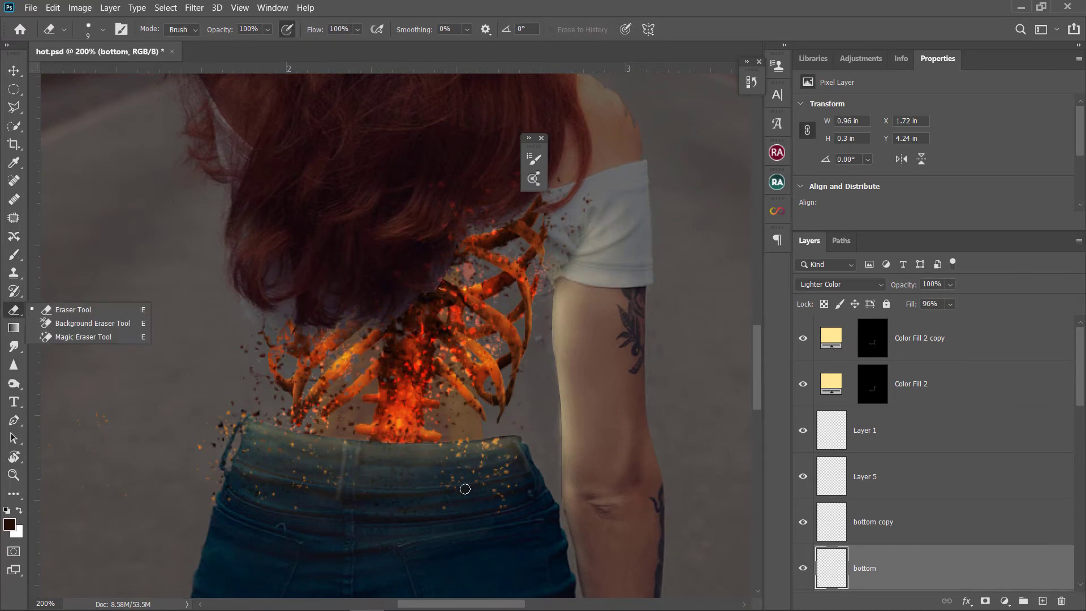
left_click(45, 311)
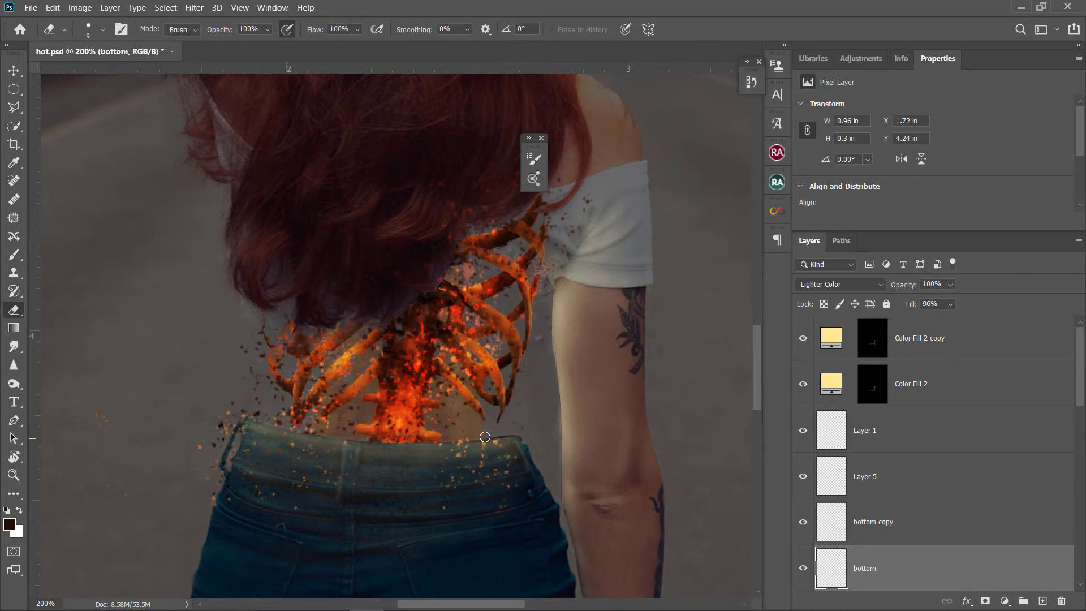
key("ctrl+0")
key("ctrl+plus")
key("ctrl+plus")
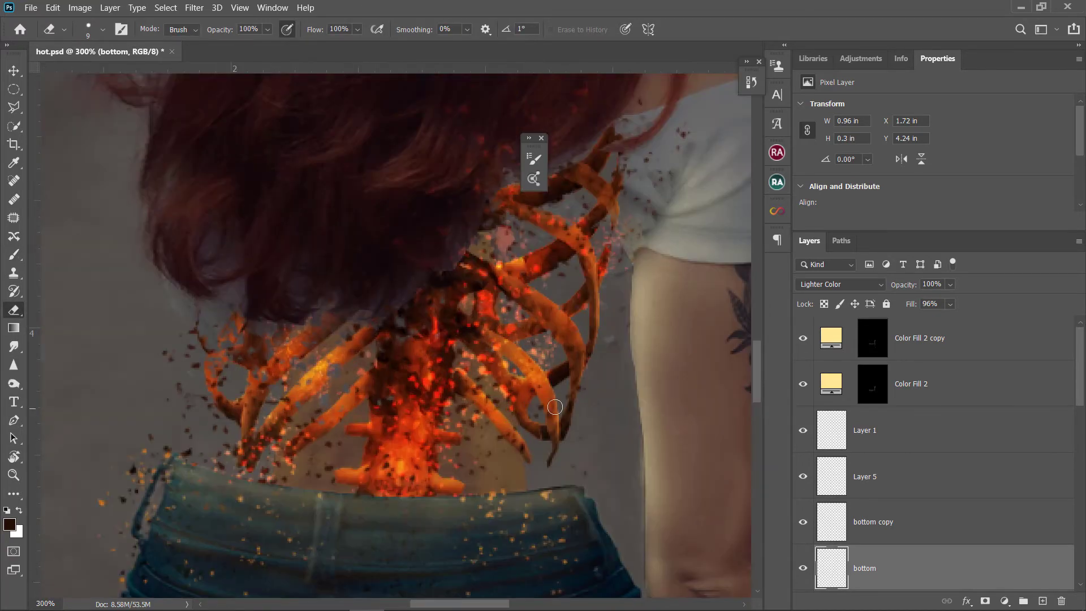
key("ctrl+0")
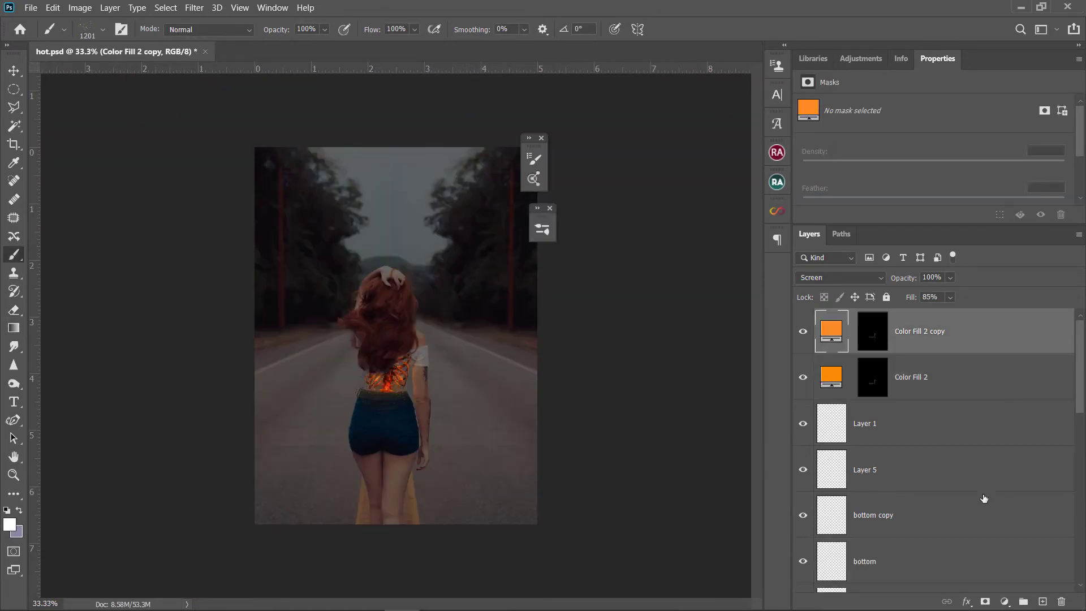
Add a Hue/Saturation adjustment with the hue shifted to -11.
left_click(1004, 601)
left_click(1018, 469)
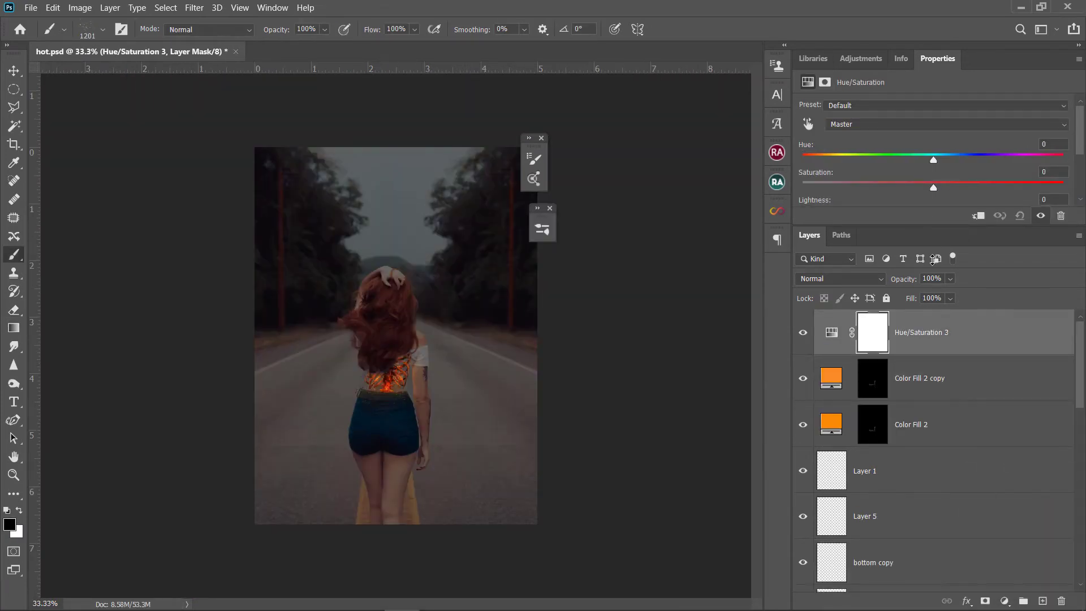
mouse_move(934, 188)
left_mouse_down()
mouse_move(976, 199)
mouse_move(933, 189)
left_mouse_up()
mouse_move(933, 160)
left_mouse_down()
mouse_move(920, 164)
mouse_move(932, 189)
left_mouse_up()
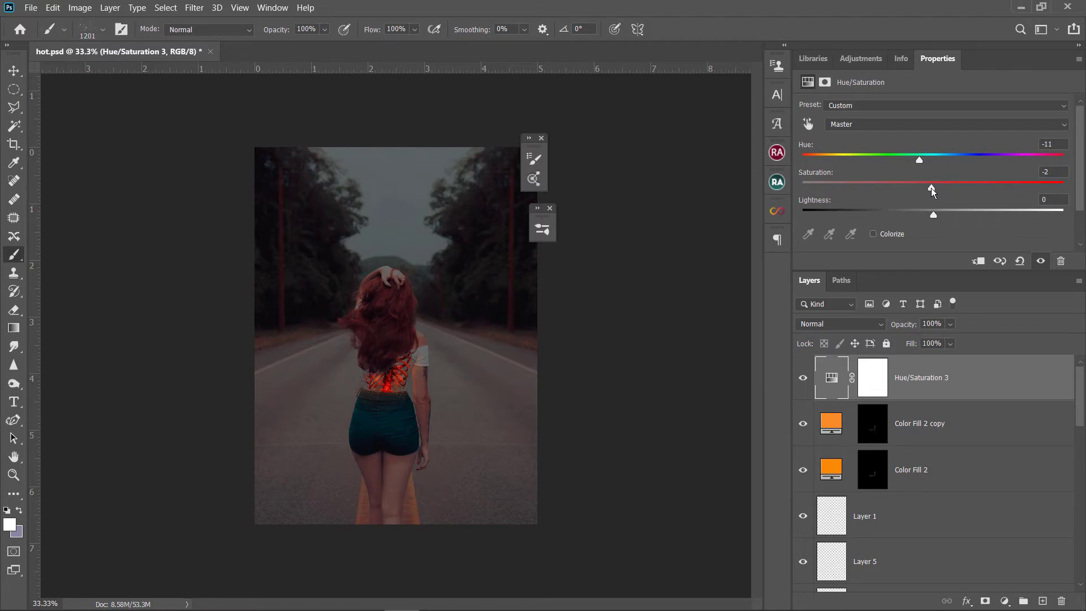
Add an Exposure adjustment lowered to -0.97 to darken the image.
left_click(1006, 601)
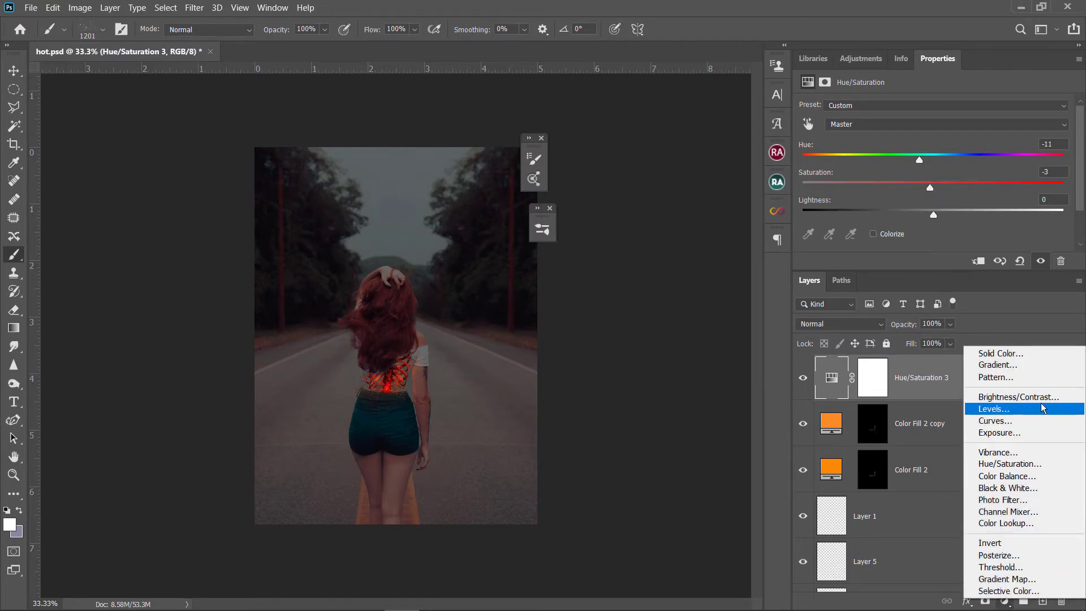
left_click(1030, 434)
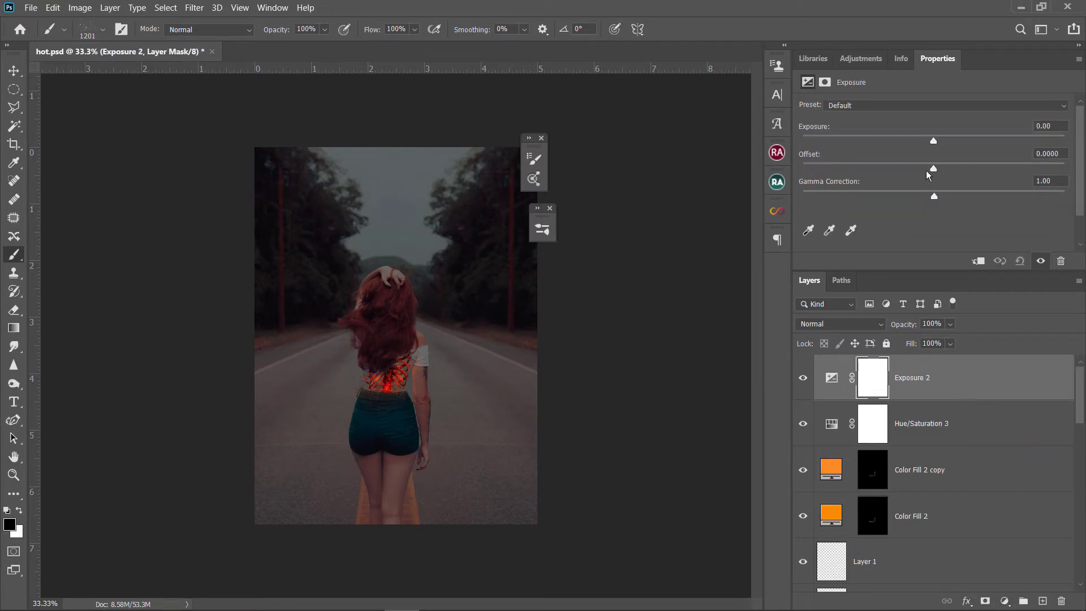
left_click_drag(921, 141, 905, 142)
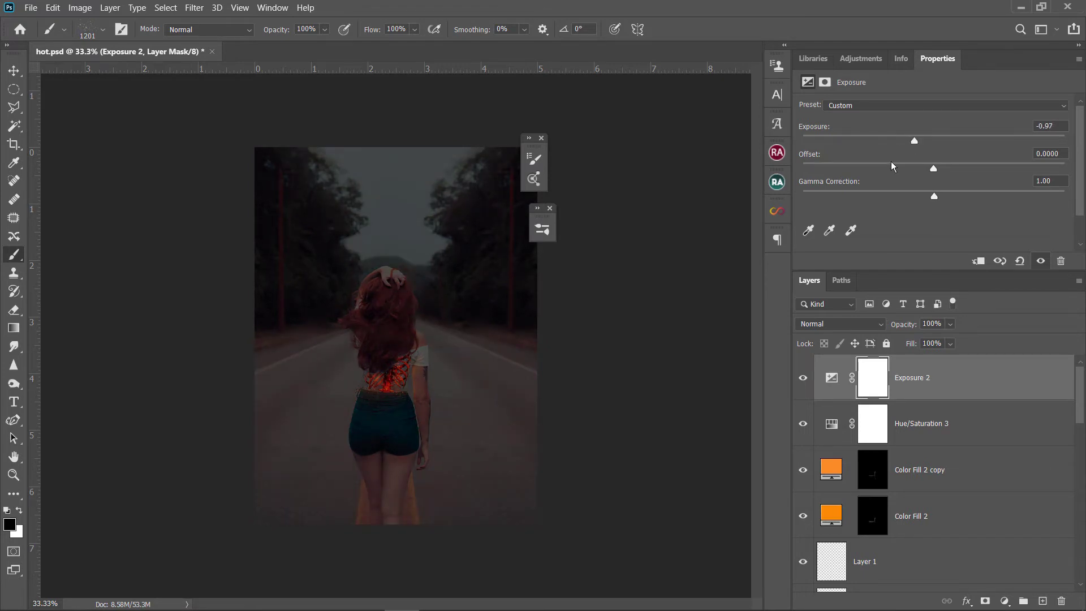
Paint black on the Exposure mask with a 99 px soft round brush to spare the glowing ribcage.
right_click(328, 257)
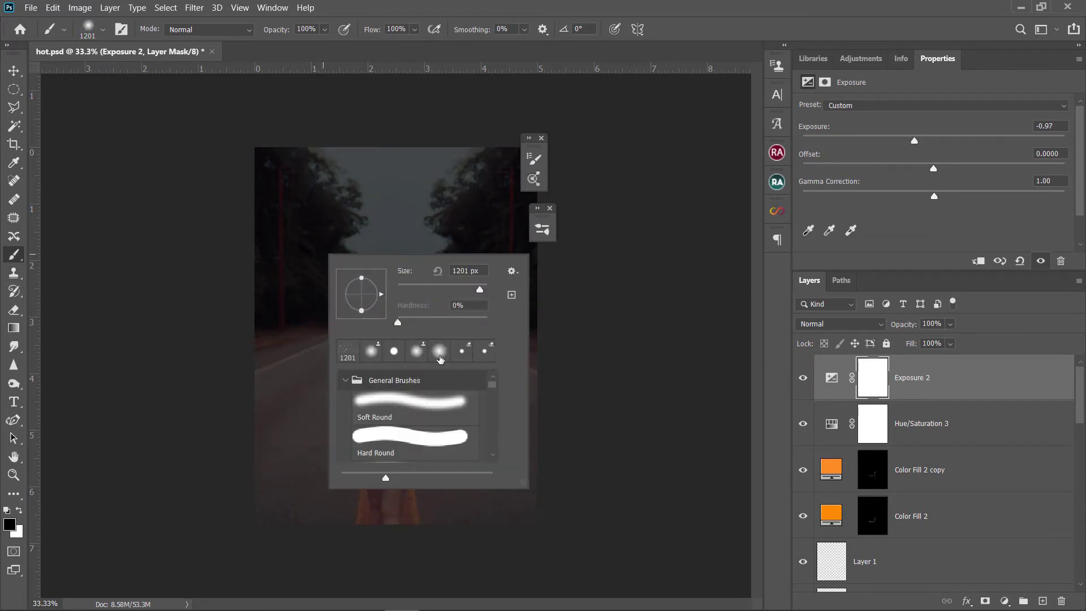
left_click(410, 406)
left_click_drag(480, 290, 442, 290)
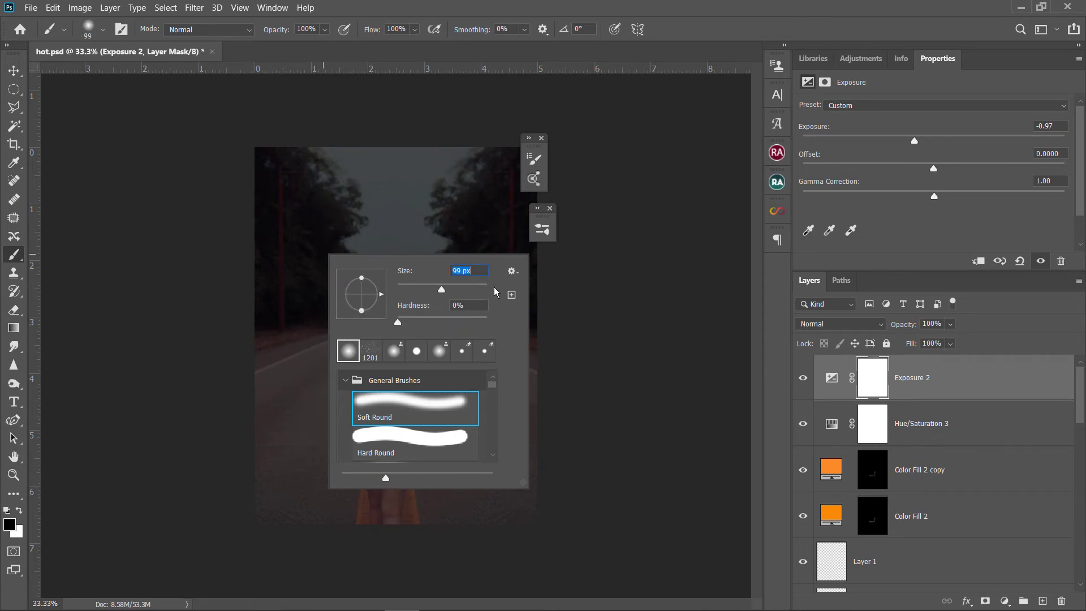
left_click(355, 32)
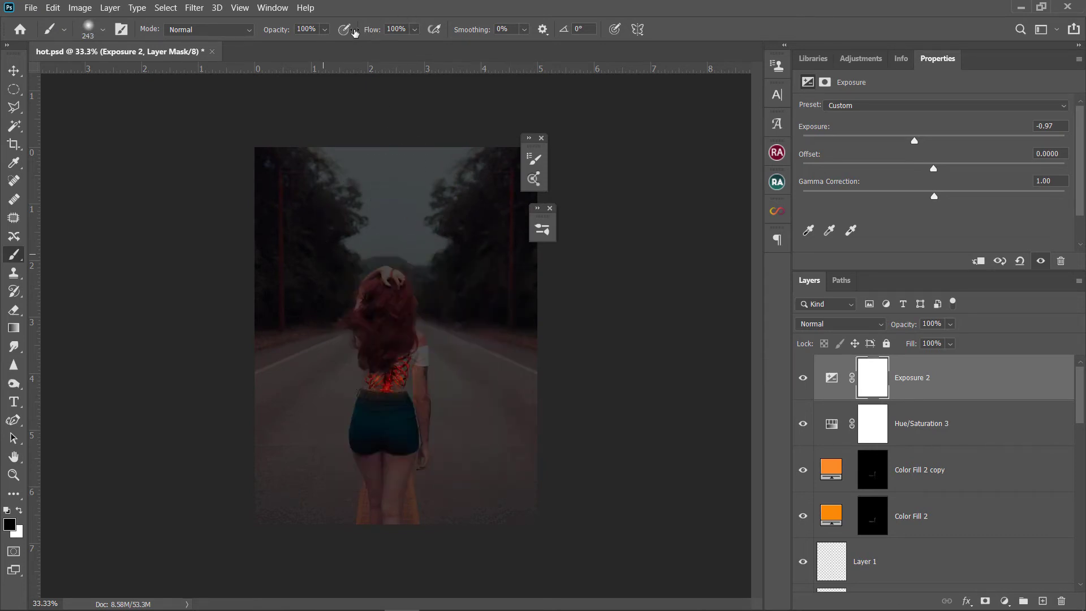
type("54")
key("shift+1")
key("shift+6")
left_click_drag(405, 375, 388, 375)
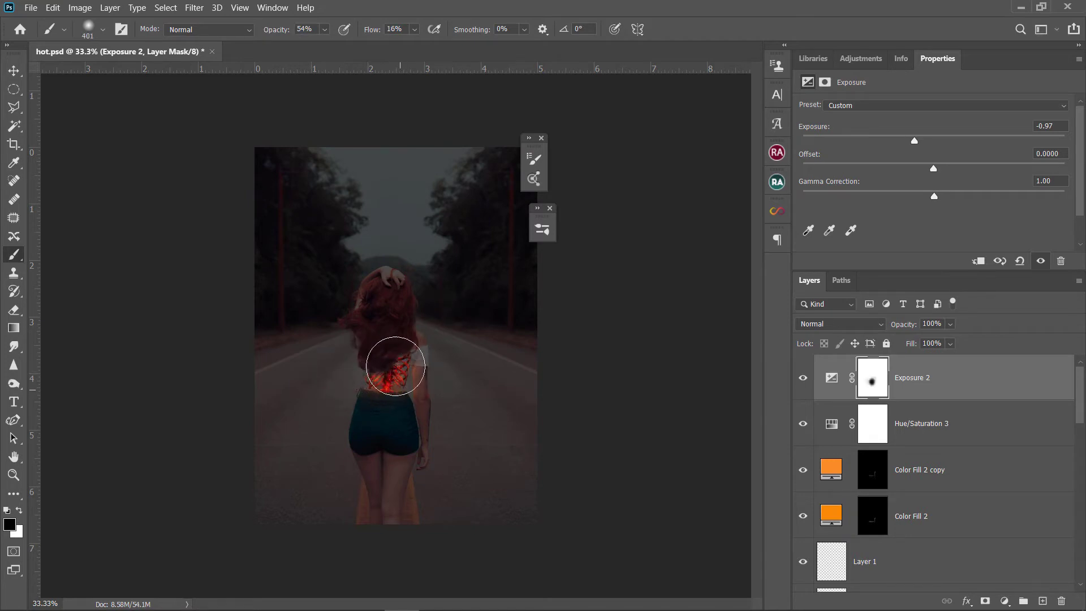
key("bracketleft")
key("bracketleft")
key("bracketleft")
Compare the darkening on and off, then add an empty Layer 6 on top.
left_click(801, 383)
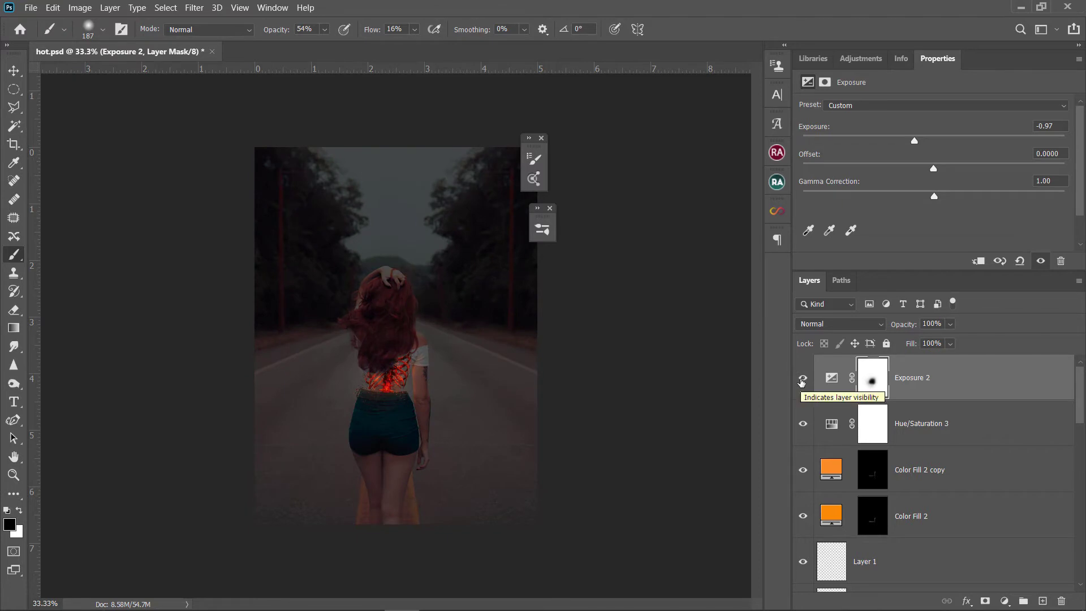
left_click(802, 378)
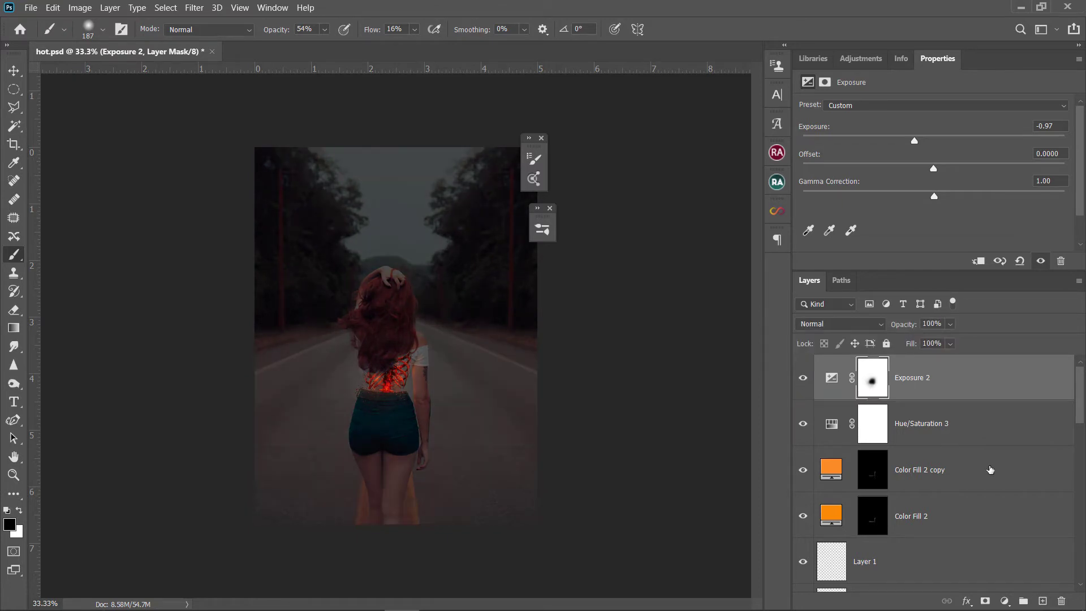
left_click(1044, 601)
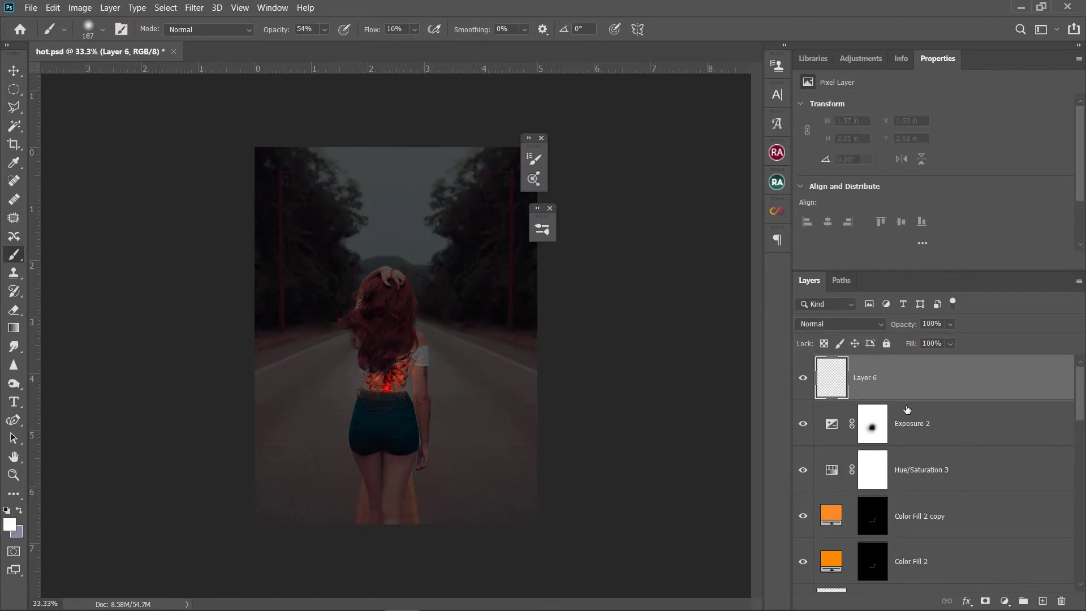
Put Layer 6 into a new group and rename the group 'overlays'.
left_click(1024, 600)
left_click_drag(904, 390, 854, 366)
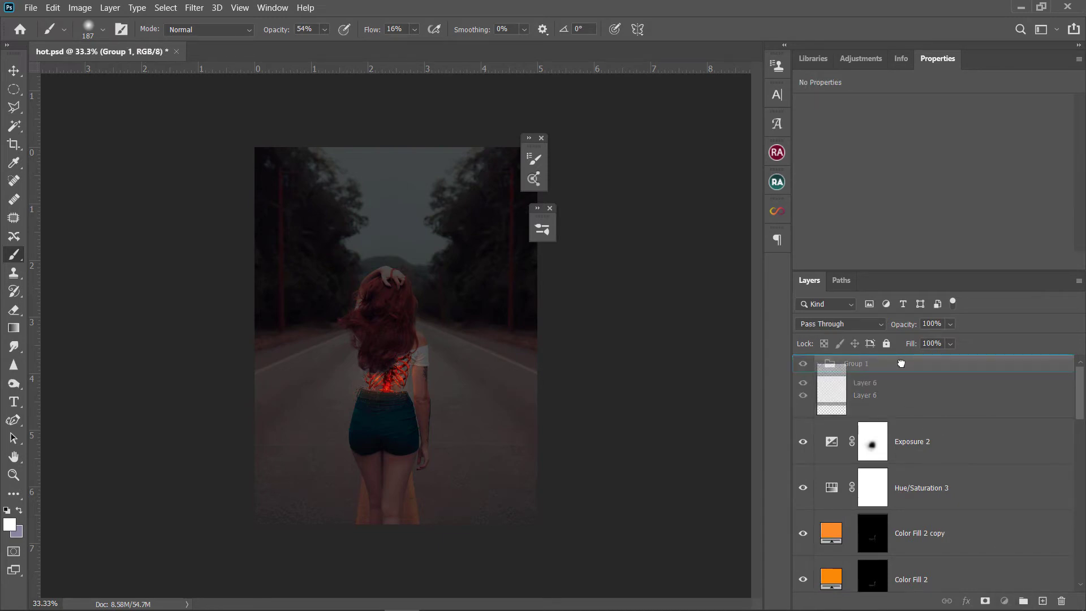
double_click(855, 364)
type("overlays")
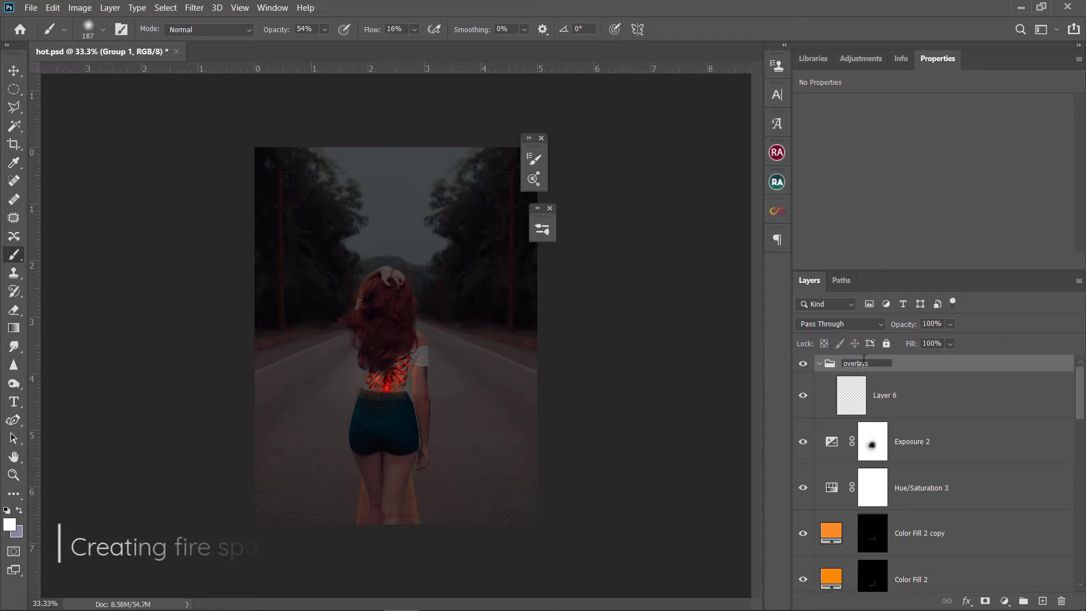
key("Return")
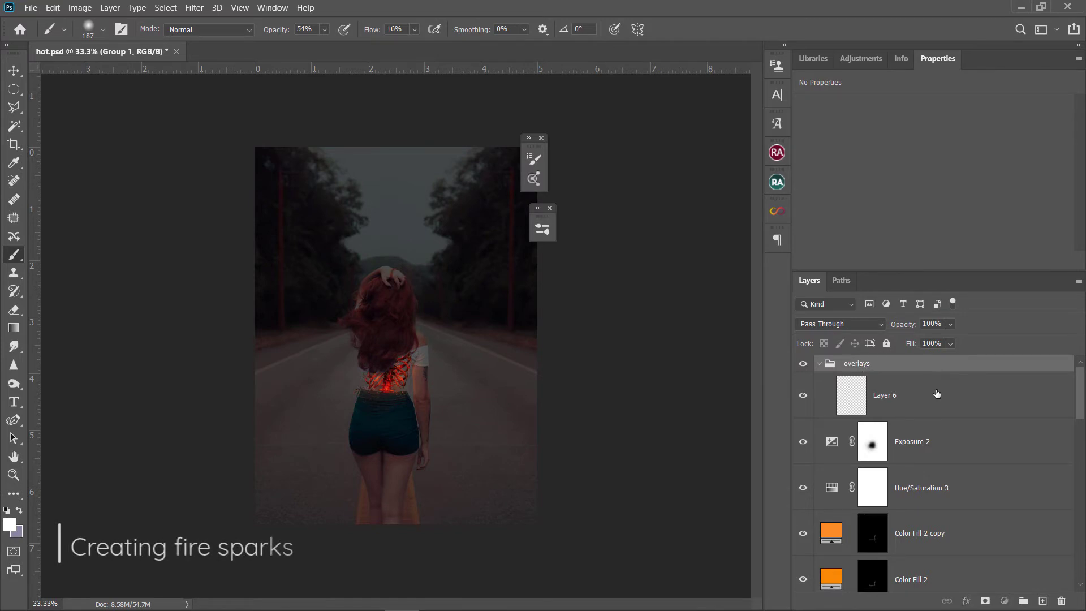
Select Layer 6 and choose a Particles brush from the Fire Brushes set.
left_click(937, 394)
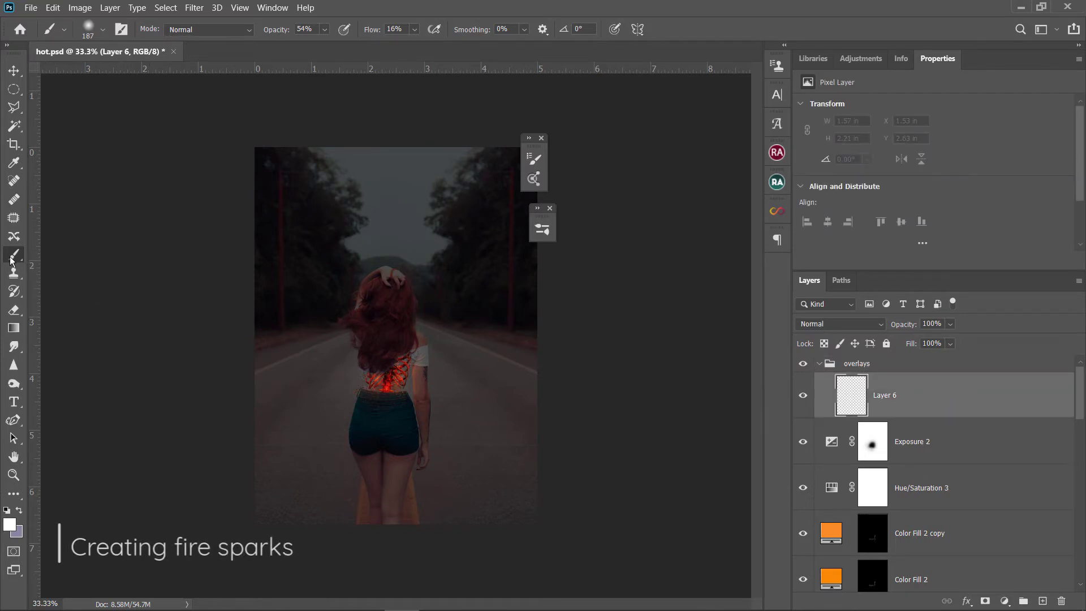
right_click(346, 260)
left_click_drag(515, 394, 515, 455)
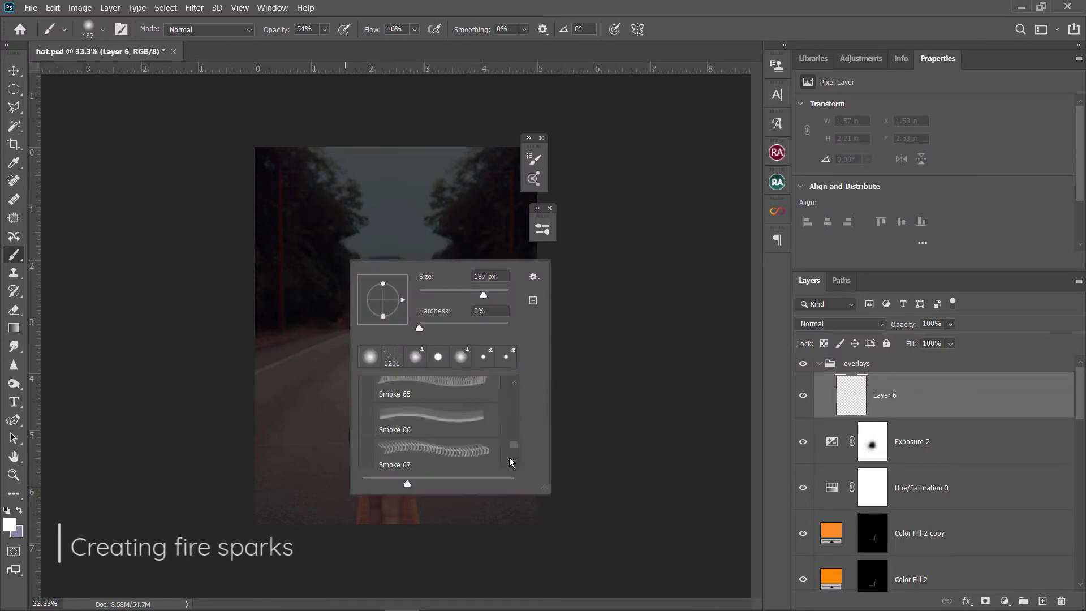
left_click(364, 462)
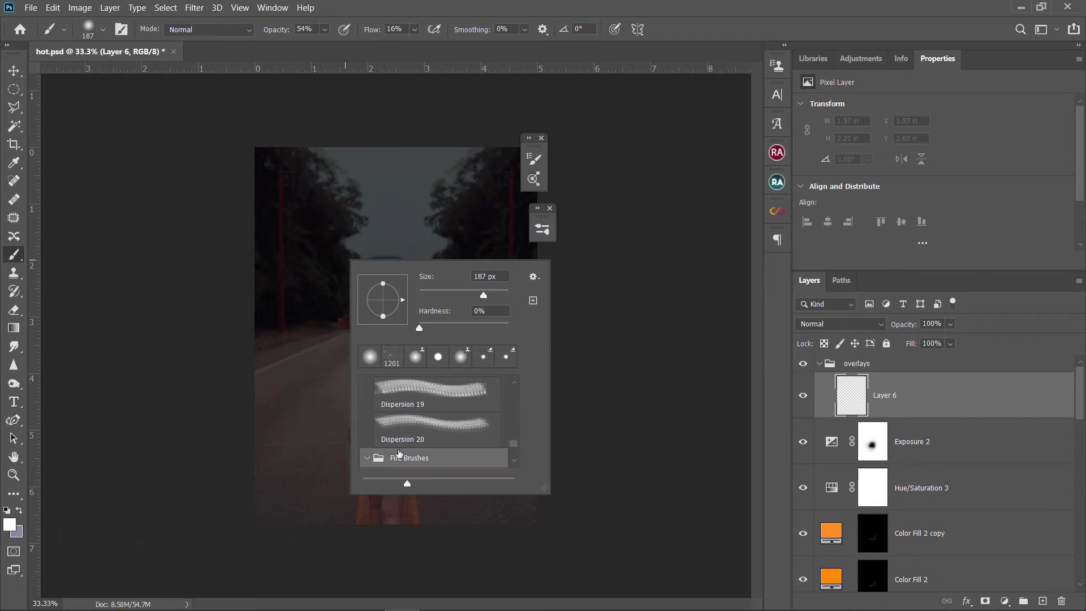
scroll(453, 429, "down", 5)
scroll(466, 440, "down", 3)
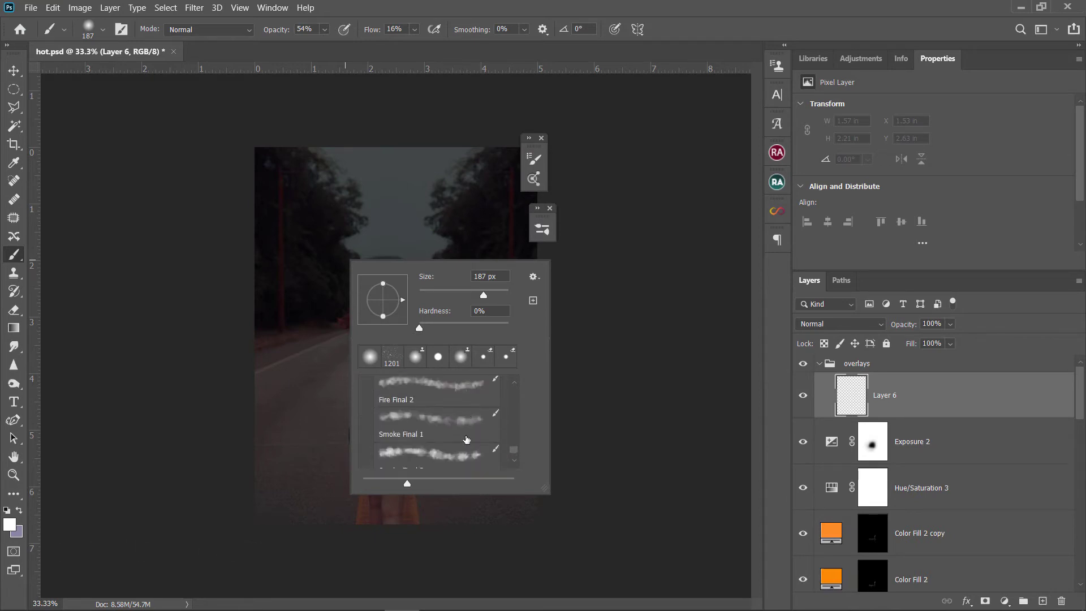
scroll(466, 441, "down", 2)
scroll(466, 440, "down", 1)
left_click(465, 436)
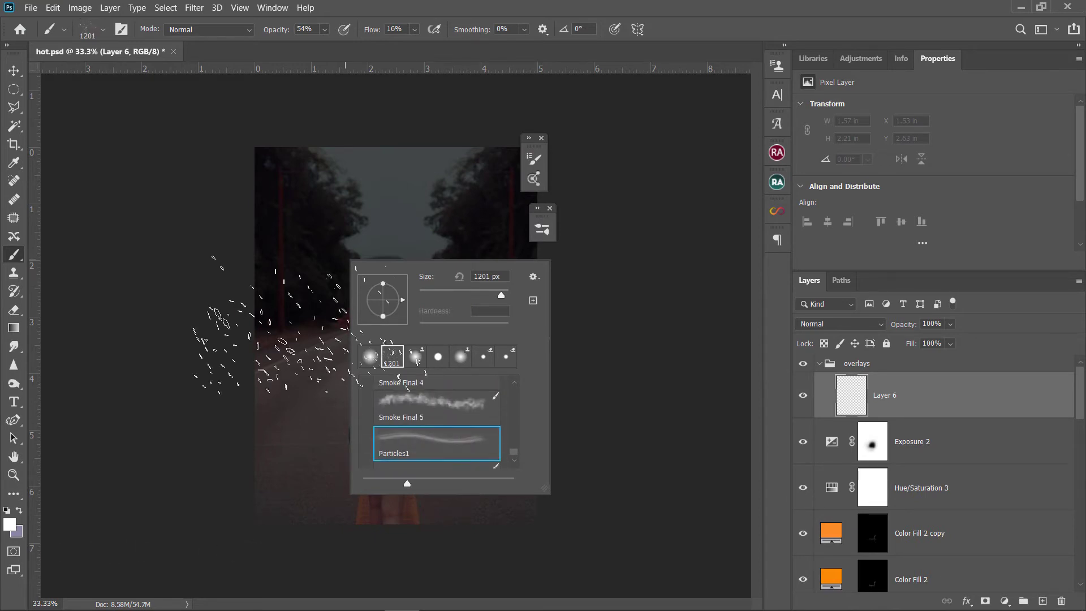
key(".")
right_click(554, 395)
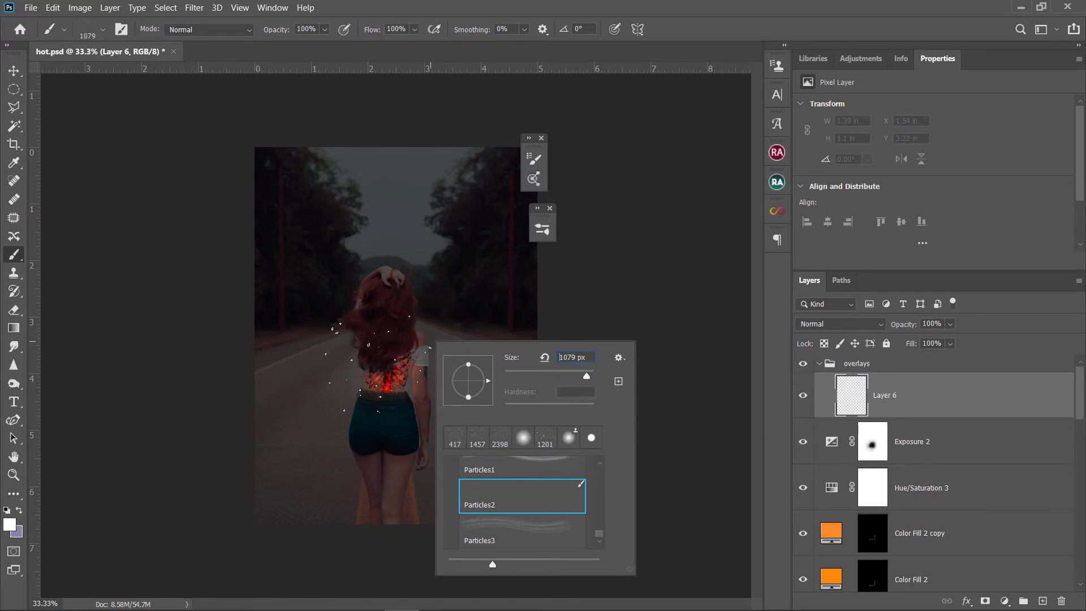
Stamp particle sparks around the woman's hair, redoing the first stamp.
left_click(377, 364)
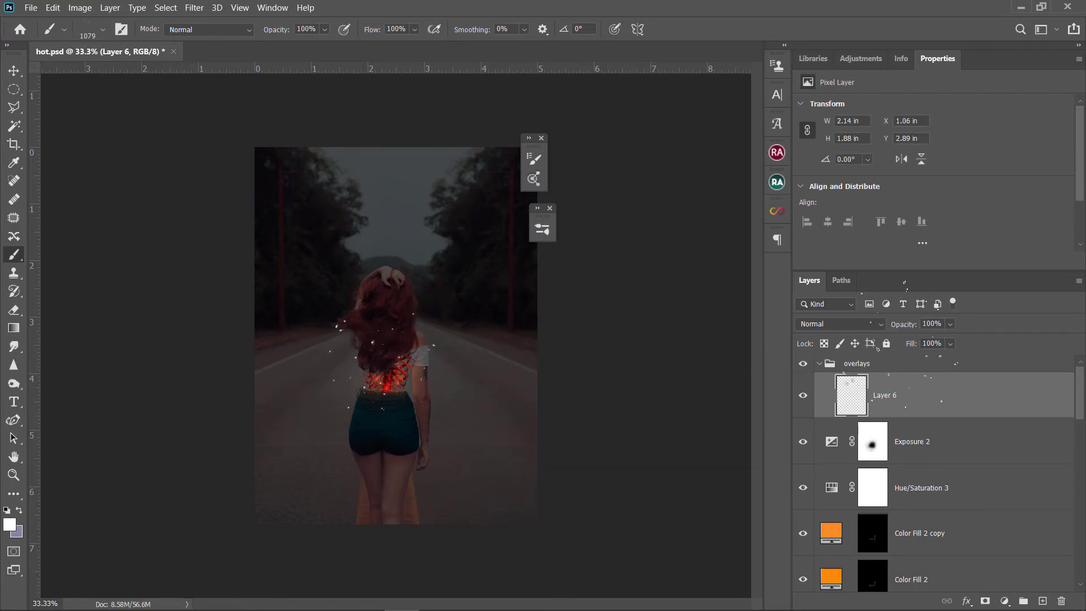
key("ctrl+z")
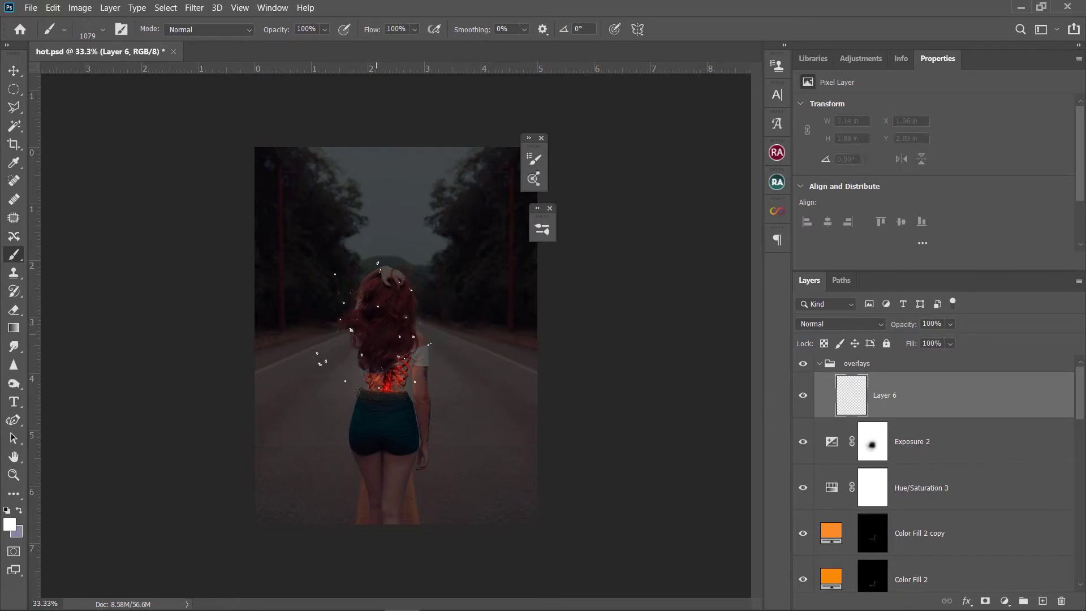
left_click(353, 358)
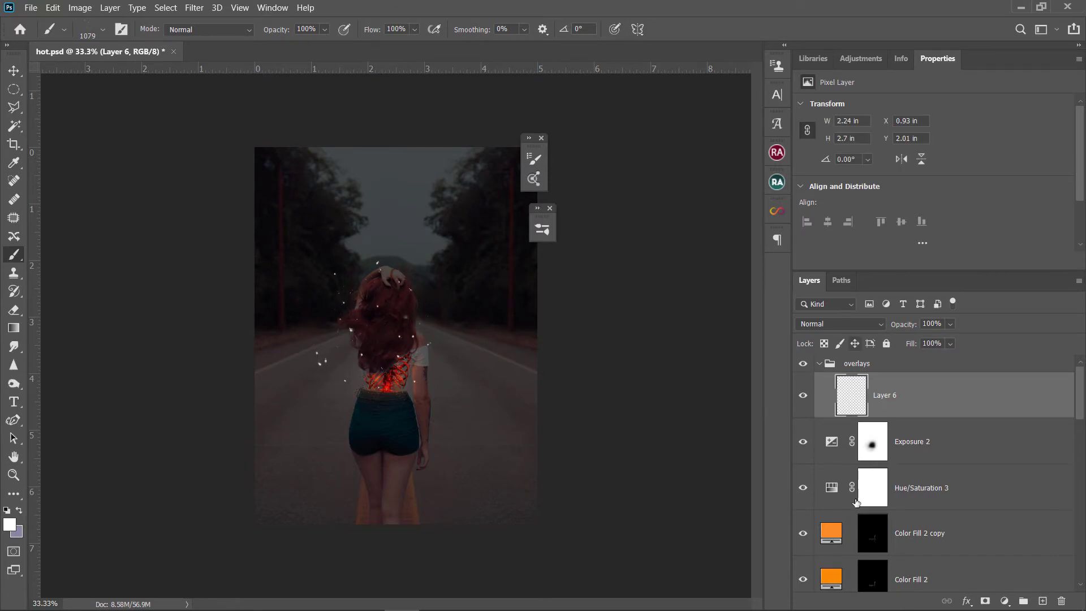
left_click(967, 602)
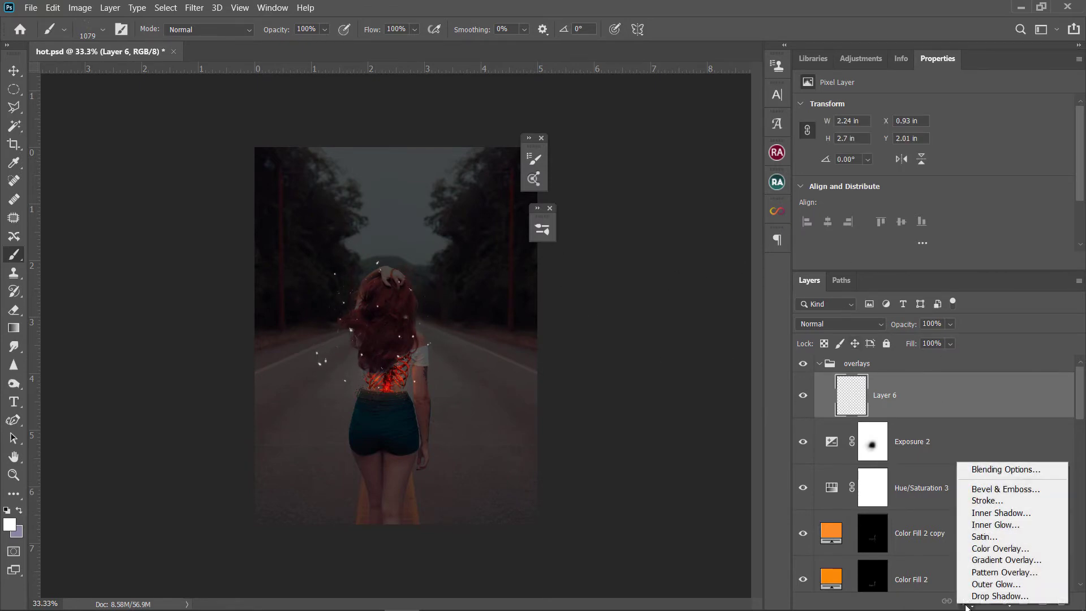
Give Layer 6 an Inner Glow at 100% and a lighter orange Outer Glow at 56% opacity, size 84.
left_click(980, 473)
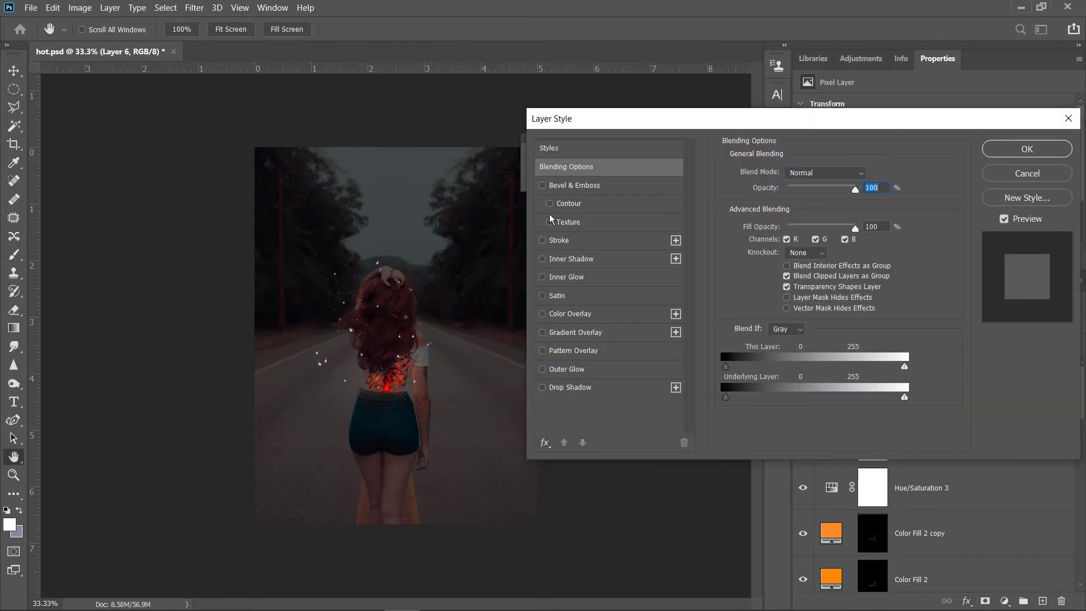
left_click(562, 279)
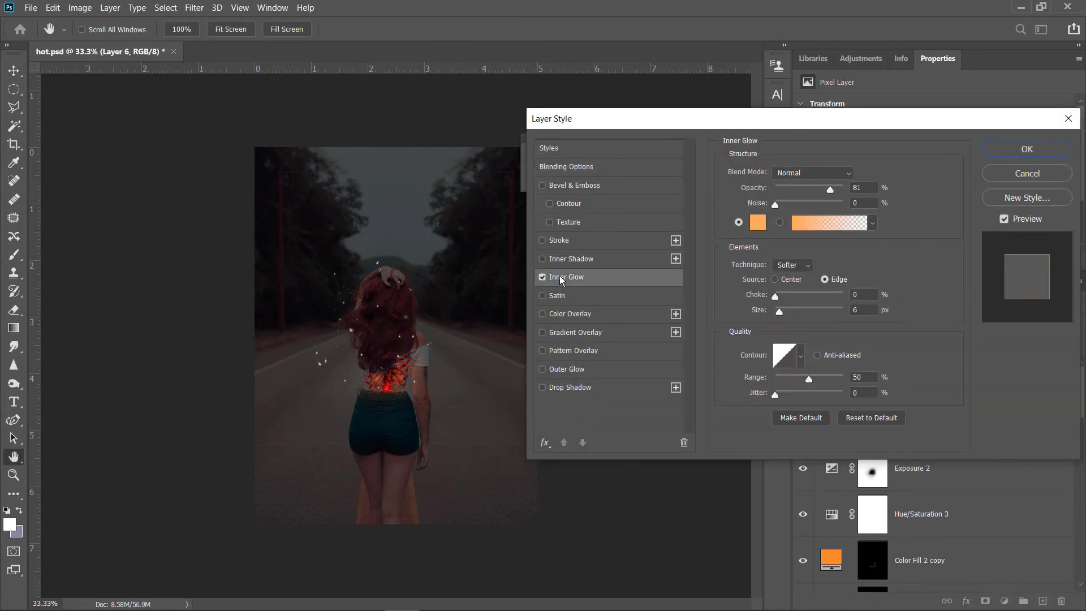
left_click_drag(835, 190, 865, 189)
left_click(565, 369)
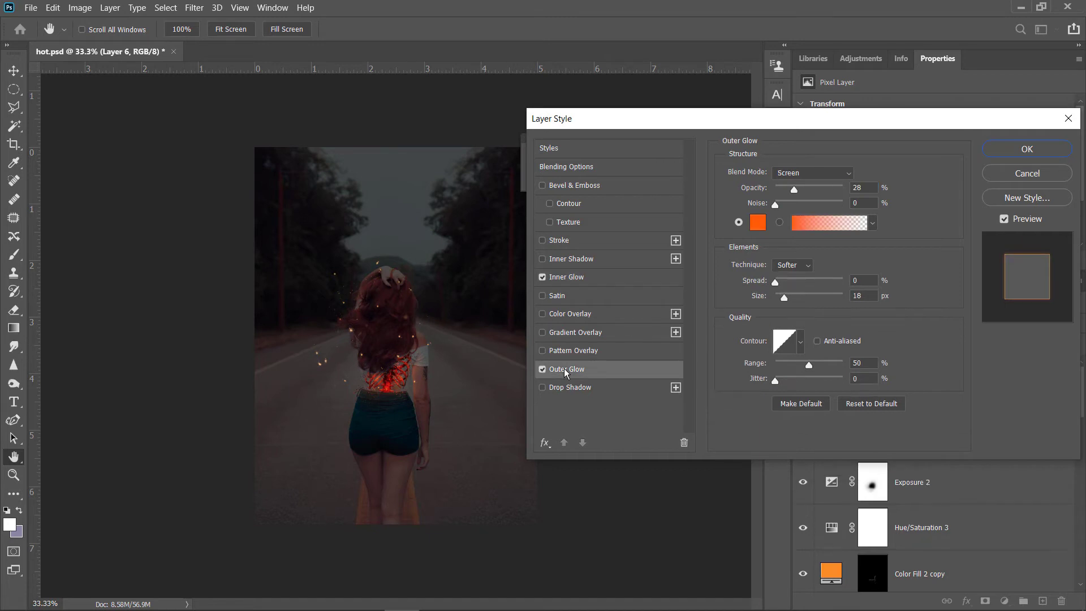
left_click_drag(797, 190, 817, 190)
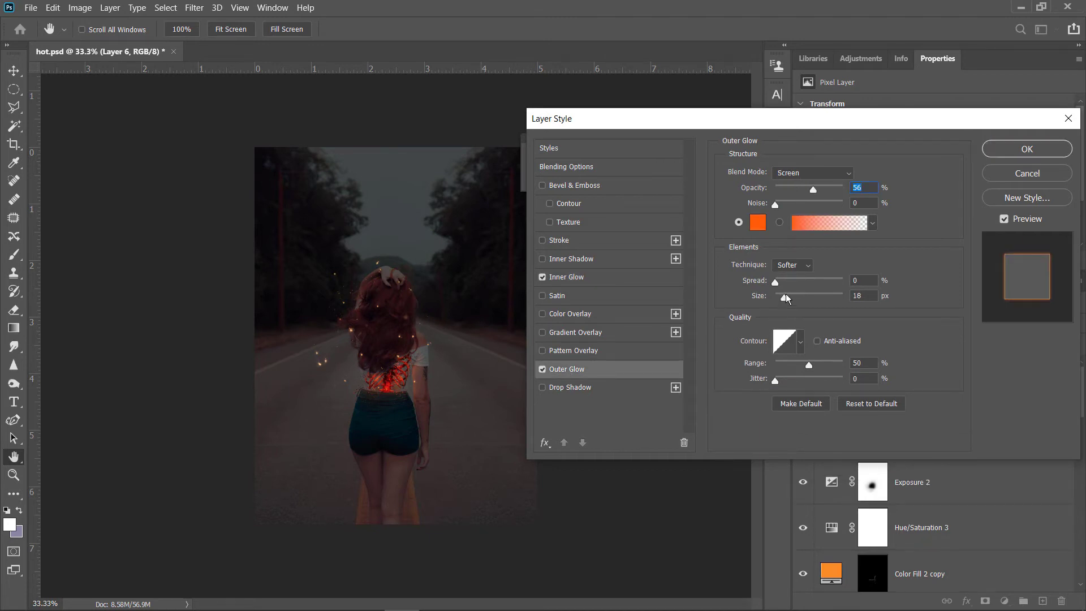
left_click_drag(786, 295, 800, 295)
left_click(759, 223)
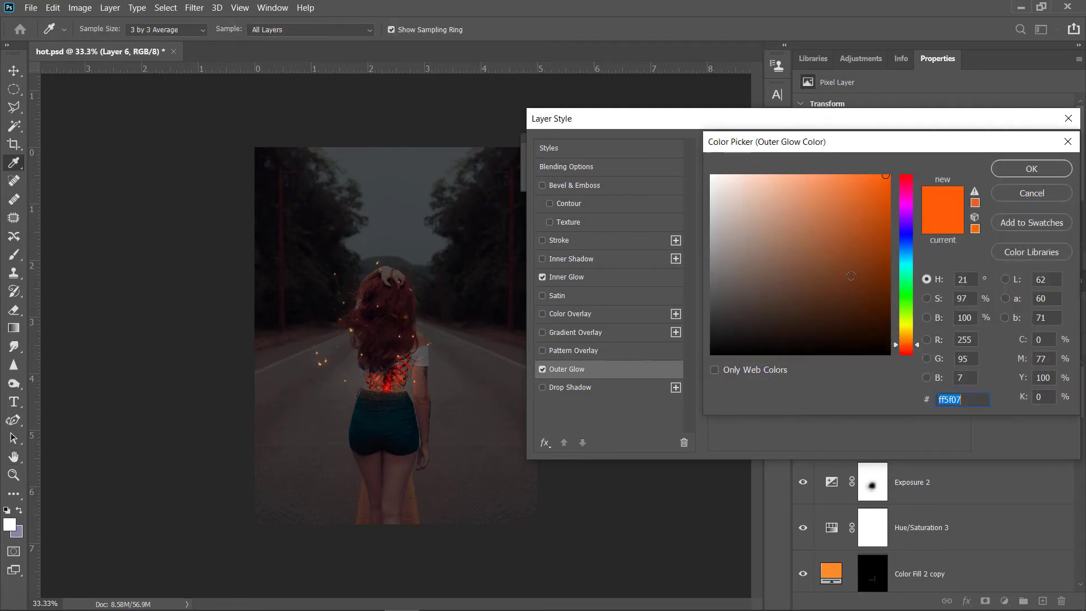
left_click(869, 176)
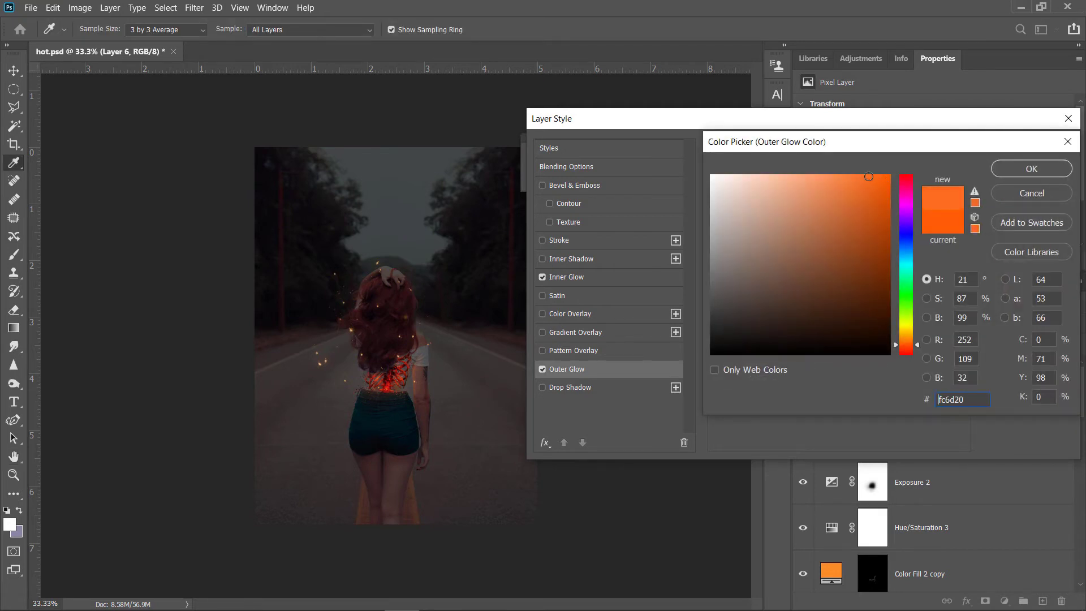
left_click(1031, 168)
key("b")
left_click(1027, 148)
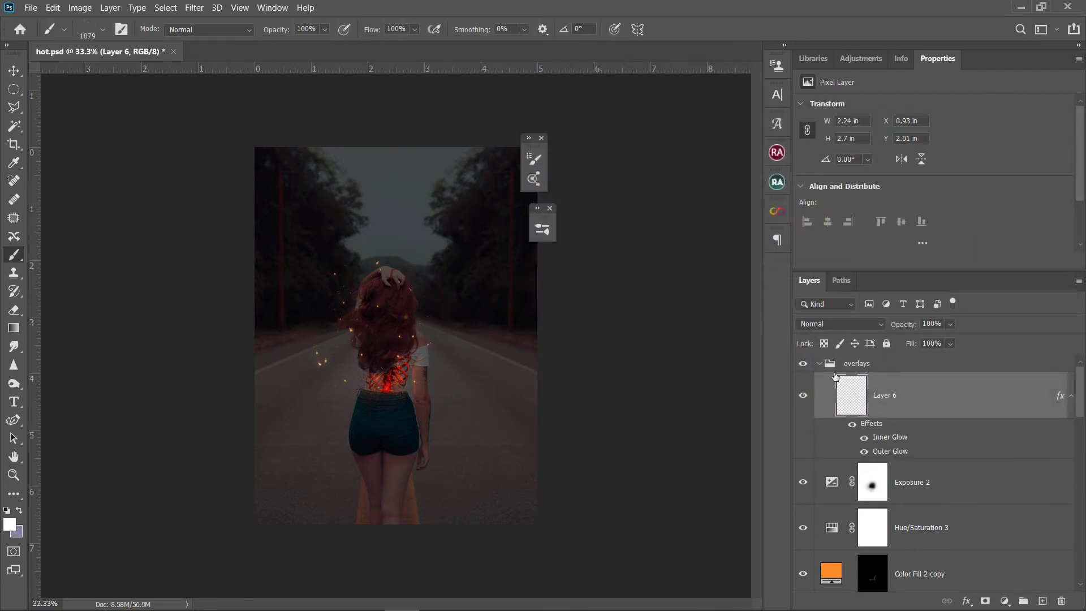
Duplicate the sparks layer twice, rotating, enlarging and placing each copy across the scene.
key("ctrl+j")
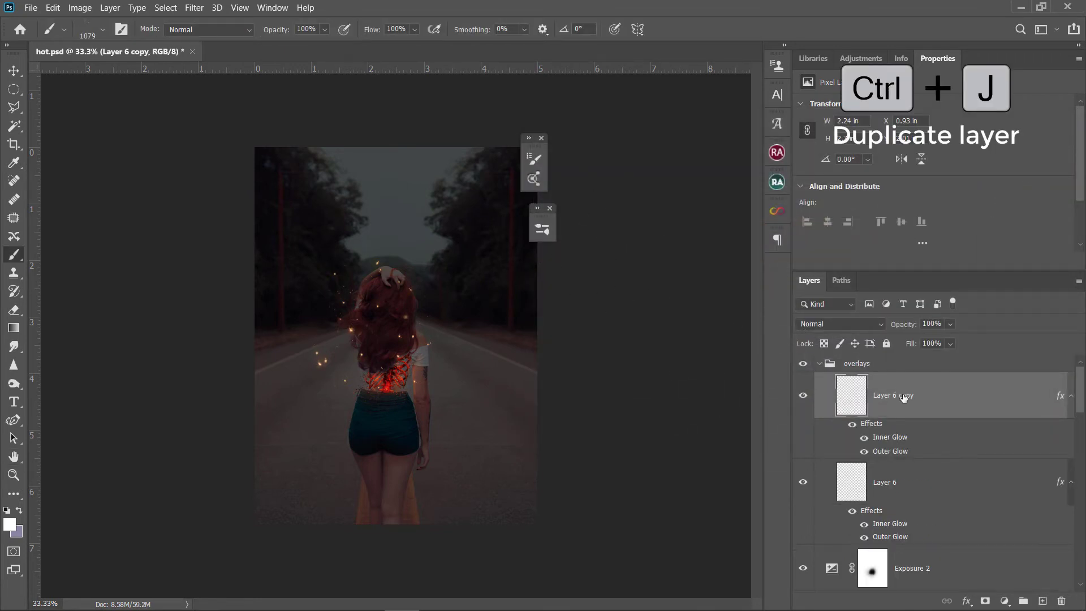
left_click(13, 71)
left_click_drag(382, 320, 418, 316)
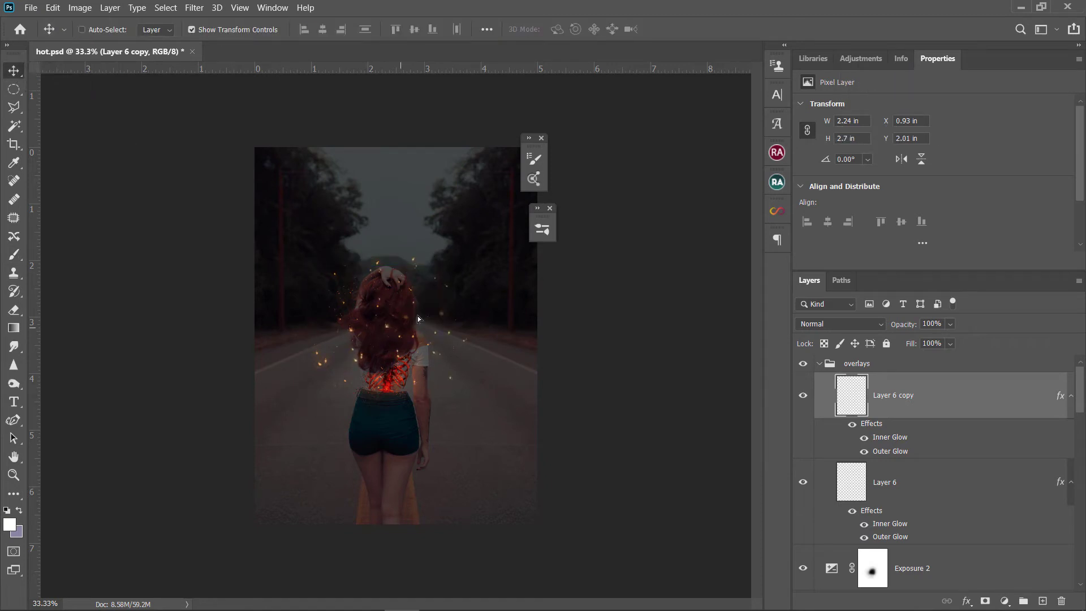
mouse_move(482, 247)
left_mouse_down()
mouse_move(506, 275)
mouse_move(659, 236)
left_mouse_up()
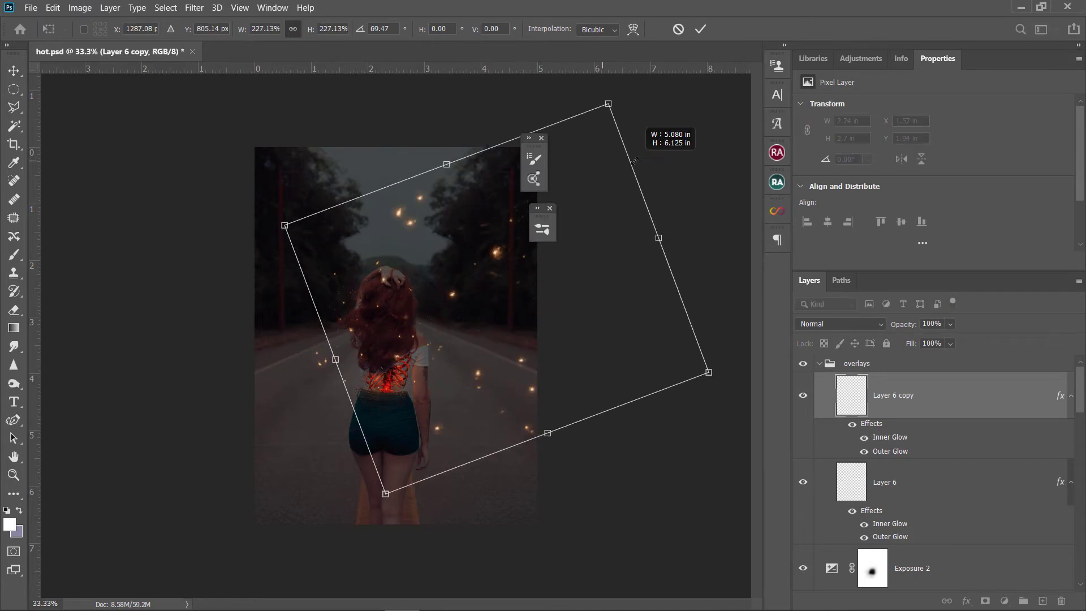
mouse_move(429, 378)
left_mouse_down()
mouse_move(434, 330)
mouse_move(380, 367)
mouse_move(409, 215)
left_mouse_up()
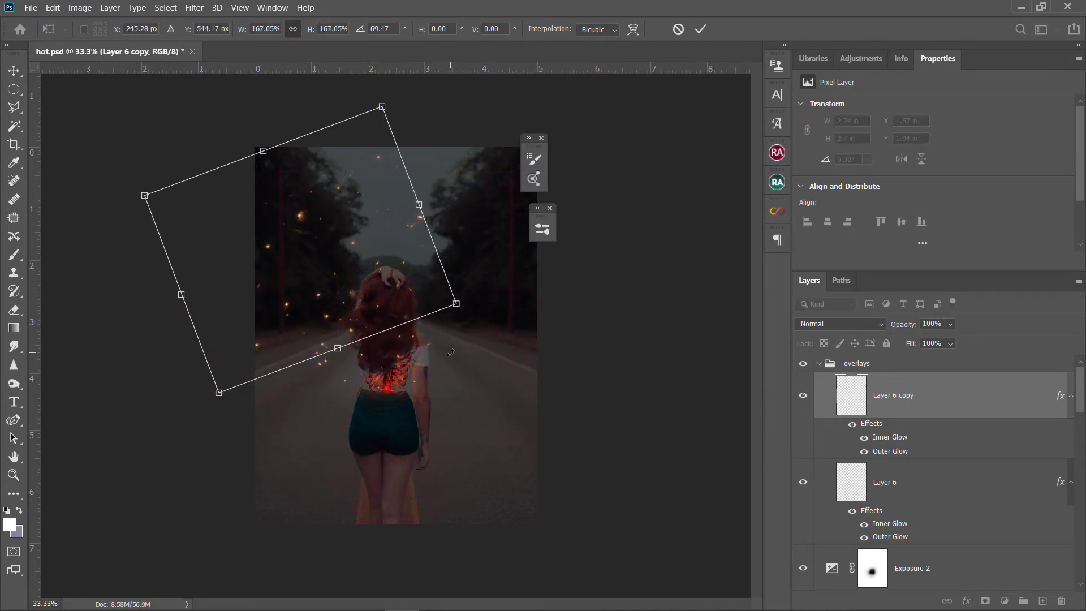
key("Return")
key("ctrl+alt+t")
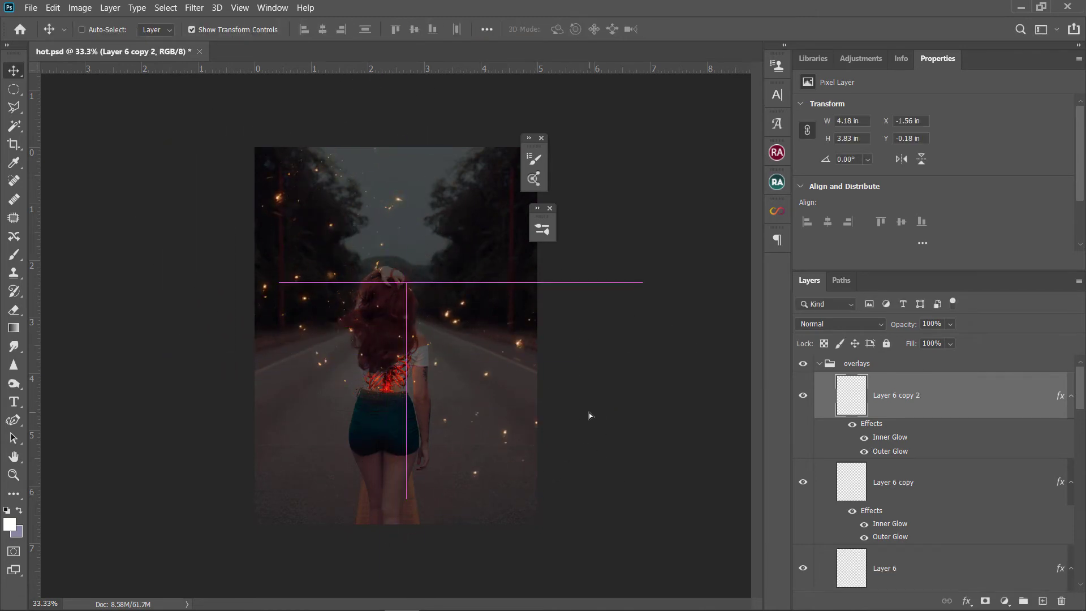
mouse_move(589, 413)
left_mouse_down()
mouse_move(575, 435)
mouse_move(554, 350)
left_mouse_up()
left_click_drag(589, 385, 518, 390)
key("Return")
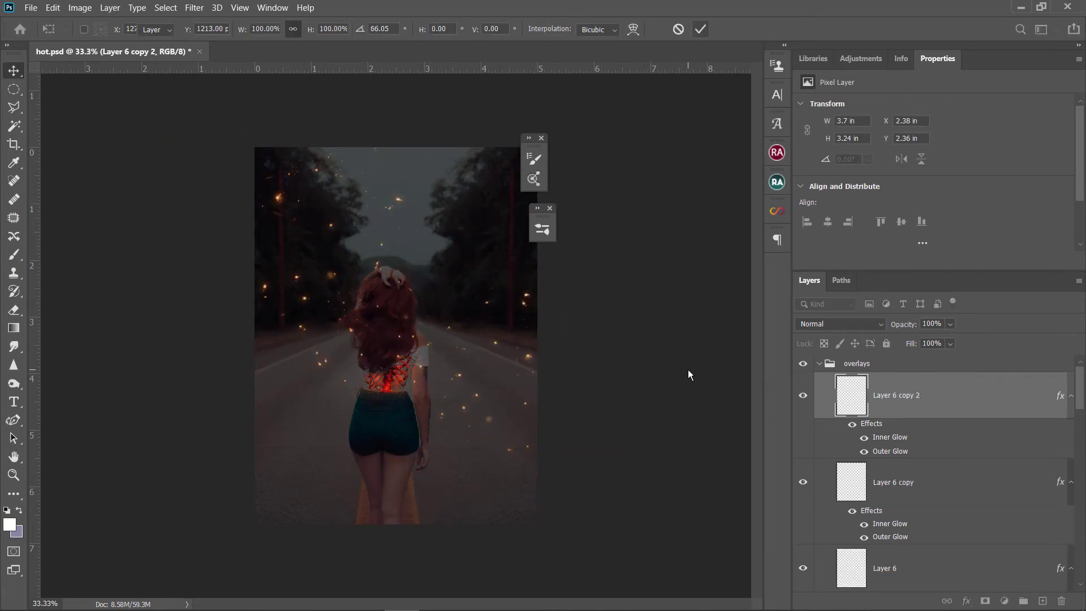
Rename the group 'overlays1' and add a new group, overlays 2.
double_click(856, 364)
type("1")
key("Return")
left_click(1024, 601)
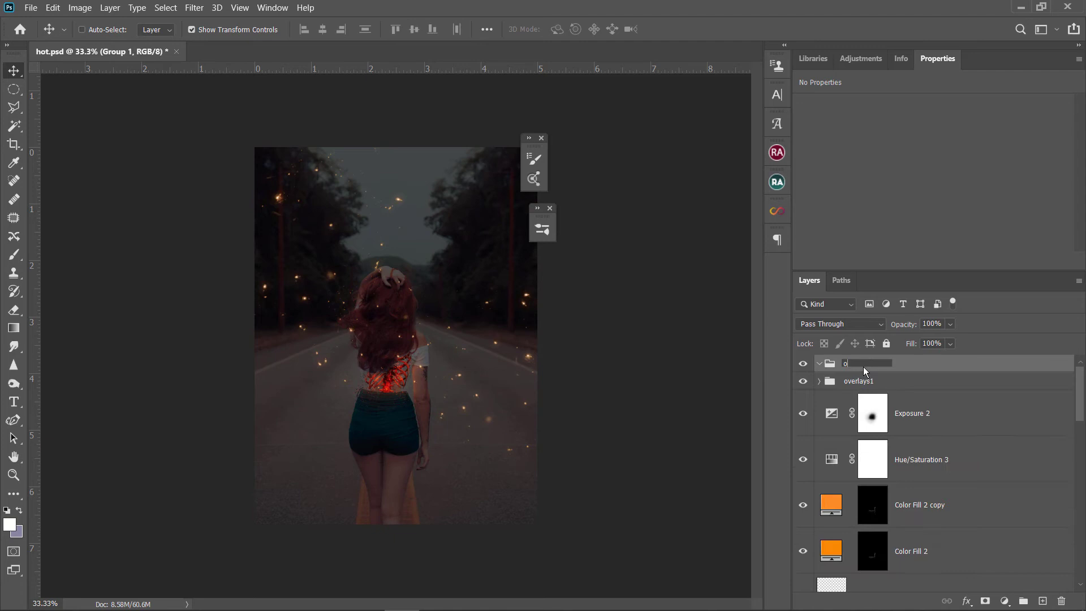
Stamp streaking particles with the Particles1 brush on a new Layer 7.
left_click(1041, 601)
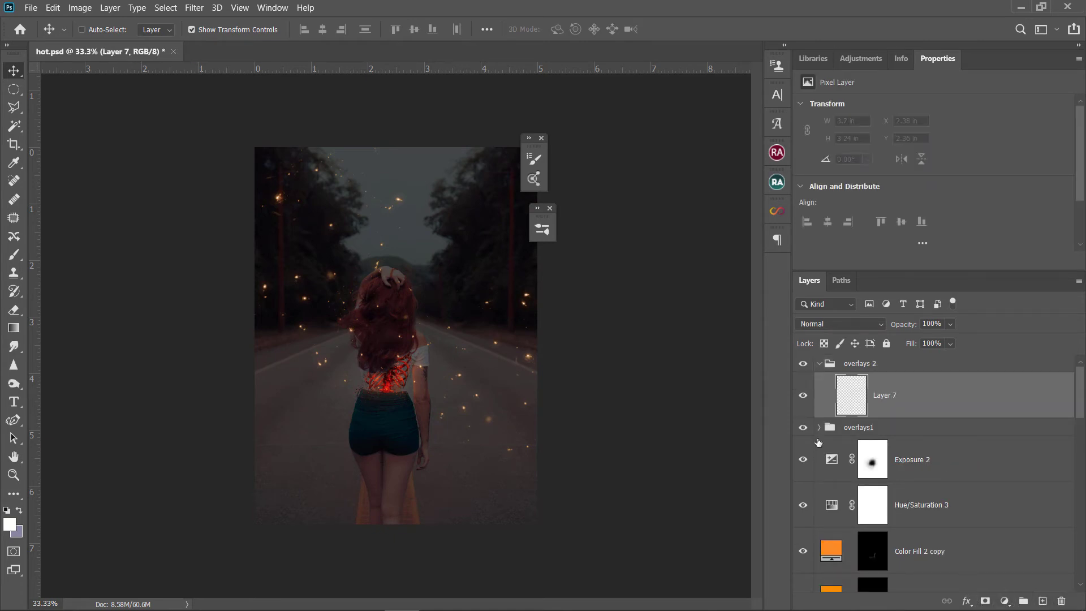
left_click(14, 254)
right_click(414, 323)
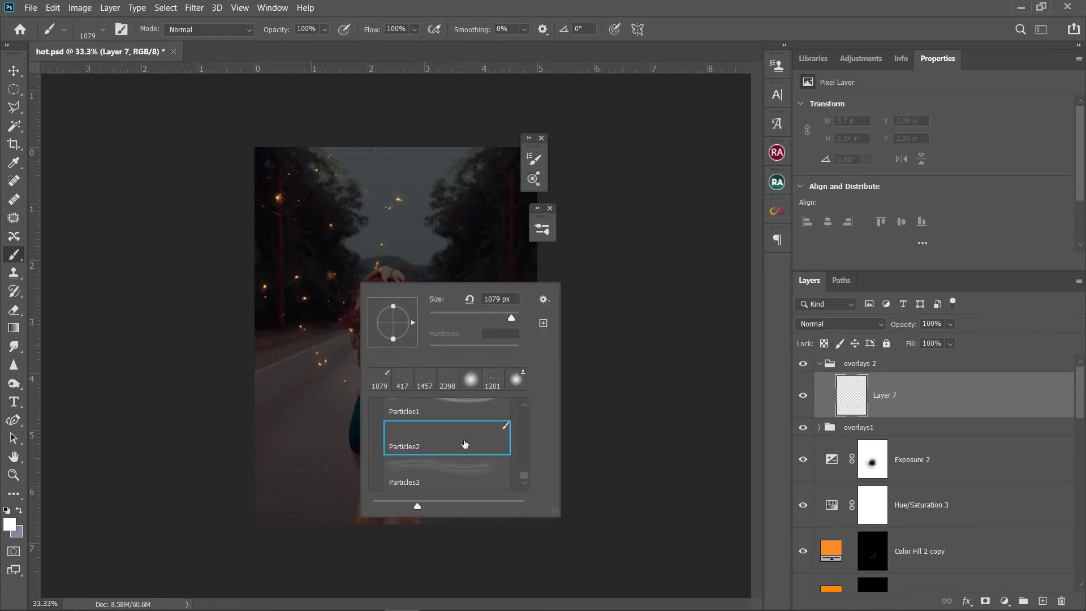
scroll(473, 441, "up", 1)
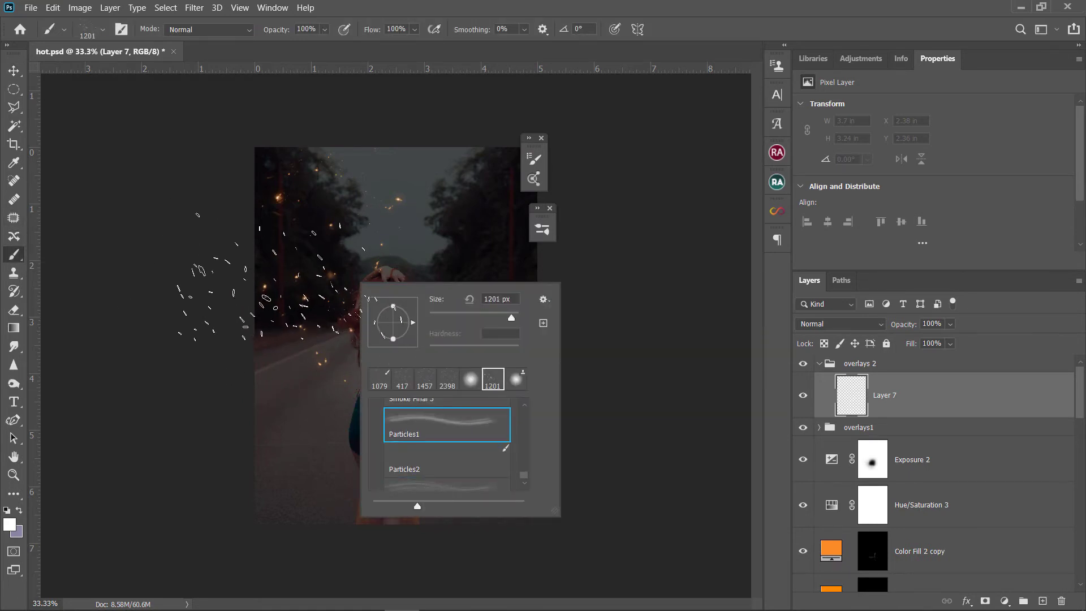
left_click(411, 323)
Rotate, shrink and move the particle streaks across the woman's back.
key("v")
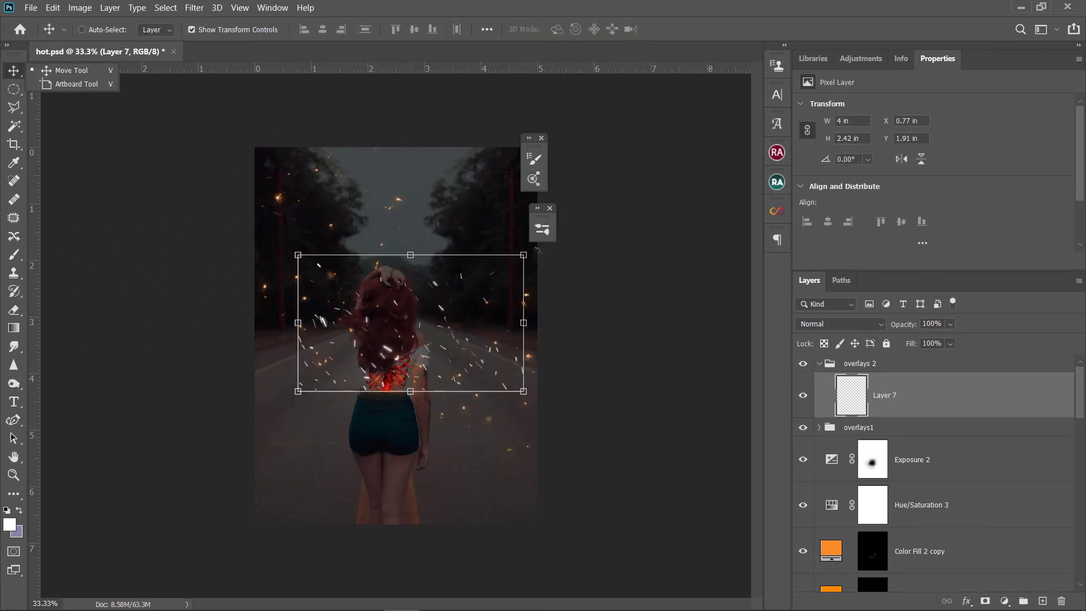
left_click_drag(536, 250, 454, 190)
mouse_move(413, 314)
left_mouse_down()
mouse_move(420, 343)
mouse_move(405, 343)
left_mouse_up()
left_click_drag(488, 284, 432, 232)
left_click_drag(431, 373, 417, 382)
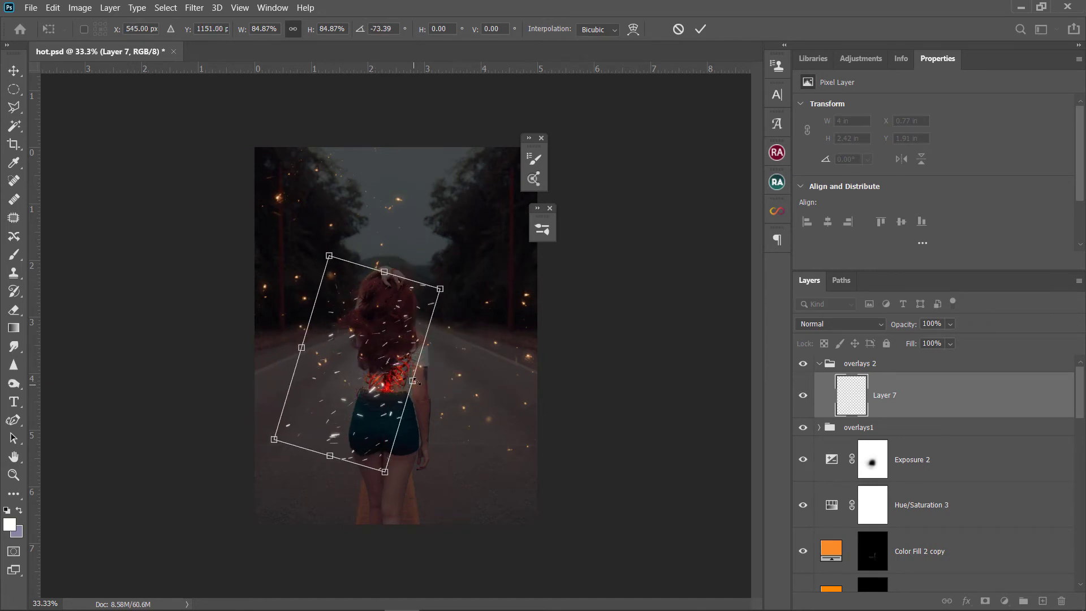
key("Return")
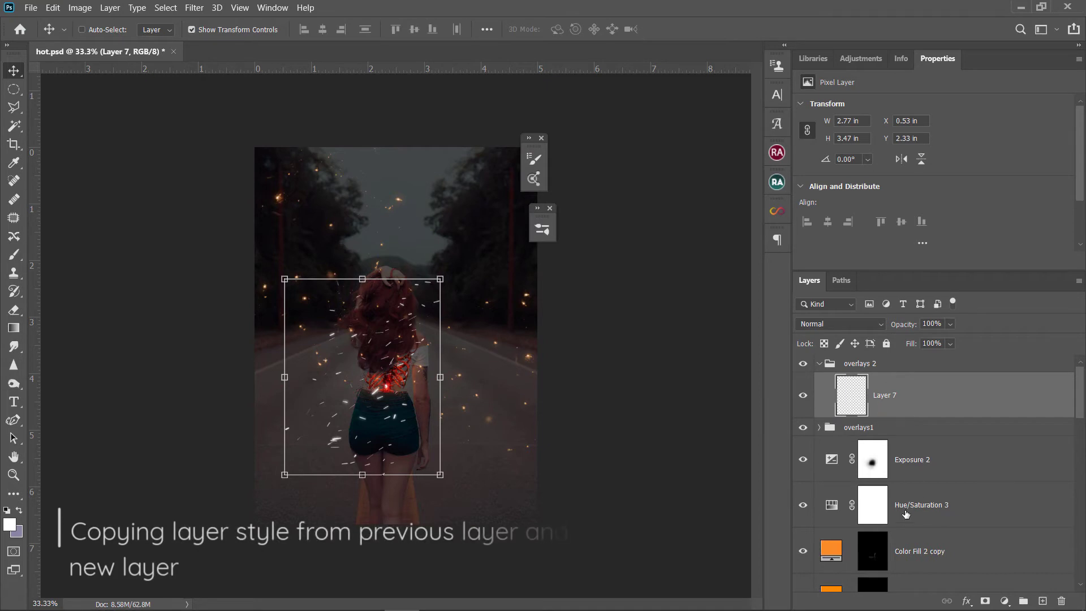
Copy the glow layer style from Layer 6 copy 2 and paste it onto Layer 7.
left_click(882, 428)
left_click(819, 427)
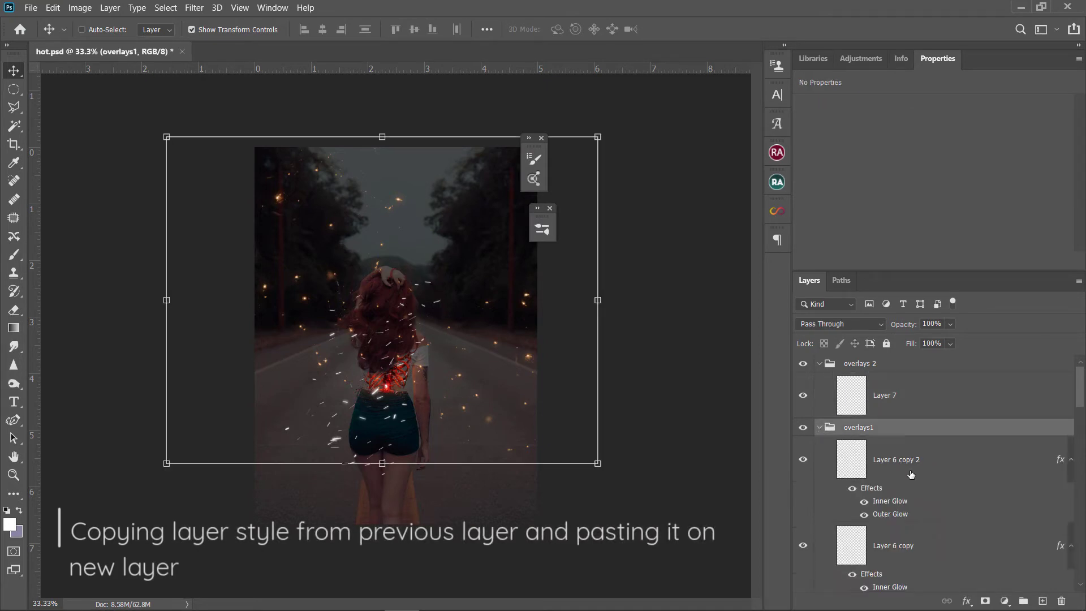
left_click(911, 474)
right_click(911, 474)
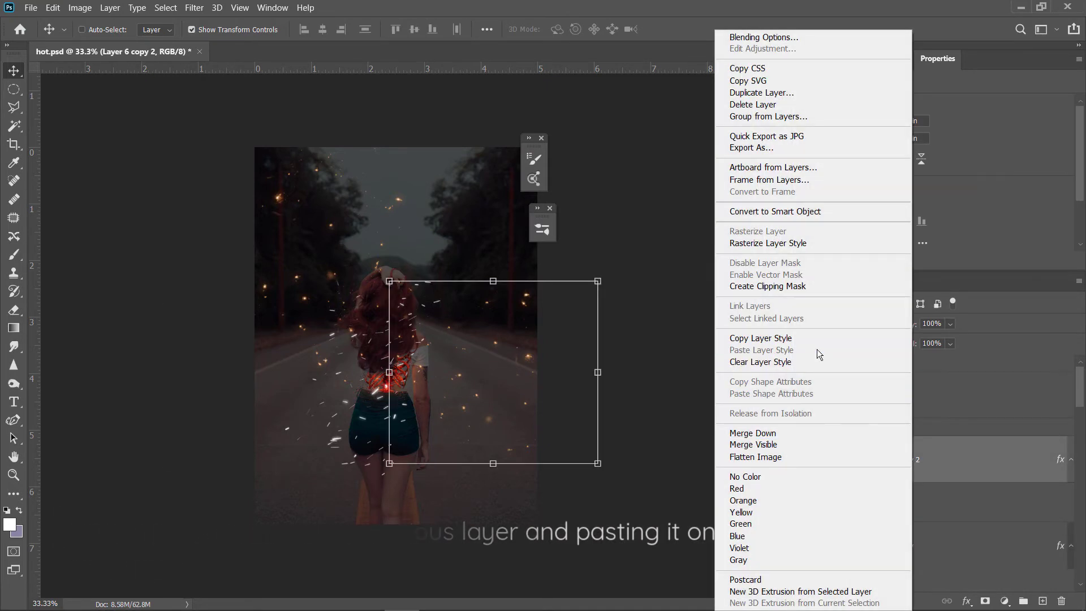
left_click(819, 338)
left_click(818, 427)
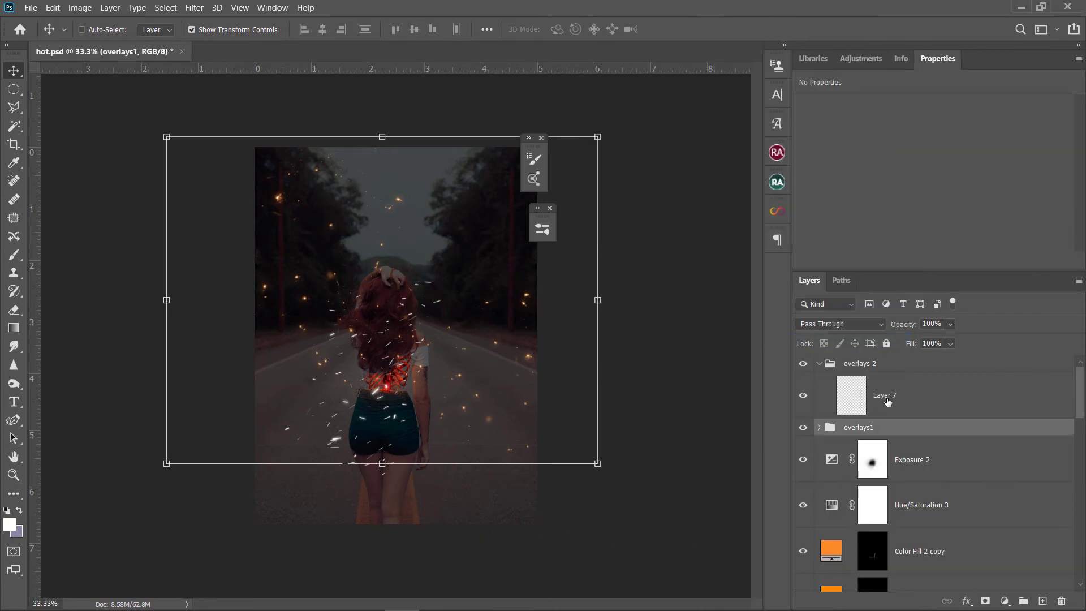
right_click(888, 401)
left_click(922, 350)
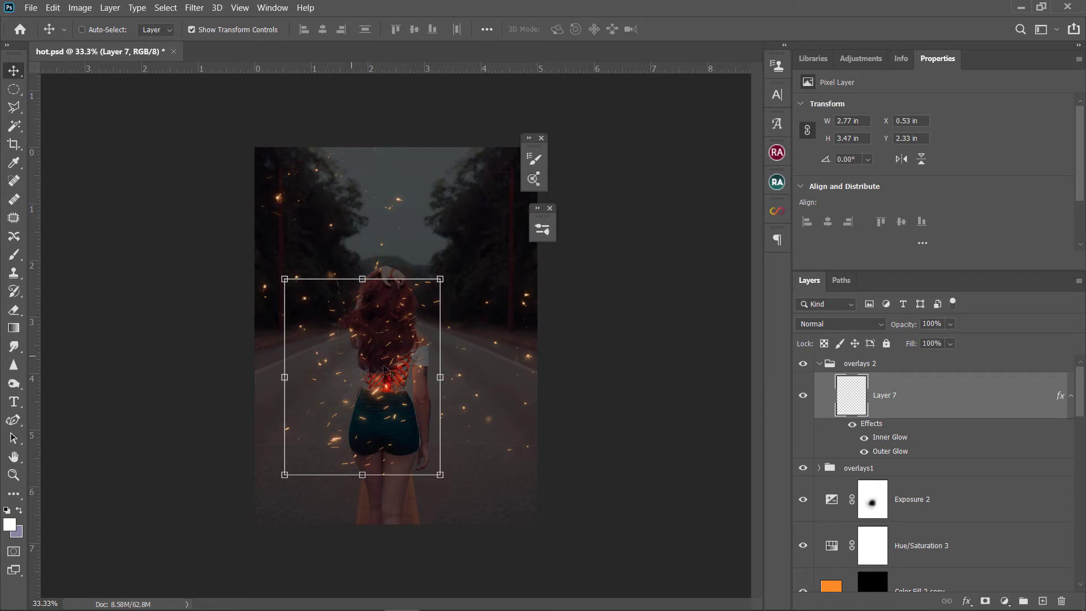
Add a mask to Layer 7 and paint out sparks on the shorts with a 77 px Soft Round brush.
left_click(987, 600)
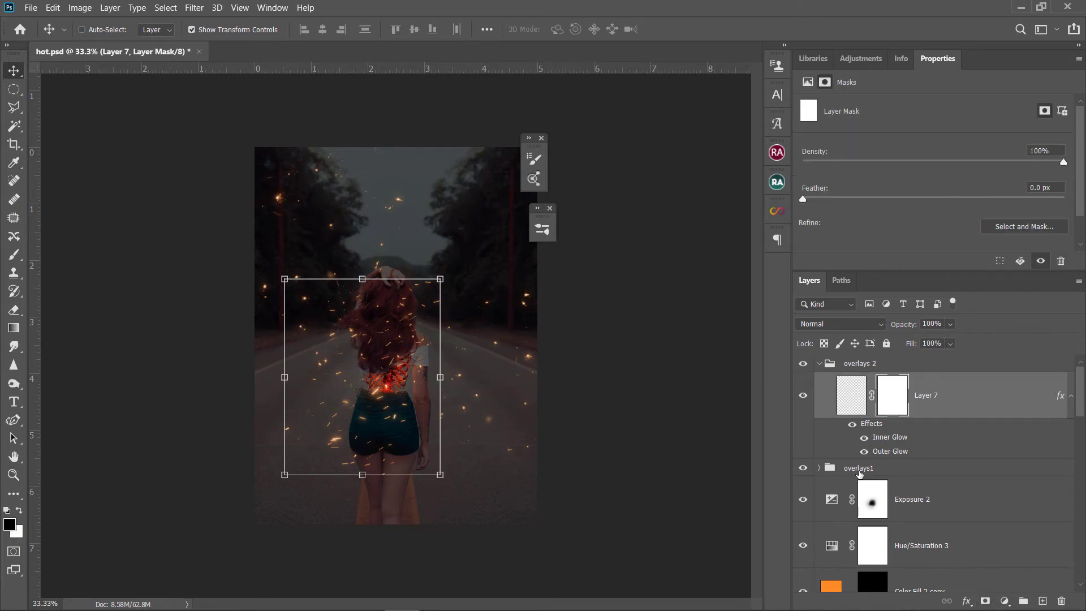
key("ctrl+plus")
key("ctrl+plus")
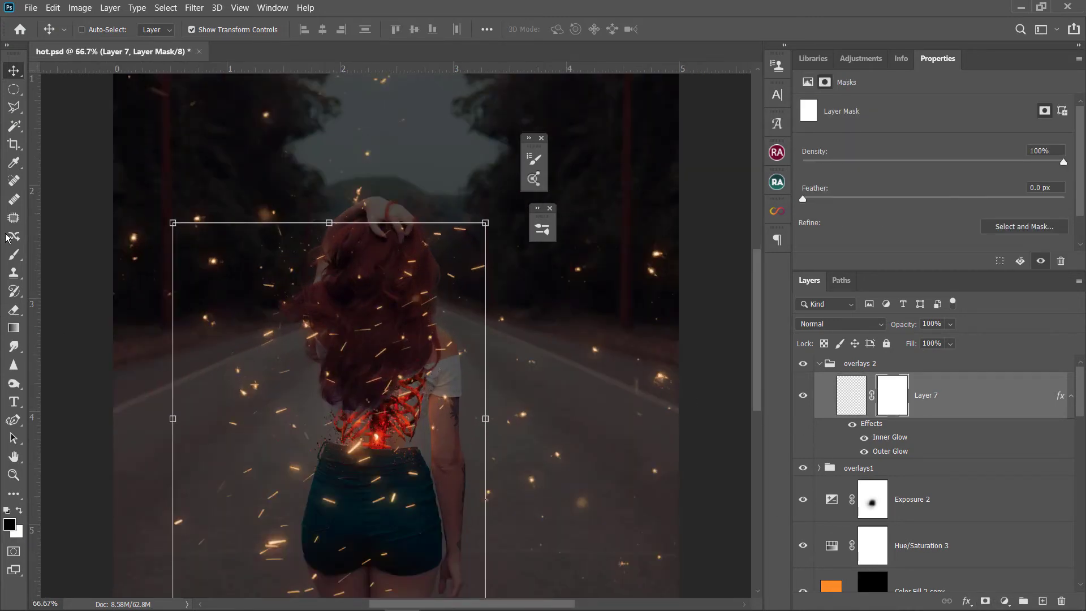
left_click(14, 254)
right_click(484, 262)
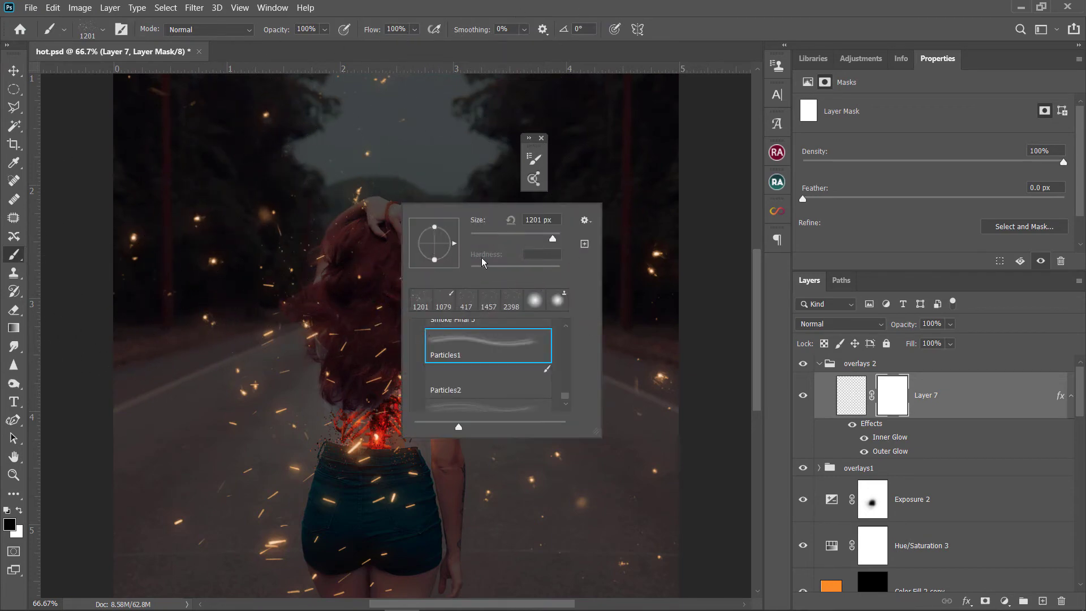
left_click(529, 301)
type("77")
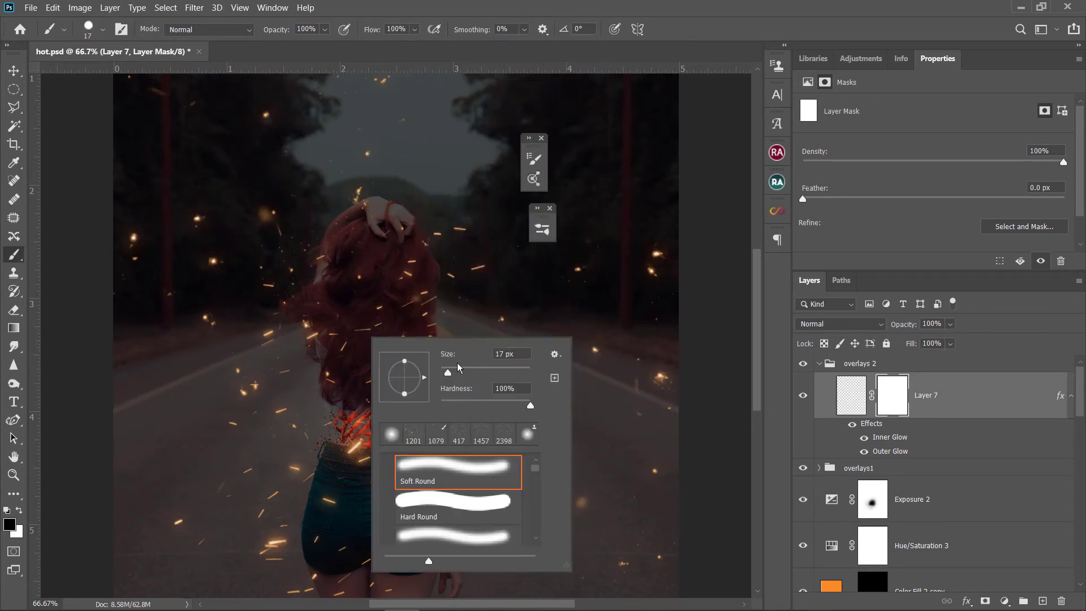
key("Return")
mouse_move(456, 374)
left_mouse_down()
mouse_move(444, 443)
mouse_move(358, 389)
mouse_move(315, 340)
mouse_move(355, 465)
mouse_move(348, 458)
left_mouse_up()
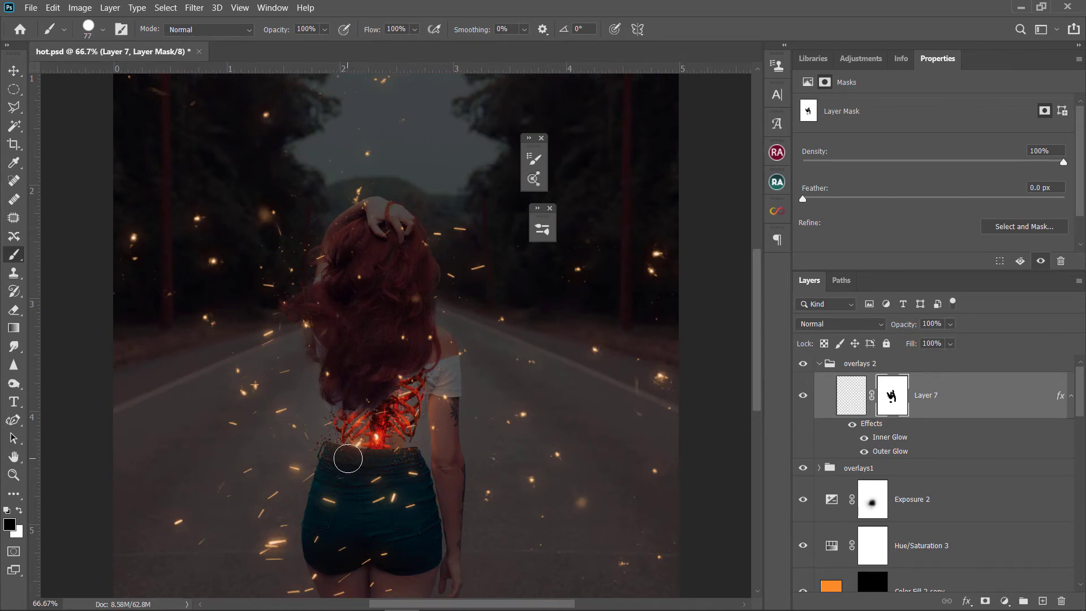
scroll(337, 495, "down", 2)
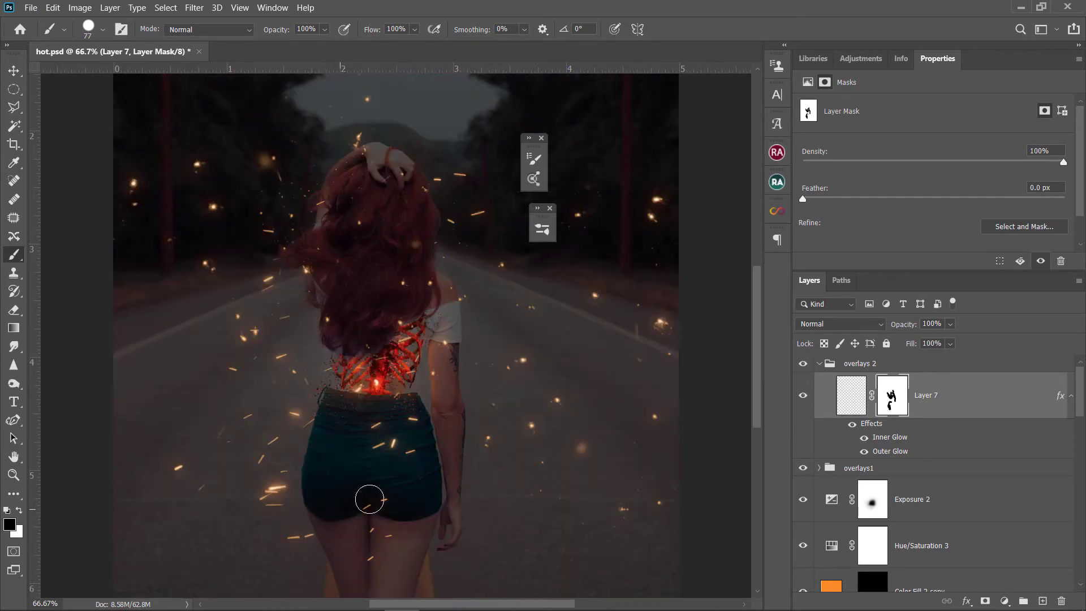
left_click_drag(370, 500, 394, 412)
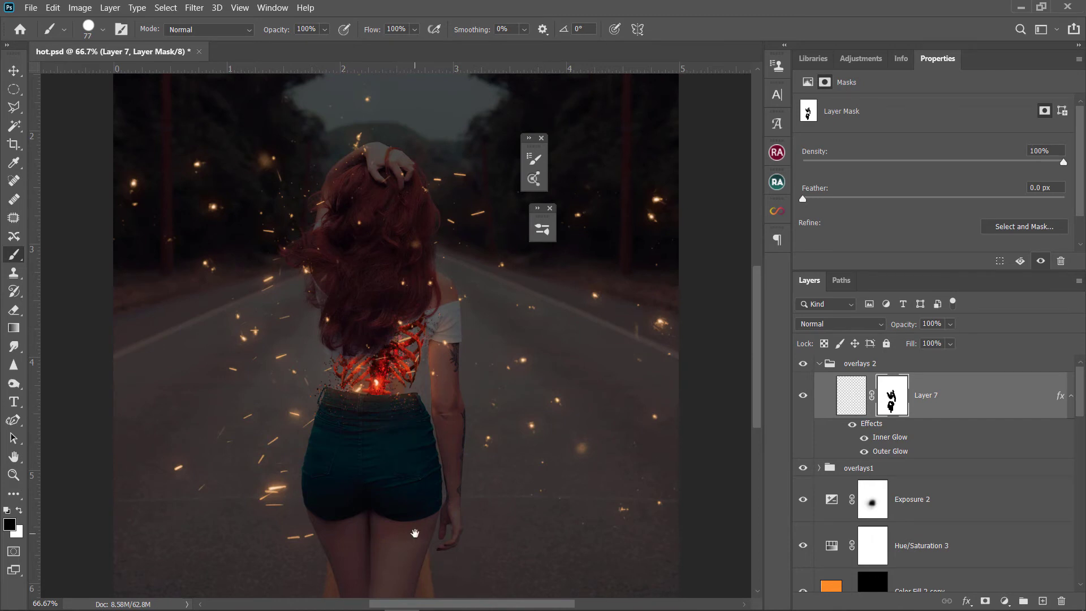
mouse_move(415, 533)
left_mouse_down()
mouse_move(441, 557)
mouse_move(396, 485)
mouse_move(493, 396)
left_mouse_up()
key("ctrl+minus")
Shrink Layer 7's sparks to about half size, rotate about 80°, and place them on the lower back.
key("v")
key("ctrl+t")
left_click_drag(391, 396, 427, 399)
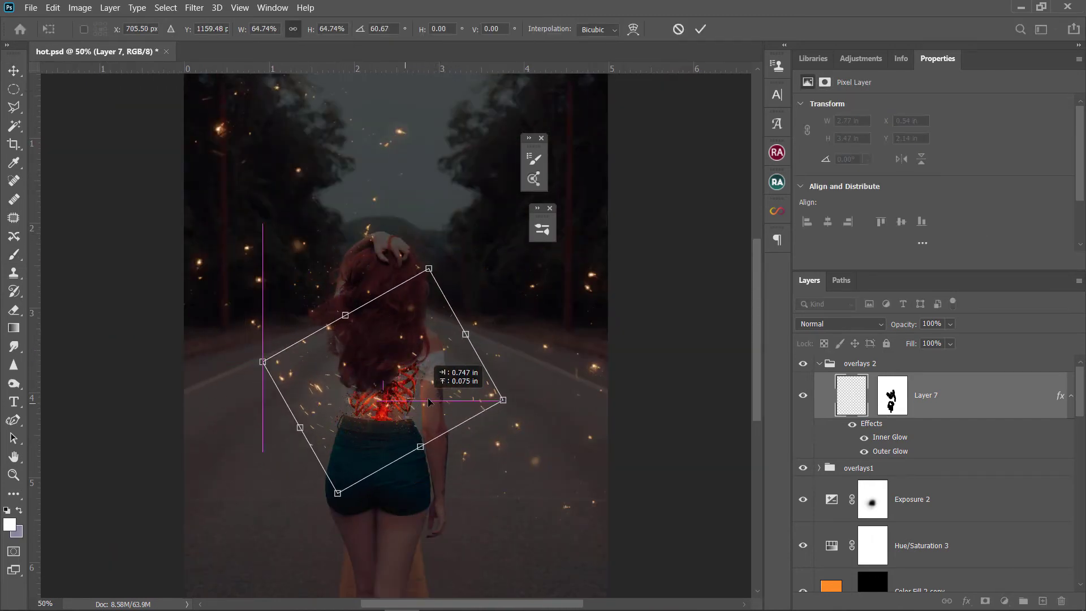
left_click_drag(512, 409, 559, 437)
left_click_drag(429, 391, 425, 365)
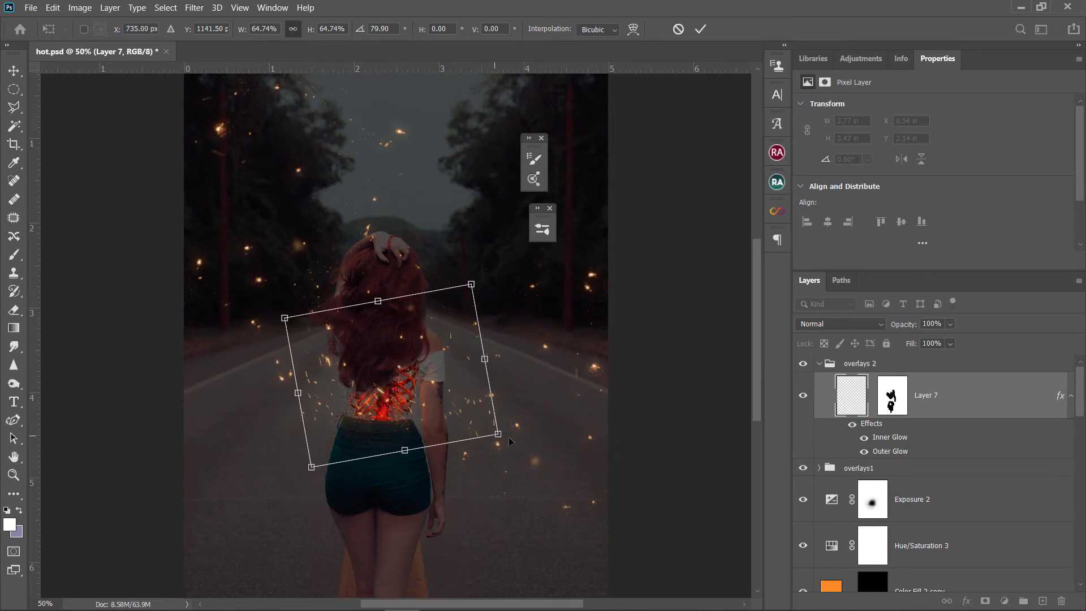
left_click_drag(499, 434, 451, 408)
left_click_drag(376, 398, 417, 438)
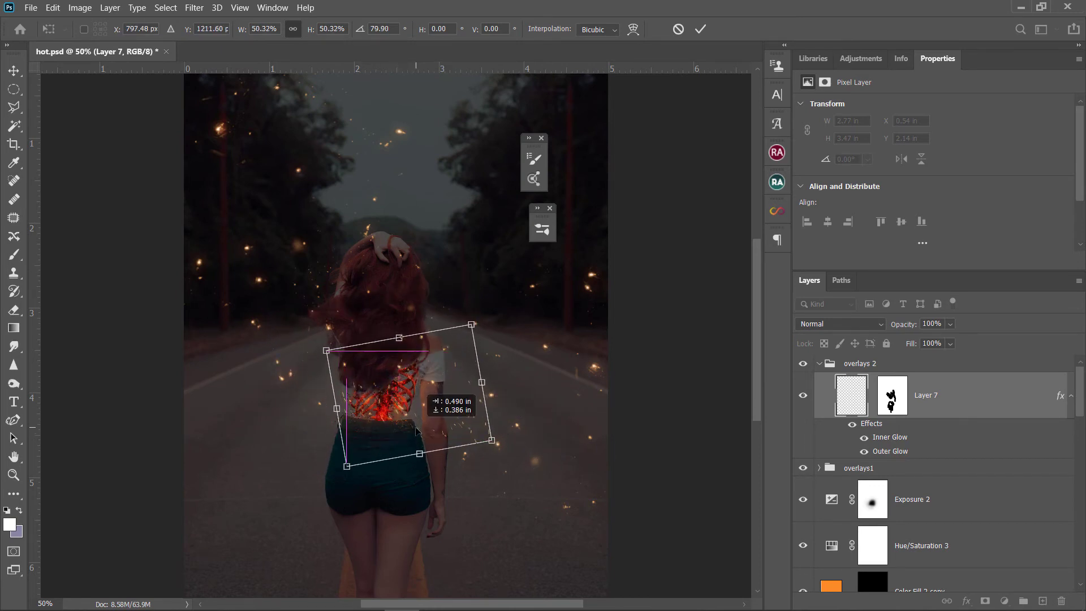
key("Return")
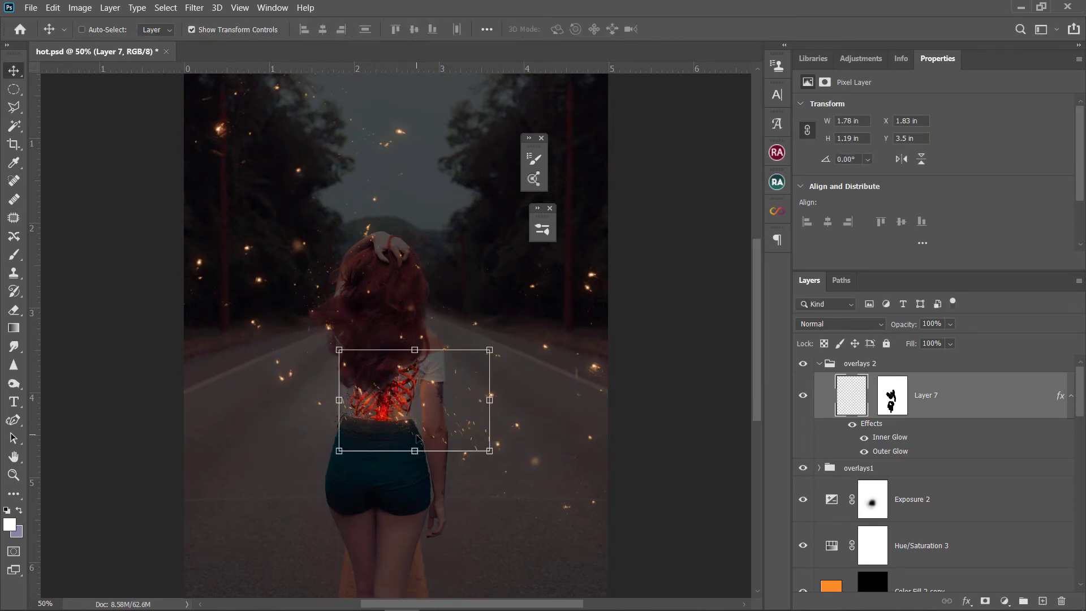
Target Layer 7's mask with the brush and default black/white colours.
left_click(892, 394)
key("b")
key("d")
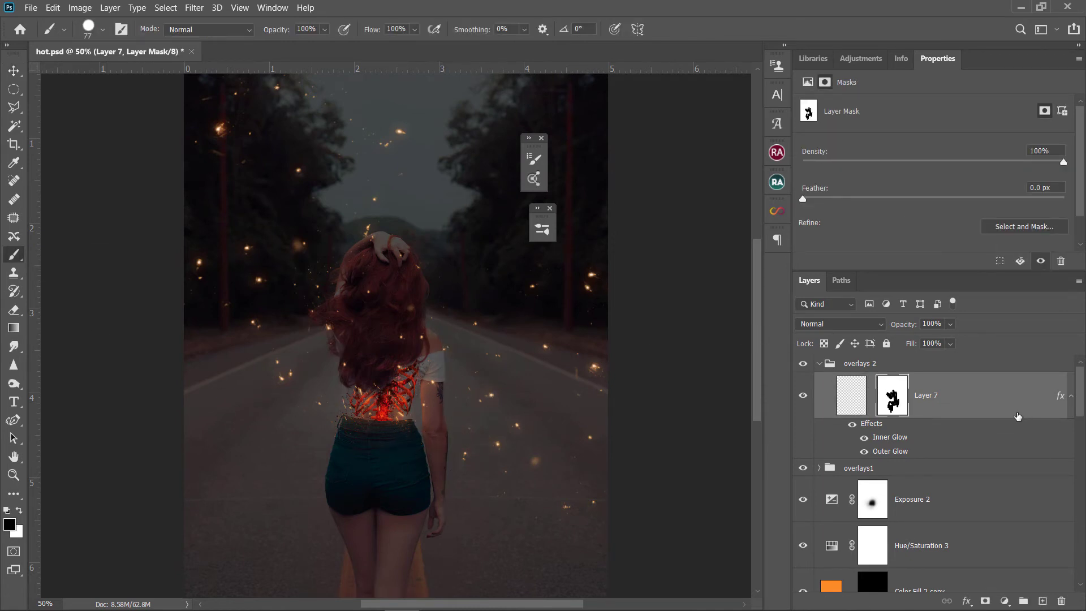
Duplicate Layer 7 and delete the copy's layer mask.
key("ctrl+j")
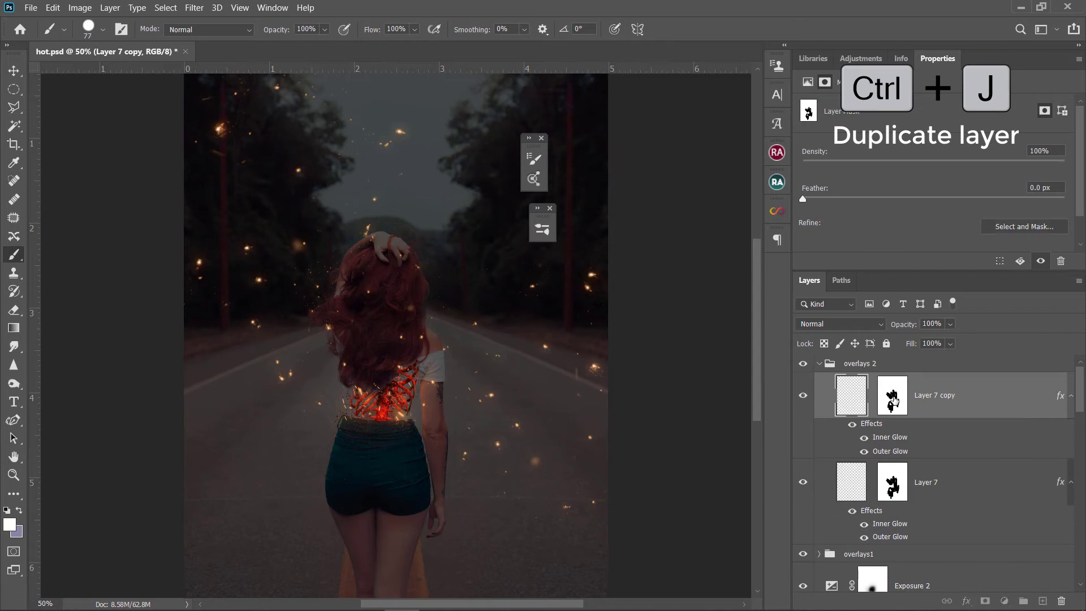
right_click(894, 398)
left_click(915, 424)
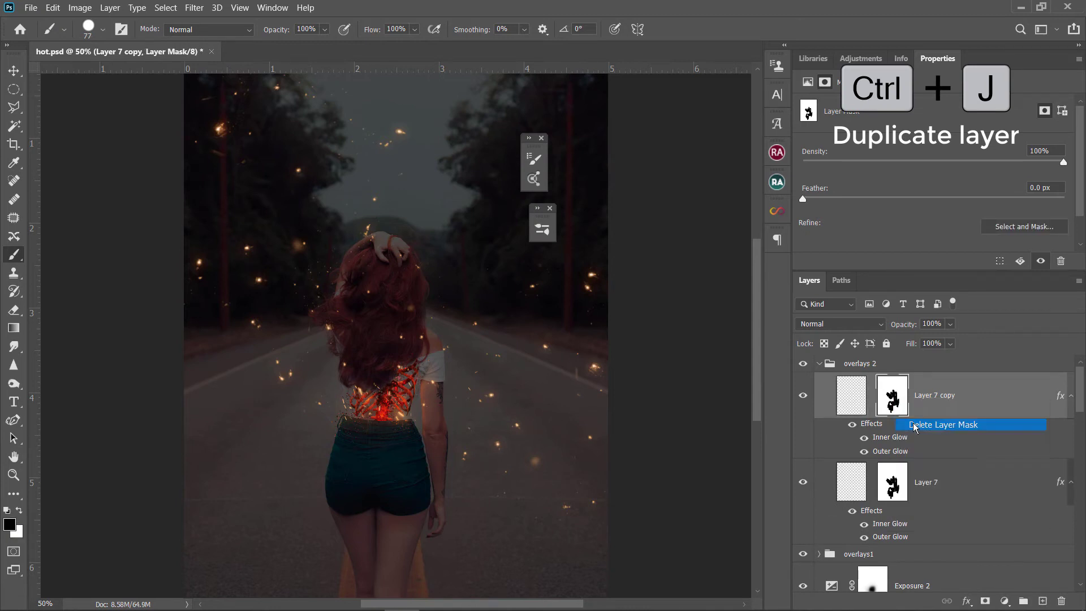
Rotate and stretch Layer 7 copy's sparks up over the woman's hair.
key("ctrl+t")
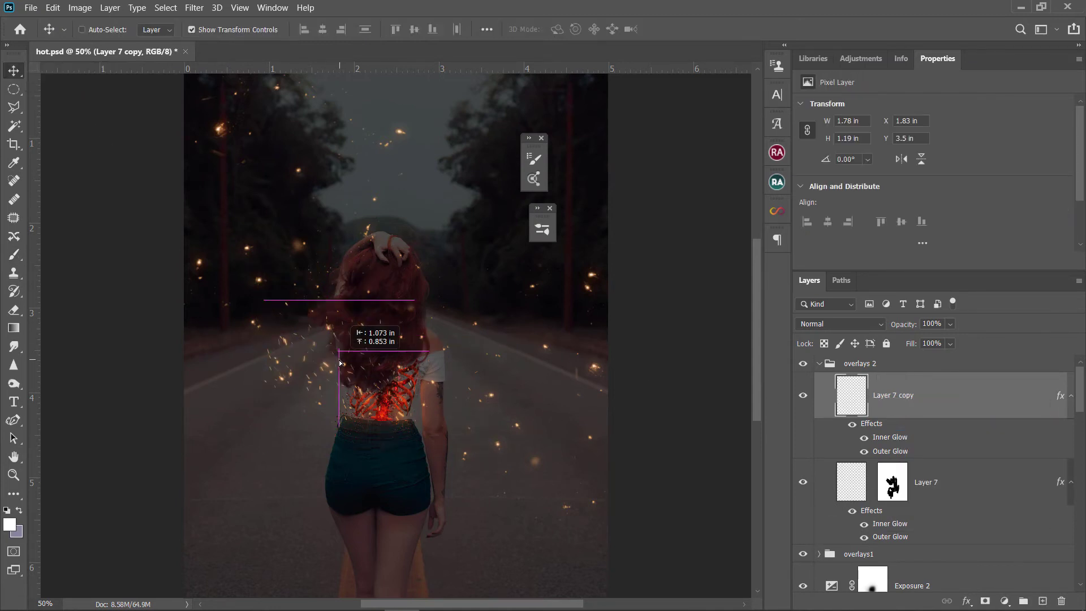
mouse_move(464, 334)
left_mouse_down()
mouse_move(363, 337)
mouse_move(373, 355)
left_mouse_up()
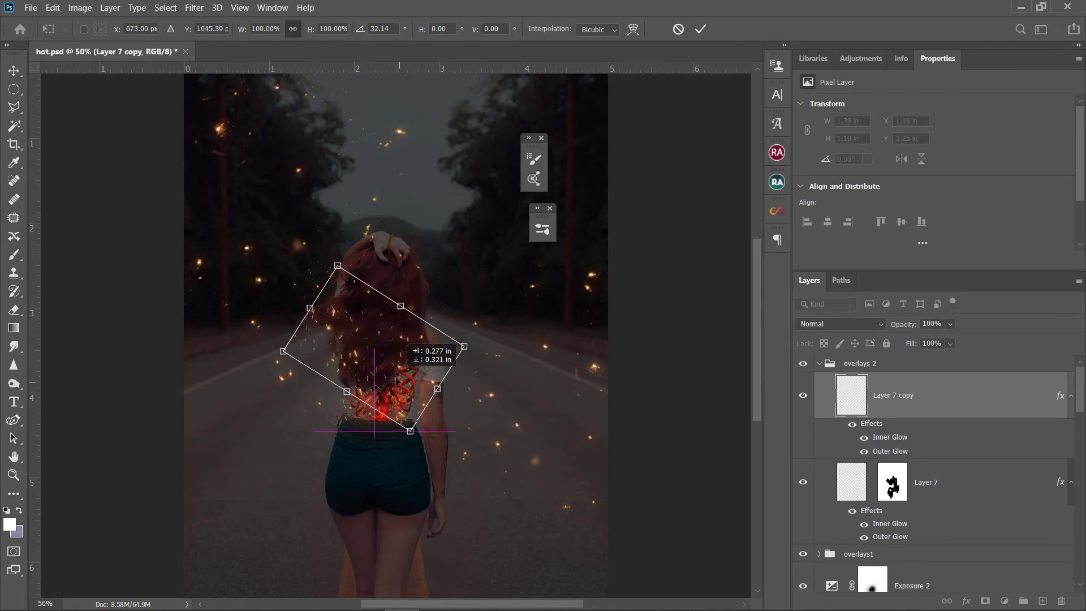
left_click_drag(337, 265, 308, 246)
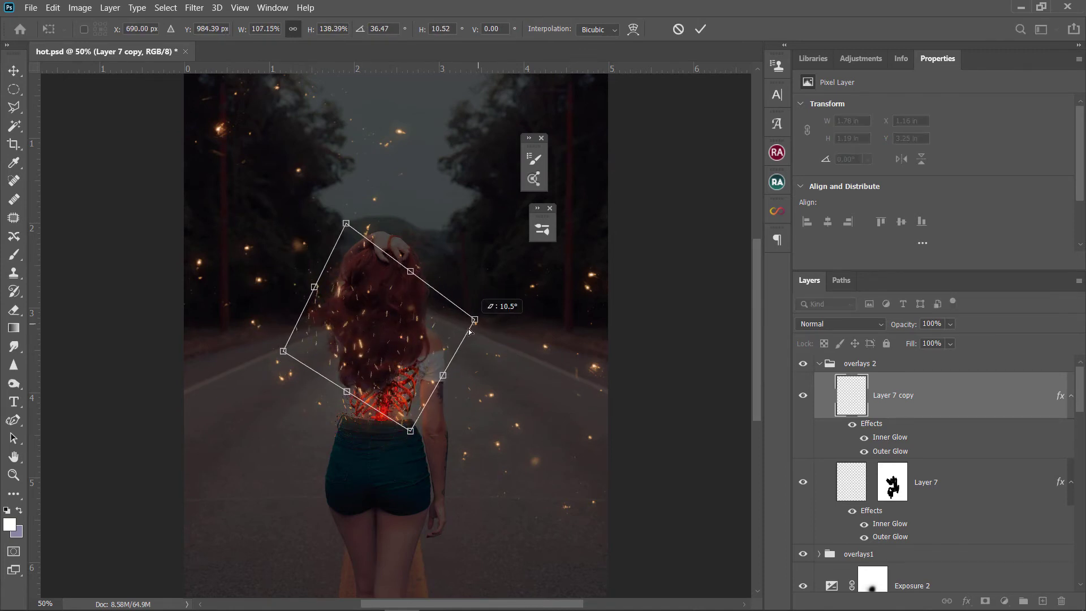
left_click_drag(377, 289, 439, 389)
left_click_drag(283, 351, 301, 339)
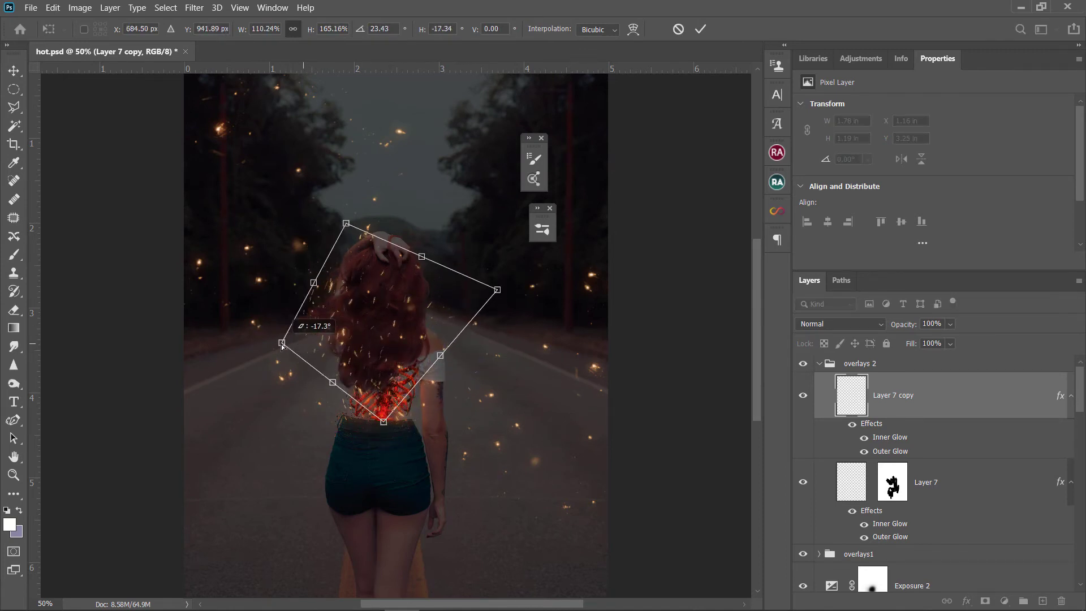
mouse_move(341, 386)
left_mouse_down()
mouse_move(414, 367)
mouse_move(401, 363)
left_mouse_up()
key("Return")
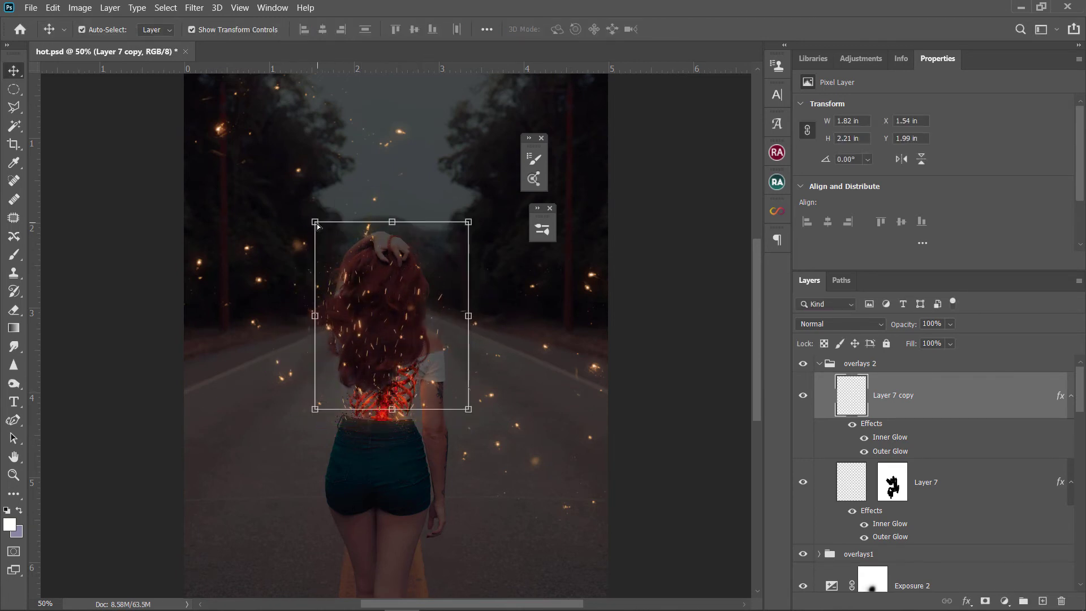
Try distorting the copy's corners further, then cancel the distortion.
left_click_drag(317, 226, 279, 218, "ctrl")
left_click_drag(469, 221, 499, 181, "ctrl")
left_click_drag(279, 219, 211, 117, "ctrl")
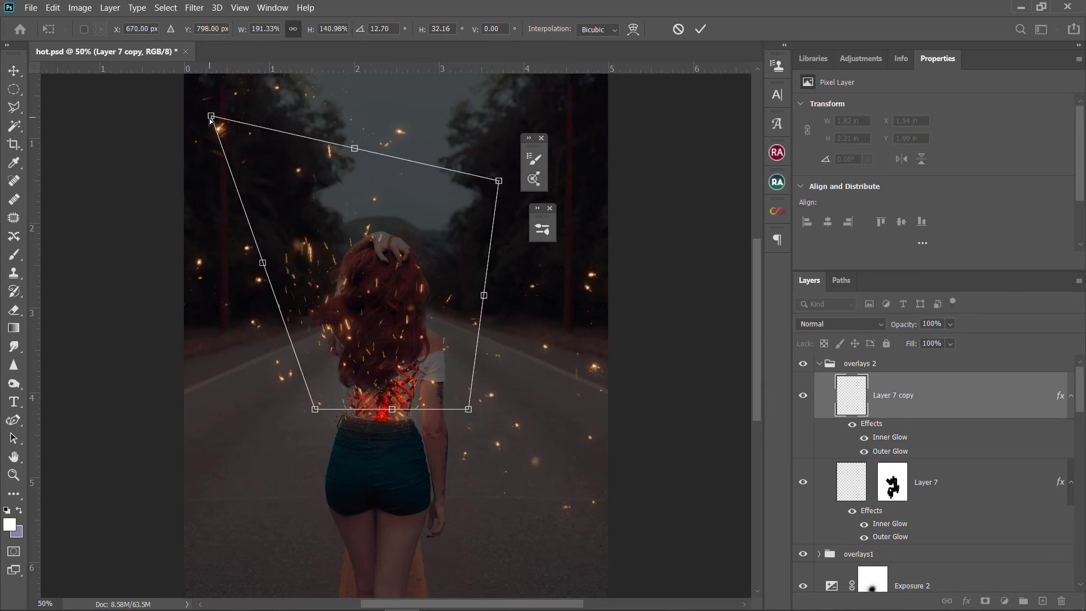
key("Escape")
Add a new layer mask to Layer 7 copy and switch to the brush.
left_click_drag(885, 490, 892, 396, "alt")
scroll(685, 346, "up", 2)
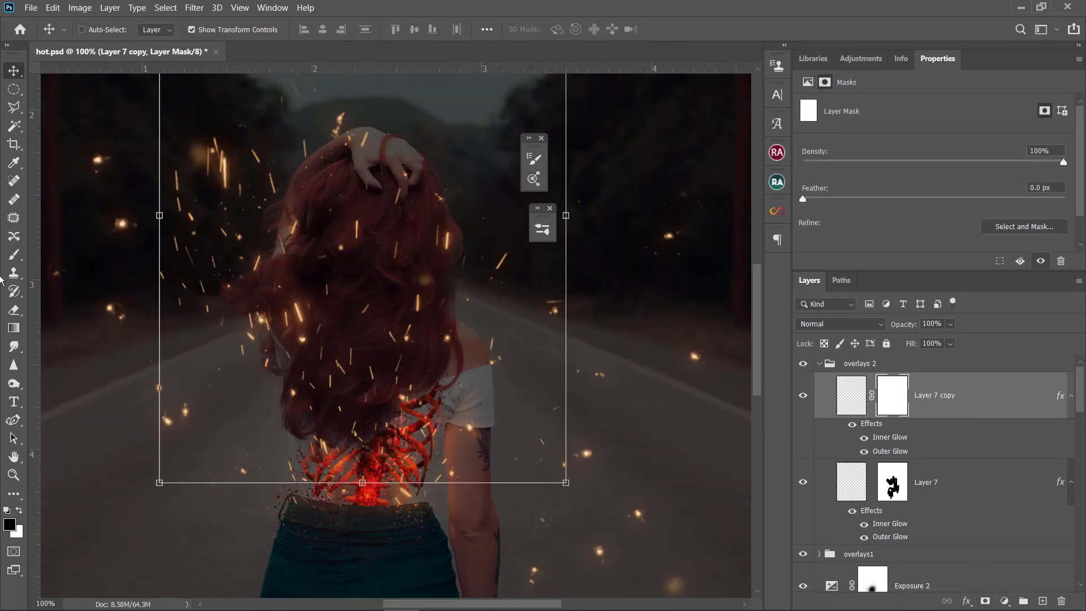
key("b")
scroll(684, 346, "down", 3)
scroll(685, 346, "up", 1)
scroll(377, 329, "up", 2)
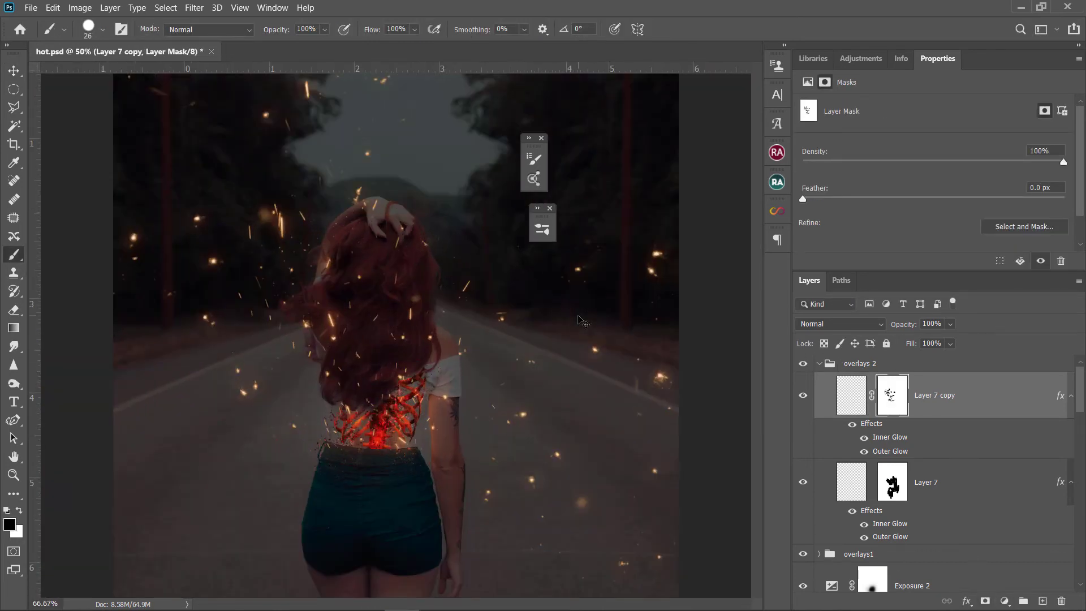
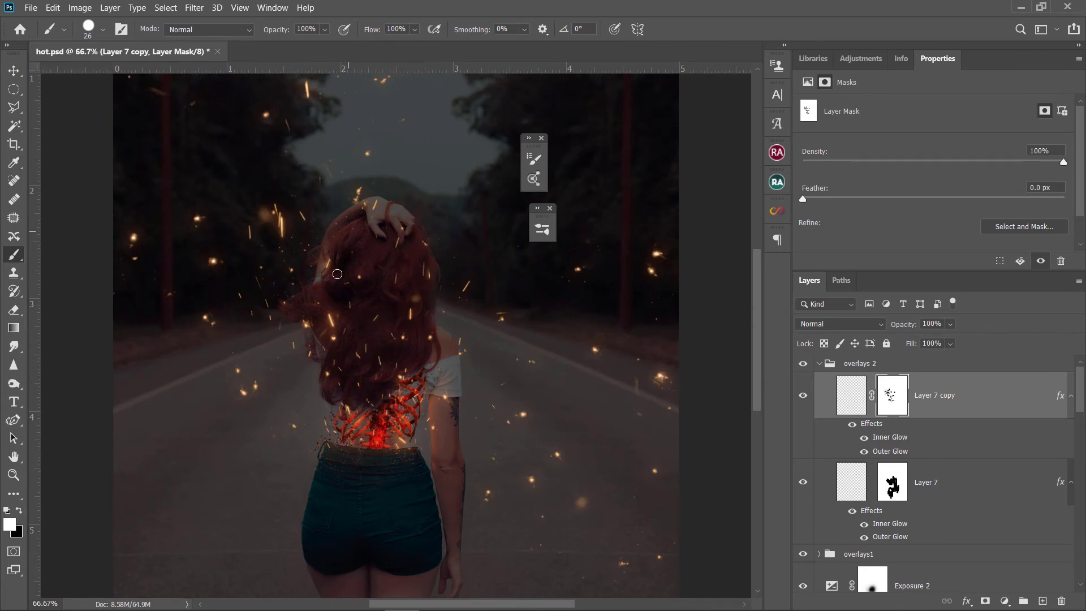
Duplicate Layer 7 copy and rotate the glowing fragments diagonally toward the top of the photo.
key("ctrl+j")
key("ctrl+minus")
key("ctrl+minus")
key("ctrl+t")
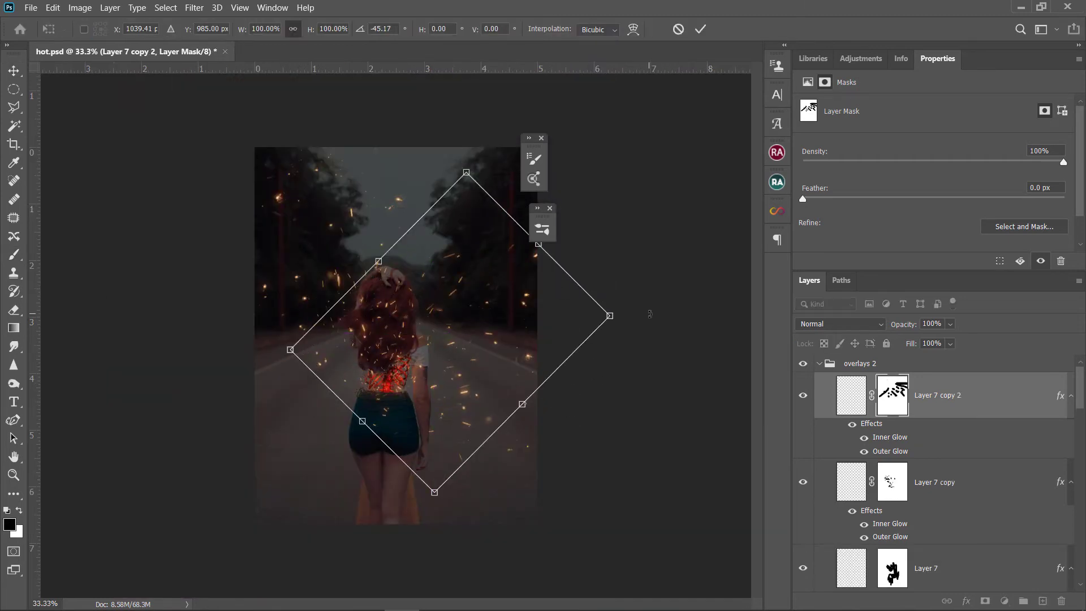
mouse_move(330, 190)
left_mouse_down()
mouse_move(232, 456)
mouse_move(400, 515)
mouse_move(526, 198)
mouse_move(465, 284)
mouse_move(656, 353)
left_mouse_up()
key("Return")
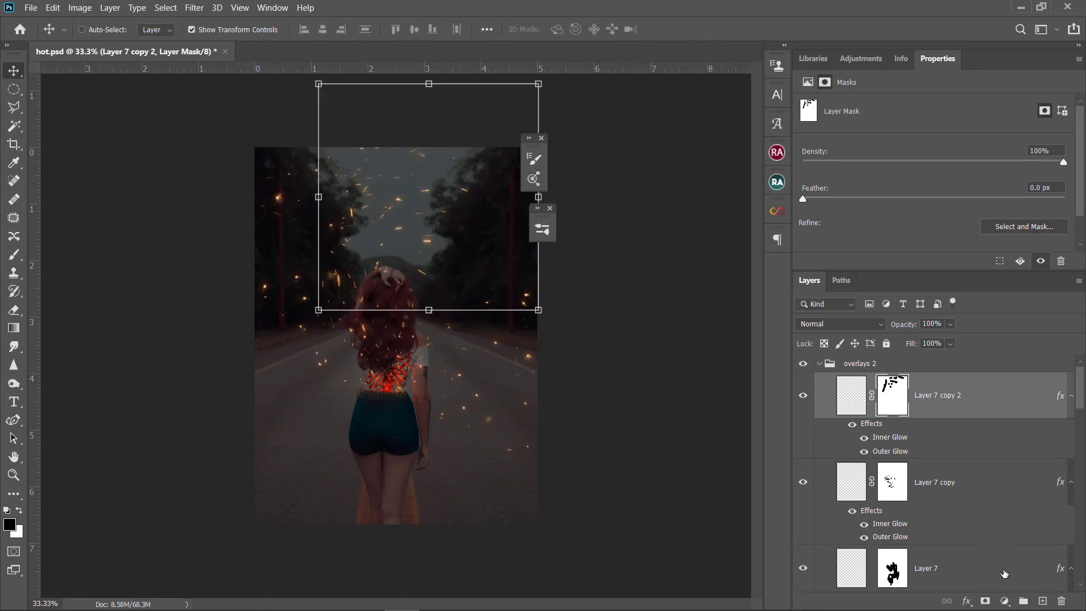
Add a new empty layer and bring up the brush presets with the Brush tool.
left_click(1042, 601)
right_click(291, 206)
key("b")
right_click(401, 229)
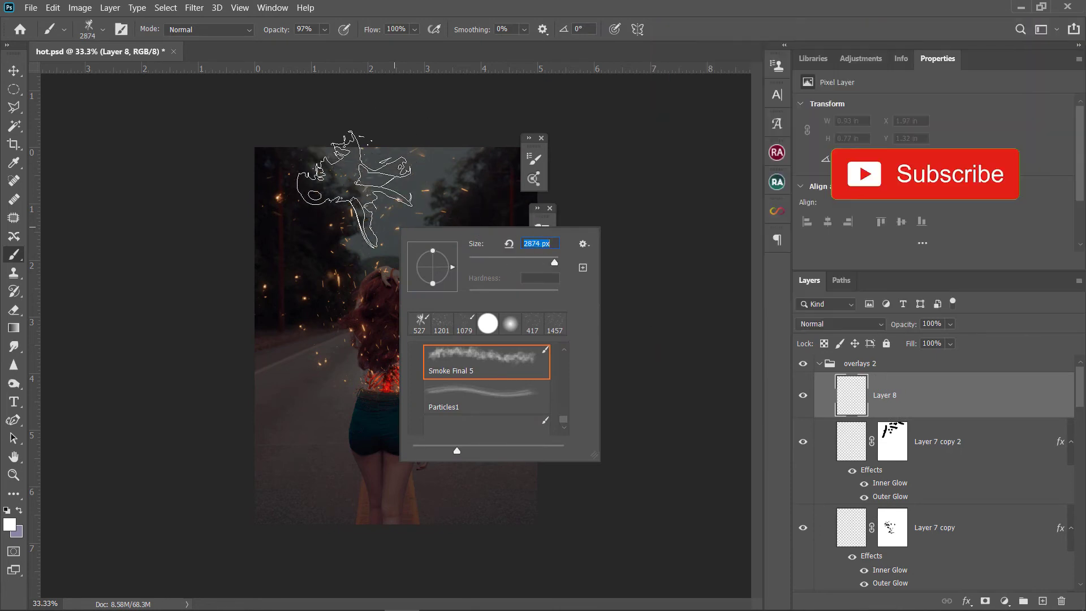
Choose the Smoke Final 5 brush and dismiss the brush-too-big errors.
left_click(356, 221)
left_click(577, 248)
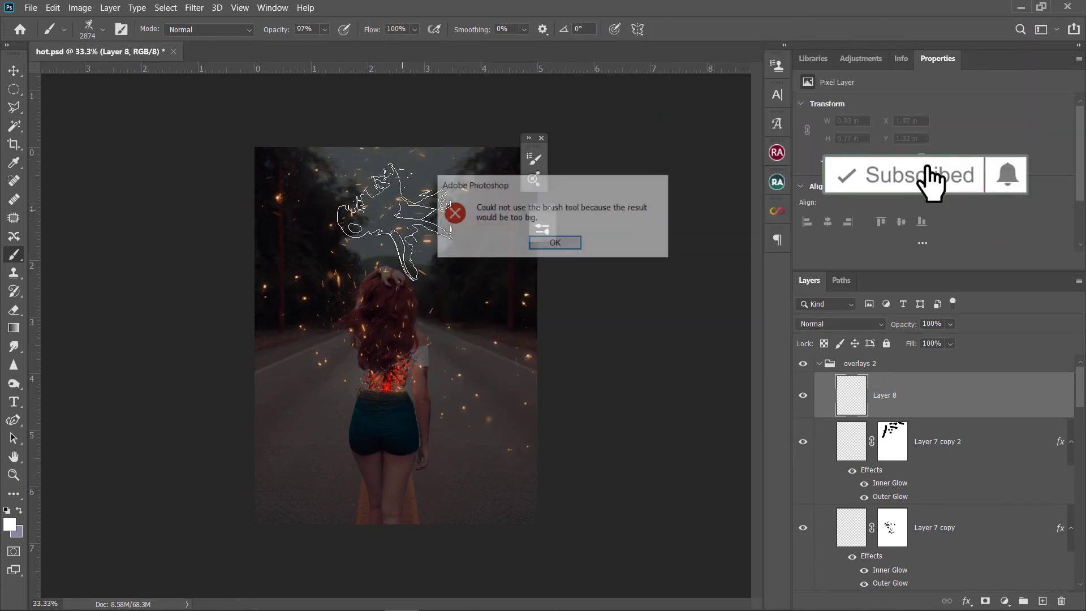
left_click(574, 247)
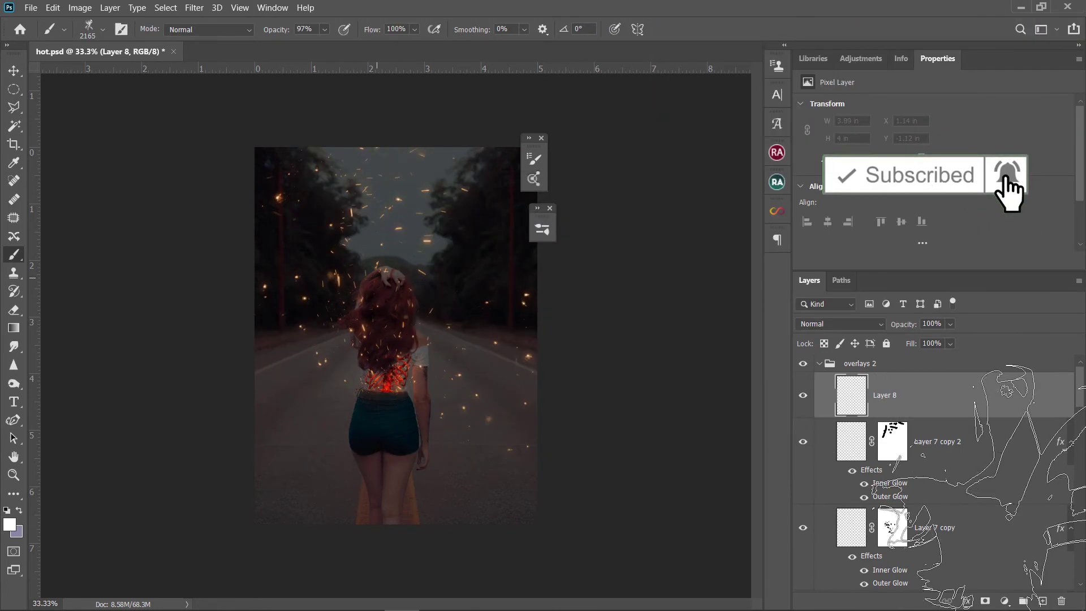
Move the layer content up, then stamp Smoke4 smoke and Particles1 sparks over the upper photo.
key("v")
left_click_drag(464, 331, 458, 144)
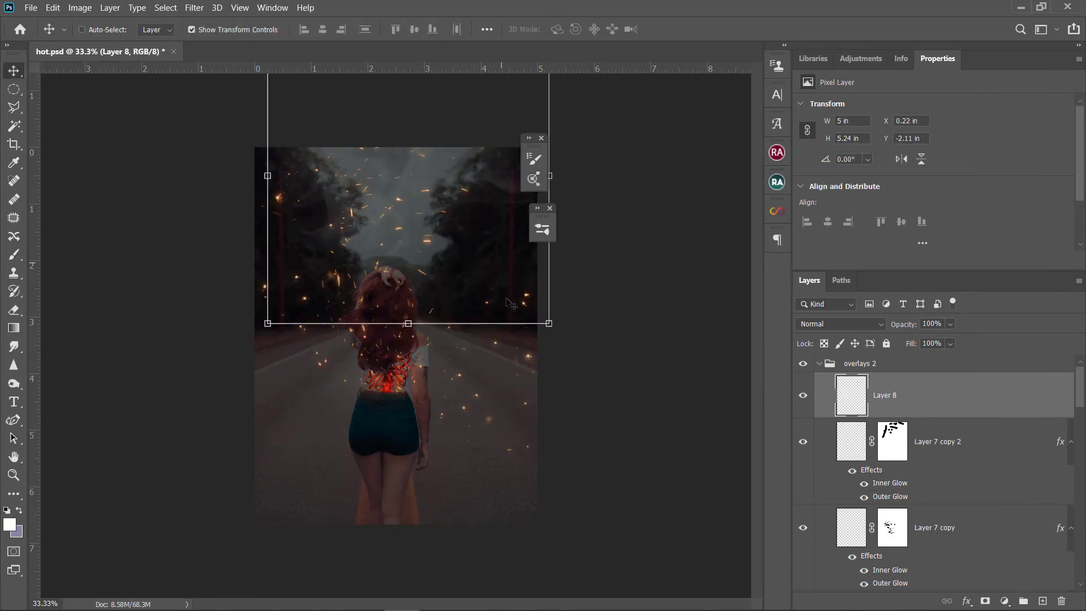
left_click_drag(458, 144, 426, 263)
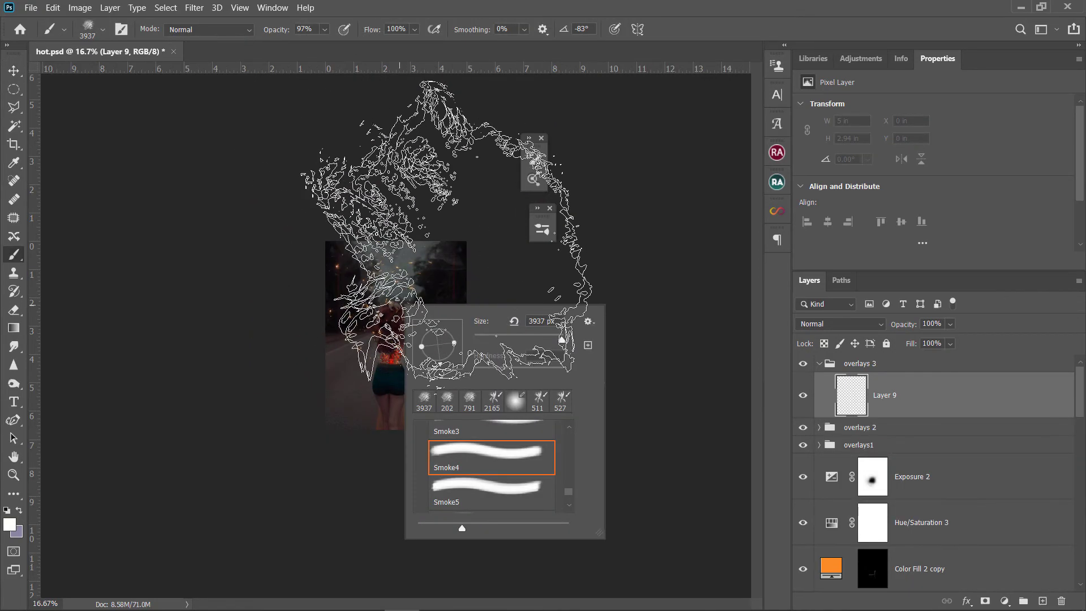
left_click_drag(445, 368, 455, 355)
left_click(373, 153)
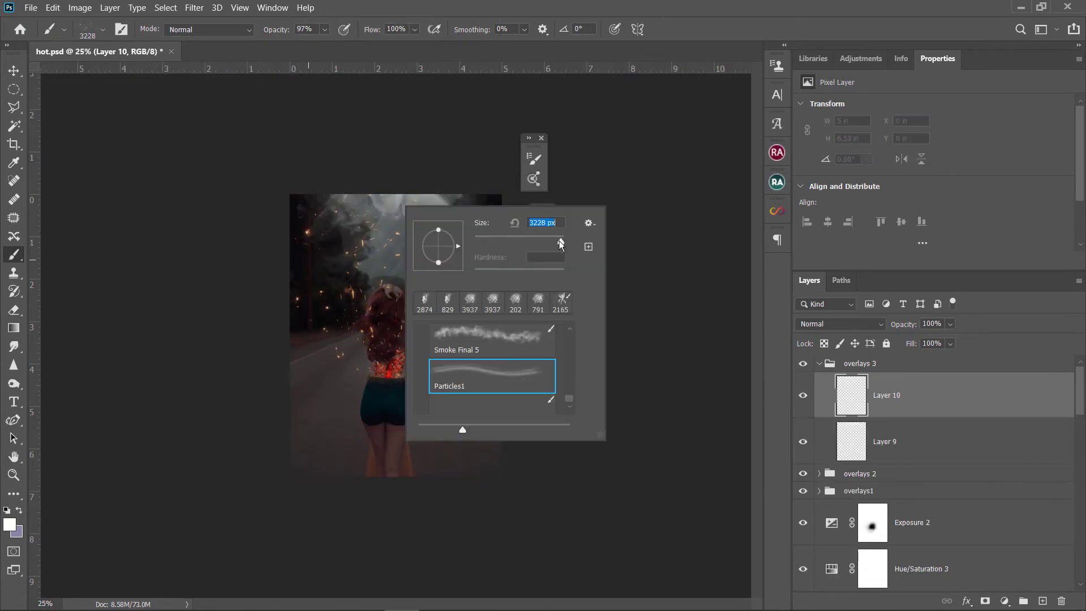
left_click(396, 274)
Rotate the sparks about 85°, scale them to 200%, move them down, and paste the glow style.
key("v")
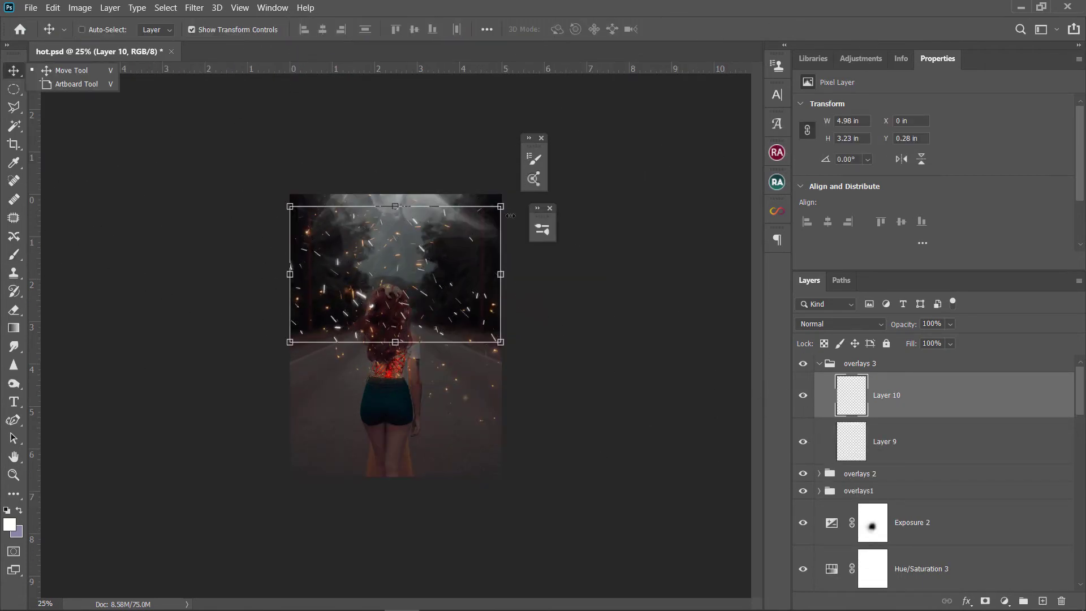
left_click_drag(552, 193, 493, 426)
left_click_drag(472, 373, 550, 473)
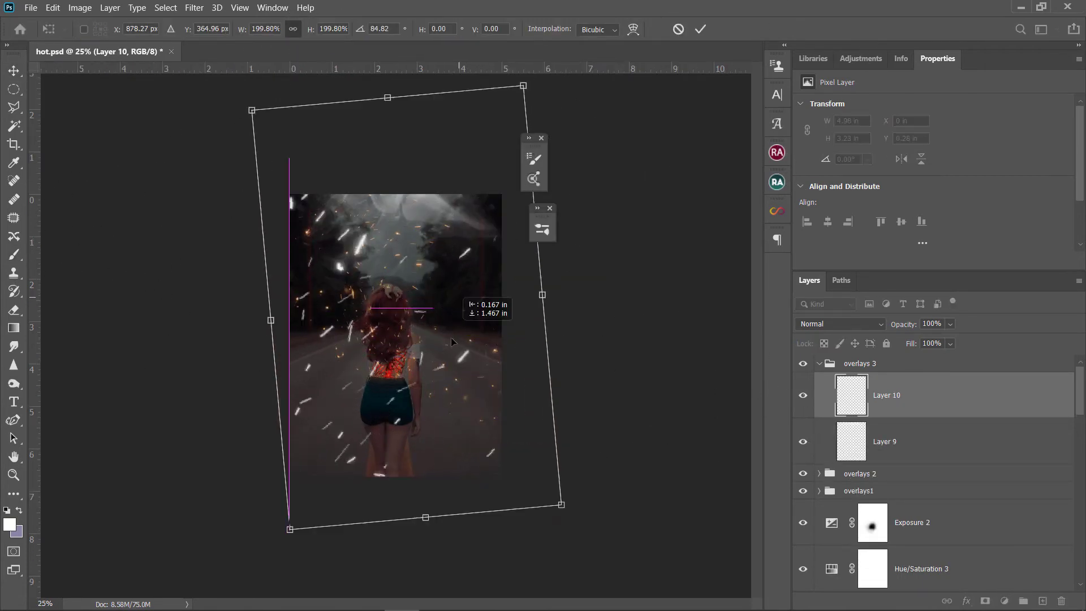
left_click_drag(449, 262, 451, 342)
key("Return")
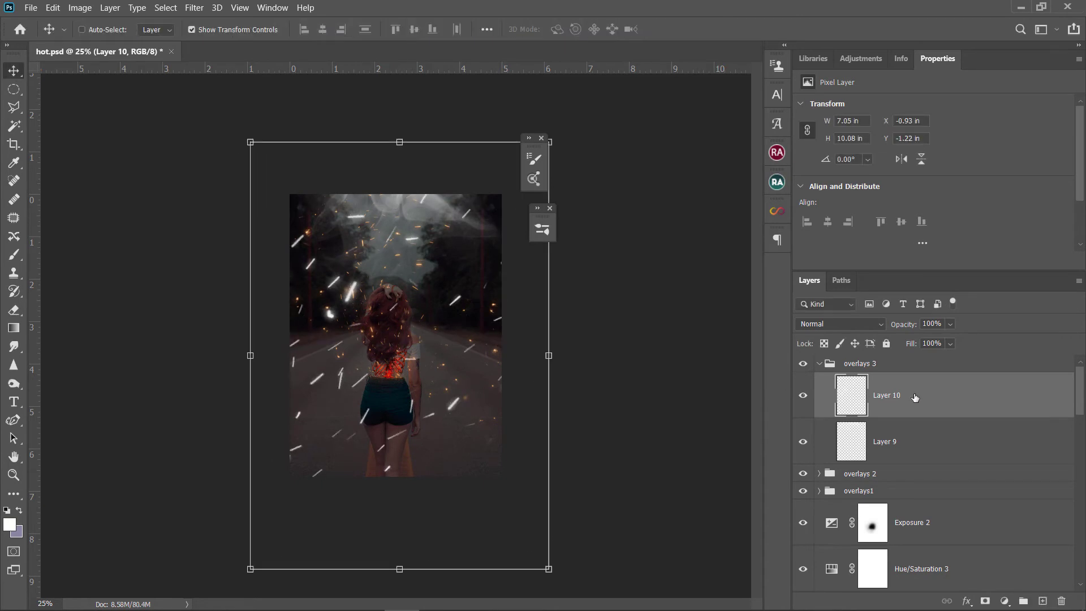
right_click(915, 397)
left_click(783, 349)
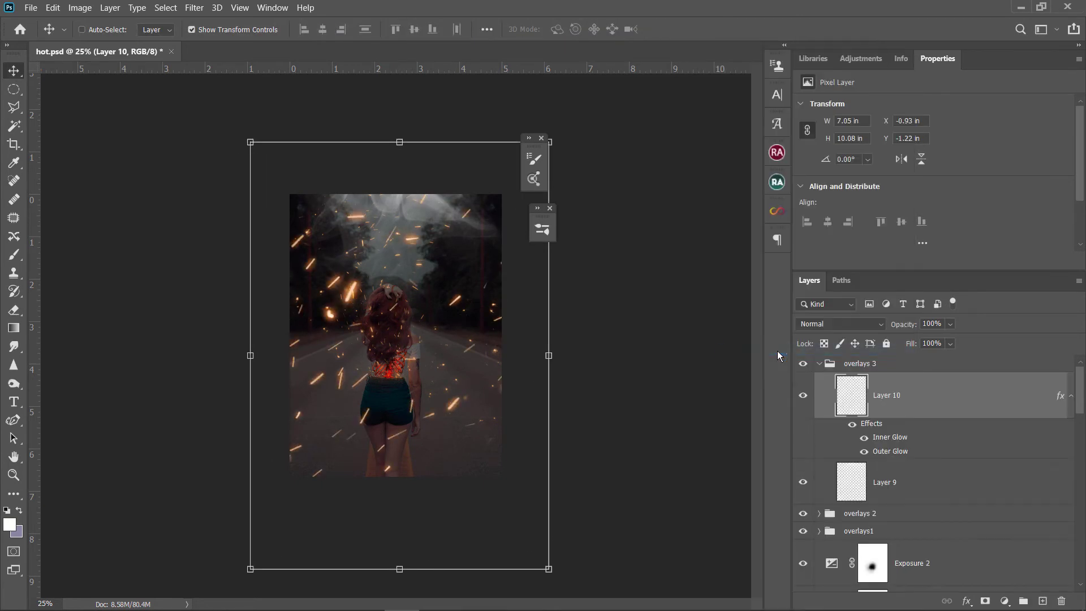
Soften the sparks into bokeh with Gaussian Blur and shift them to the left.
left_click(213, 8)
mouse_move(255, 171)
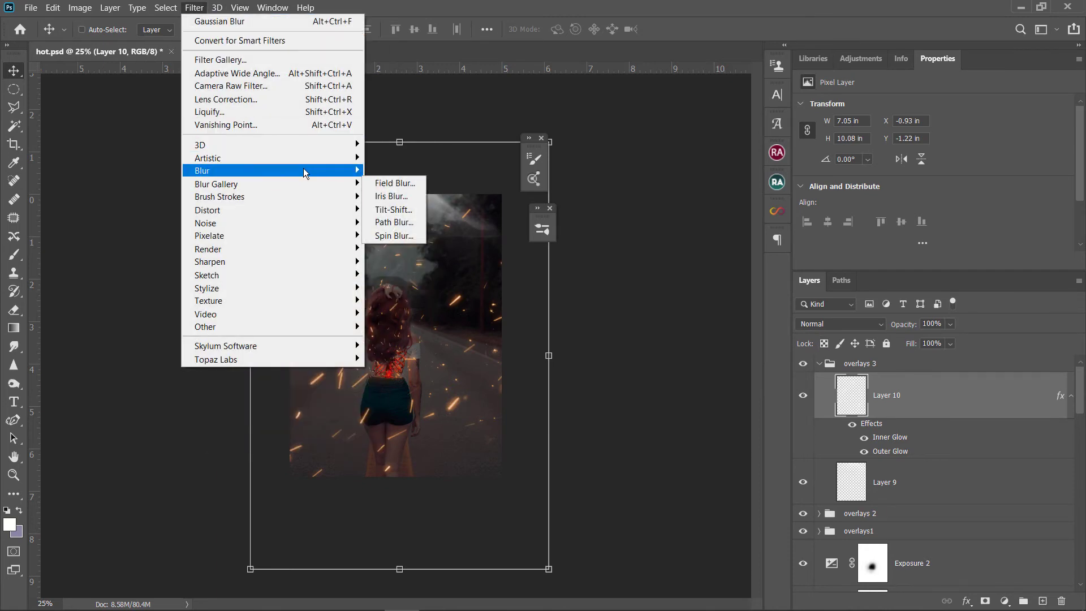
left_click(416, 227)
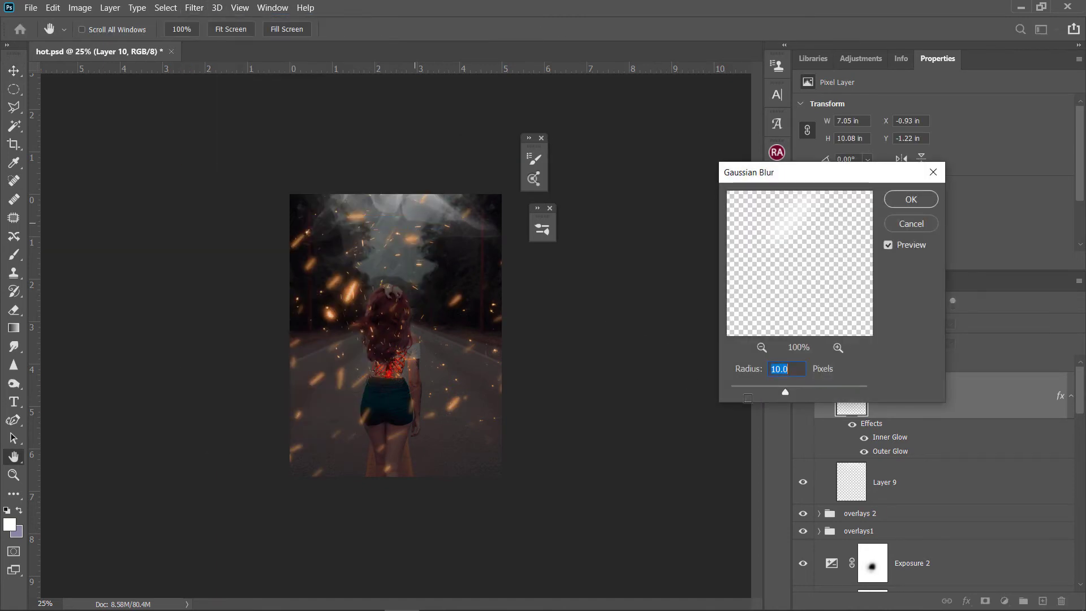
left_click_drag(792, 391, 803, 391)
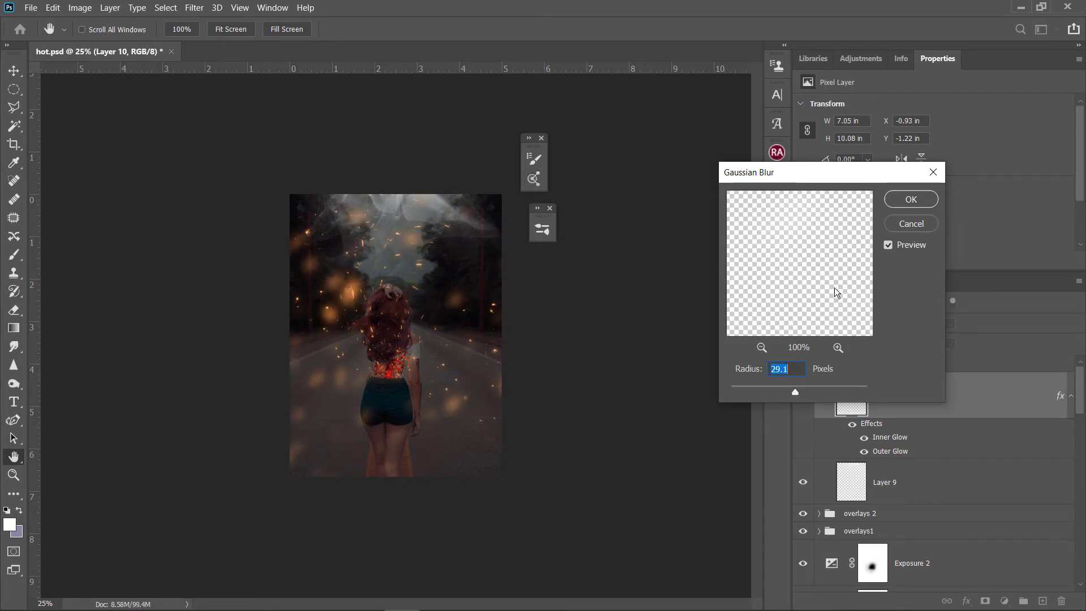
left_click(904, 198)
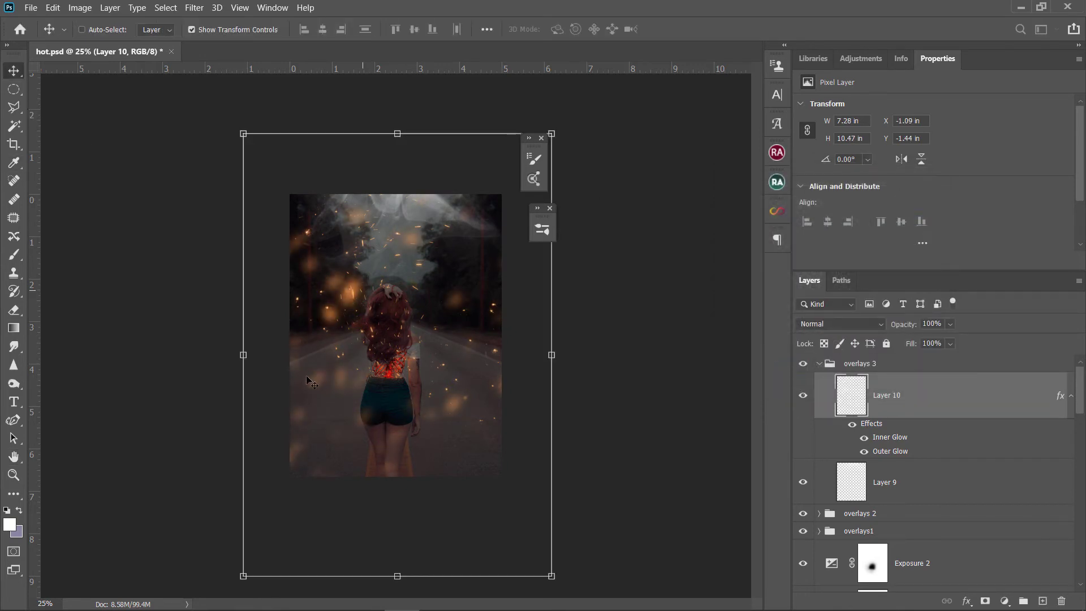
left_click_drag(311, 383, 146, 524)
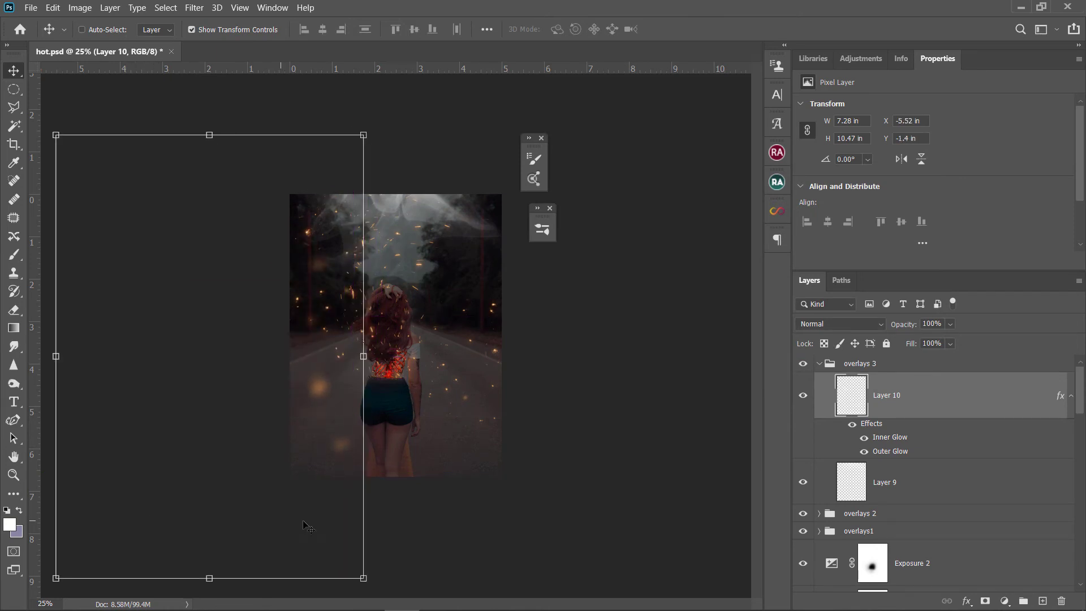
key("ctrl+j")
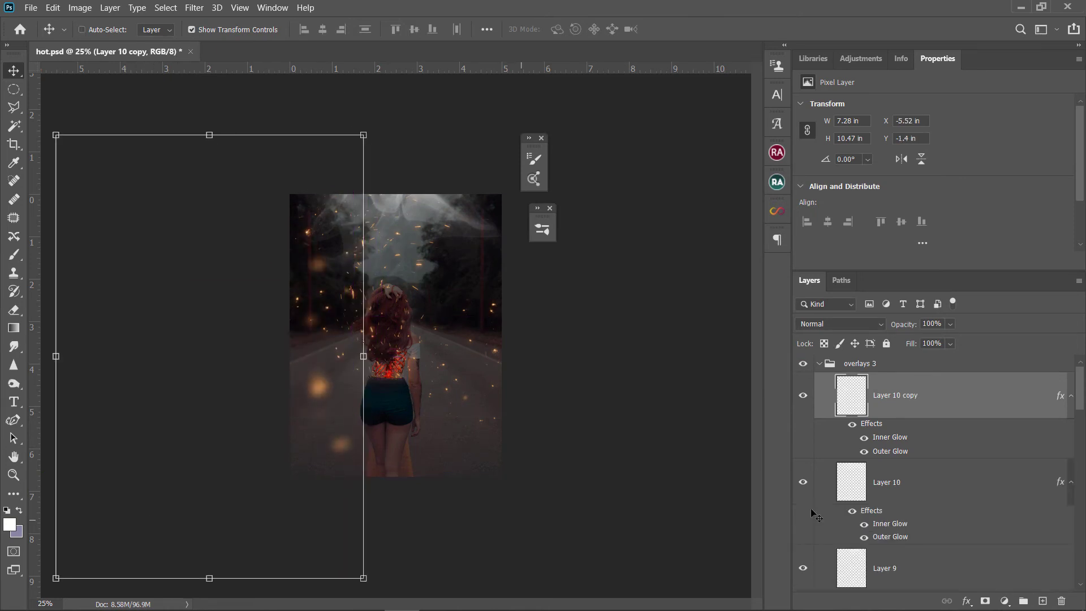
key("ctrl+z")
Stamp white spark streaks on a new layer and paste the glow style onto it.
left_click(1042, 600)
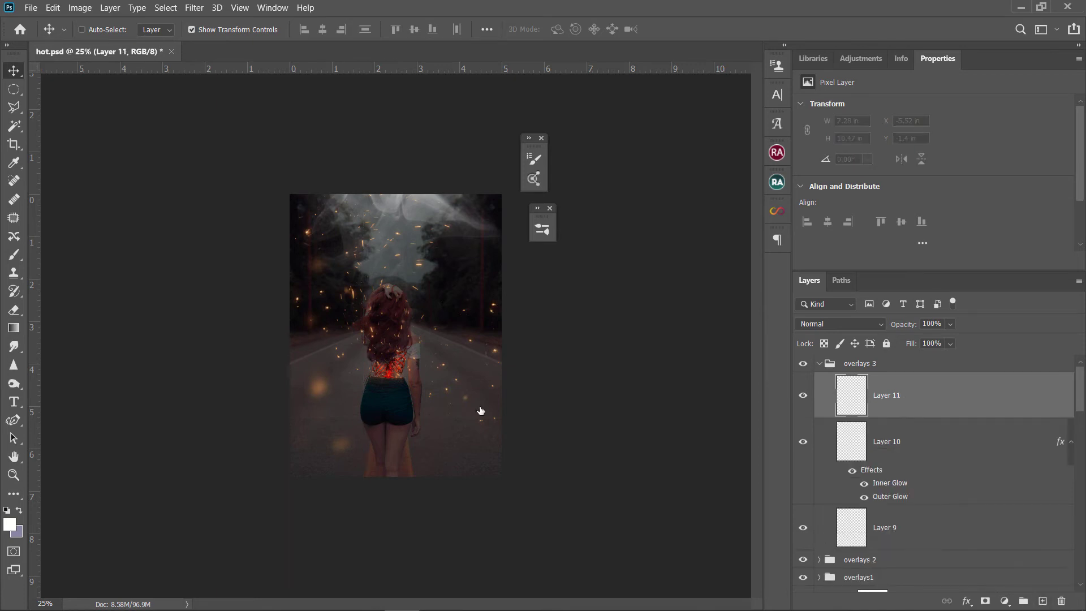
left_click(13, 254)
left_click(396, 314)
left_click(194, 8)
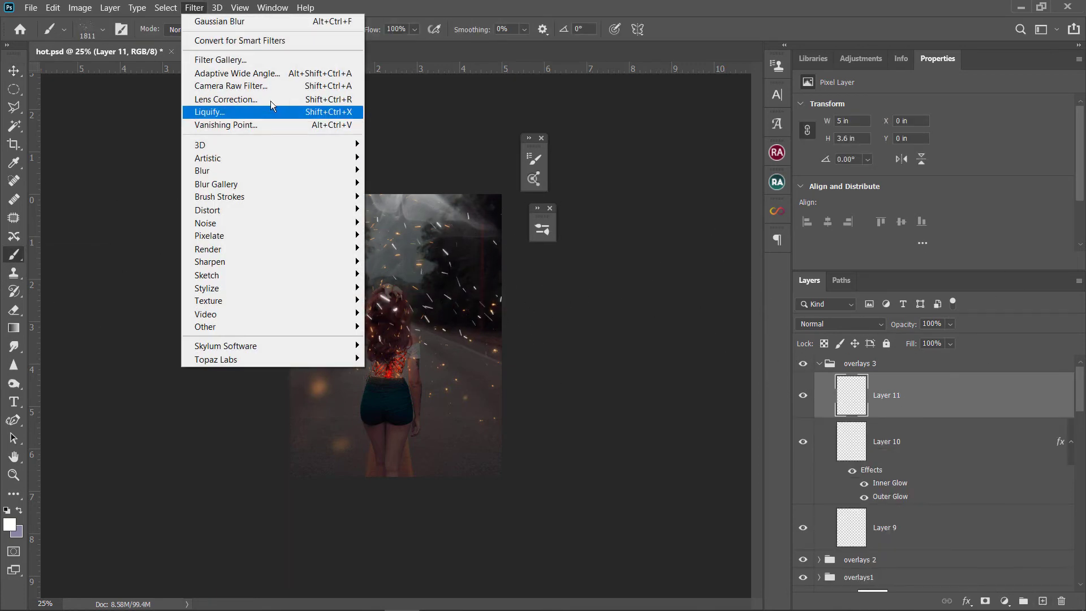
right_click(932, 391)
left_click(775, 350)
Duplicate the sparks, rotate and enlarge the copy, and soften it with Gaussian Blur.
key("ctrl+j")
key("ctrl+t")
mouse_move(640, 337)
left_mouse_down()
mouse_move(490, 390)
mouse_move(485, 503)
left_mouse_up()
left_click(194, 8)
key("Return")
left_click(194, 8)
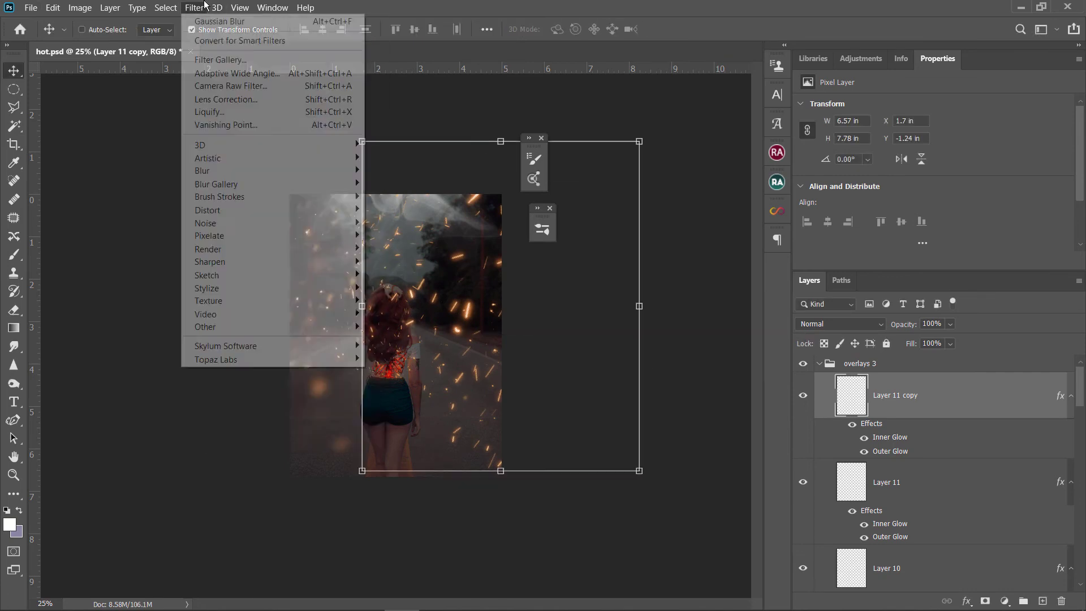
left_click(396, 223)
left_click_drag(794, 389, 788, 388)
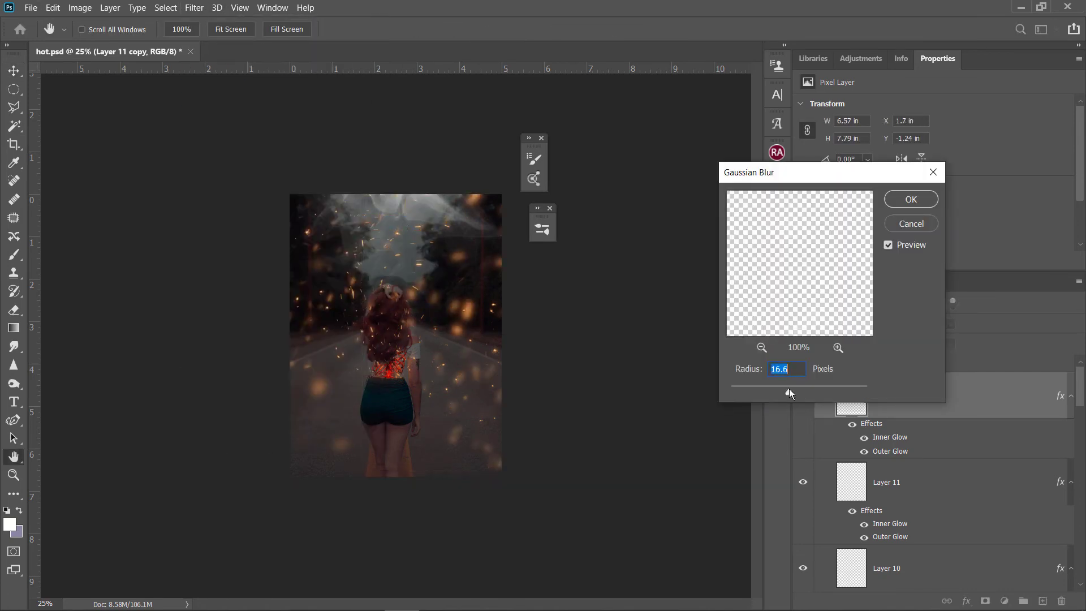
key("Return")
Move the blurred sparks right, then reposition another glow copy rotated to 125.79°.
key("v")
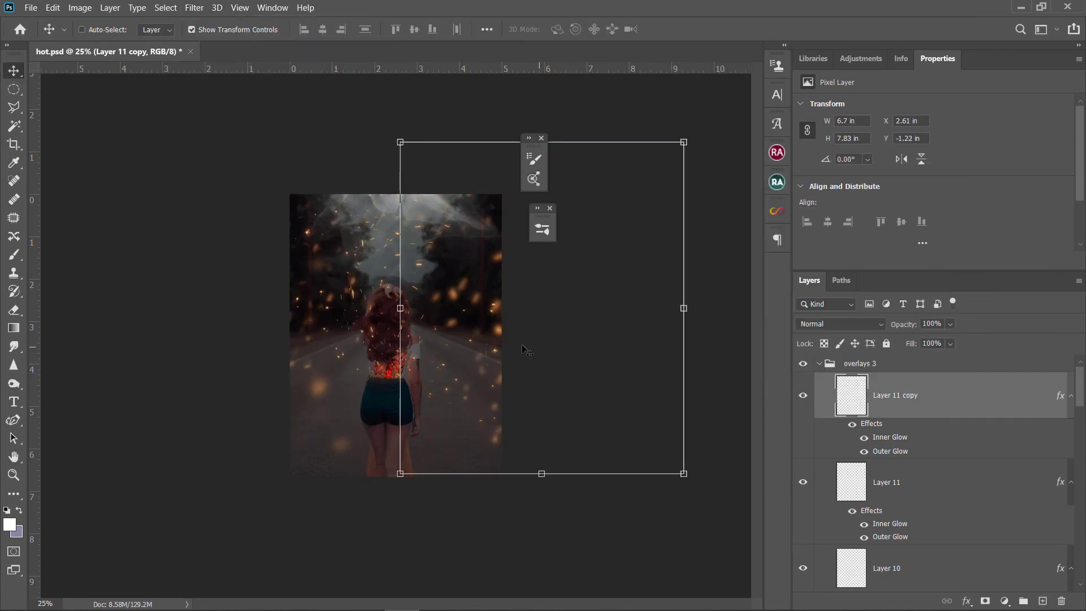
mouse_move(463, 507)
left_mouse_down()
mouse_move(485, 508)
mouse_move(640, 416)
mouse_move(682, 456)
left_mouse_up()
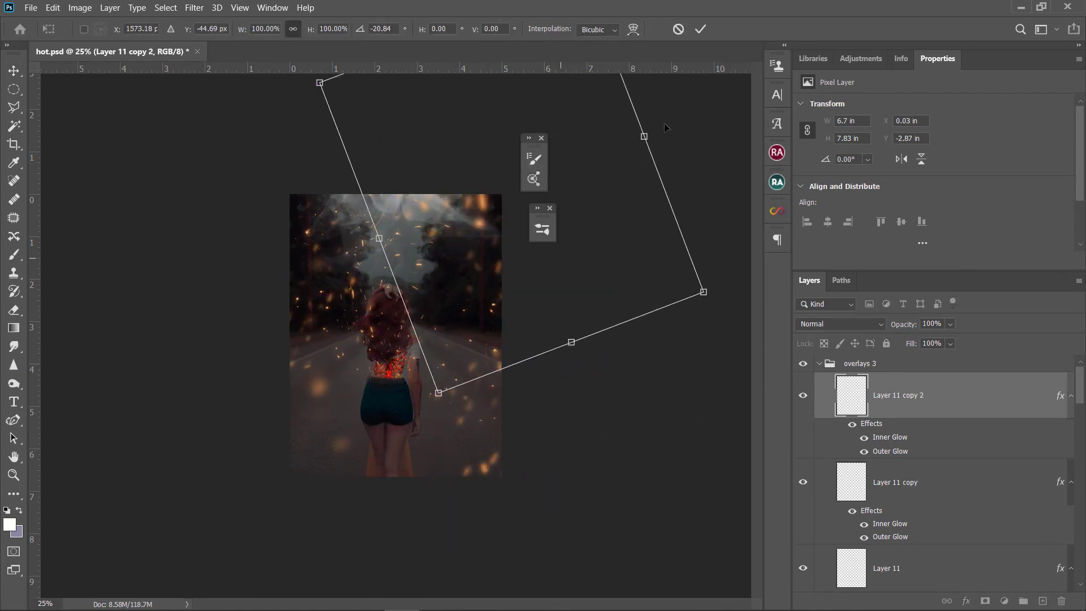
key("Return")
left_click_drag(682, 456, 614, 303)
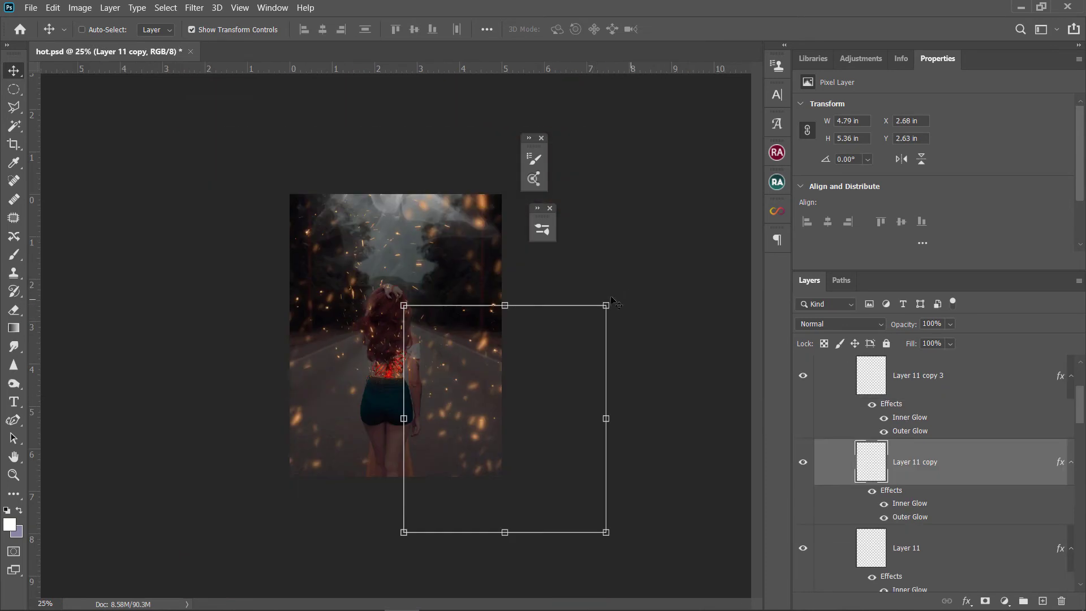
left_click_drag(653, 380, 449, 560)
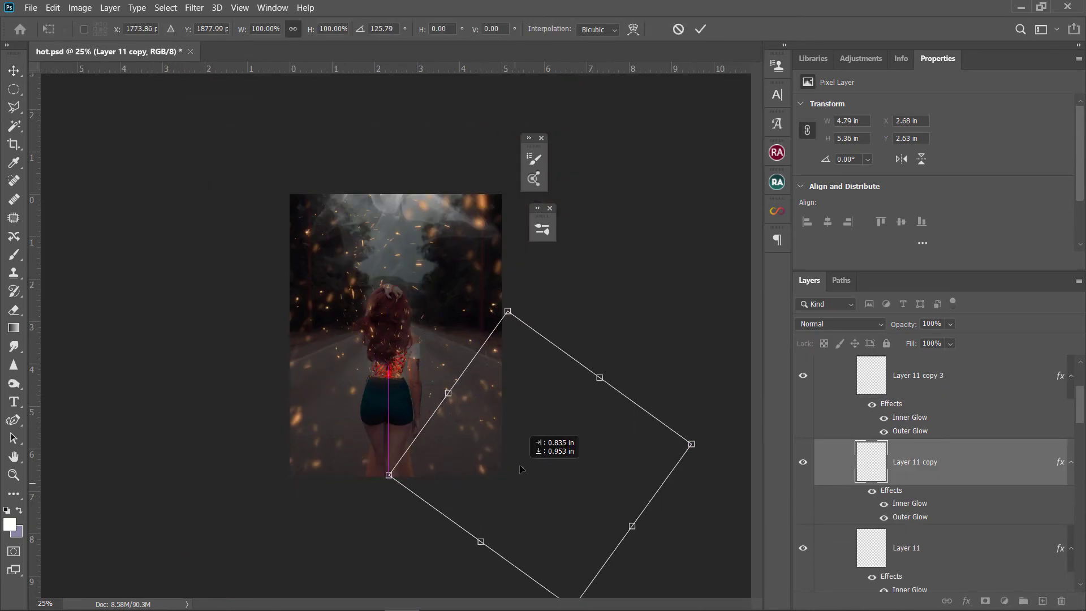
mouse_move(480, 449)
left_mouse_down()
mouse_move(526, 436)
mouse_move(501, 466)
mouse_move(560, 453)
left_mouse_up()
key("Return")
Add a layer mask to Layer 11 copy 2 and show the overlay group to compare.
key("b")
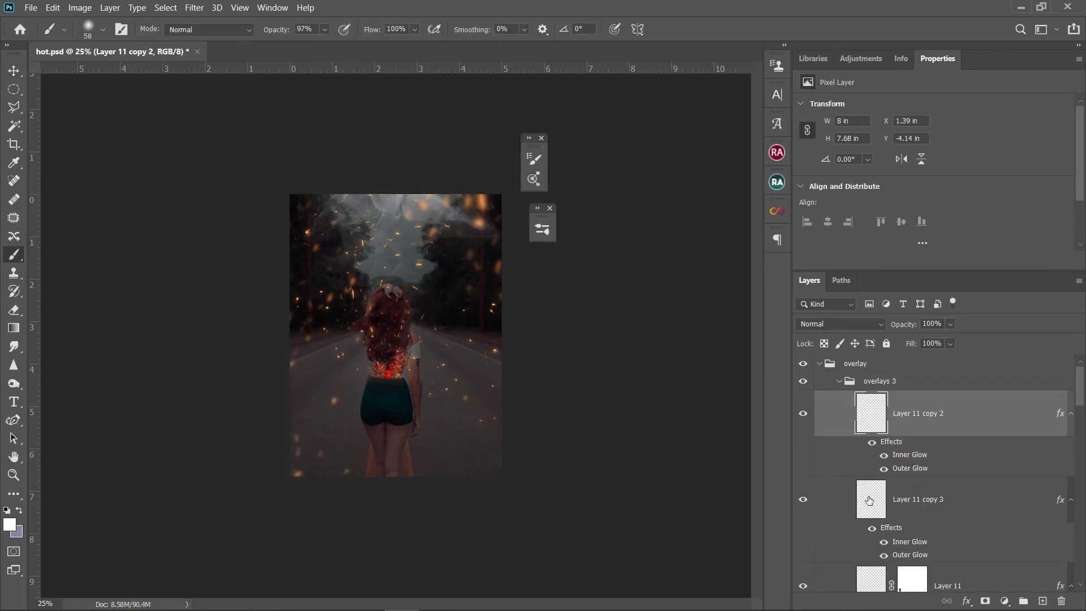
left_click(986, 602)
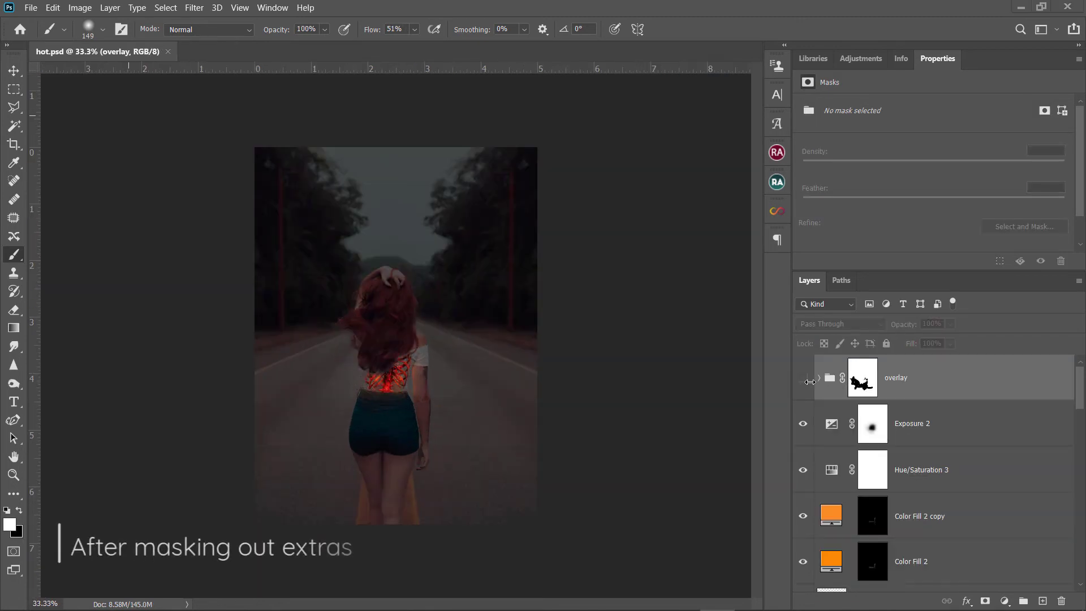
left_click(804, 378)
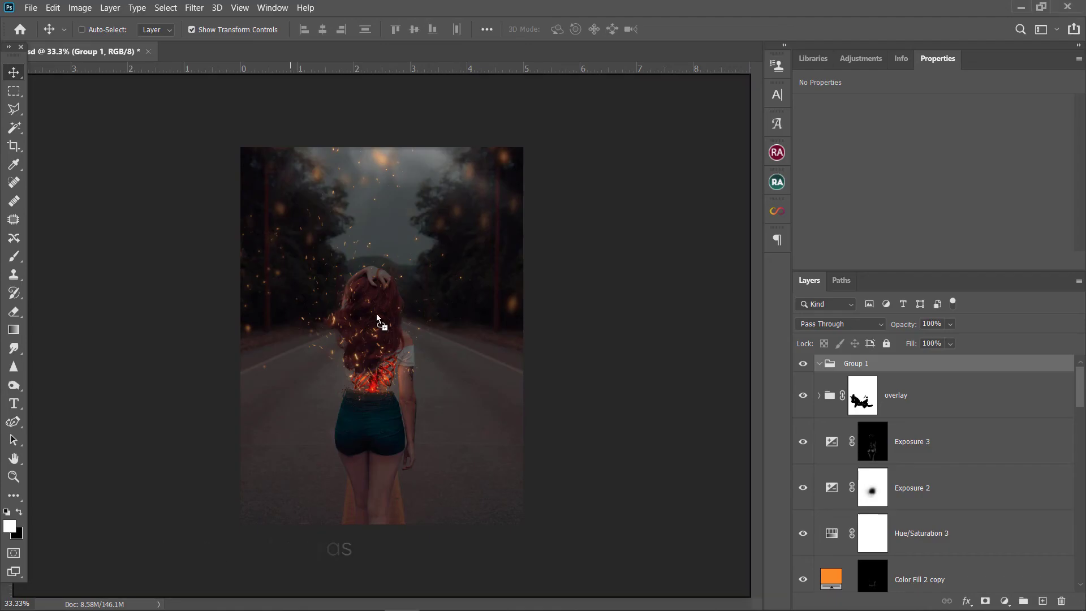
Place the torn red cloth PNG, rotate it 90° and enlarge it slightly.
left_click_drag(377, 315, 378, 316)
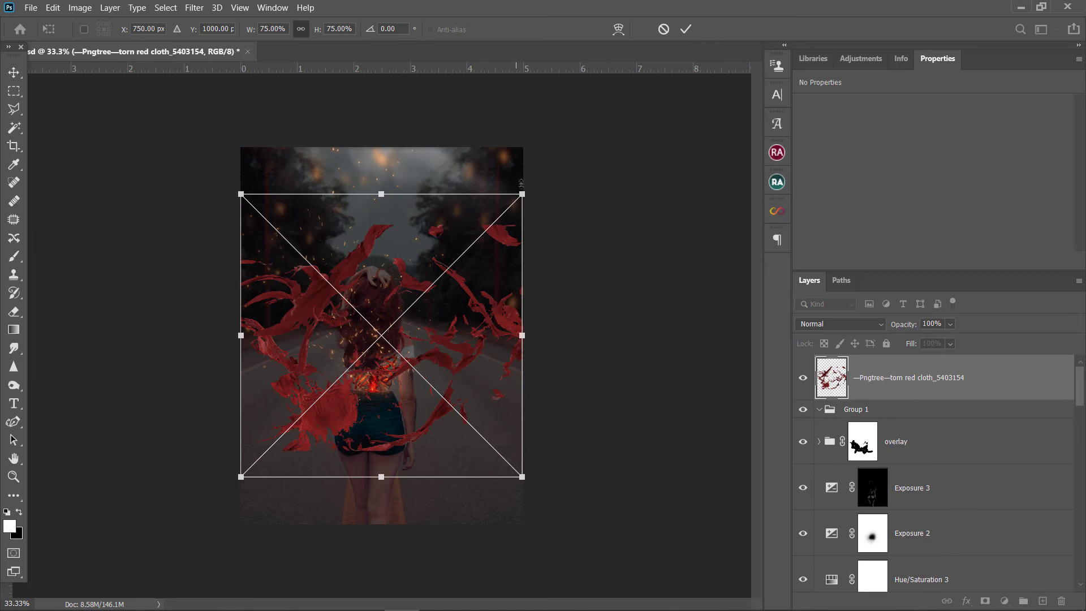
mouse_move(526, 188)
left_mouse_down()
mouse_move(594, 347)
mouse_move(563, 444)
left_mouse_up()
key("Return")
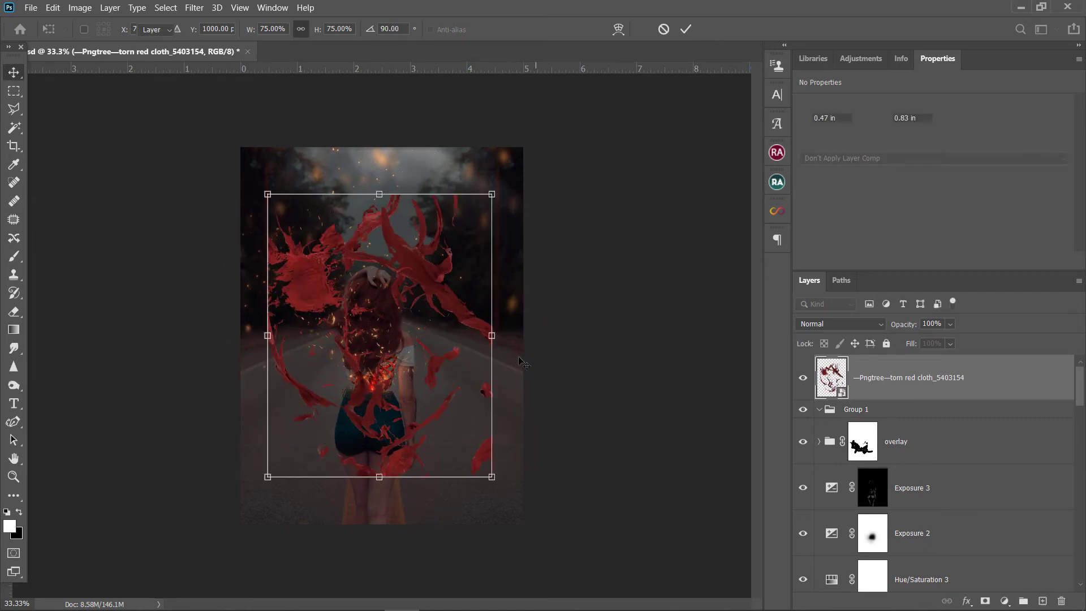
left_click_drag(491, 194, 496, 182)
key("Return")
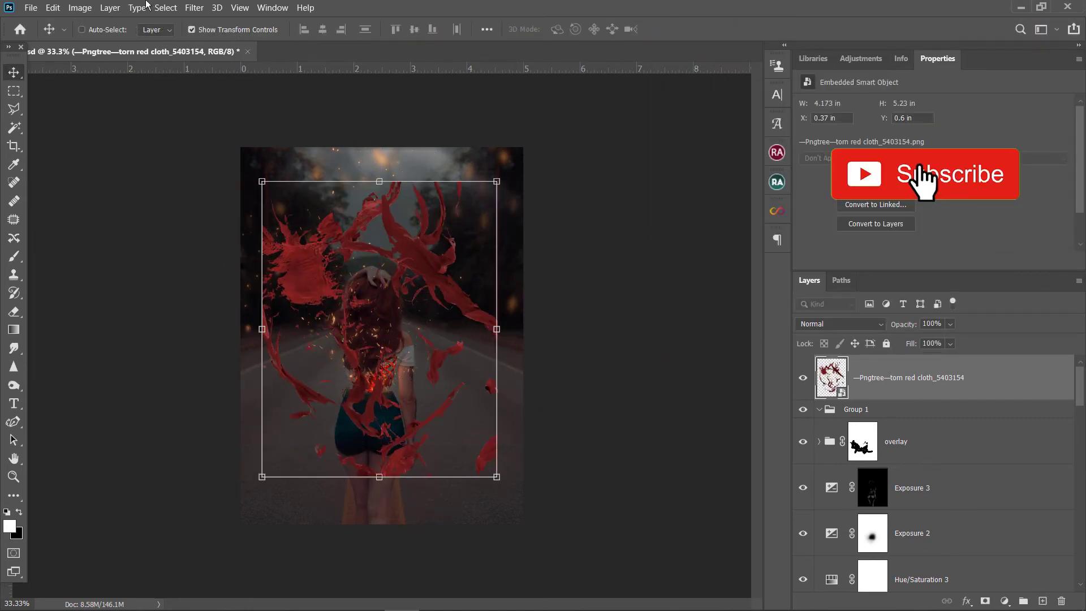
Turn the cloth light grey with Hue/Saturation: Saturation -100, Lightness +17.
left_click(79, 7)
mouse_move(101, 41)
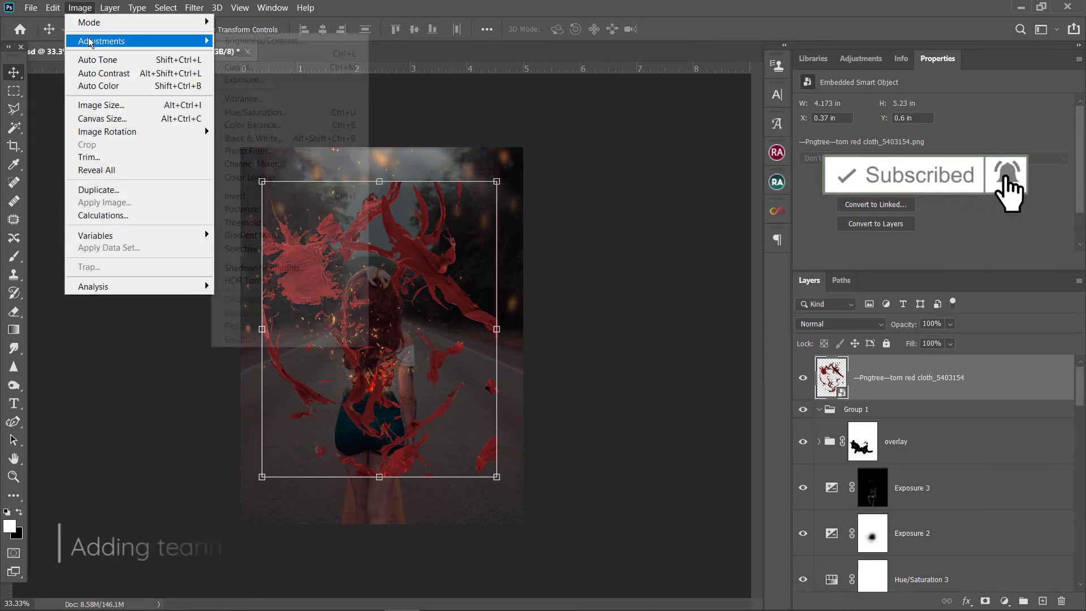
left_click(255, 112)
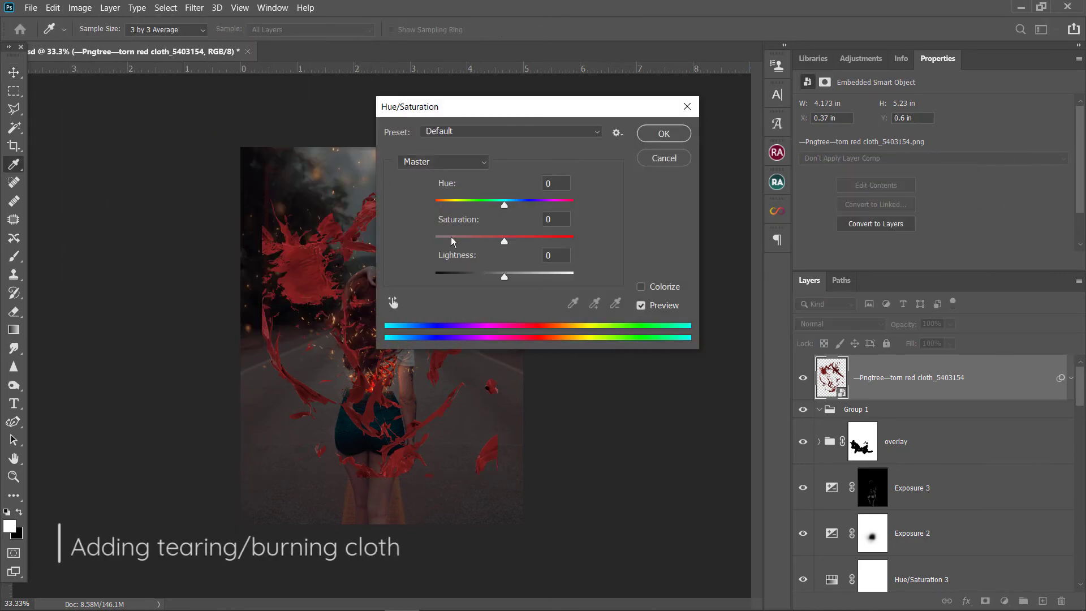
left_click_drag(450, 237, 435, 237)
left_click_drag(504, 276, 517, 276)
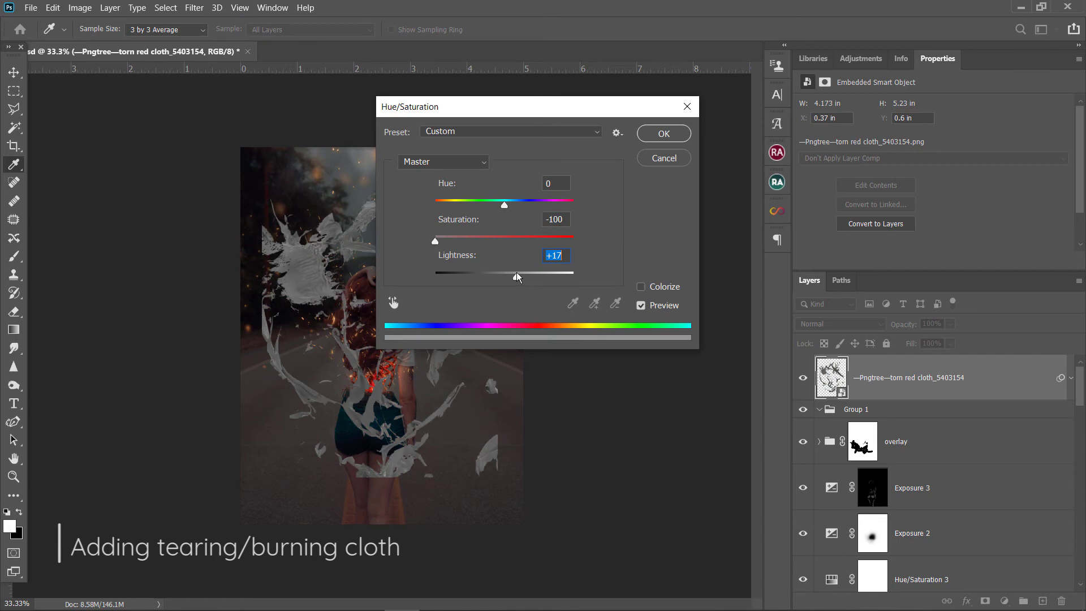
left_click(663, 133)
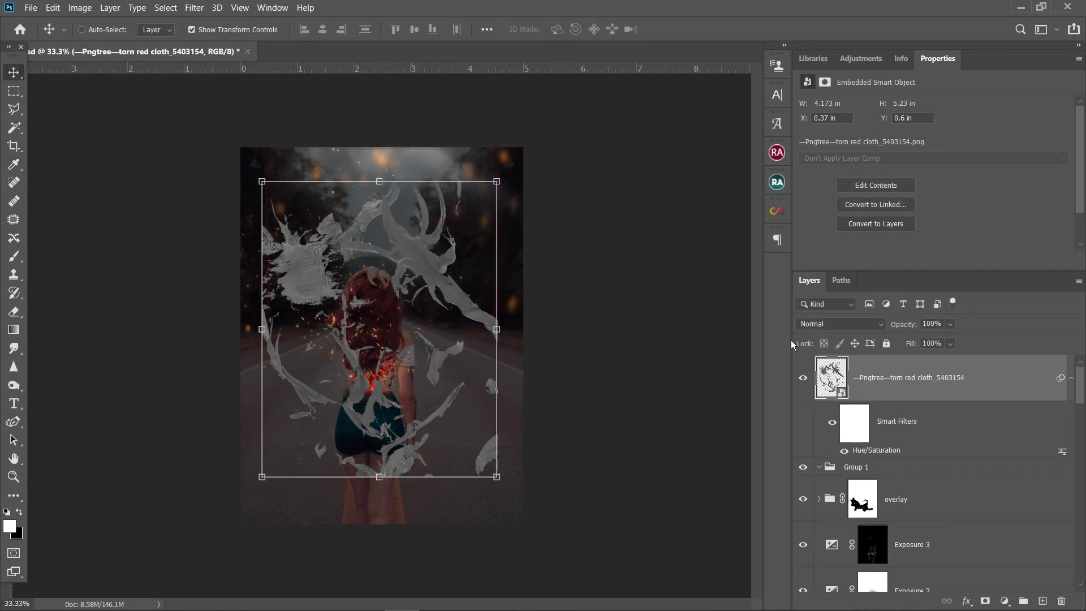
Apply a Zoom Radial Blur (amount 16, Best) to the cloth and nudge it over her.
left_click(192, 8)
mouse_move(202, 171)
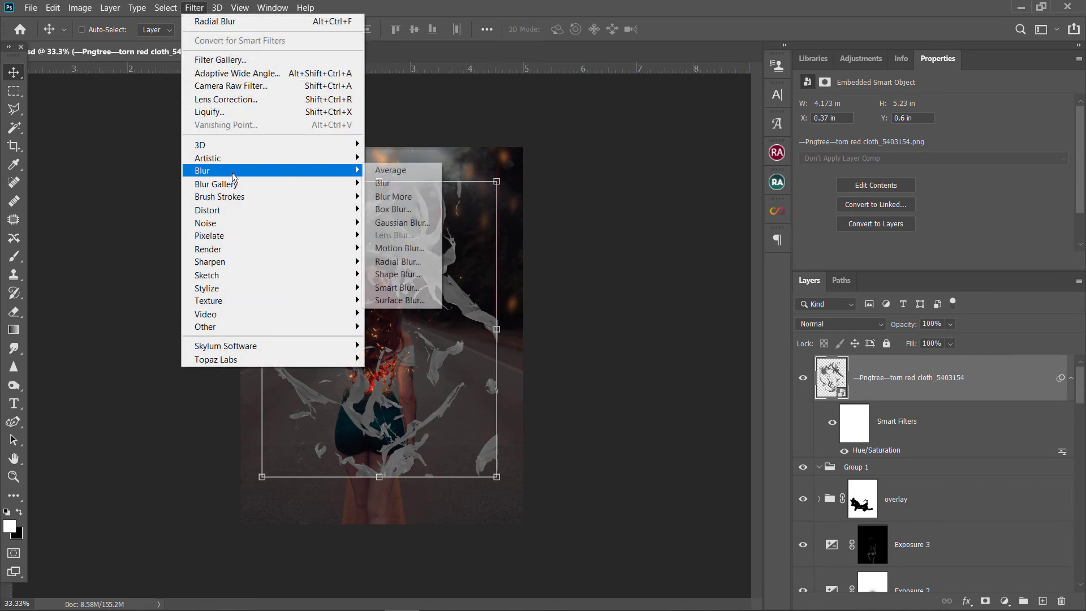
left_click(420, 260)
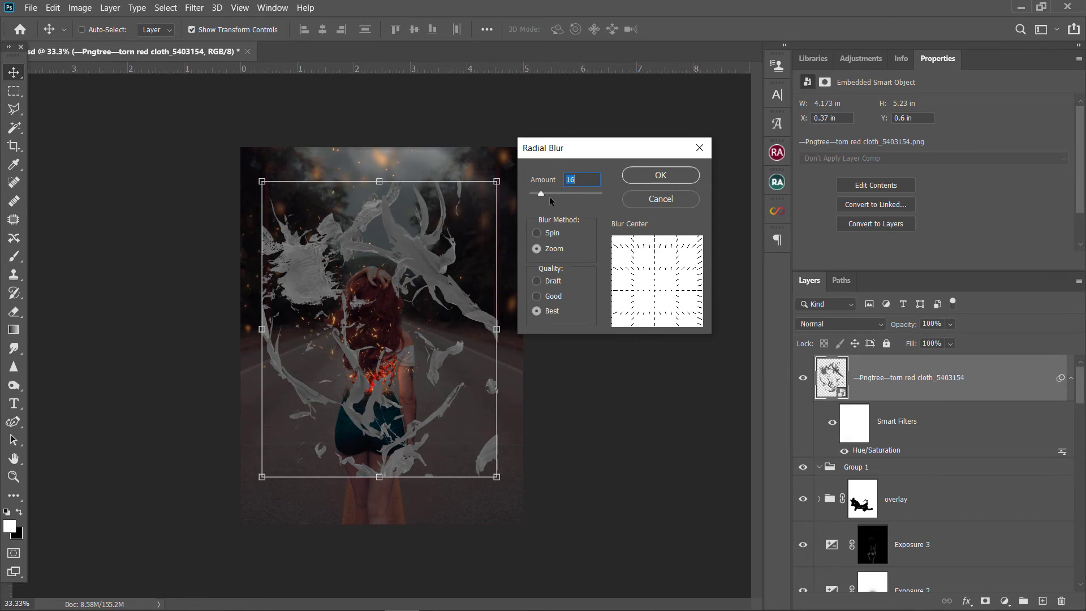
left_click(651, 176)
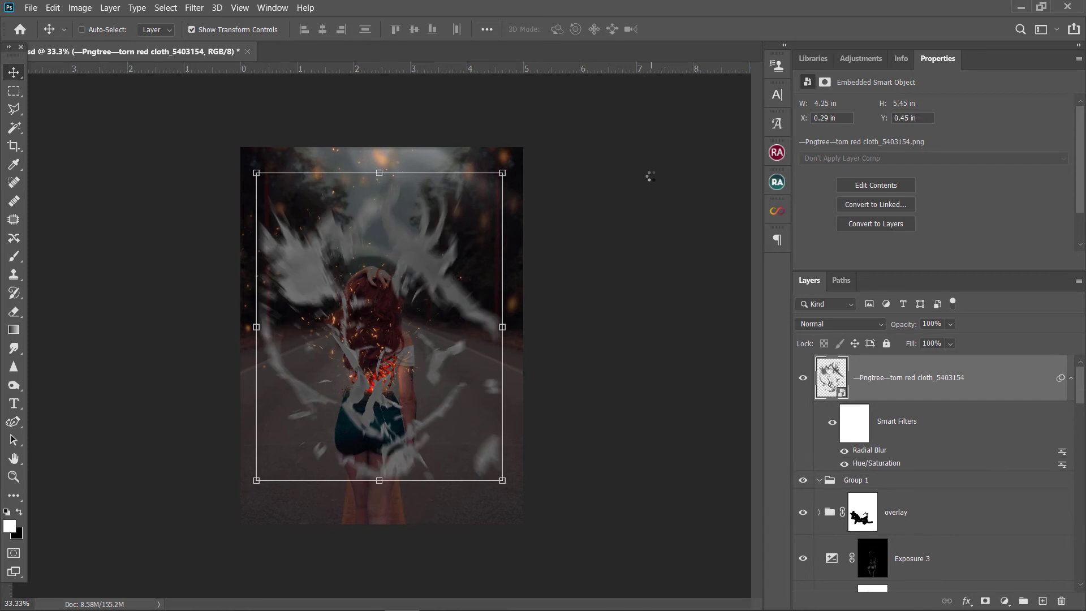
mouse_move(432, 282)
left_mouse_down()
mouse_move(420, 309)
mouse_move(426, 300)
left_mouse_up()
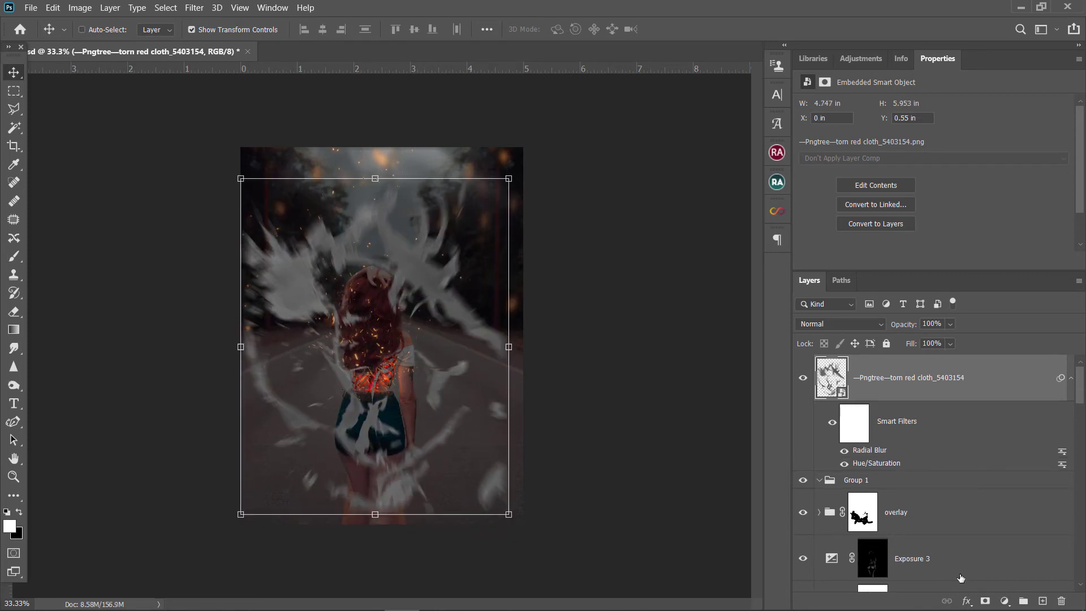
Mask the cloth, painting black to hide pieces on the left and upper left.
left_click(985, 601)
left_click(15, 261)
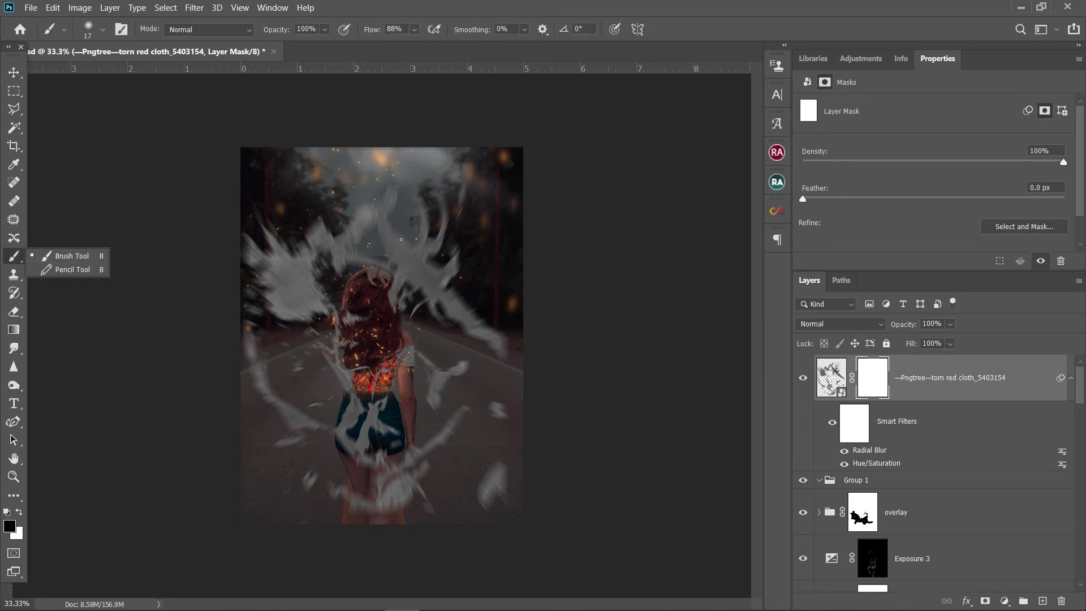
right_click(279, 291)
left_click(265, 277)
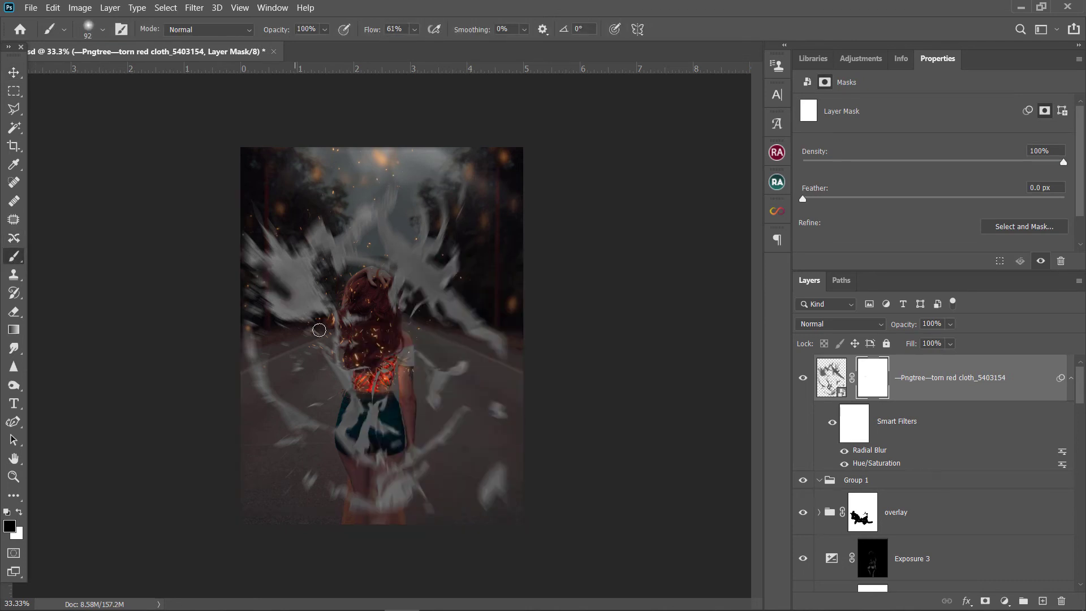
mouse_move(266, 277)
left_mouse_down()
mouse_move(270, 269)
mouse_move(313, 309)
mouse_move(310, 294)
left_mouse_up()
mouse_move(346, 212)
left_mouse_down()
mouse_move(362, 258)
mouse_move(440, 329)
mouse_move(470, 334)
mouse_move(502, 377)
left_mouse_up()
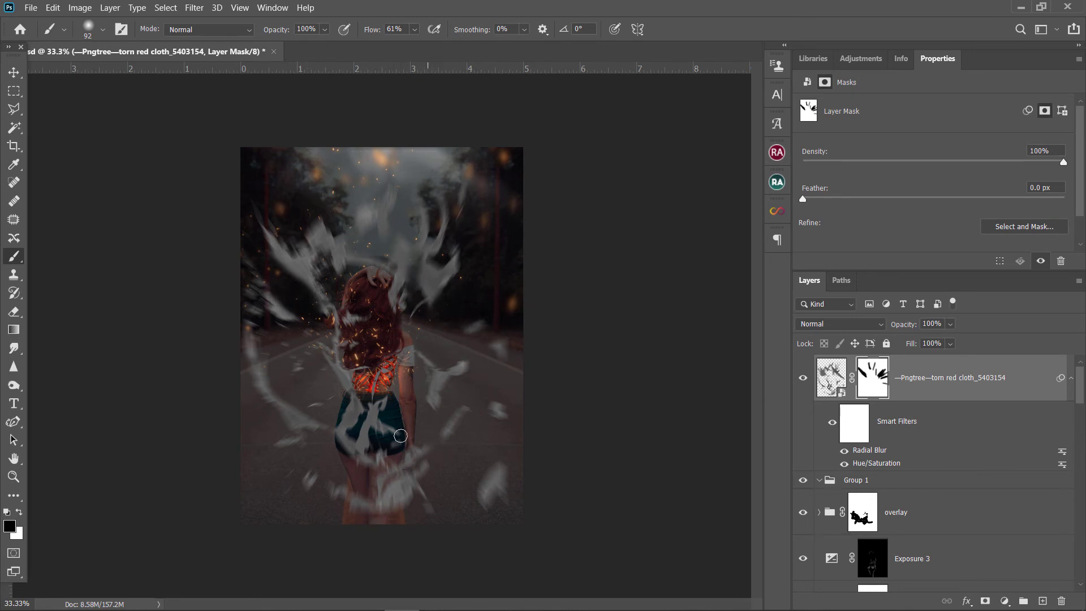
left_click_drag(401, 436, 404, 481)
left_click_drag(310, 249, 299, 274)
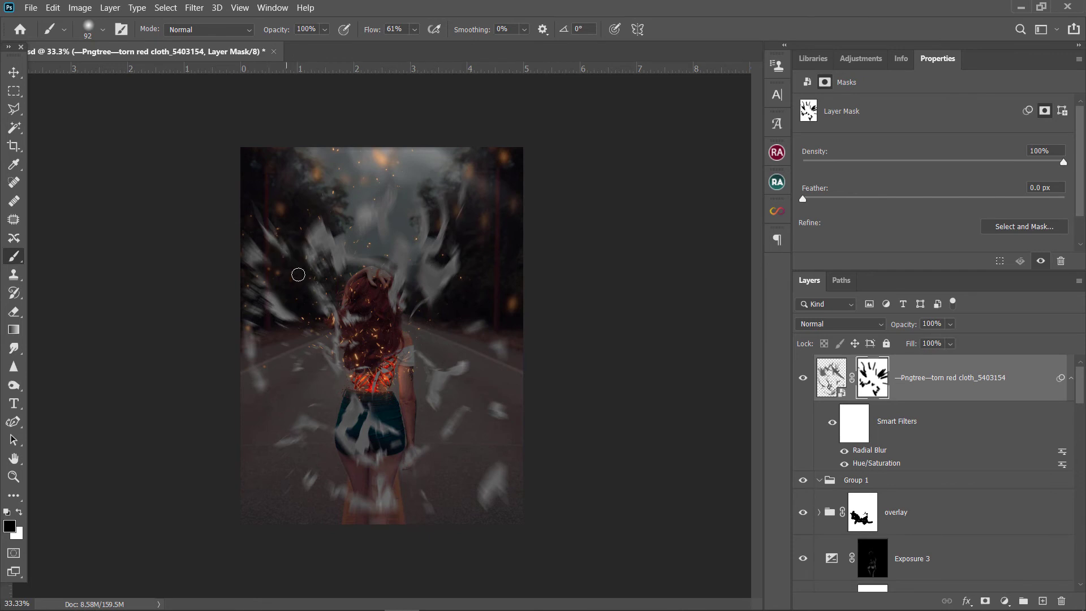
Scale the cloth to 113% and mask out more pieces in the middle and right.
key("ctrl+t")
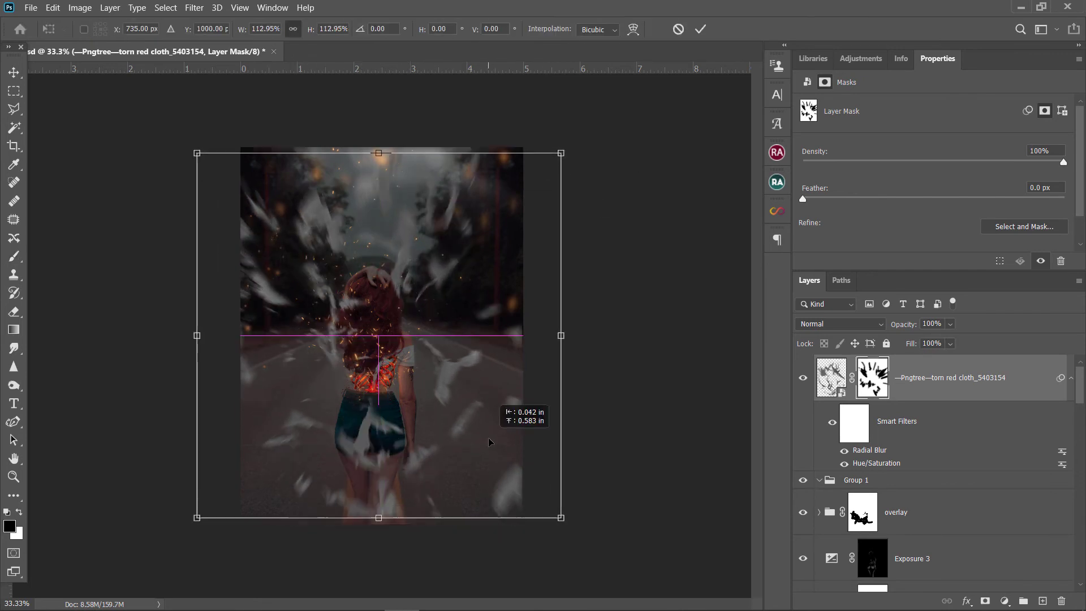
left_click_drag(485, 400, 467, 361)
key("Return")
left_click(14, 256)
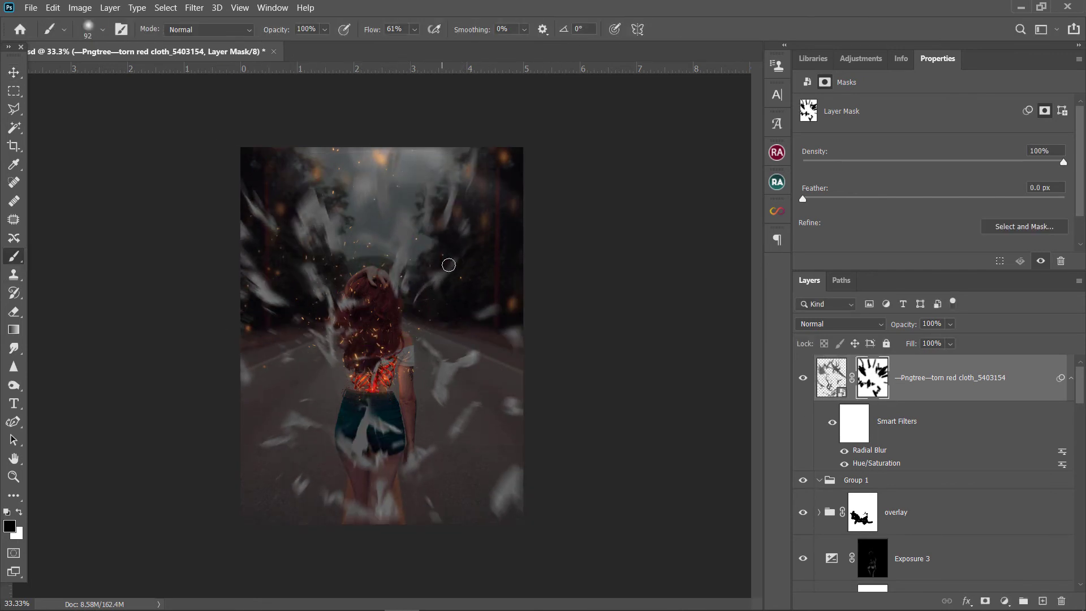
left_click_drag(367, 187, 314, 243)
left_click_drag(427, 349, 452, 385)
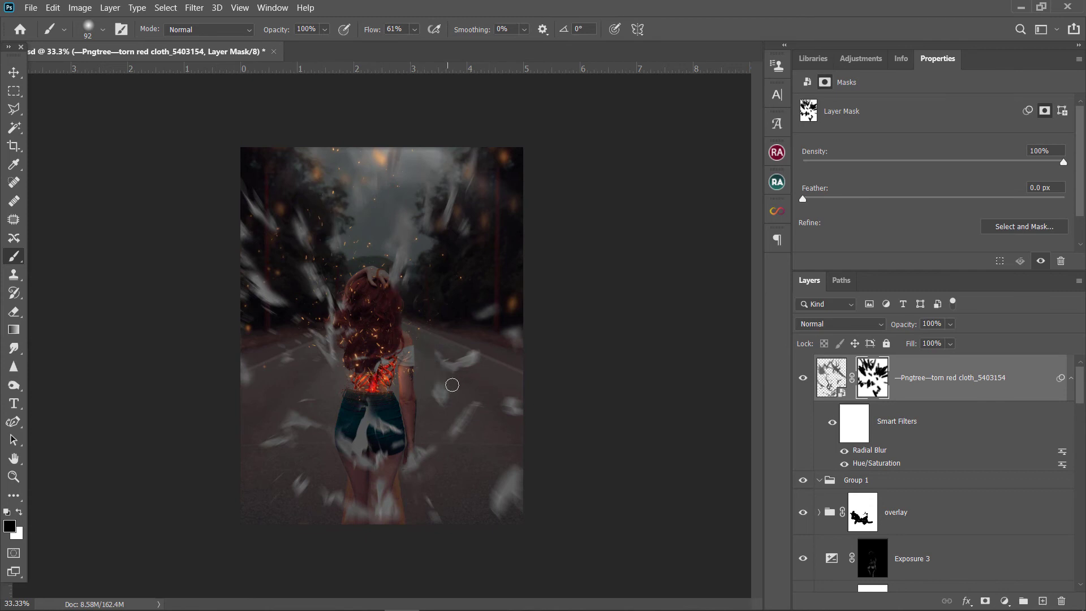
left_click(1004, 601)
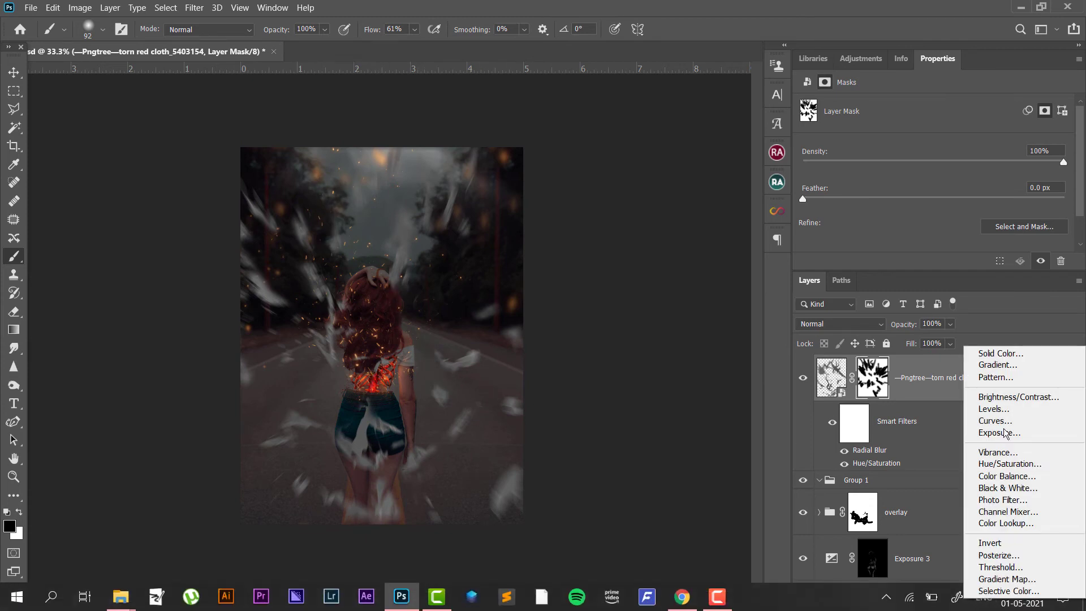
Add a clipped, colorized Hue/Saturation layer (Saturation 0, Lightness -100) to the cloth, with a mask.
left_click(1027, 465)
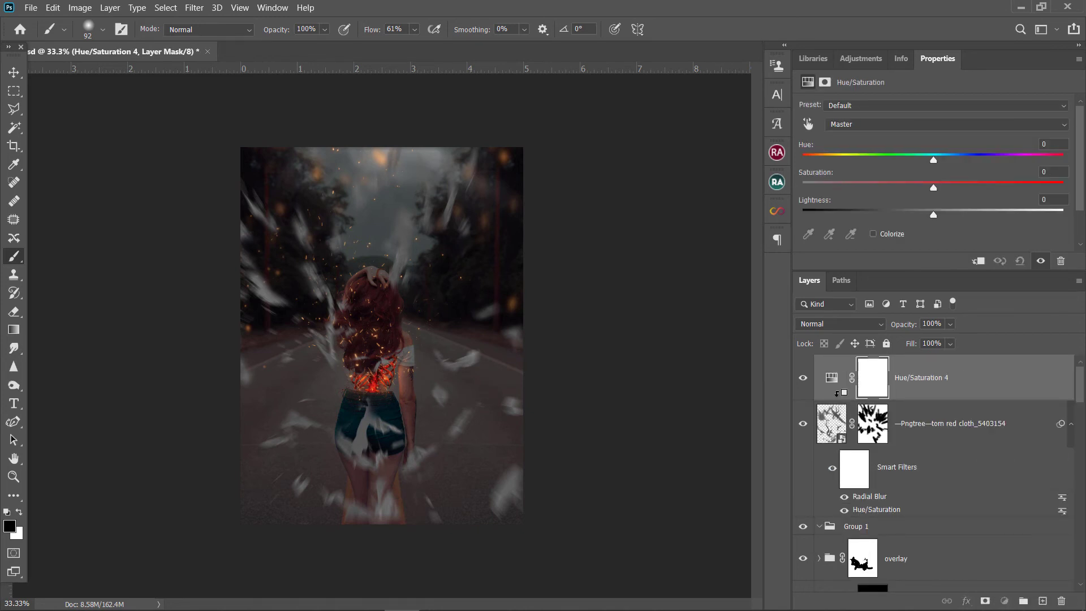
left_click(837, 392, "alt")
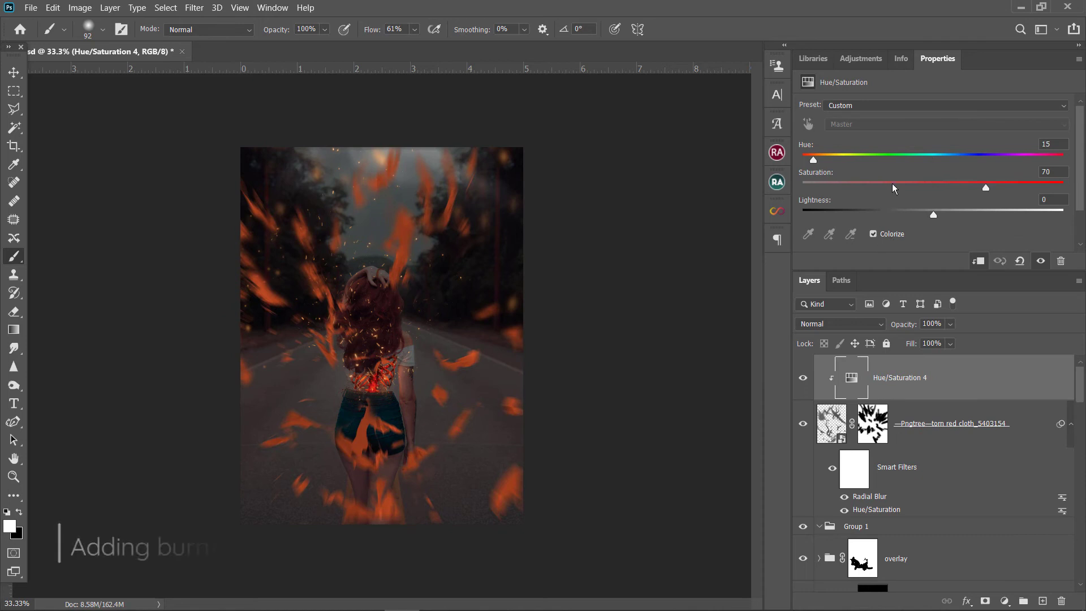
left_click_drag(982, 187, 778, 214)
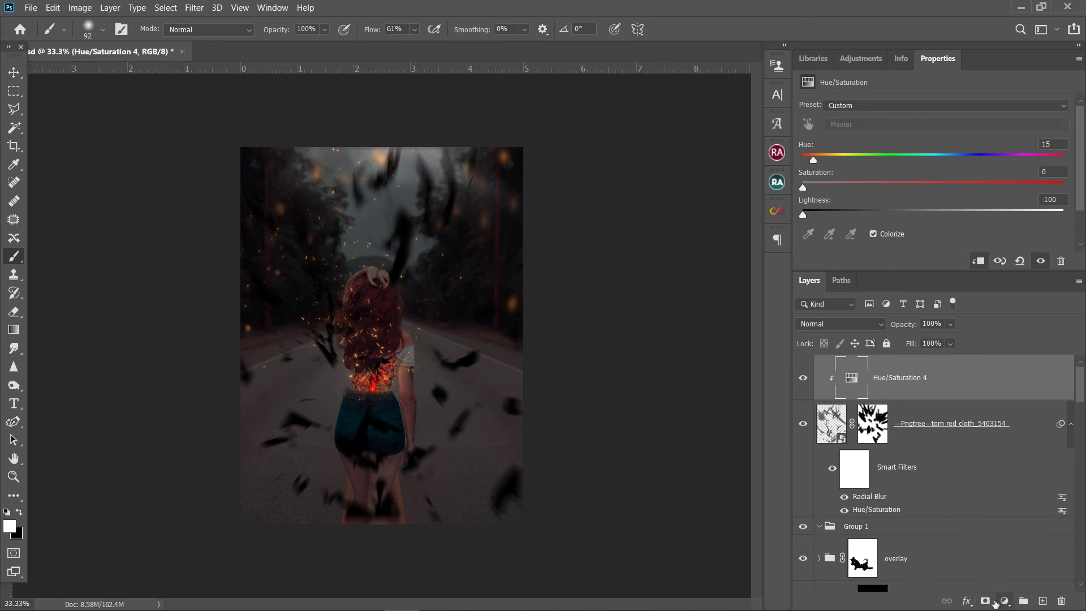
left_click(988, 602)
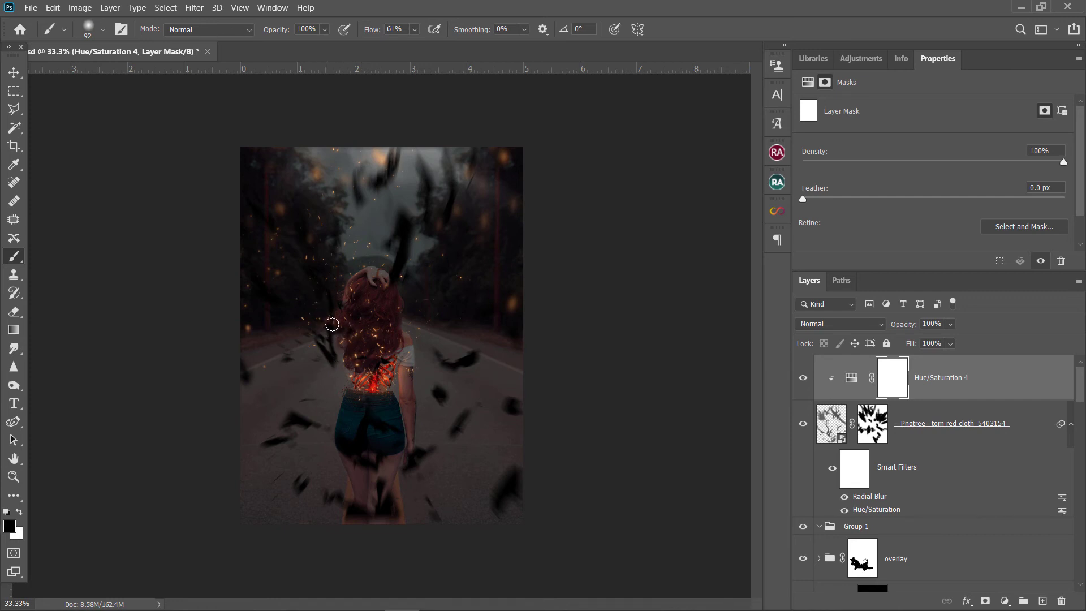
Reveal pale streaks left of the hair, then set the brush to 152 px with lower flow.
mouse_move(332, 325)
left_mouse_down()
mouse_move(334, 362)
mouse_move(315, 281)
mouse_move(339, 294)
left_mouse_up()
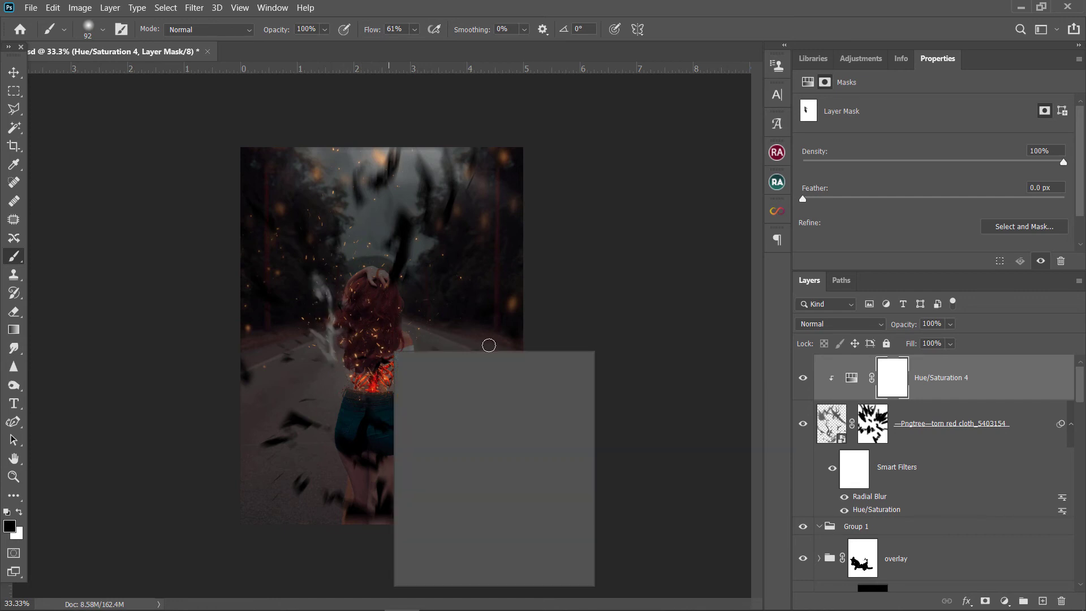
left_click_drag(516, 386, 522, 387)
left_click(663, 140)
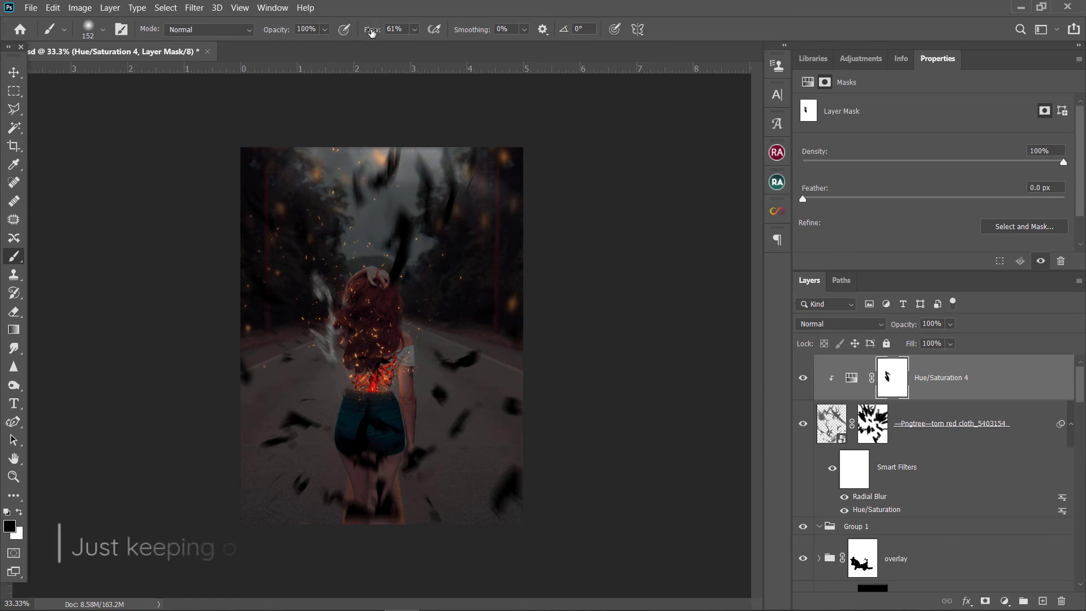
left_click_drag(376, 29, 362, 34)
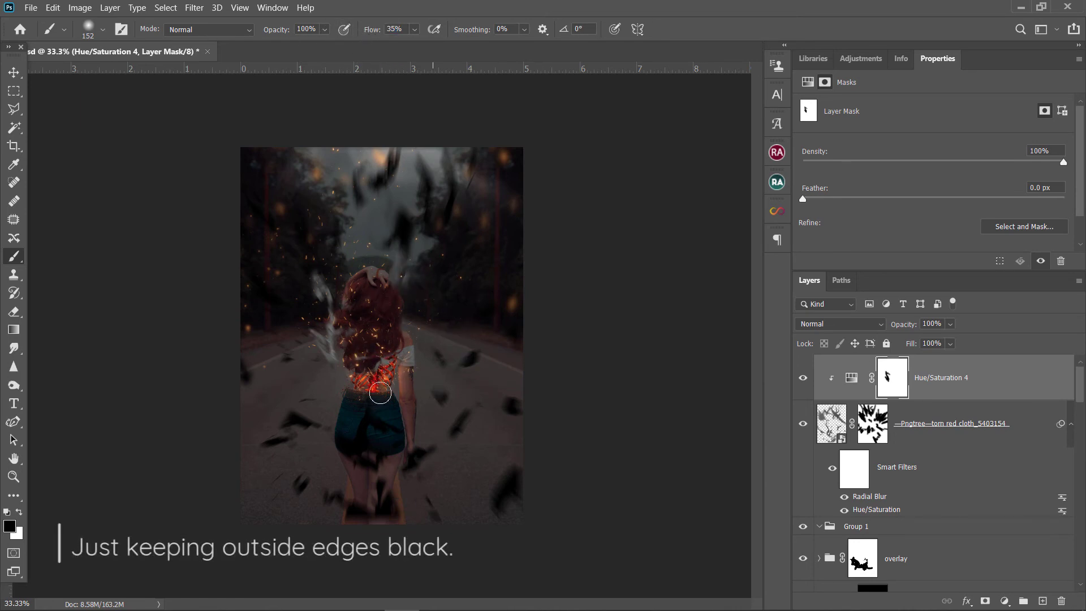
Paint pale cloth over the shorts and keep the outer streaks dark on the mask.
mouse_move(385, 418)
left_mouse_down()
mouse_move(295, 388)
mouse_move(274, 213)
left_mouse_up()
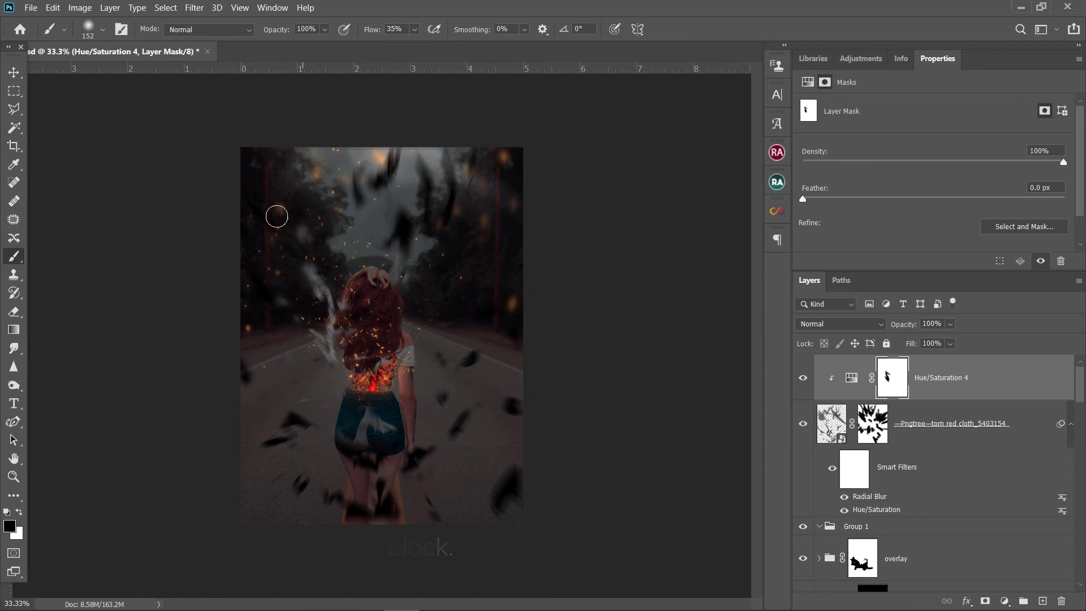
left_click_drag(379, 196, 240, 347)
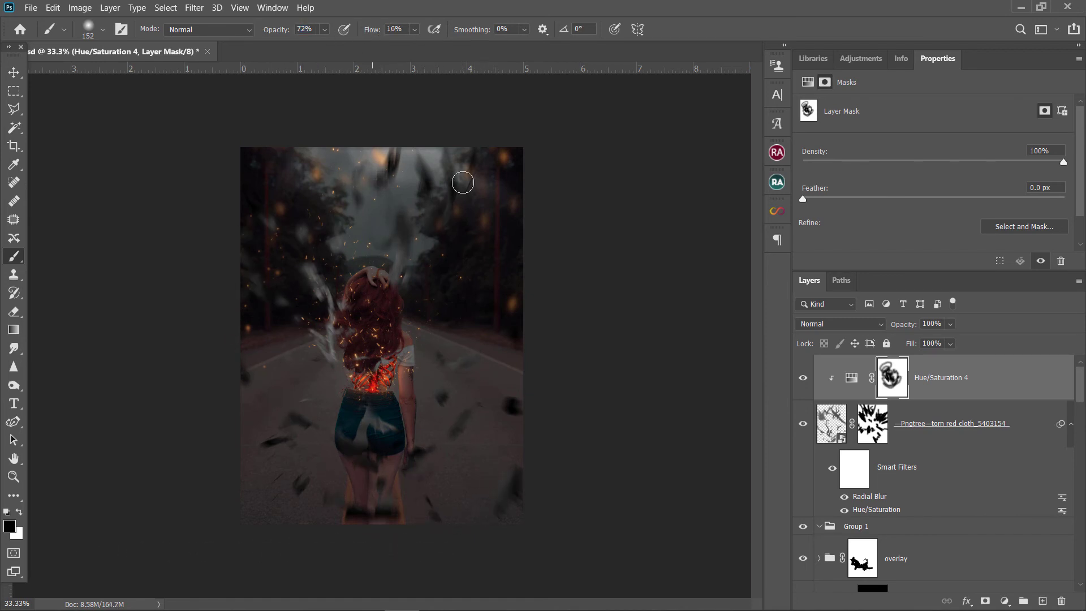
left_click_drag(325, 269, 316, 319)
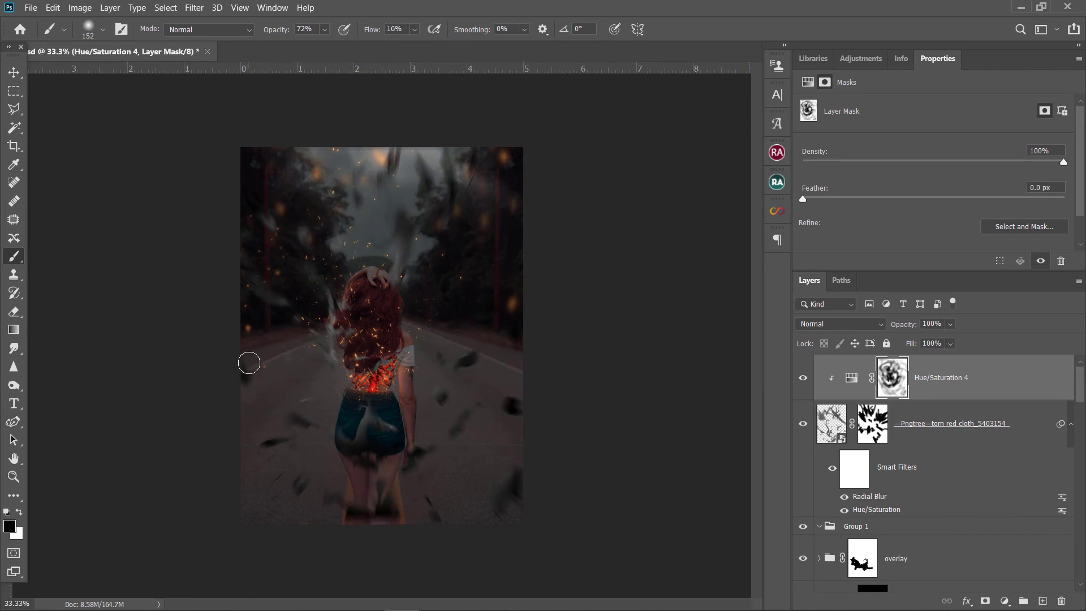
key("x")
key("ctrl+plus")
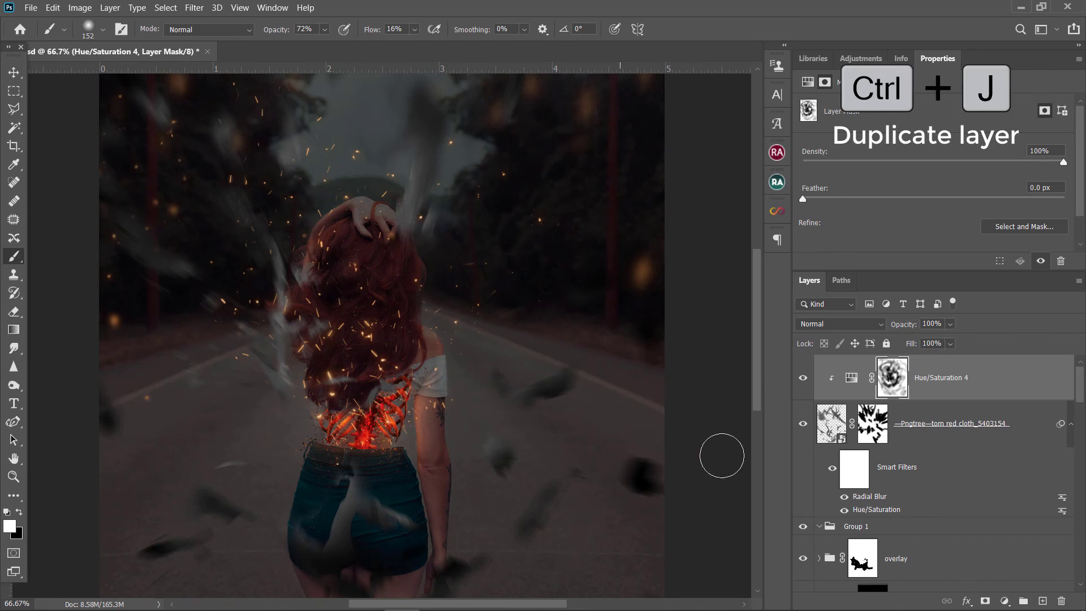
Duplicate the torn cloth layer above Hue/Saturation 4 and delete the copy's layer mask.
left_click(836, 421)
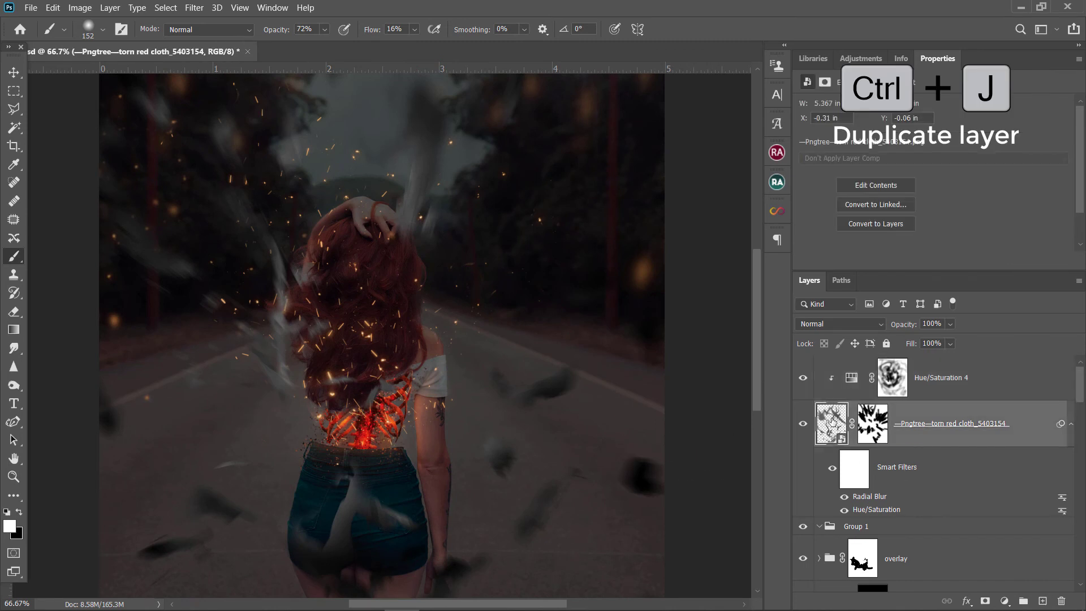
key("ctrl+j")
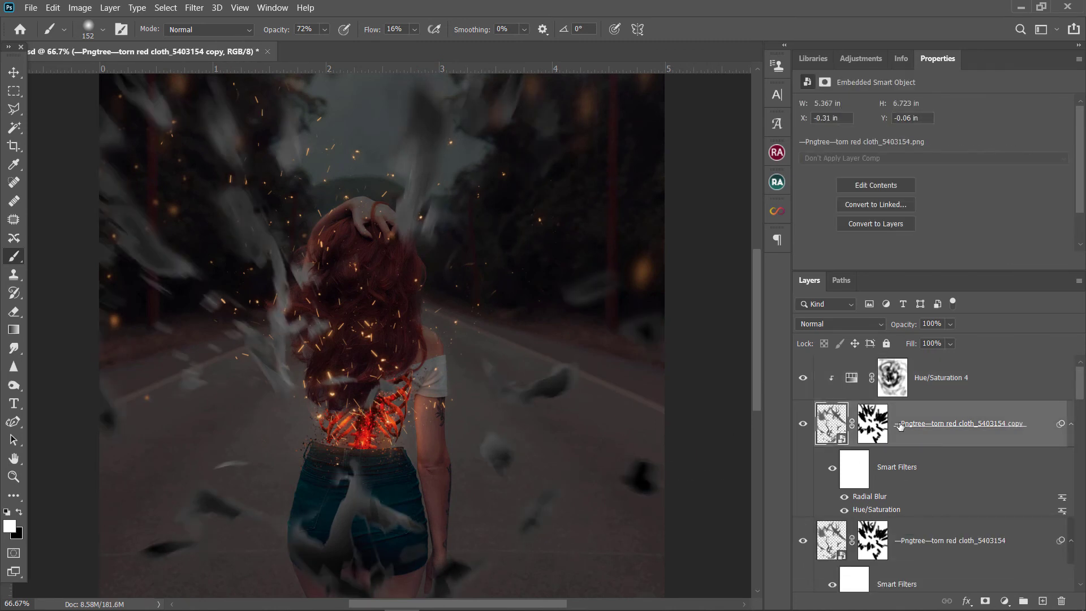
left_click_drag(901, 426, 868, 368)
right_click(867, 373)
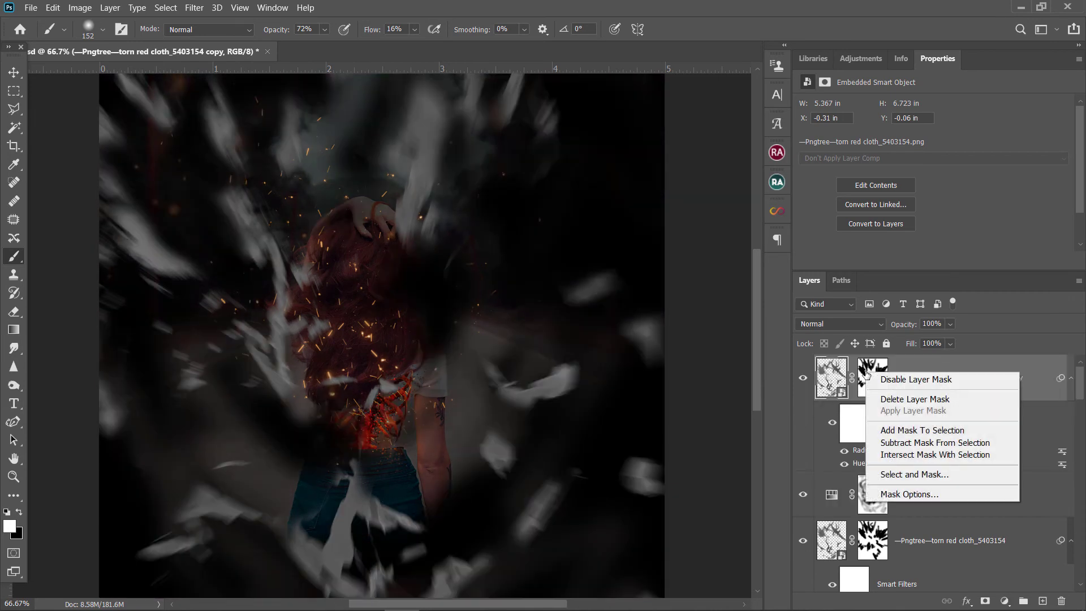
left_click(905, 398)
Turn off the copy's Radial Blur and re-clip Hue/Saturation 4 to the cloth below.
left_click(861, 423)
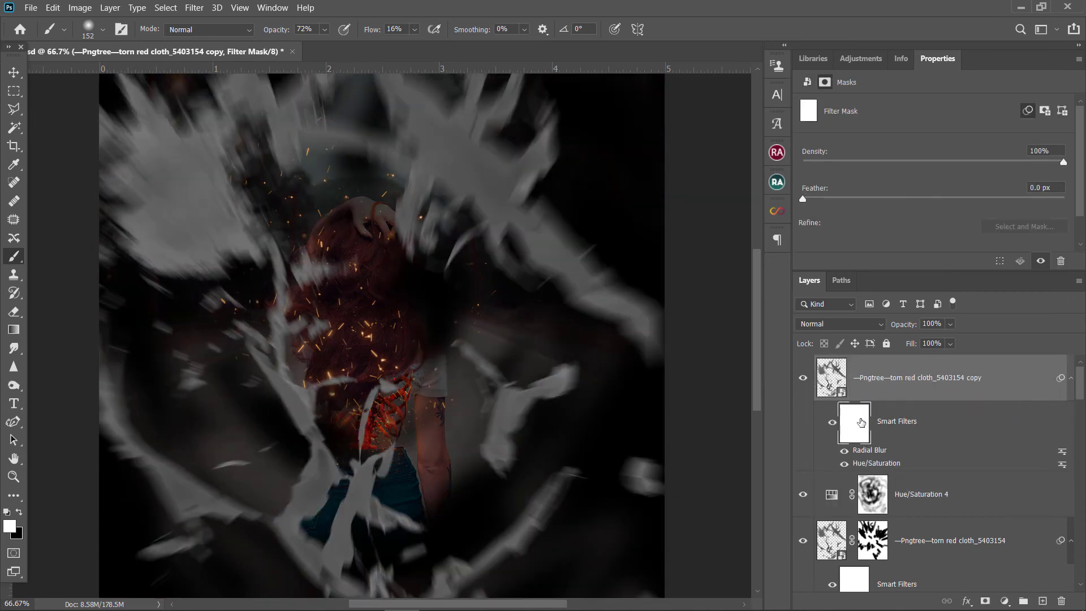
right_click(861, 423)
left_click(984, 412)
left_click(851, 465)
left_click(844, 451)
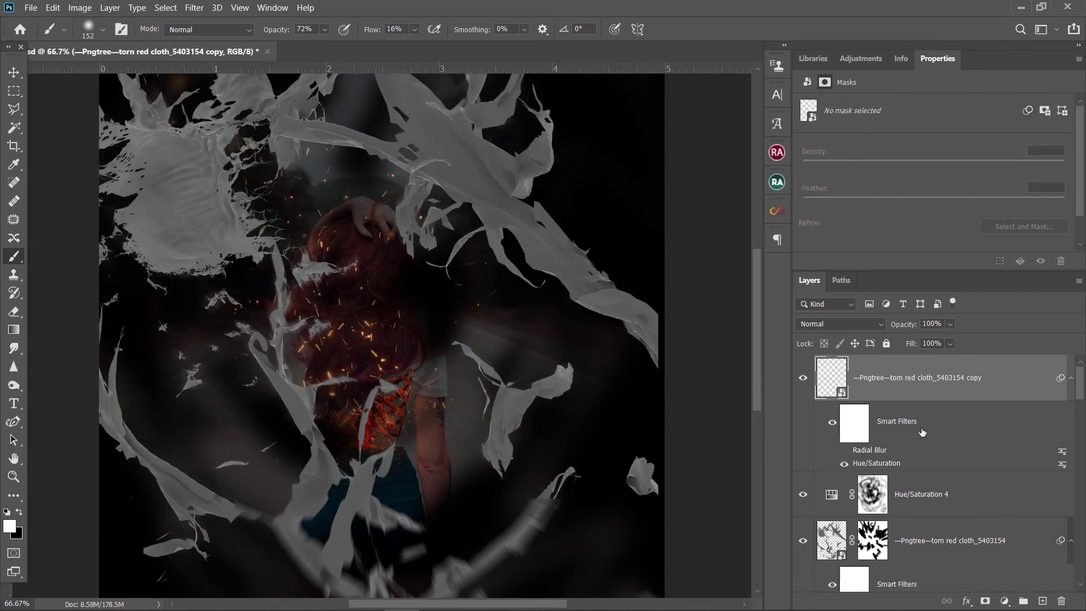
key("ctrl+minus")
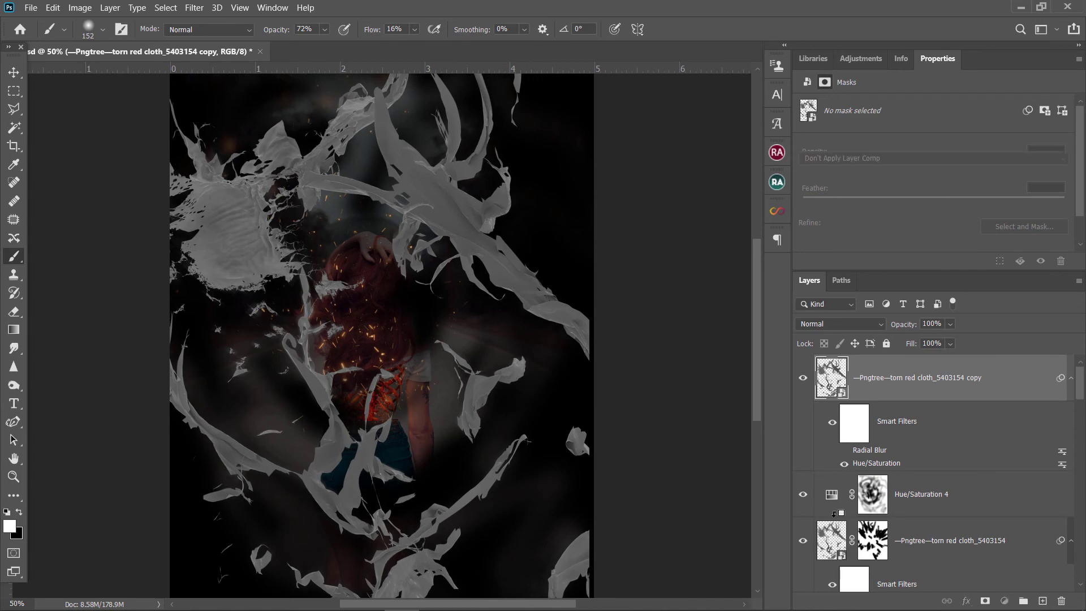
left_click(835, 515, "alt")
Shrink and move the cloth copy onto the glowing area of her back.
left_click(6, 78)
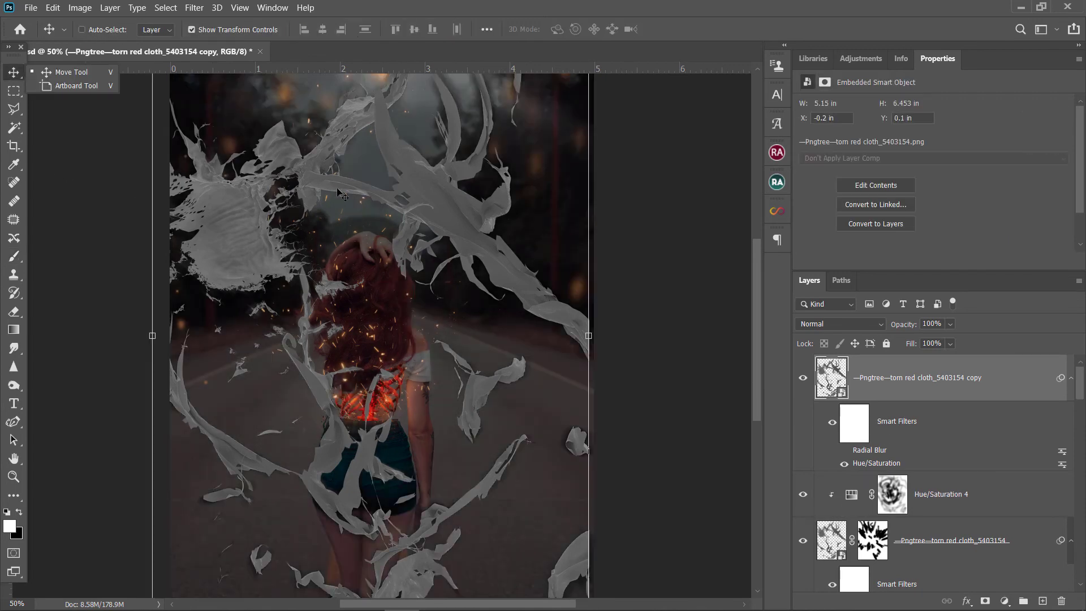
mouse_move(343, 195)
left_mouse_down()
mouse_move(361, 236)
mouse_move(297, 423)
mouse_move(533, 364)
mouse_move(383, 218)
mouse_move(393, 401)
left_mouse_up()
key("Return")
key("ctrl+plus")
key("ctrl+plus")
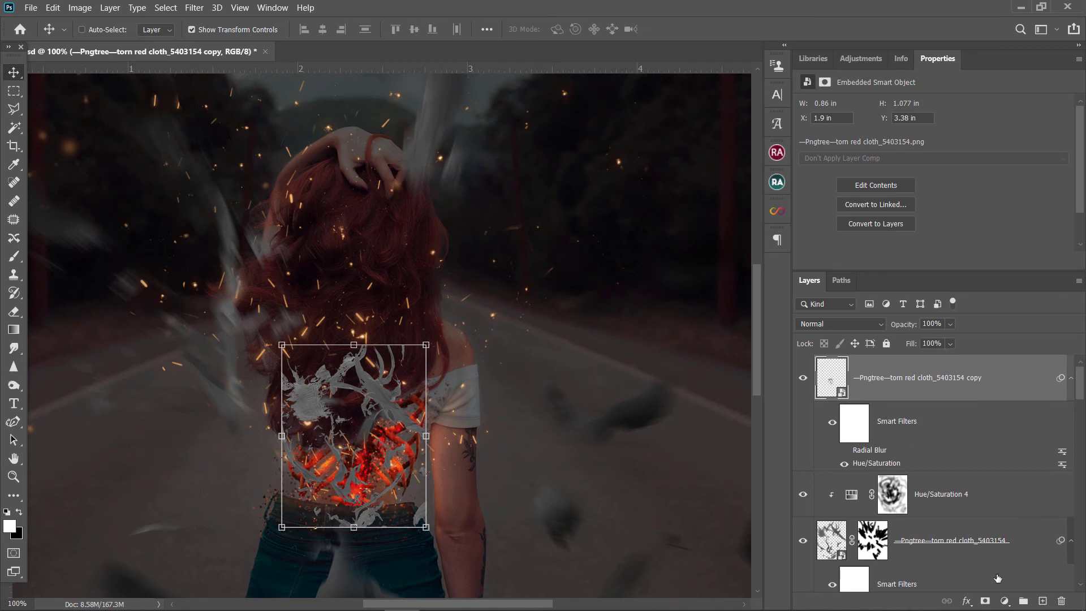
Add a blank layer mask to the cloth copy and drop its Hue/Saturation lightness to -10.
left_click(986, 602)
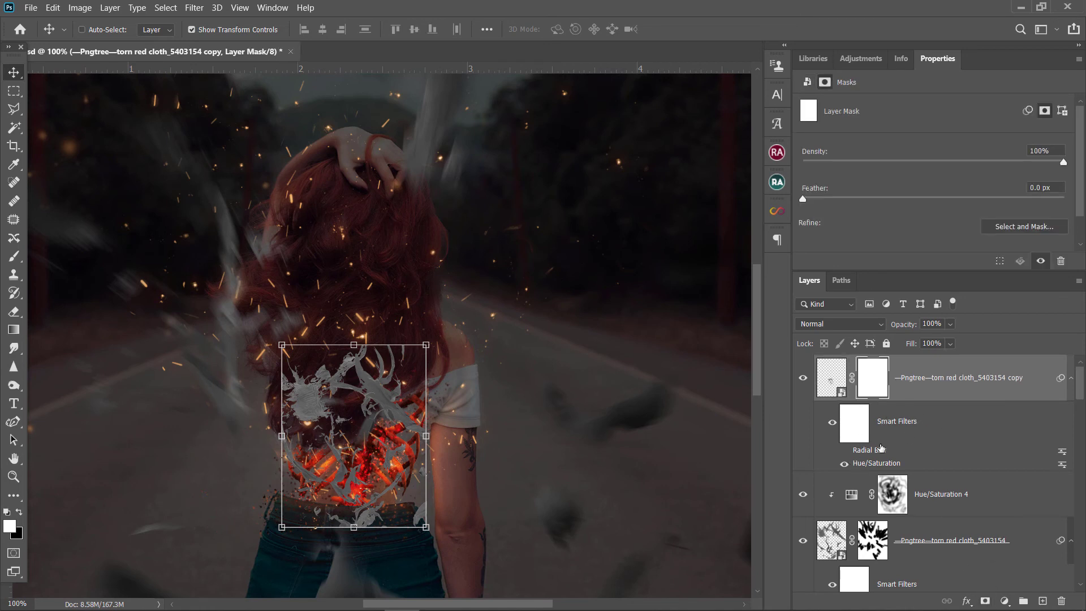
double_click(881, 465)
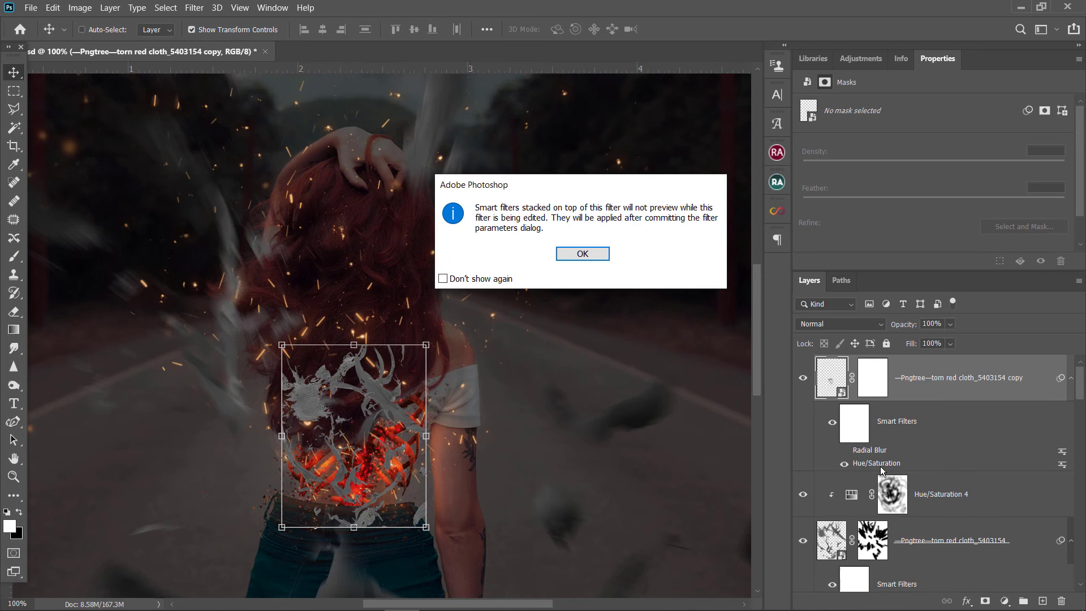
left_click(596, 253)
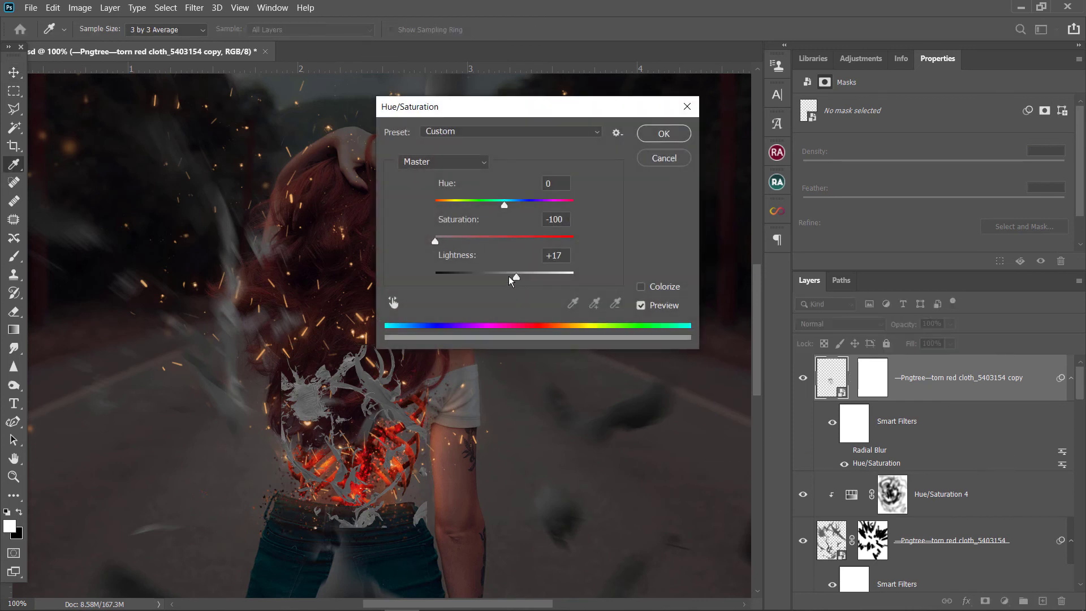
left_click_drag(516, 277, 493, 279)
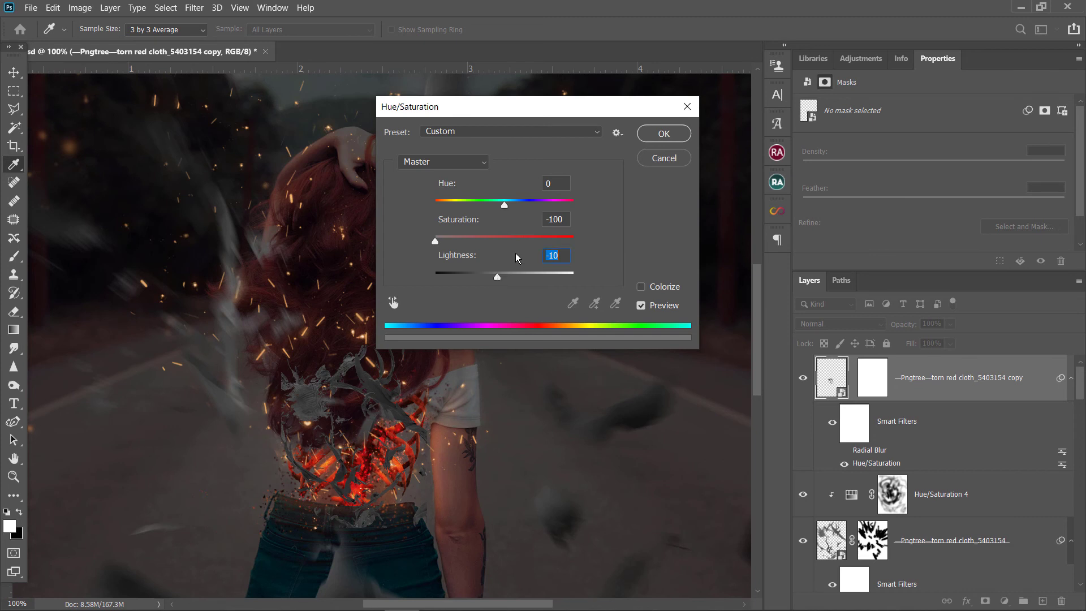
left_click(652, 132)
left_click_drag(882, 382, 883, 382)
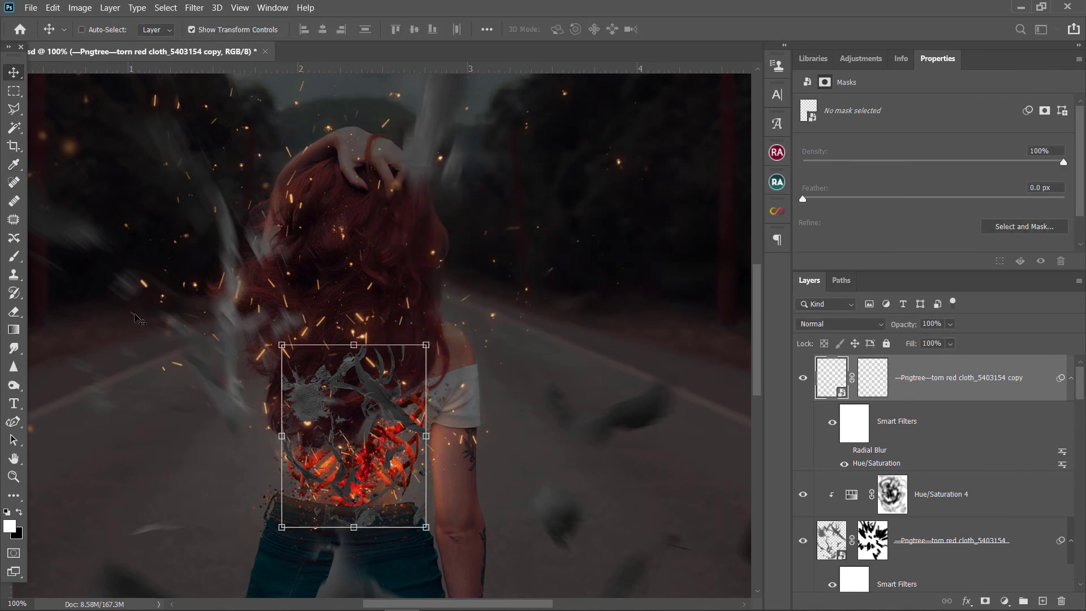
left_click(873, 378)
Set up a 56 px brush with 64% flow for mask painting.
left_click(13, 256)
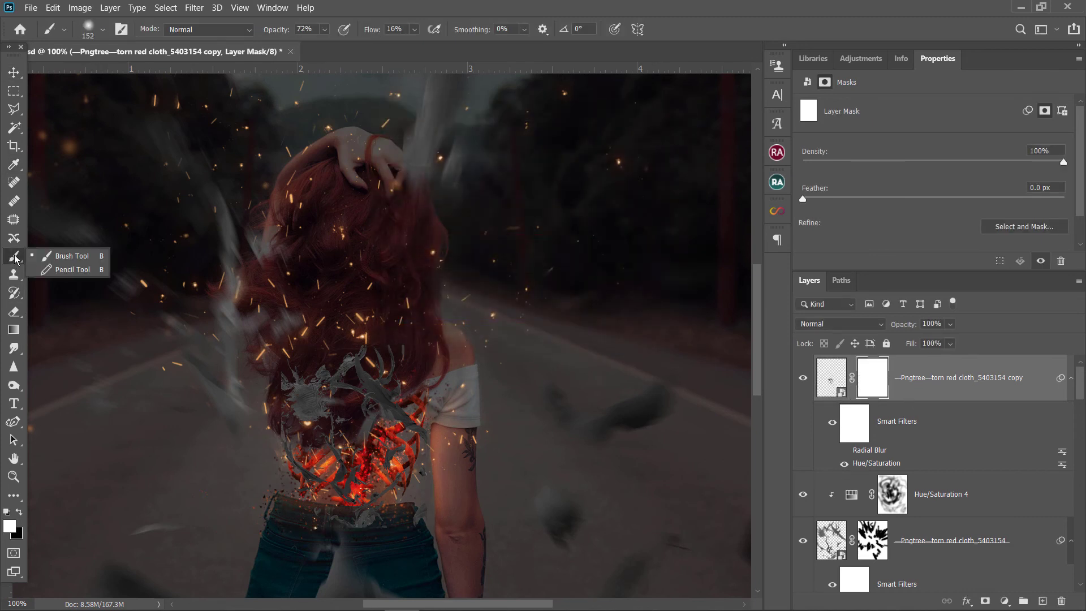
right_click(378, 118)
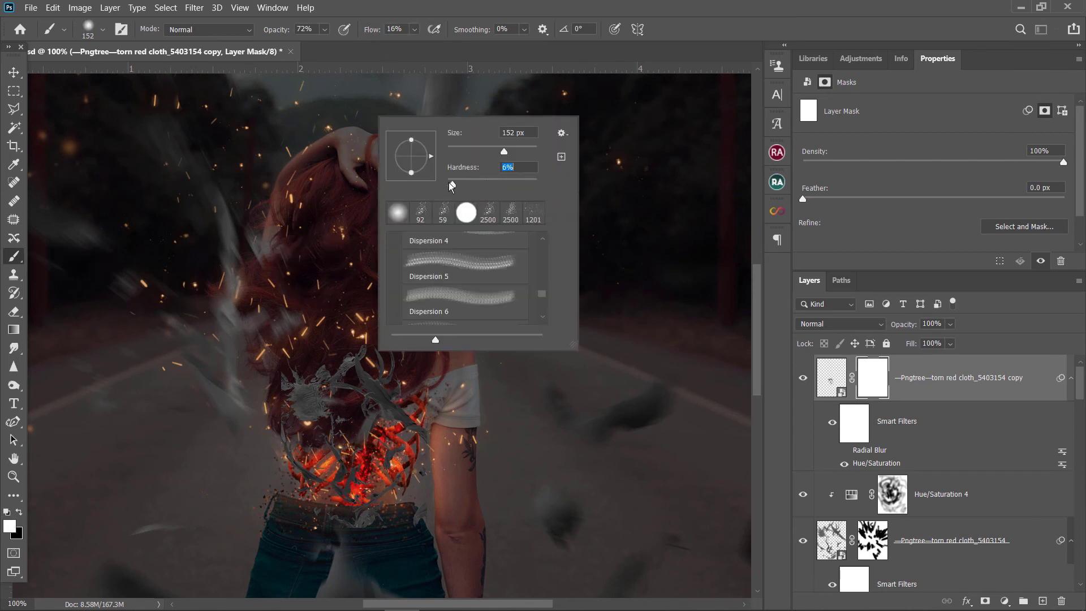
left_click_drag(504, 151, 475, 151)
key("Return")
key("shift+6")
key("shift+4")
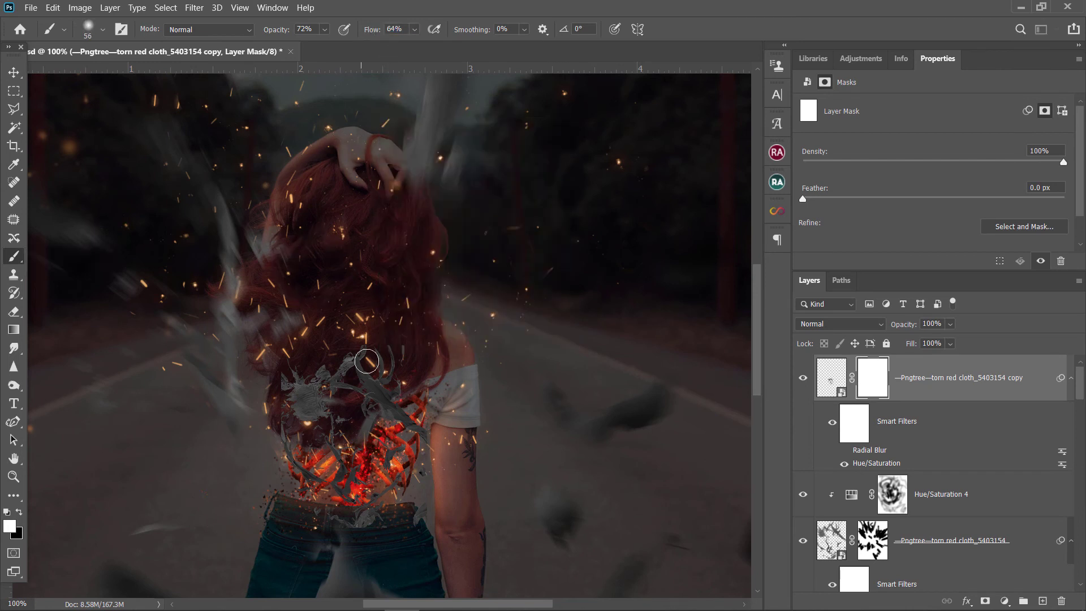
Mask the cloth off the hair, paint it back over the back, and reapply Radial Blur.
key("x")
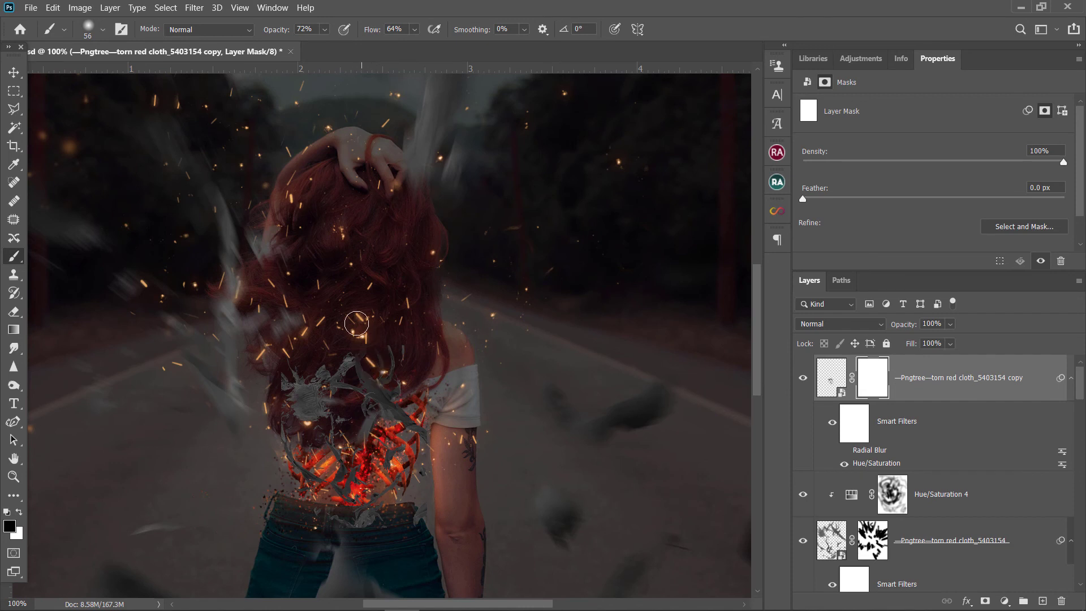
mouse_move(340, 368)
left_mouse_down()
mouse_move(295, 385)
mouse_move(310, 407)
mouse_move(279, 364)
mouse_move(311, 371)
mouse_move(337, 353)
left_mouse_up()
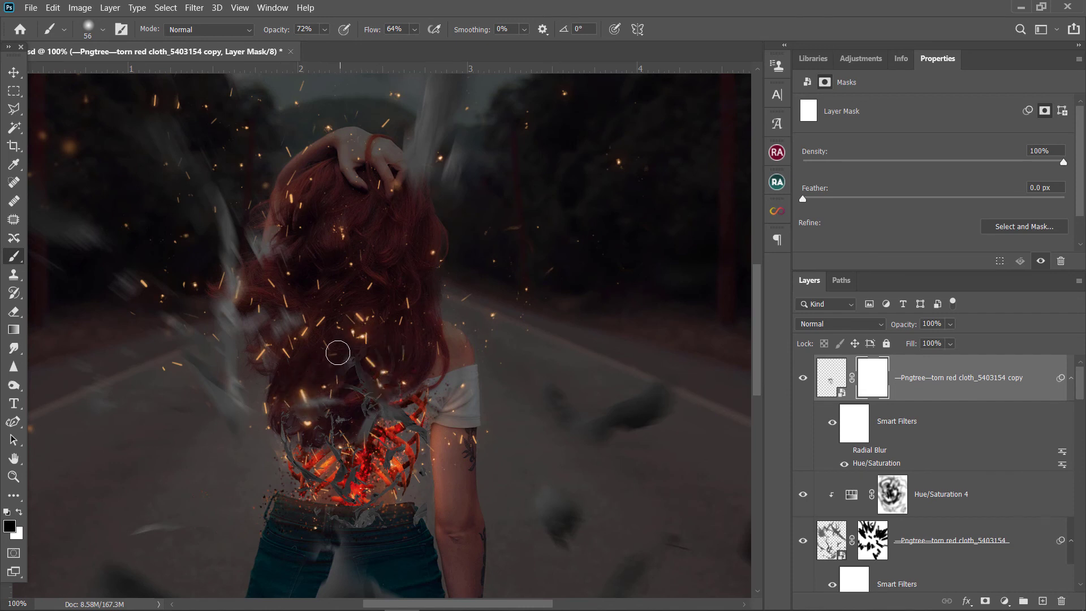
key("x")
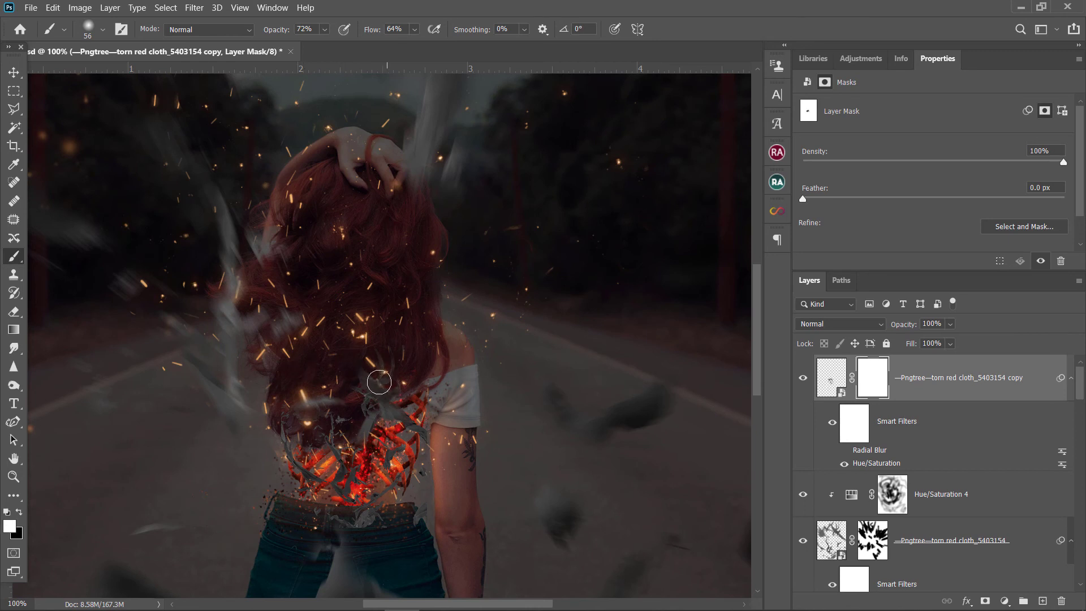
left_click_drag(379, 383, 361, 366)
key("x")
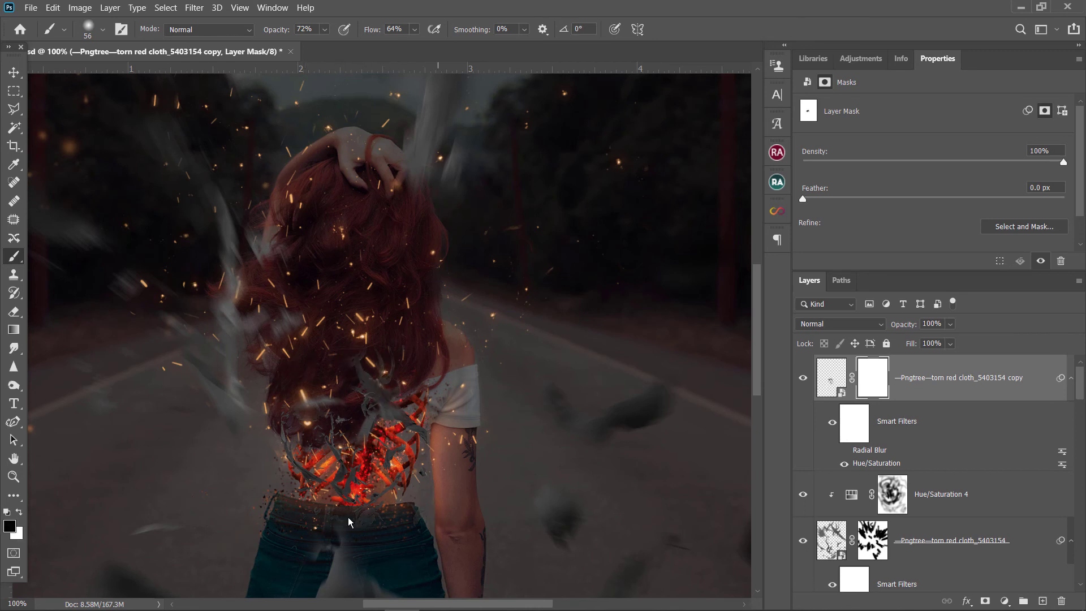
key("x")
mouse_move(354, 370)
left_mouse_down()
mouse_move(338, 372)
mouse_move(342, 399)
left_mouse_up()
key("x")
key("x")
double_click(870, 449)
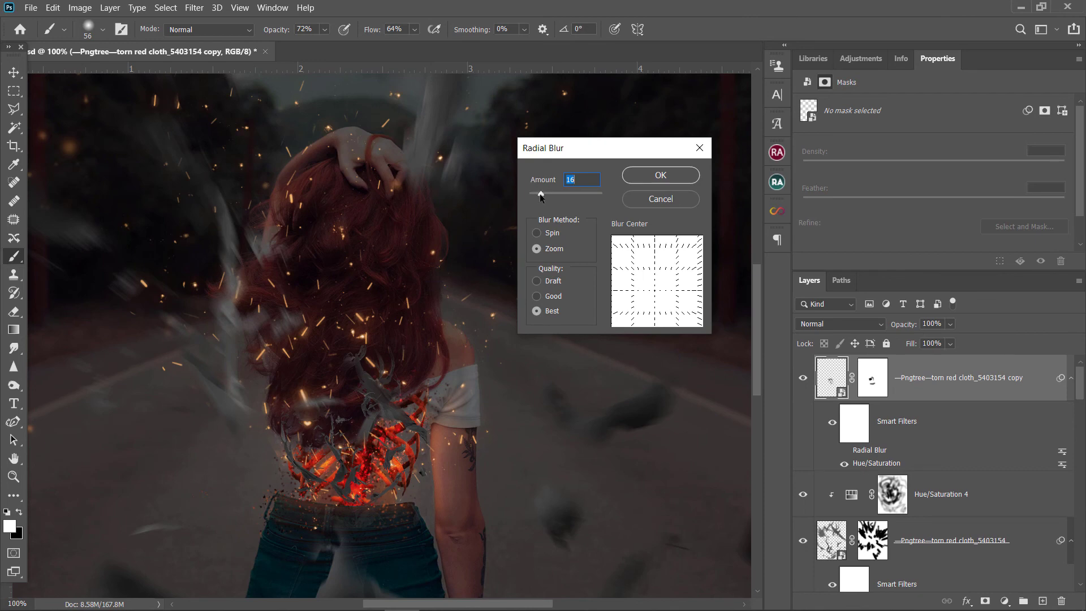
left_click(651, 180)
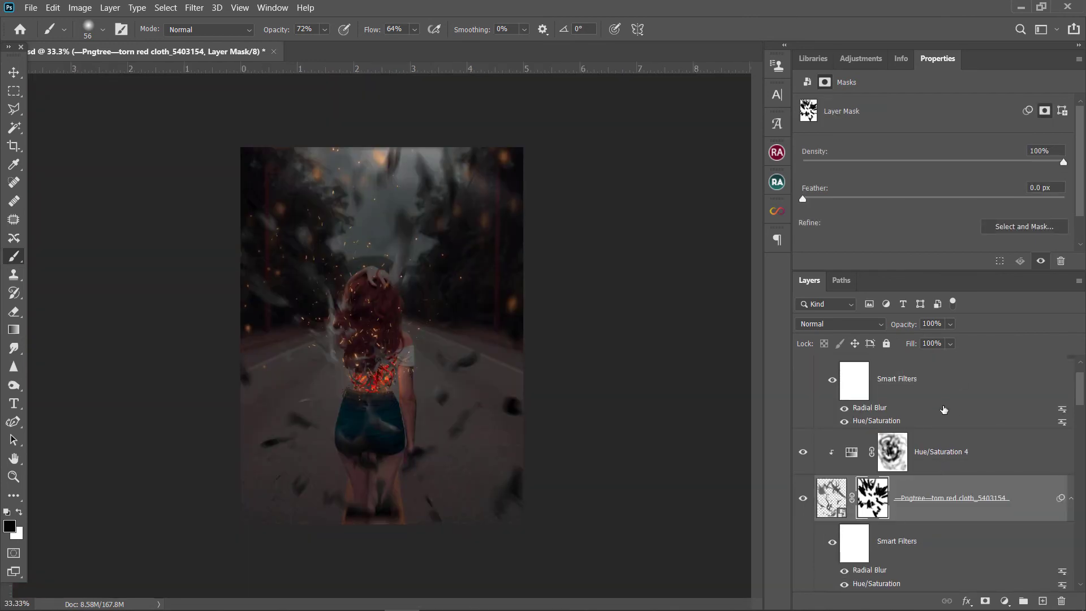
Group both cloth layers into a group named 'torn cloth'.
scroll(943, 409, "up", 1)
left_click(955, 394, "shift")
left_click(1023, 601)
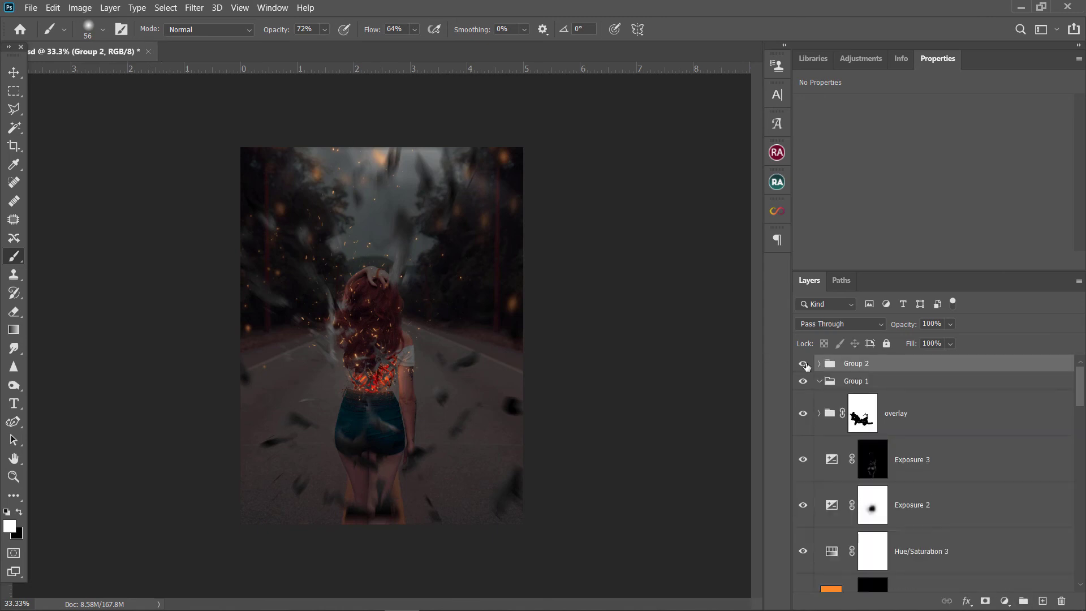
double_click(860, 366)
type("th")
key("Return")
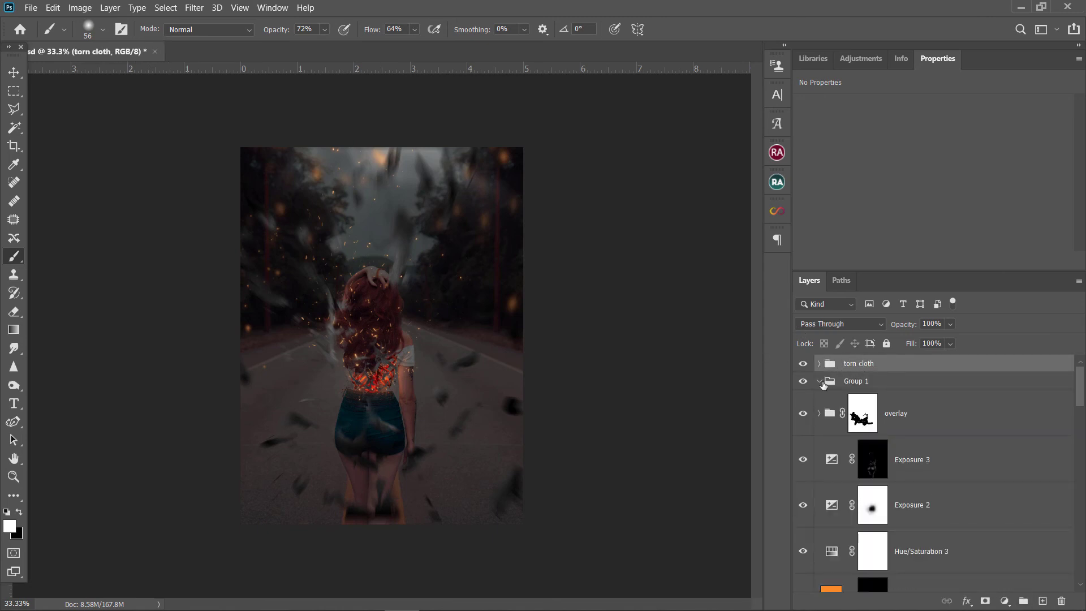
left_click(800, 367)
key("ctrl+plus")
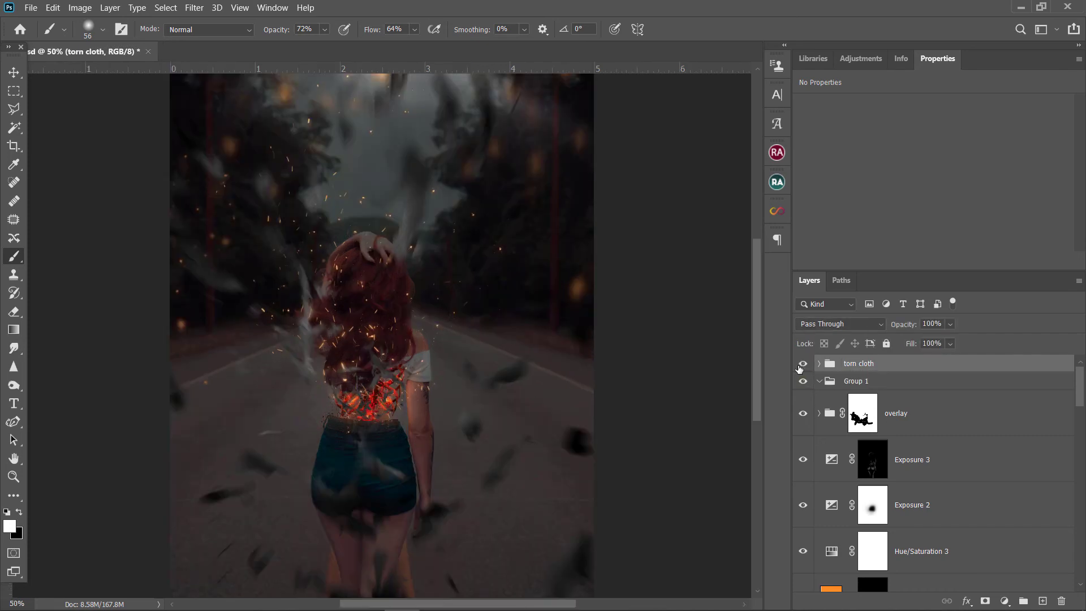
Add a mask to the torn cloth group and paint out the pale wisp near the hair at low flow.
left_click(985, 601)
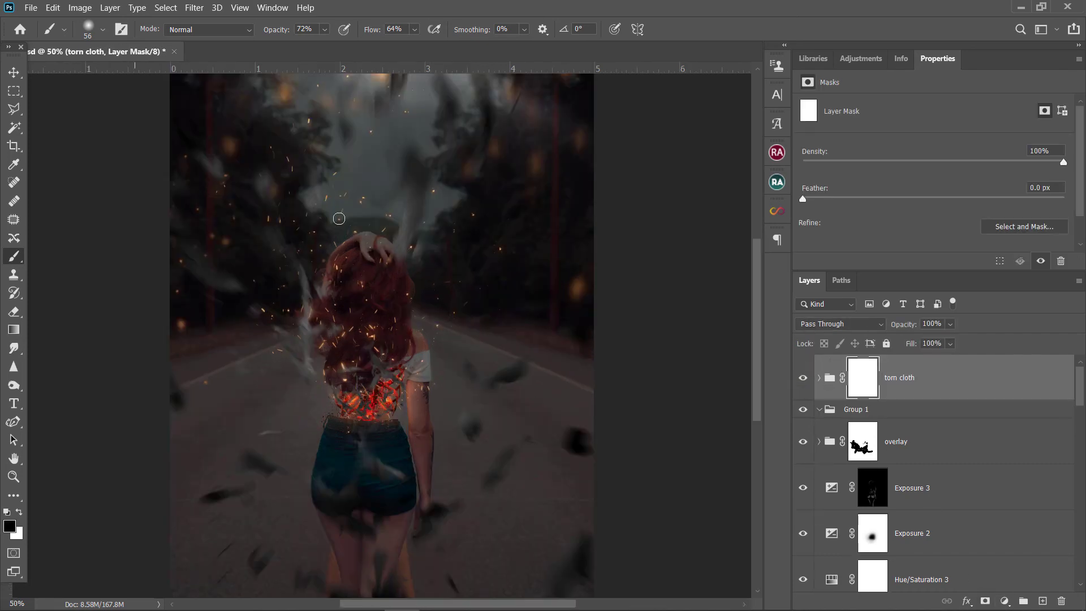
right_click(407, 220)
left_click_drag(376, 32, 364, 34)
left_click_drag(419, 211, 400, 263)
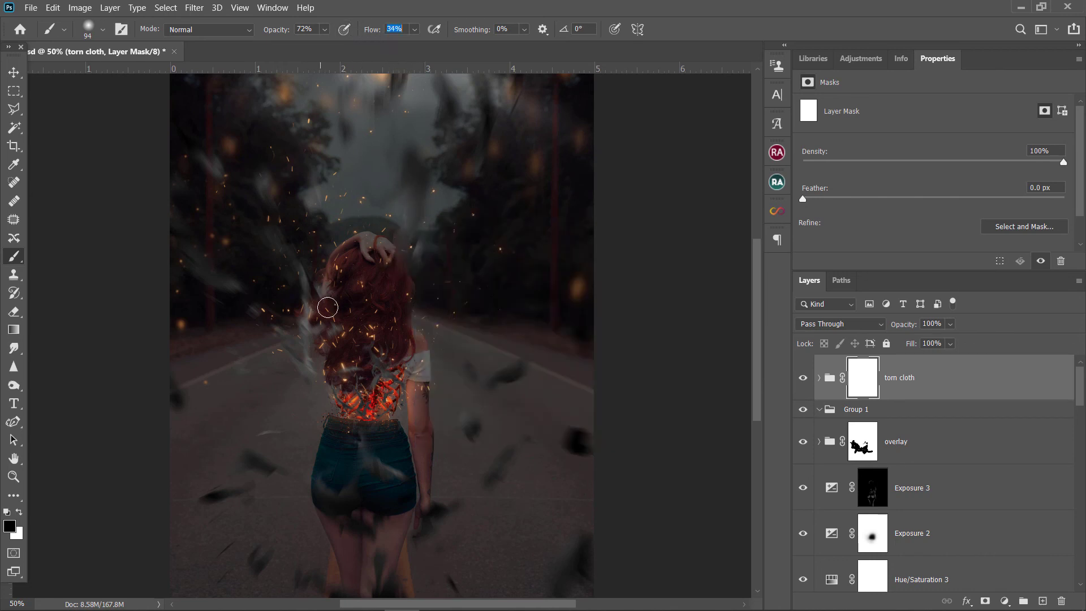
scroll(391, 499, "down", 3)
scroll(391, 498, "left", 1)
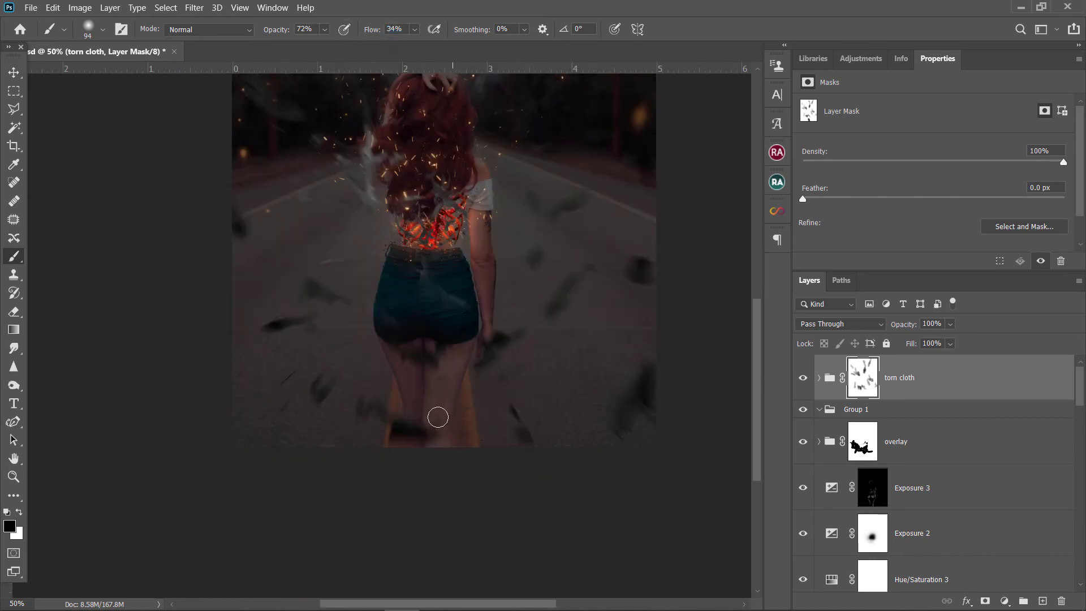
key("ctrl+minus")
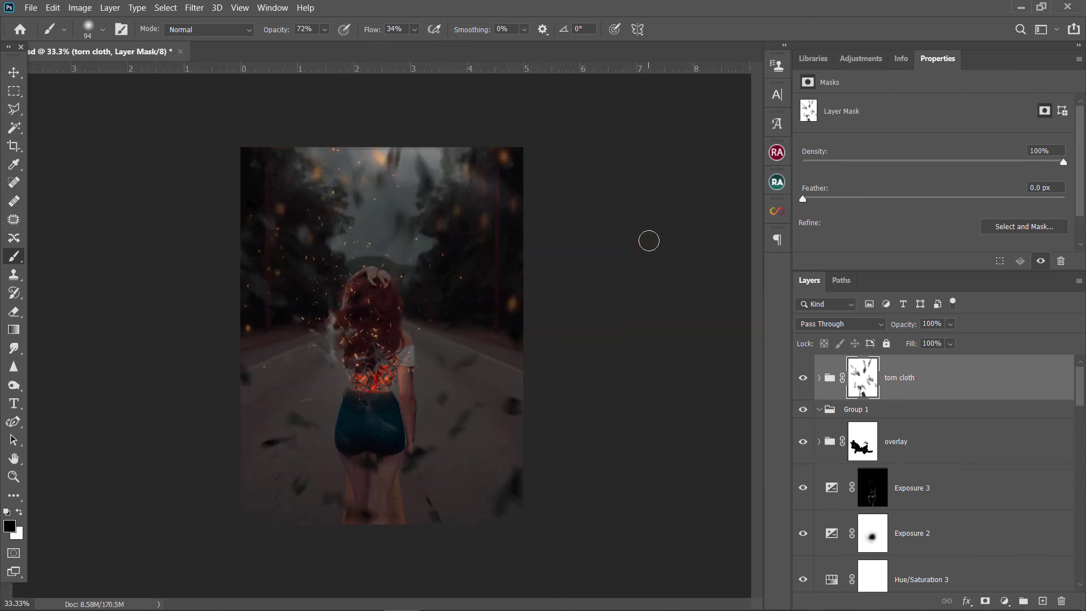
key("ctrl+plus")
key("ctrl+plus")
key("ctrl+plus")
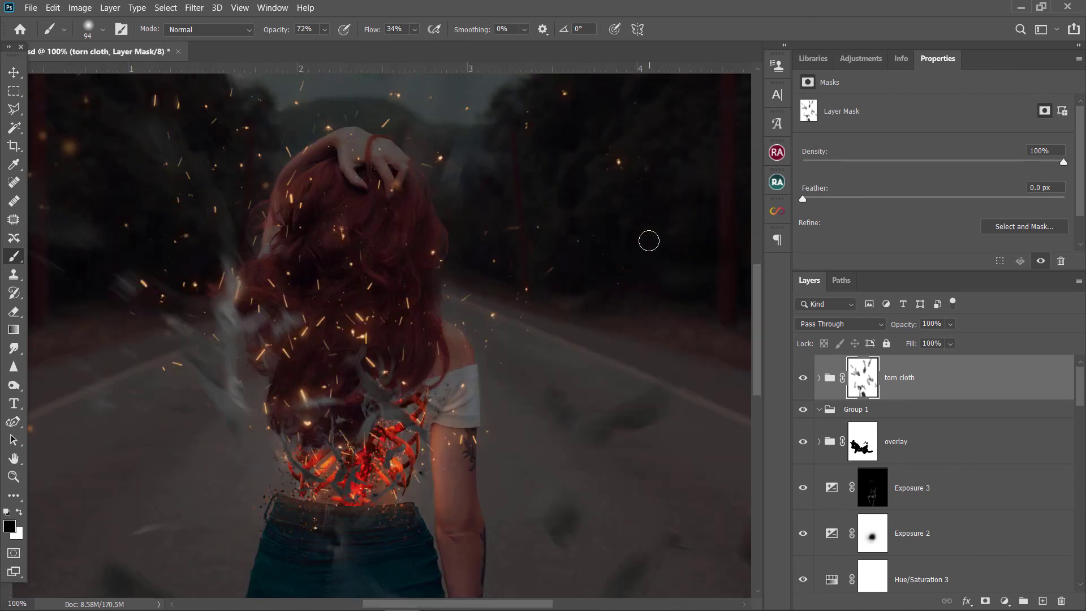
key("ctrl+minus")
key("ctrl+minus")
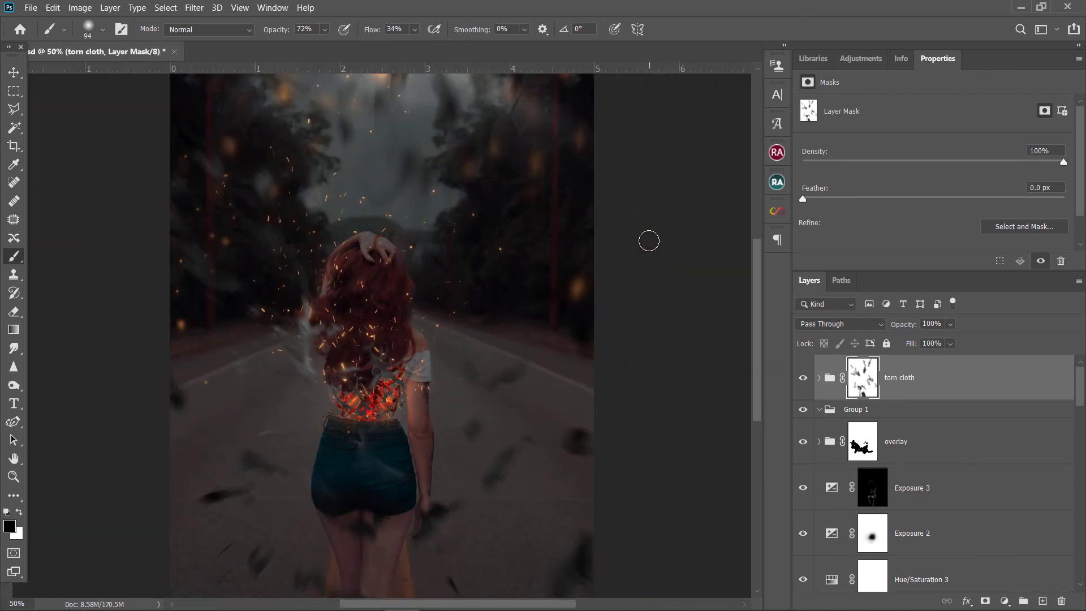
key("ctrl+minus")
key("ctrl+plus")
key("ctrl+plus")
key("ctrl+plus")
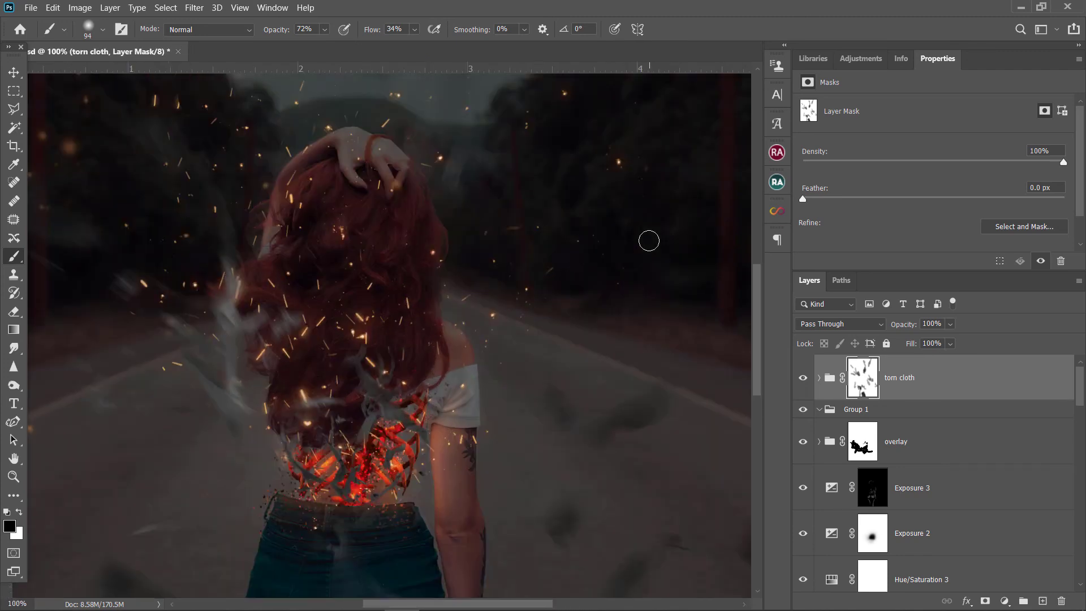
Paste the copied inner and outer glow style onto the torn cloth copy layer.
left_click(819, 377)
left_click(892, 423)
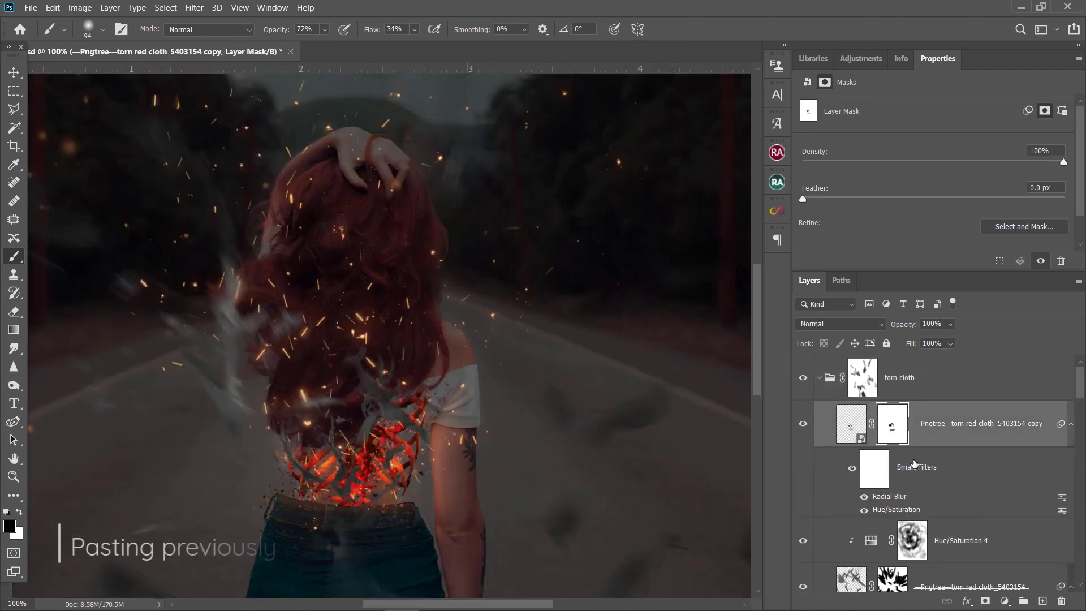
right_click(923, 423)
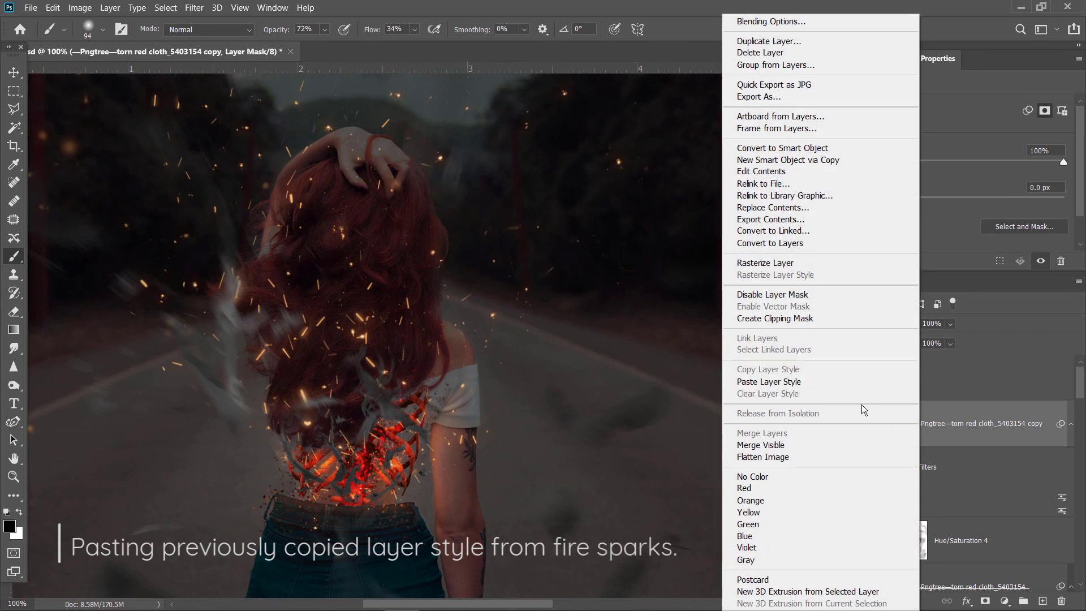
left_click(850, 385)
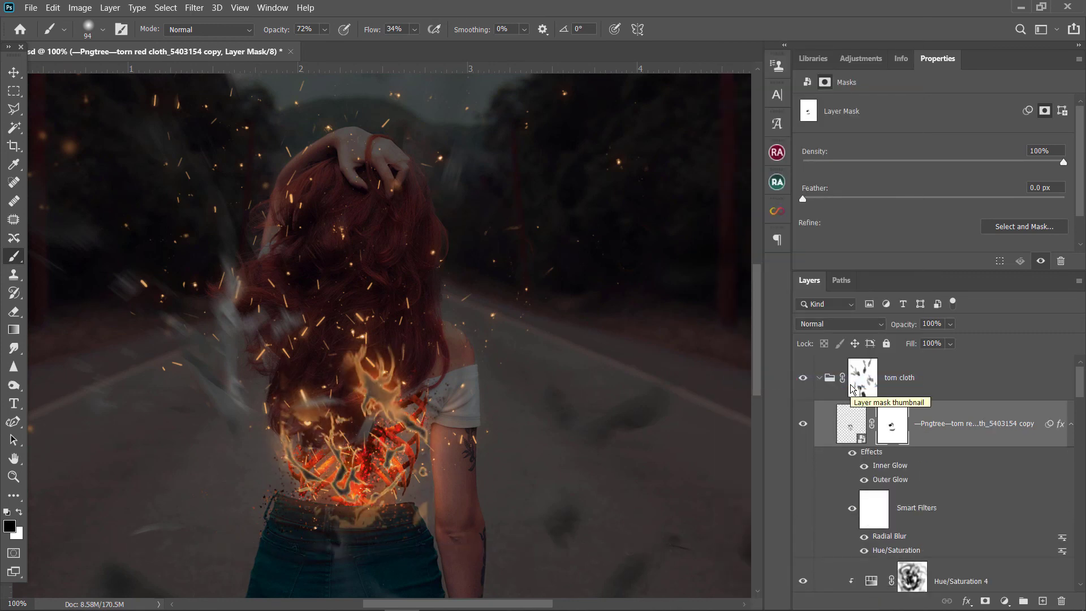
Set the cloth copy's Inner Glow to Color Dodge, 70% opacity and 136 px size.
double_click(889, 466)
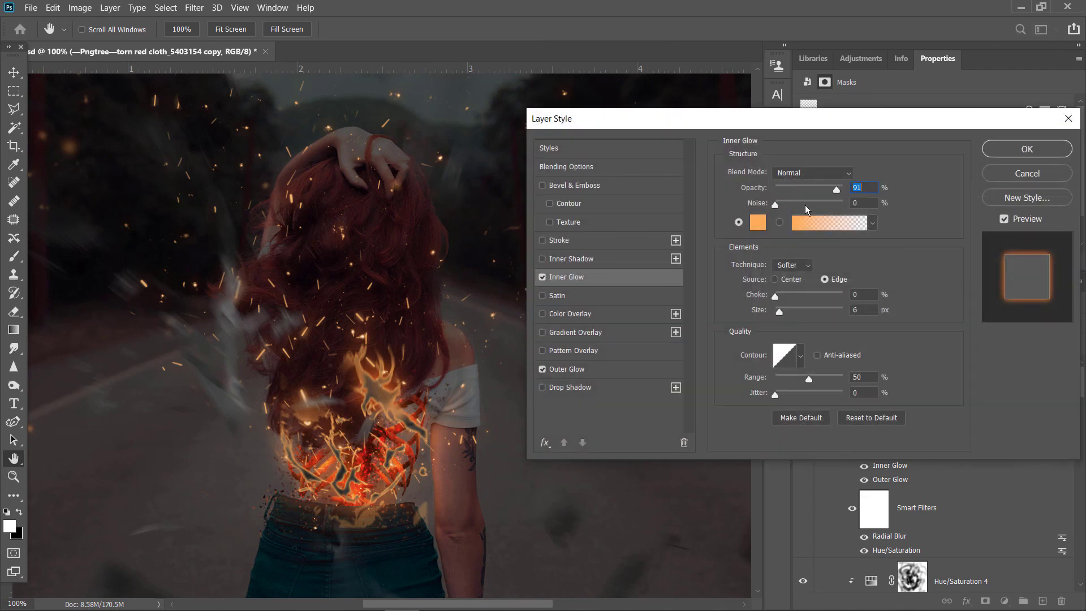
left_click_drag(779, 303, 792, 308)
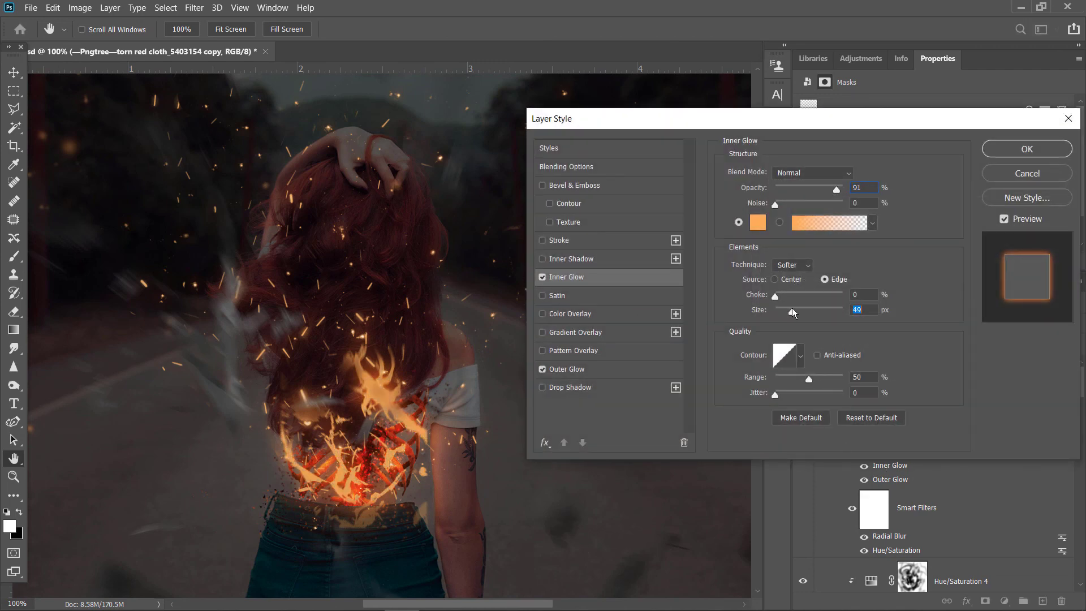
left_click_drag(815, 193, 804, 192)
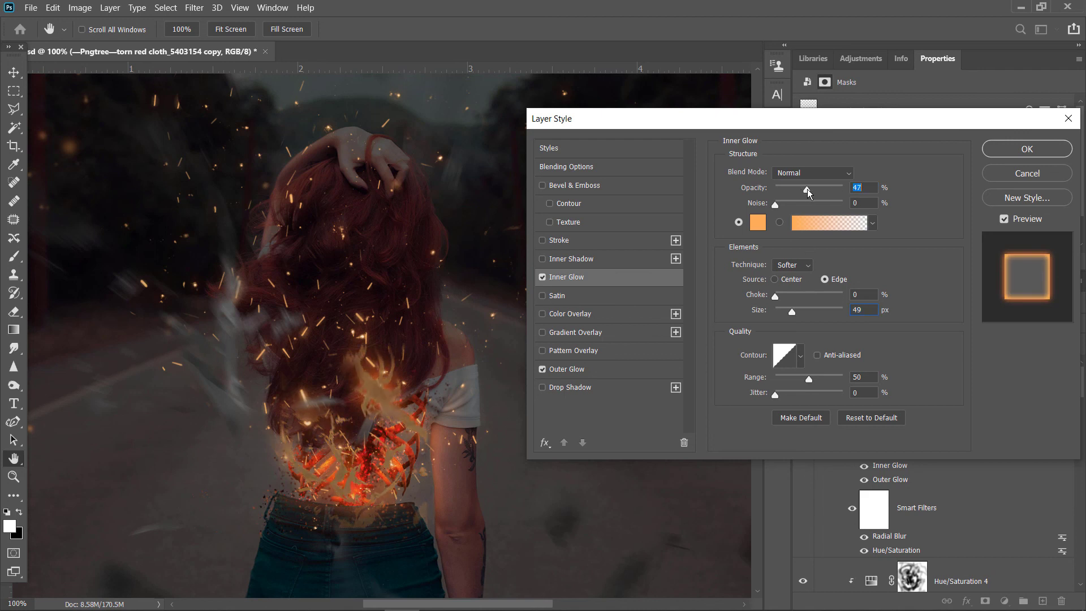
left_click(807, 171)
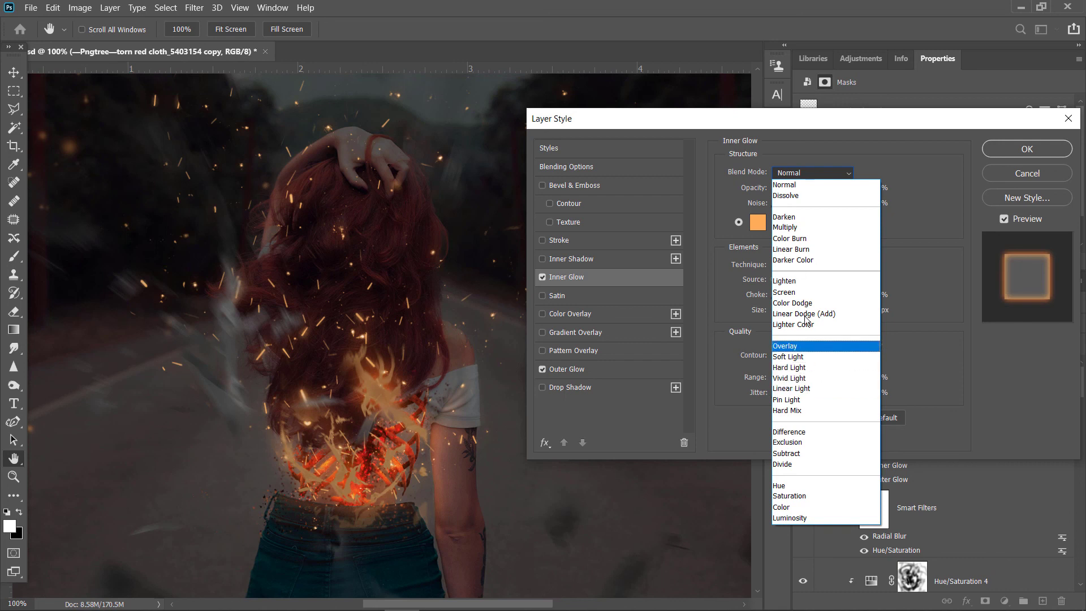
left_click(808, 304)
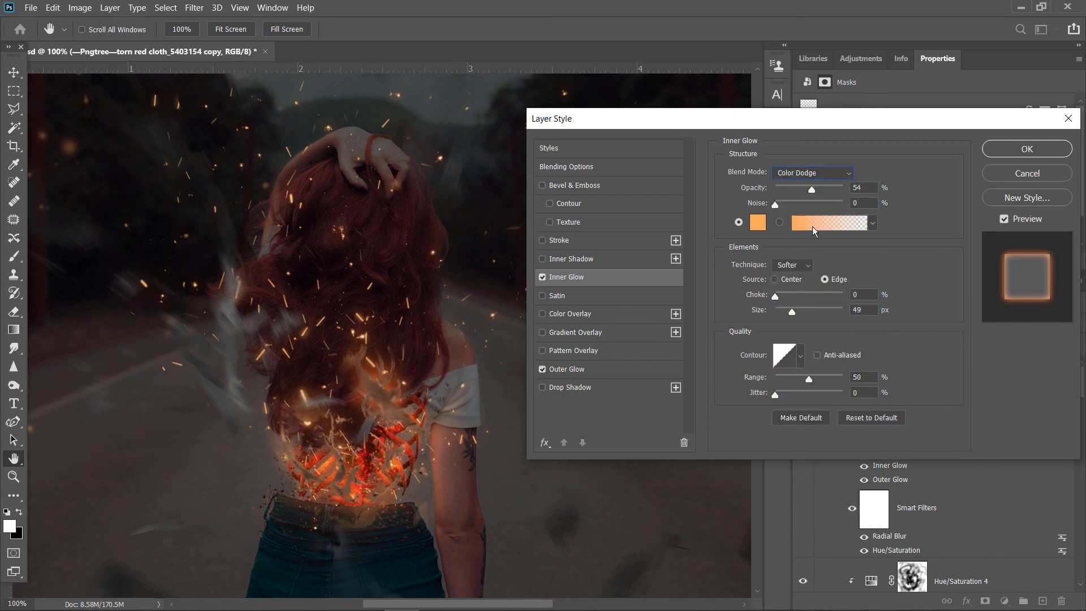
mouse_move(835, 191)
left_mouse_down()
mouse_move(844, 189)
mouse_move(820, 191)
left_mouse_up()
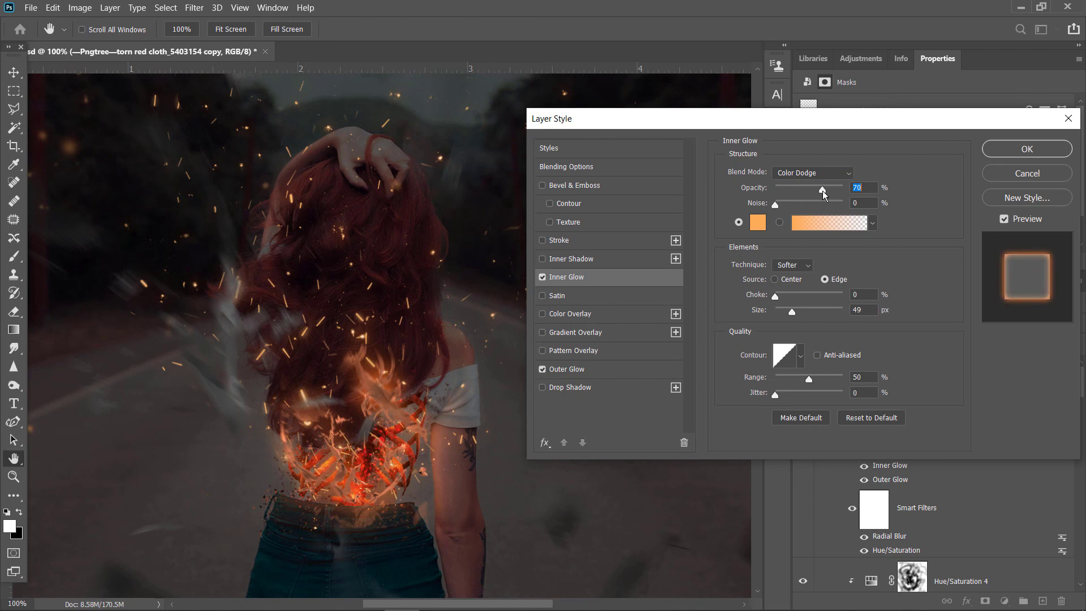
left_click_drag(791, 310, 824, 312)
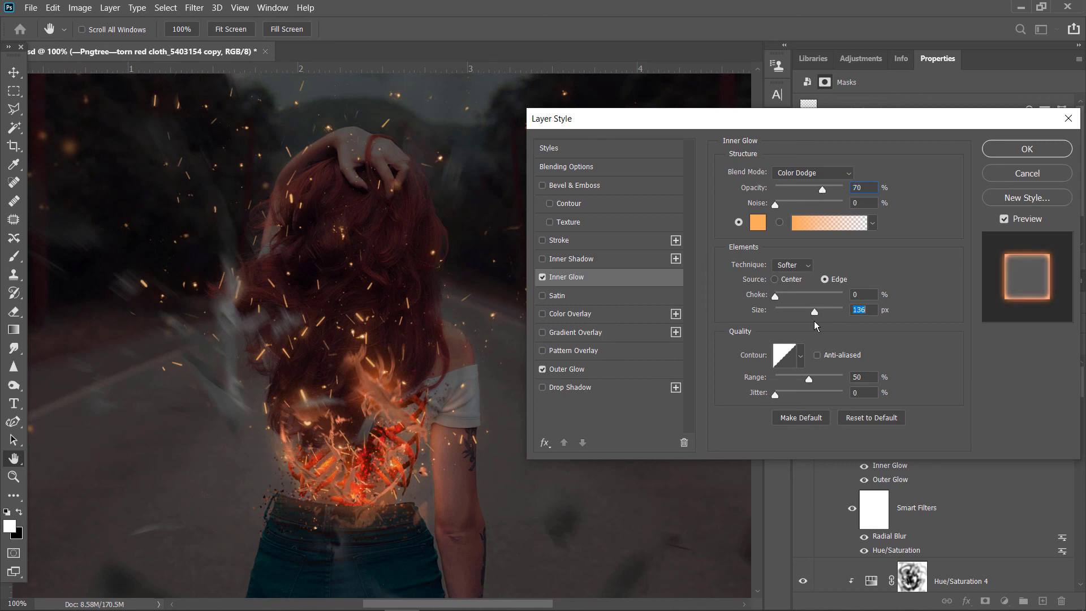
left_click(1012, 148)
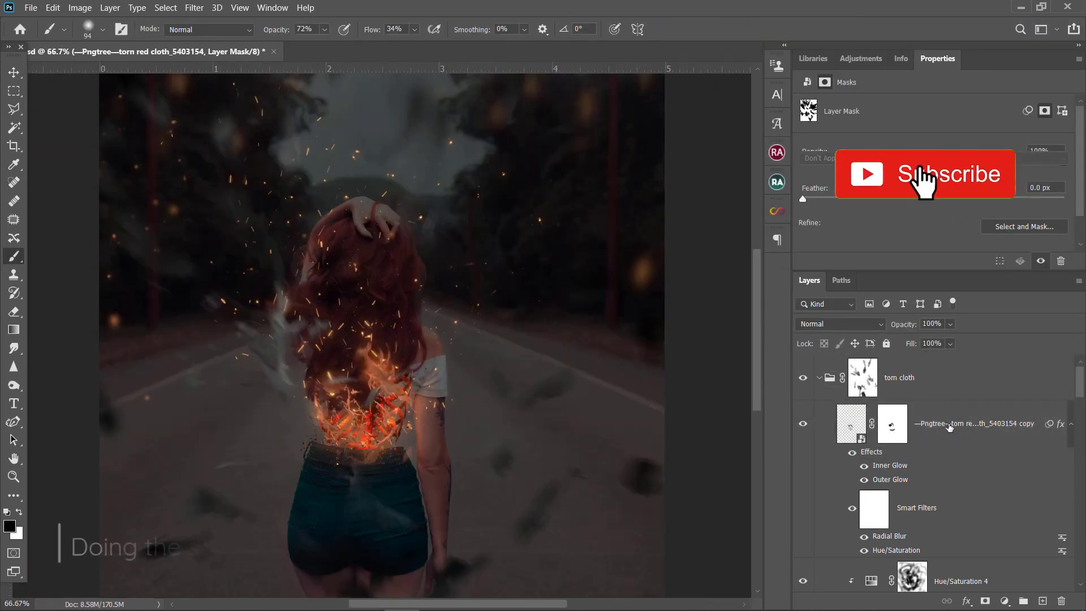
Copy the cloth copy's glow style and paste it onto the original torn cloth layer.
right_click(949, 427)
left_click(882, 446)
scroll(936, 438, "down", 3)
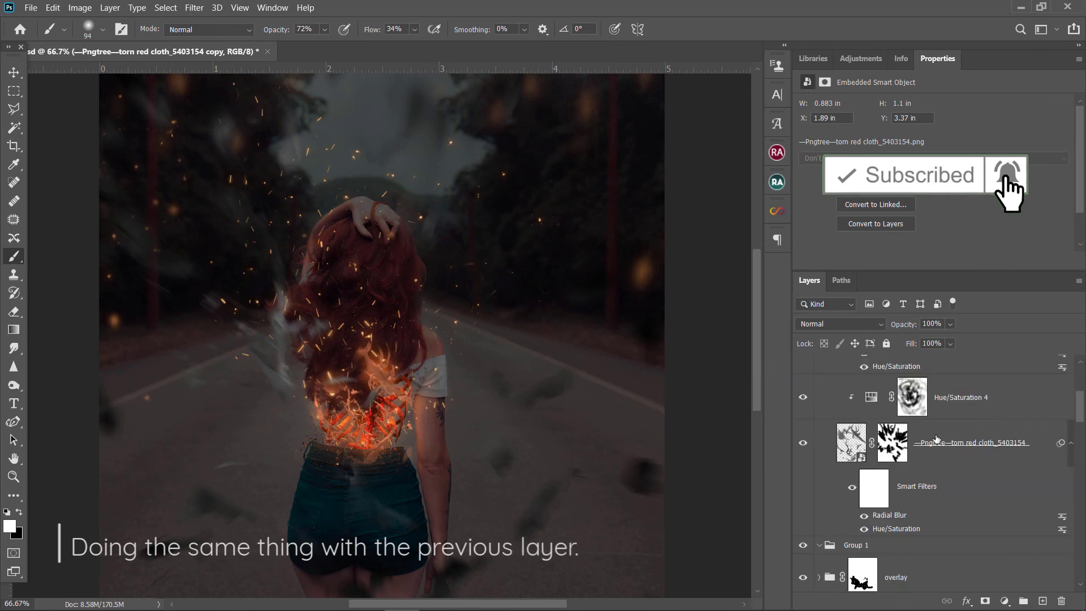
right_click(936, 439)
left_click(847, 385)
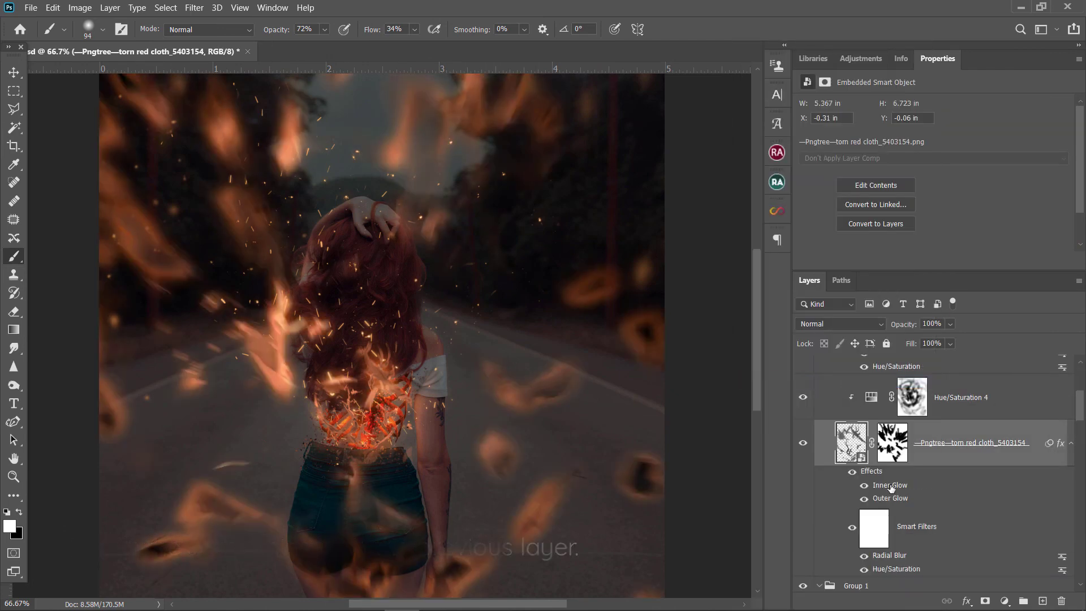
Choose Create Layers on the torn cloth layer's effects.
scroll(901, 457, "down", 2)
right_click(897, 440)
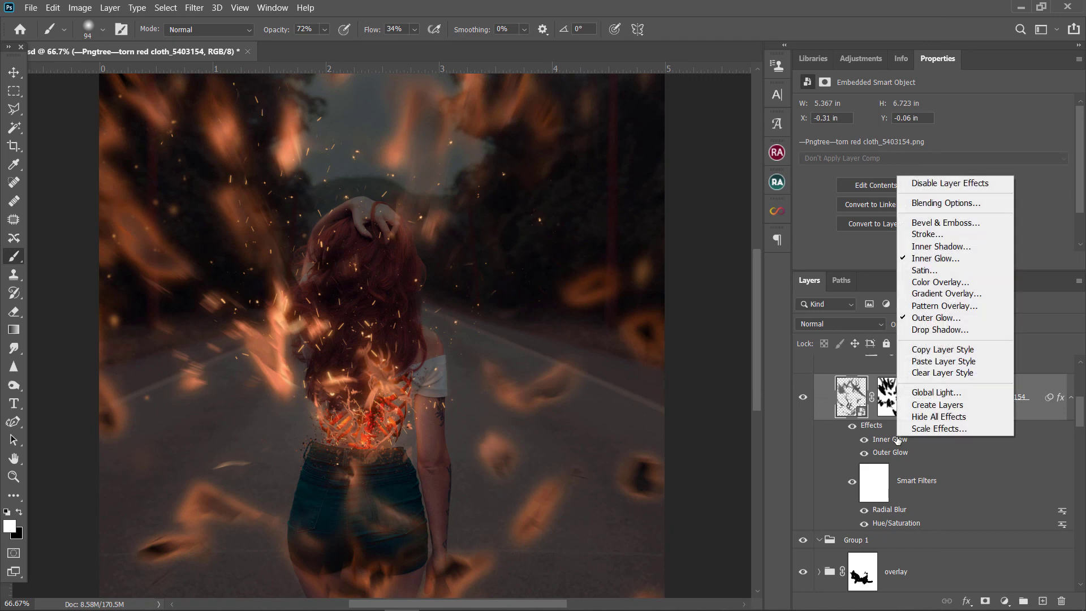
left_click(954, 400)
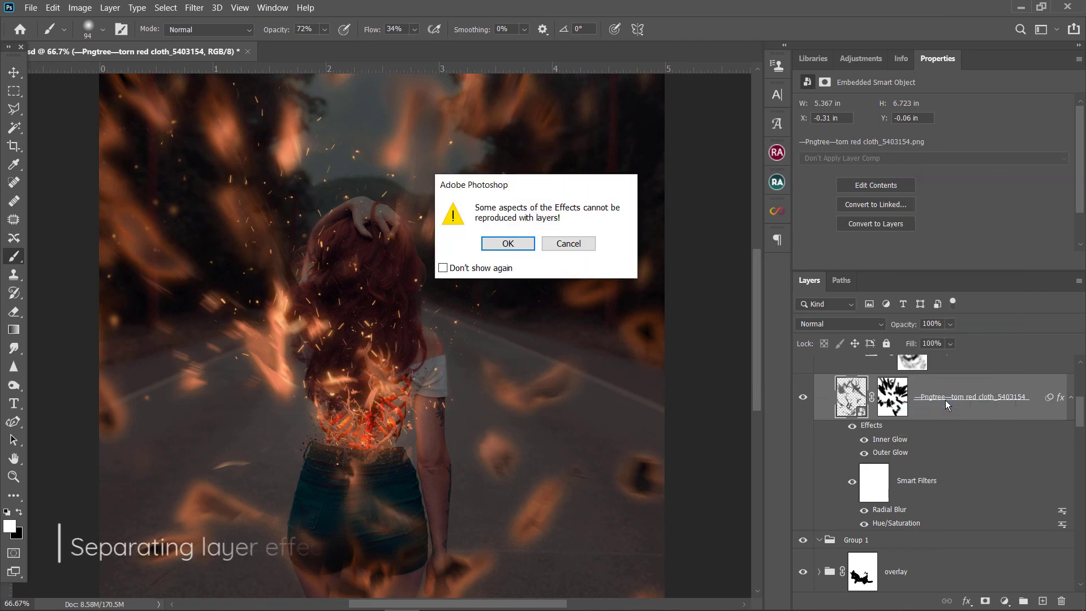
Accept the warning to split Inner and Outer Glow layers, leaving Outer Glow hidden and Inner Glow selected.
left_click(505, 243)
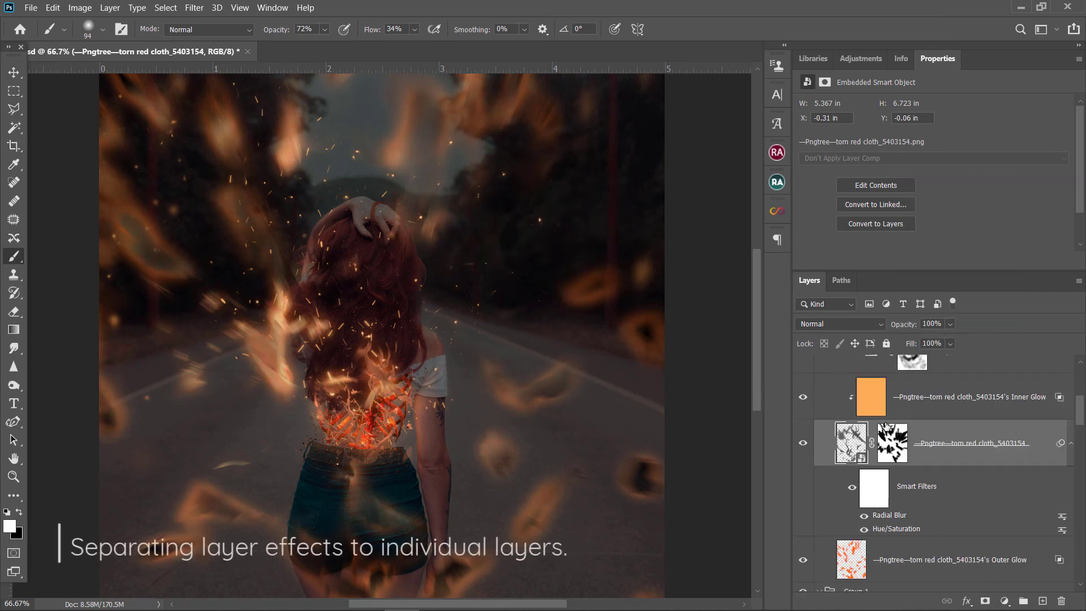
scroll(887, 425, "up", 2)
scroll(887, 425, "up", 2)
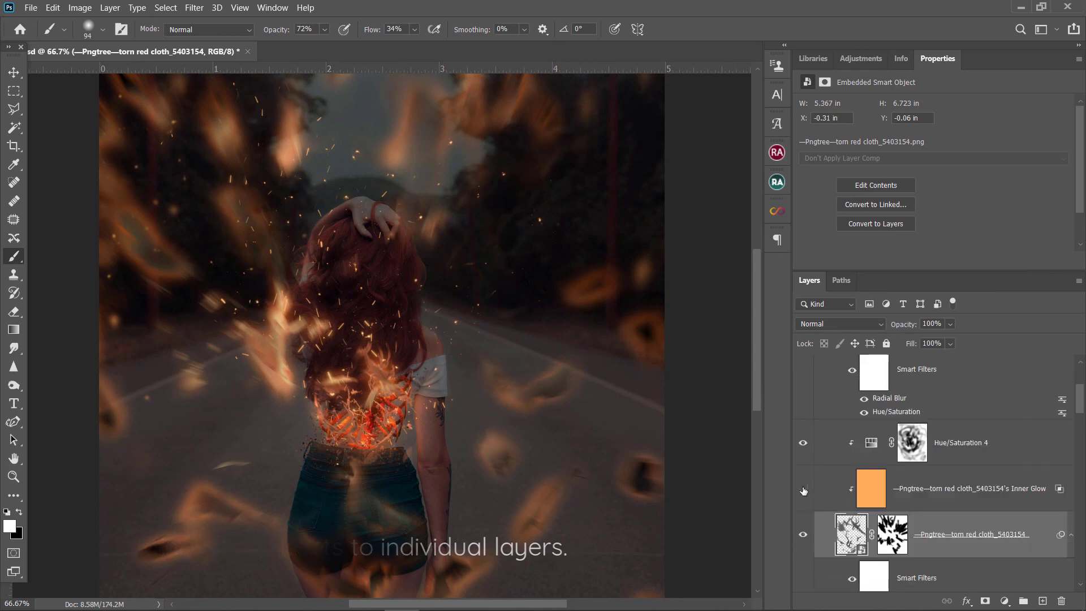
left_click(803, 488)
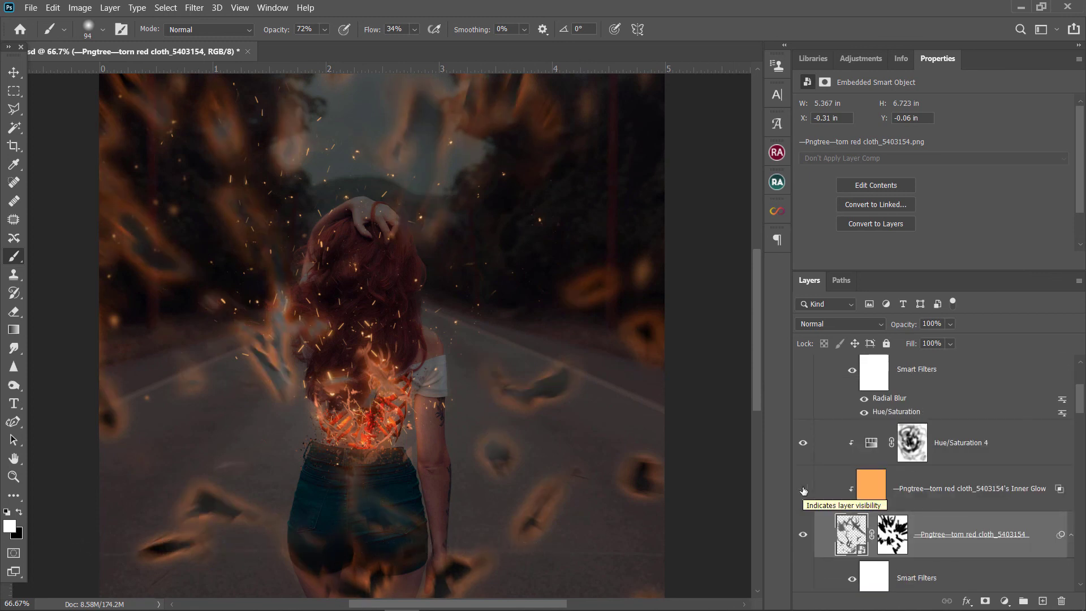
scroll(818, 499, "down", 1)
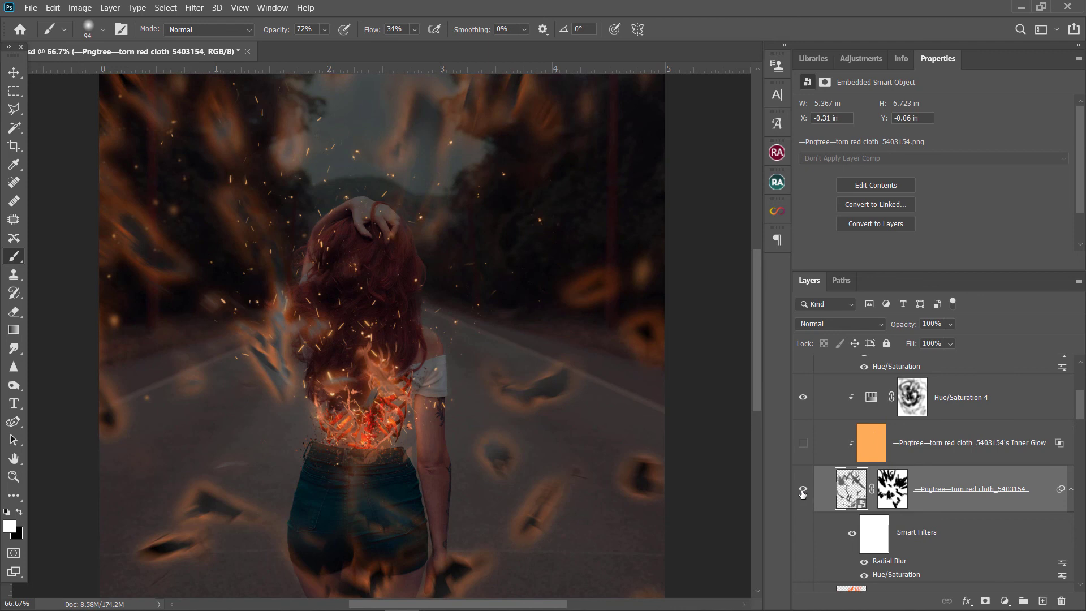
scroll(802, 494, "down", 2)
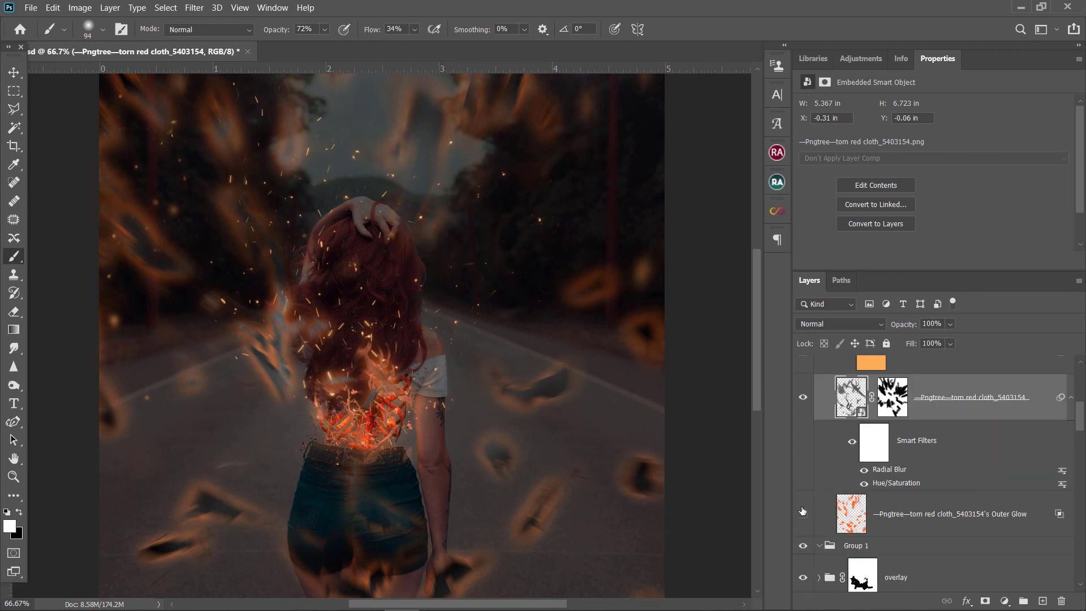
left_click(802, 511)
left_click(802, 511)
scroll(800, 399, "up", 1)
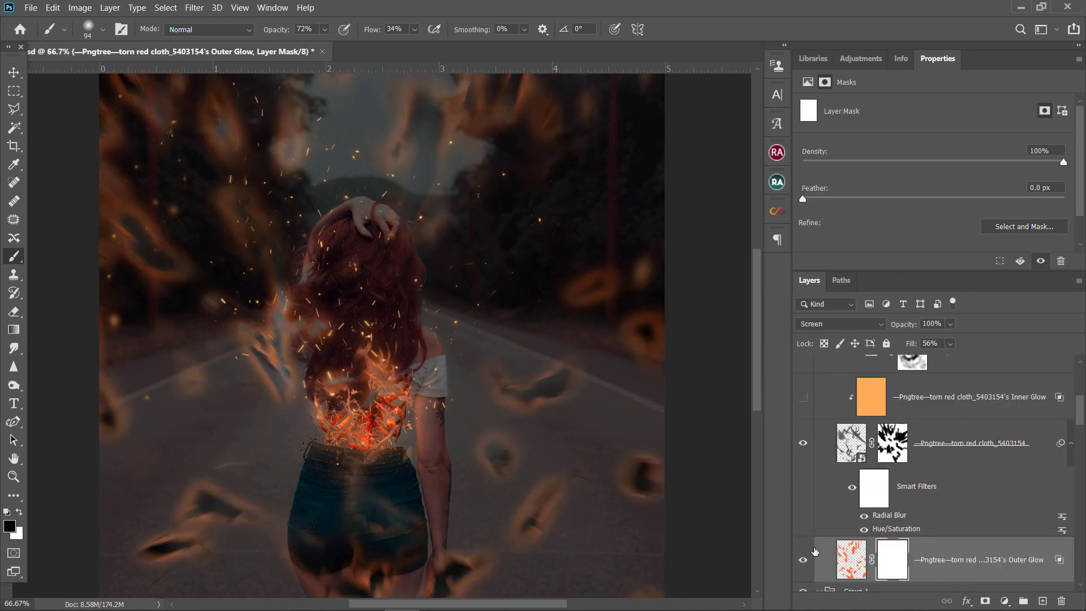
left_click(802, 560)
left_click(802, 397)
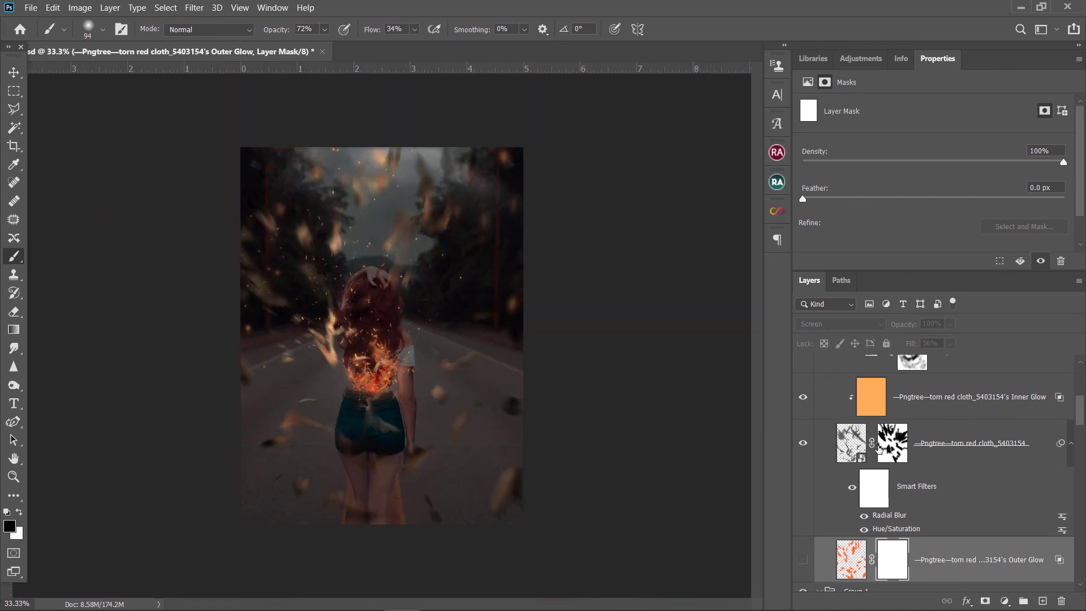
left_click(898, 413)
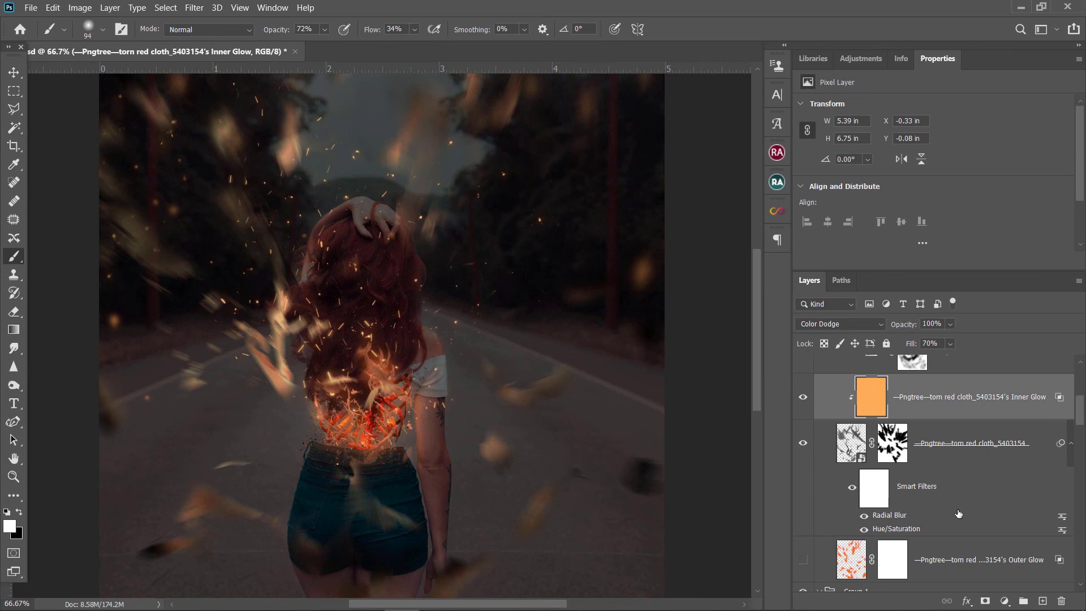
Give Inner Glow an inverted black mask and paint glow back beside the woman's left arm.
left_click(986, 601)
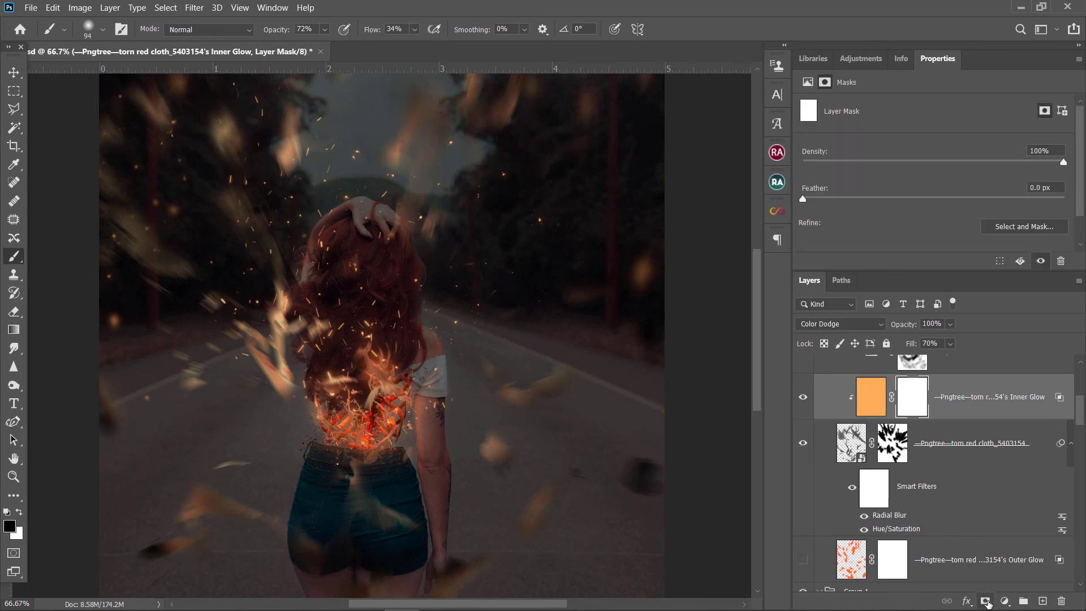
key("ctrl+minus")
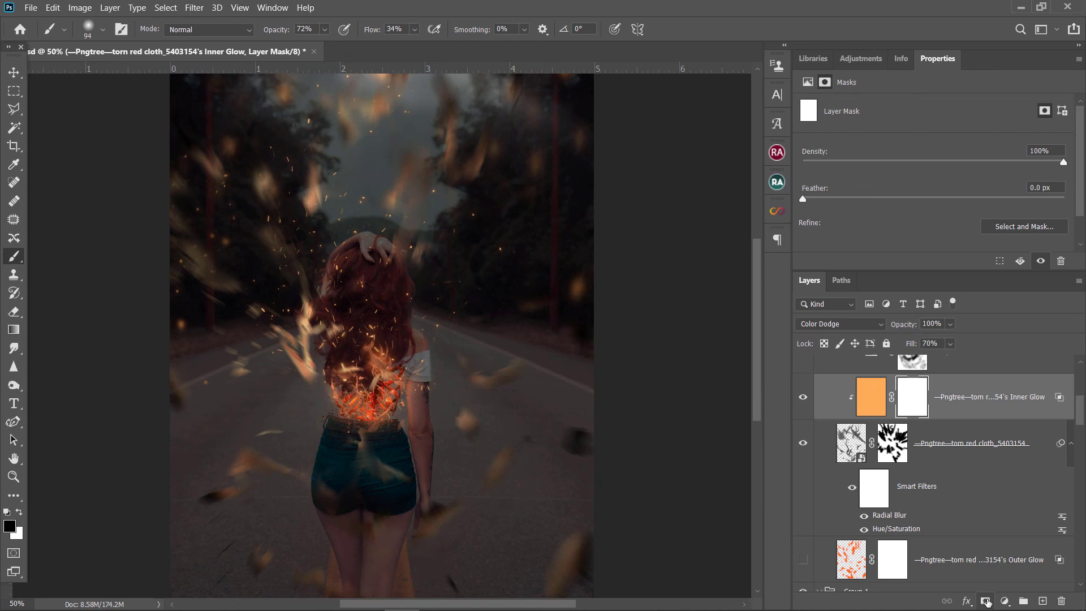
key("ctrl+i")
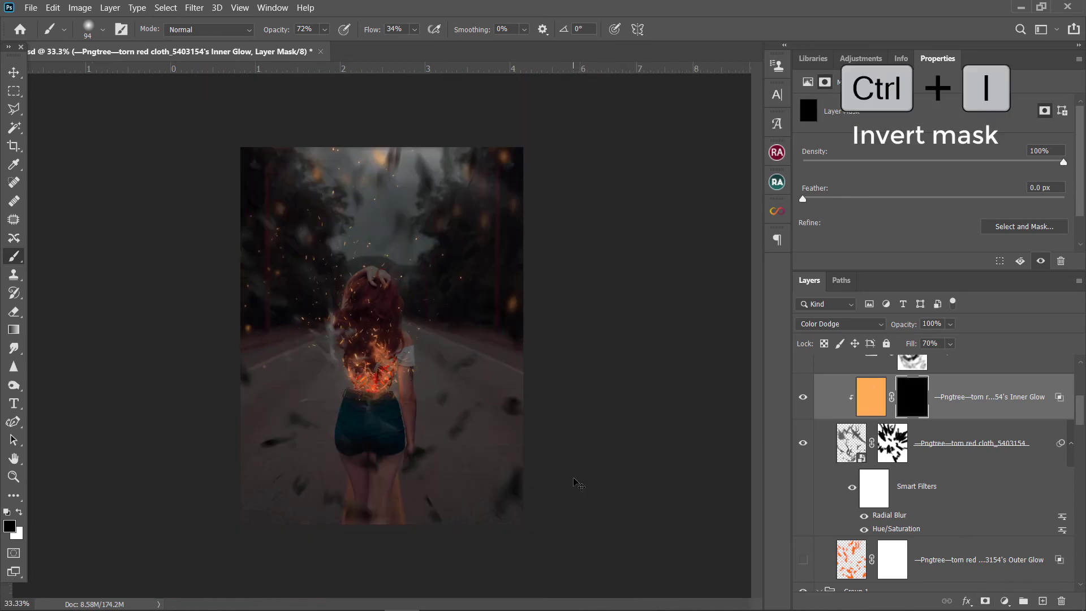
scroll(376, 340, "up", 1)
scroll(362, 411, "up", 1)
key("x")
key("bracketleft")
key("bracketleft")
key("bracketleft")
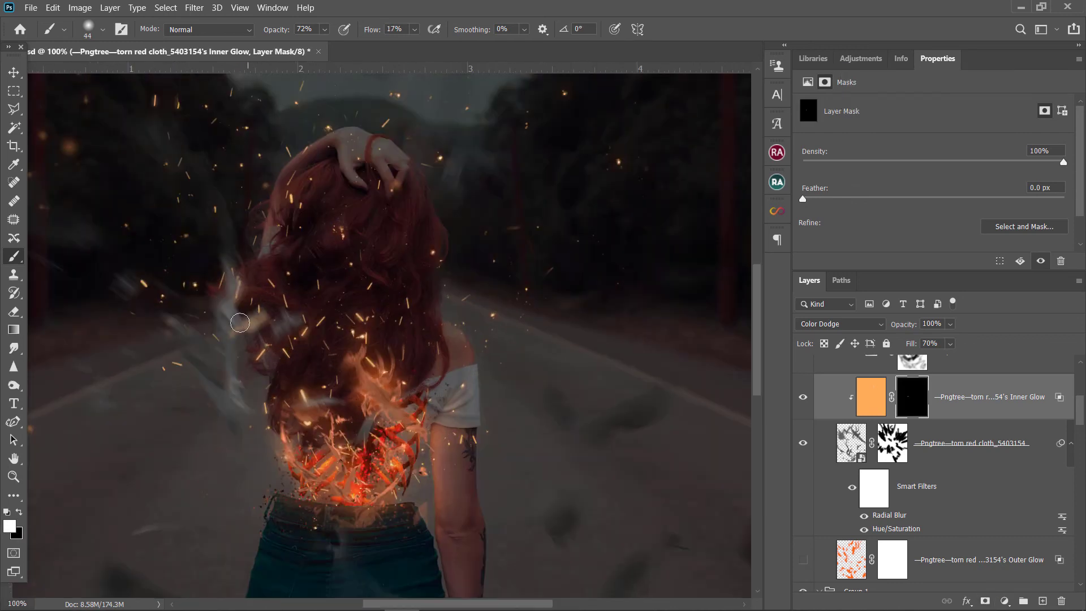
left_click_drag(240, 306, 243, 424)
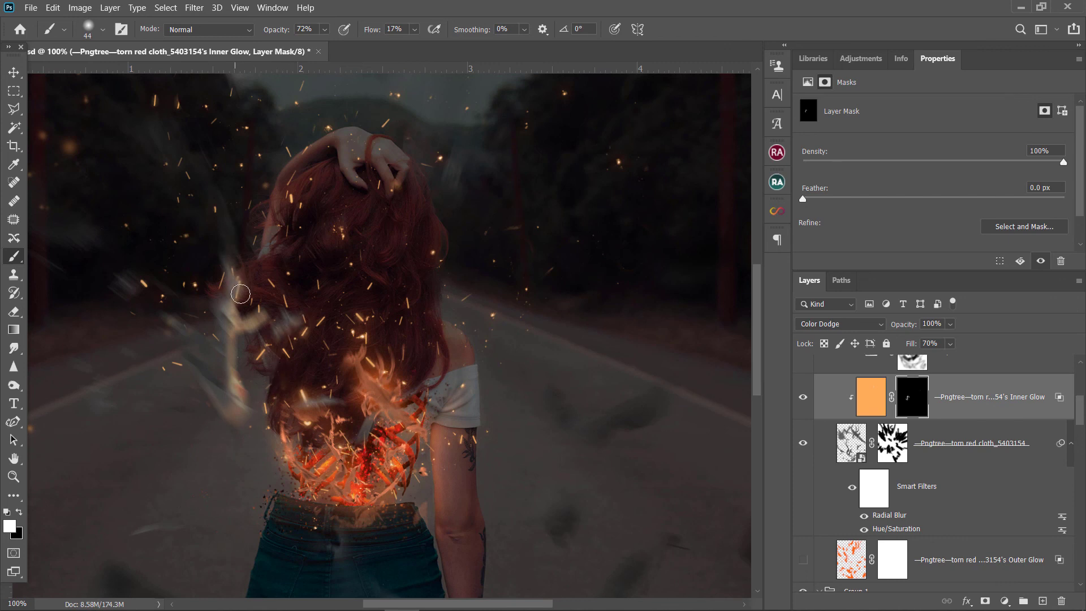
left_click_drag(222, 396, 236, 407)
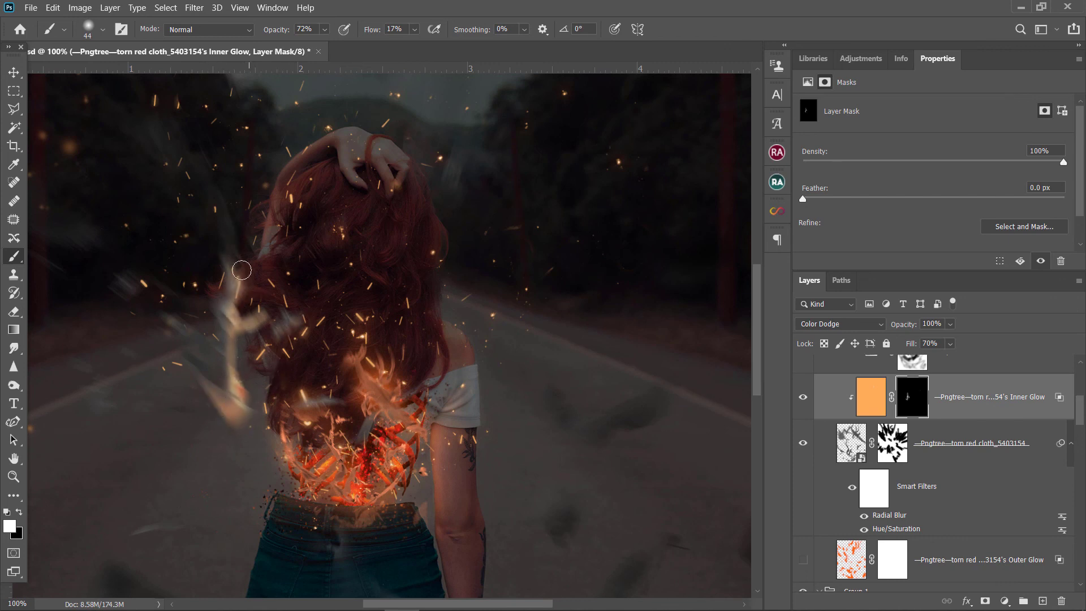
Lower the Inner Glow fill to 61% and paint a faint touch more glow.
left_click_drag(950, 344, 936, 355)
scroll(538, 252, "down", 3)
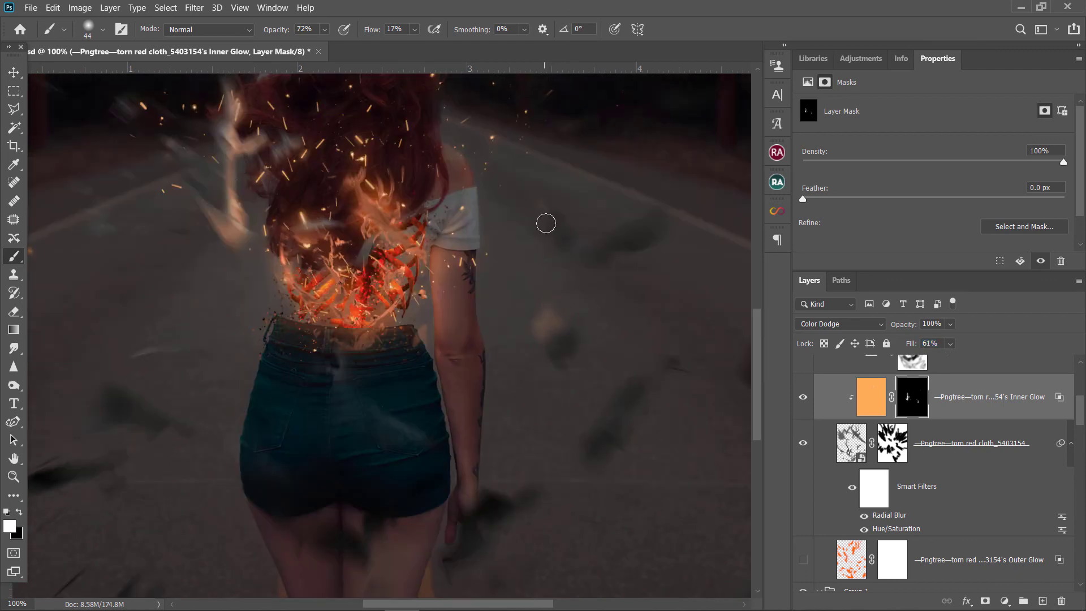
left_click_drag(622, 221, 588, 235)
scroll(161, 362, "up", 5)
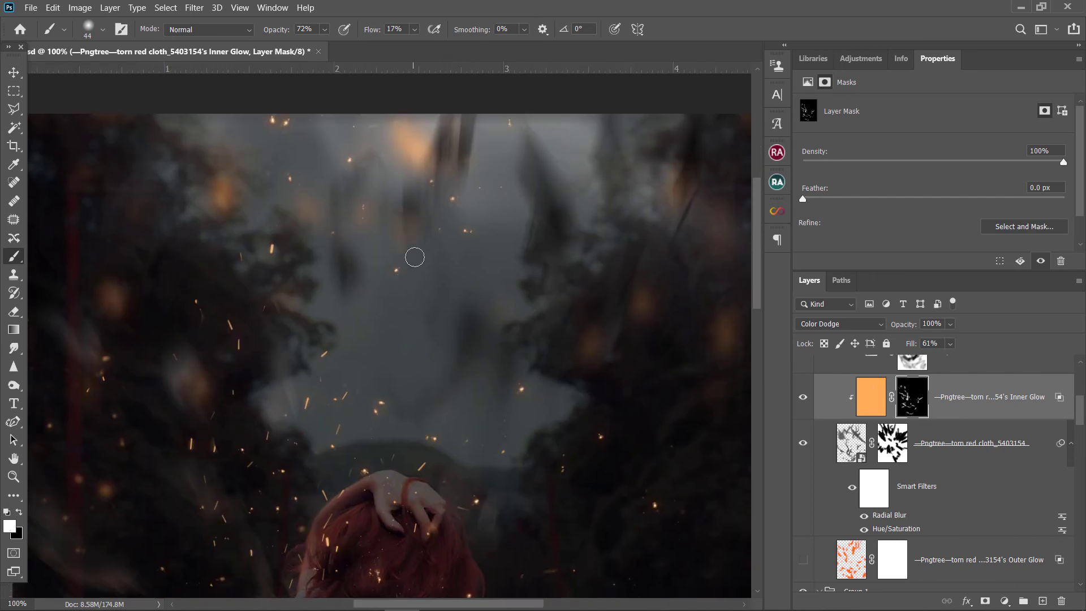
left_click_drag(415, 252, 376, 133)
scroll(332, 351, "down", 1)
scroll(334, 243, "right", 5)
scroll(442, 412, "down", 3)
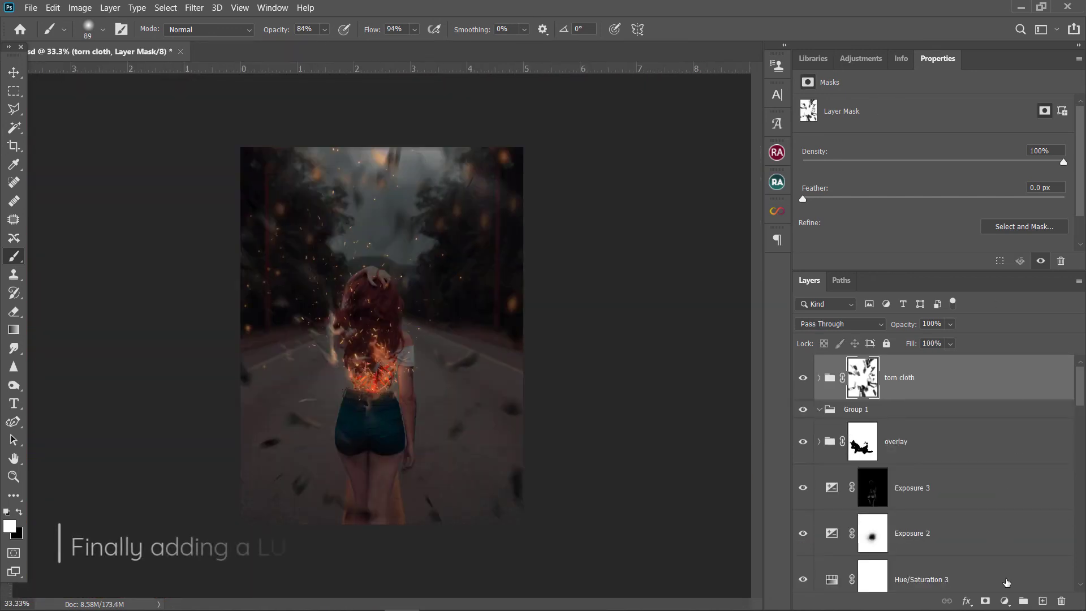
Add a Color Lookup layer using Crisp_Warm.look with fill at 28%.
left_click(1009, 602)
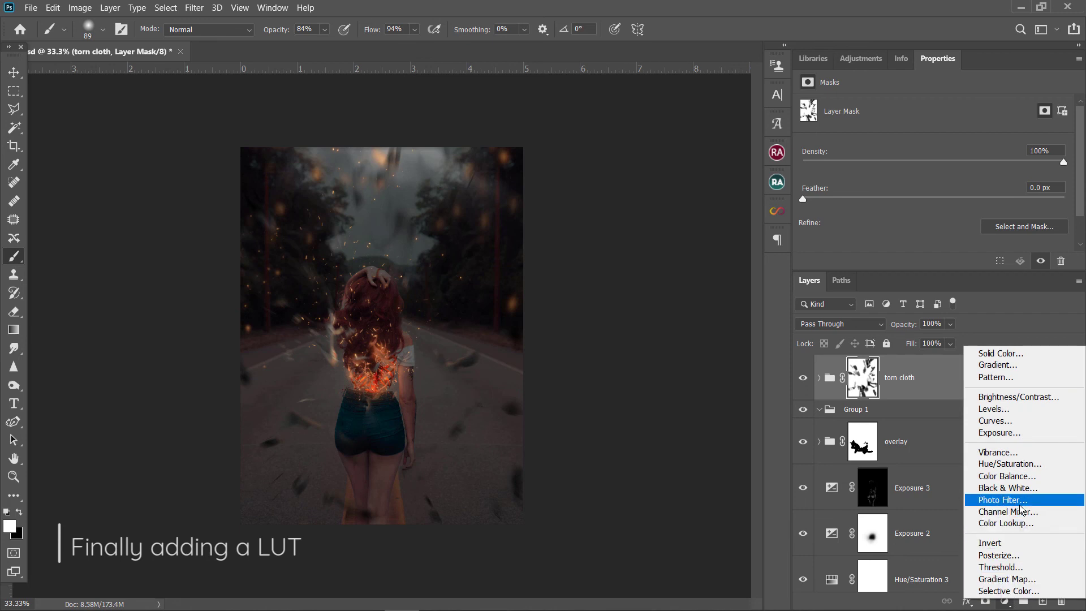
left_click(1006, 523)
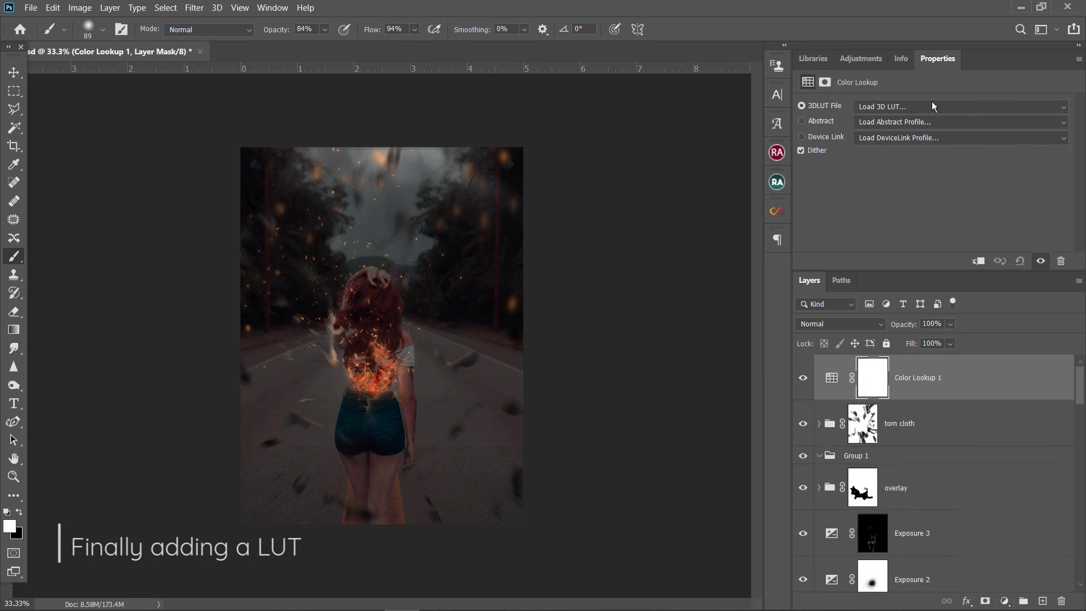
left_click(931, 101)
left_click(921, 213)
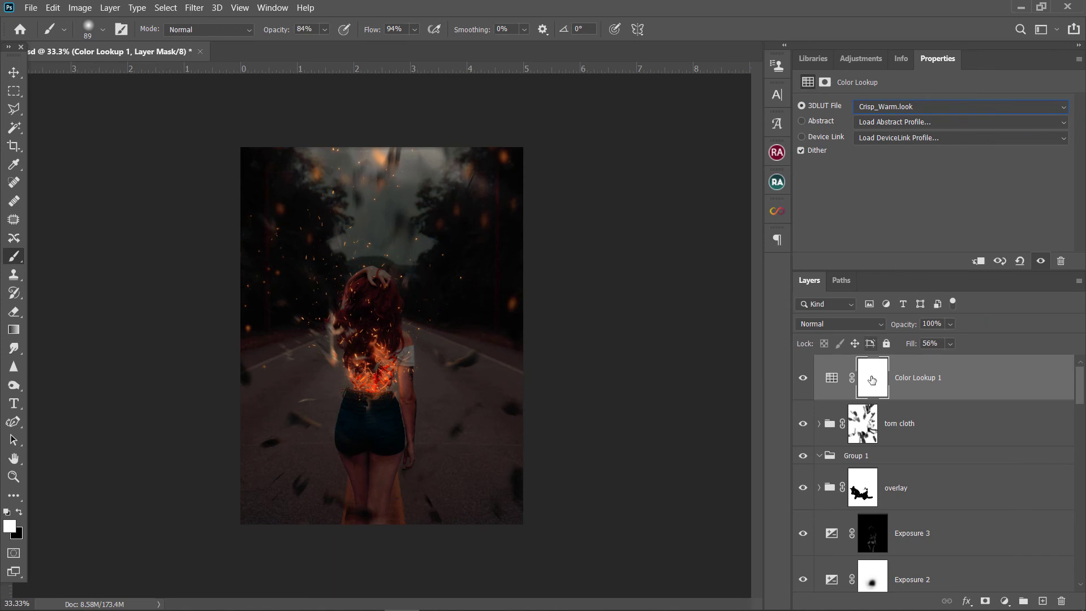
mouse_move(912, 345)
left_mouse_down()
mouse_move(963, 347)
mouse_move(926, 347)
left_mouse_up()
key("ctrl+minus")
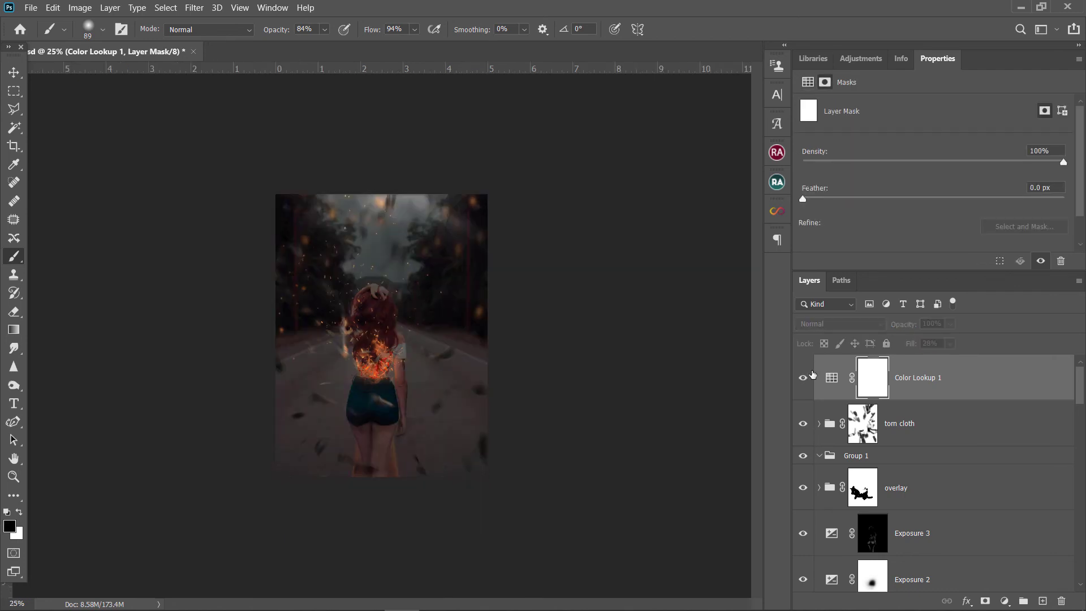
key("x")
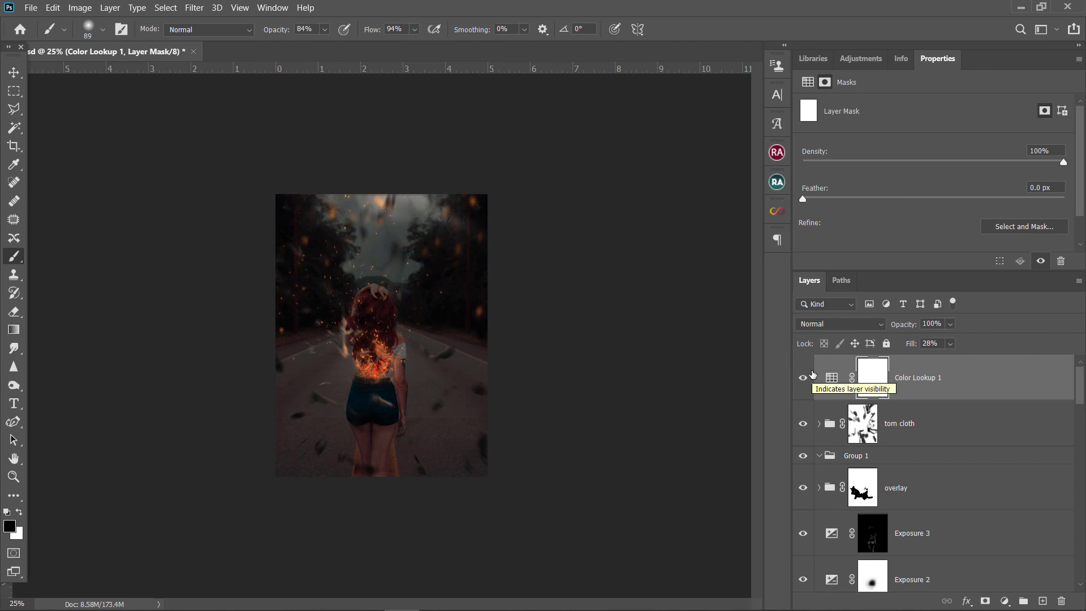